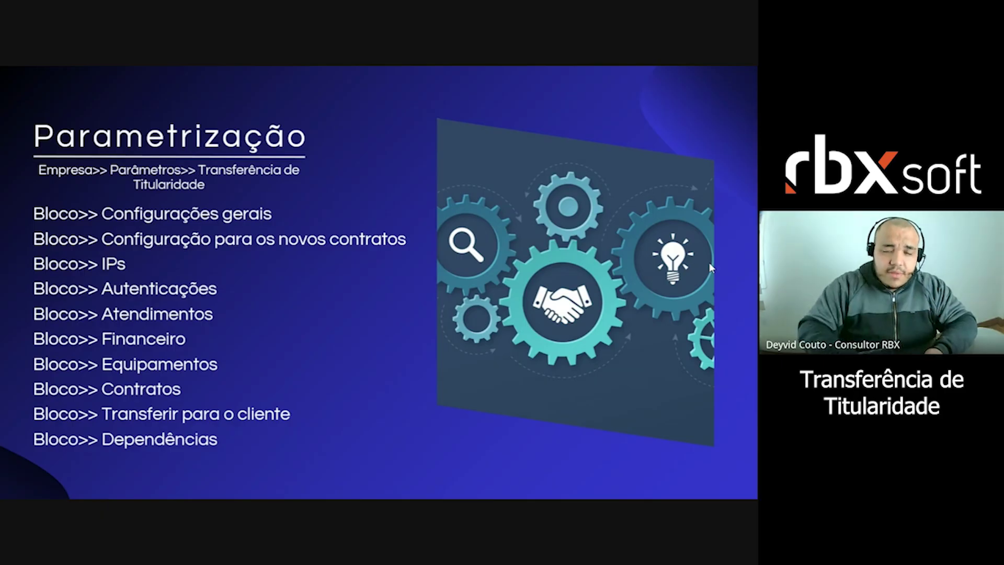
Advance the presentation to the next slide and switch to the RBX ISP window in Google Chrome.
key("Right")
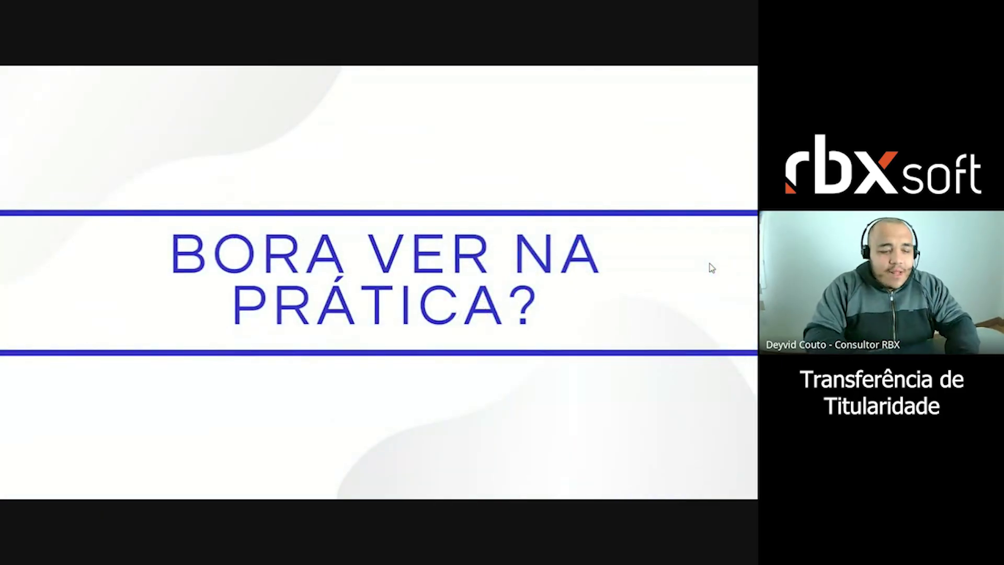
key("alt+Tab")
key("alt+Tab")
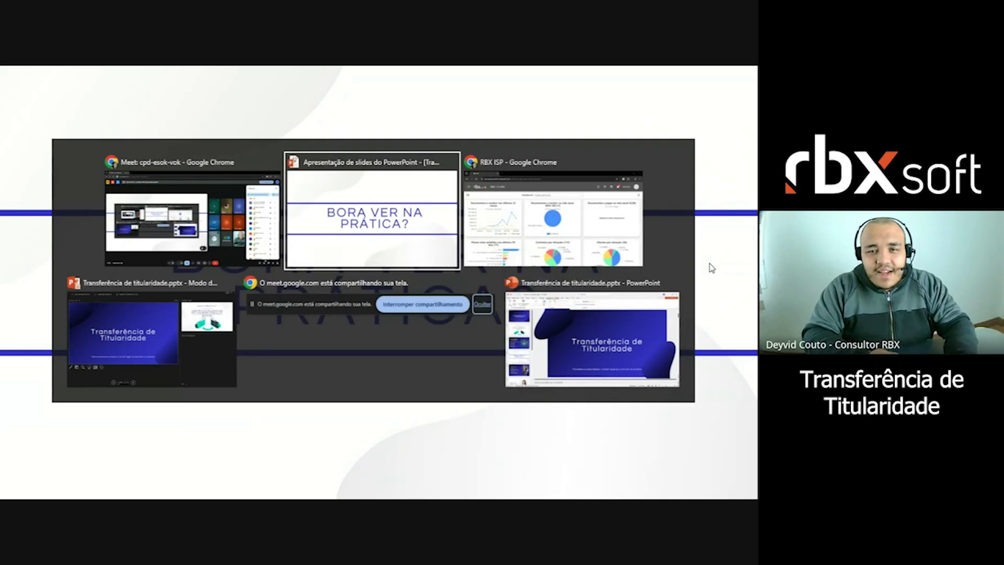
key("alt+Tab")
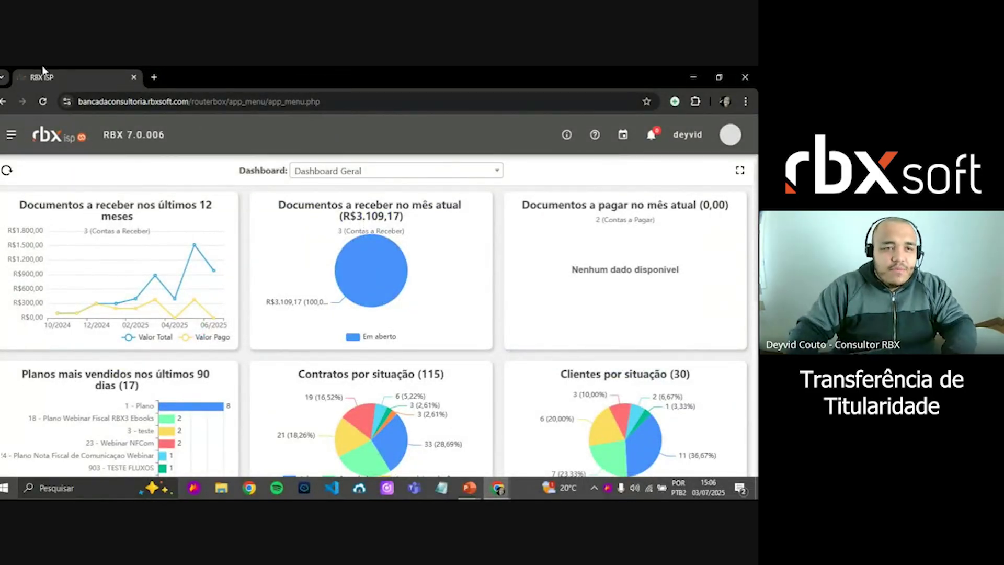
Search the main navigation for "transferencia de titularidade" and open the Transferência de Titularidade parameters.
left_click(17, 140)
type("empresa")
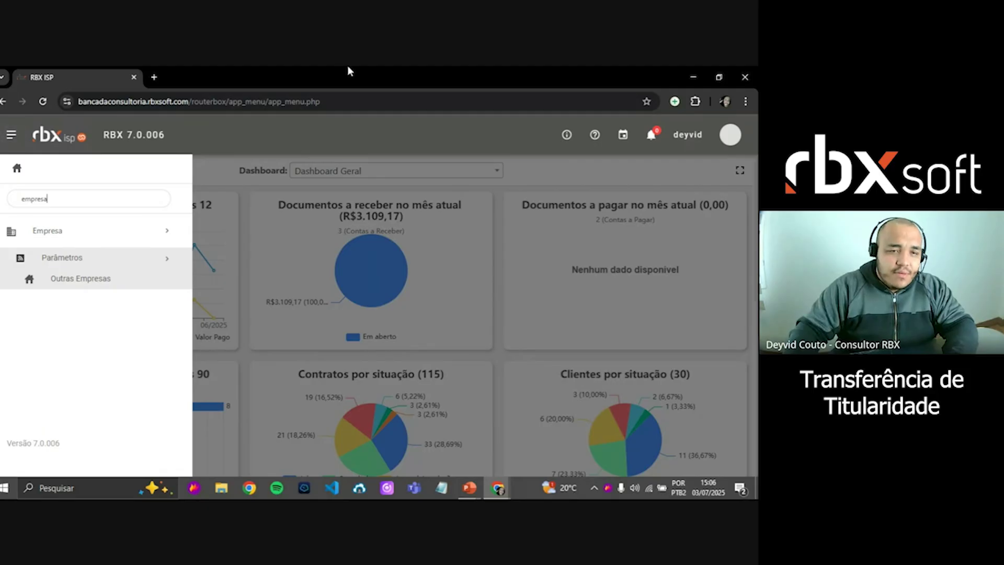
key("shift+Left")
key("shift+Left")
key("shift+Left")
key("shift+Left")
key("shift+Left")
key("shift+Left")
key("shift+Left")
type("tr")
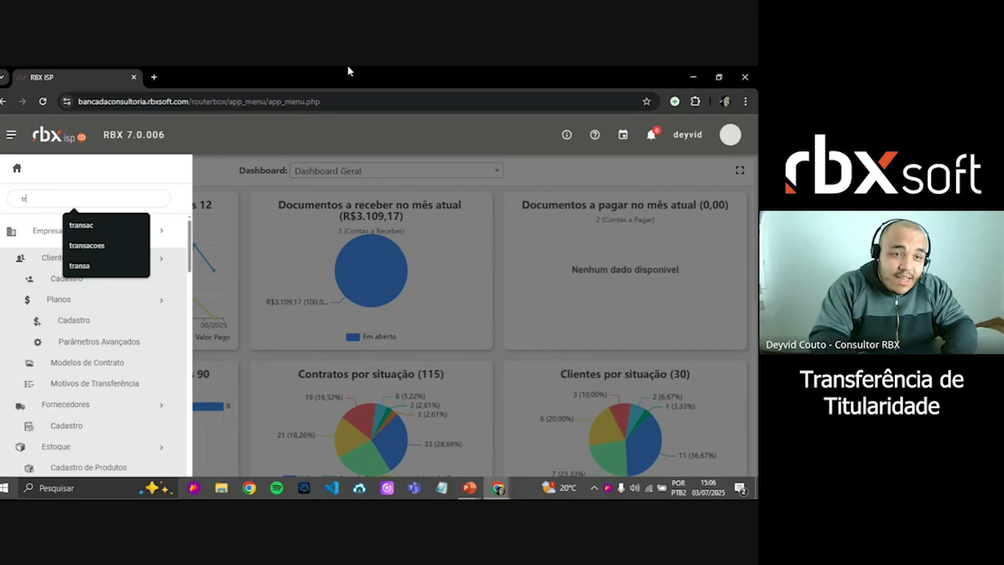
type("ansferenc")
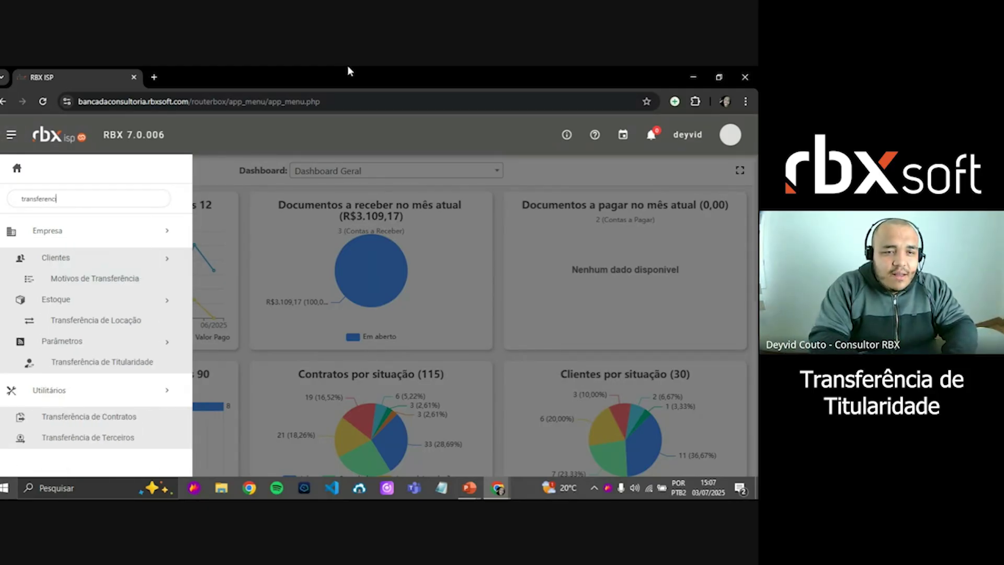
type("ia de titularidade")
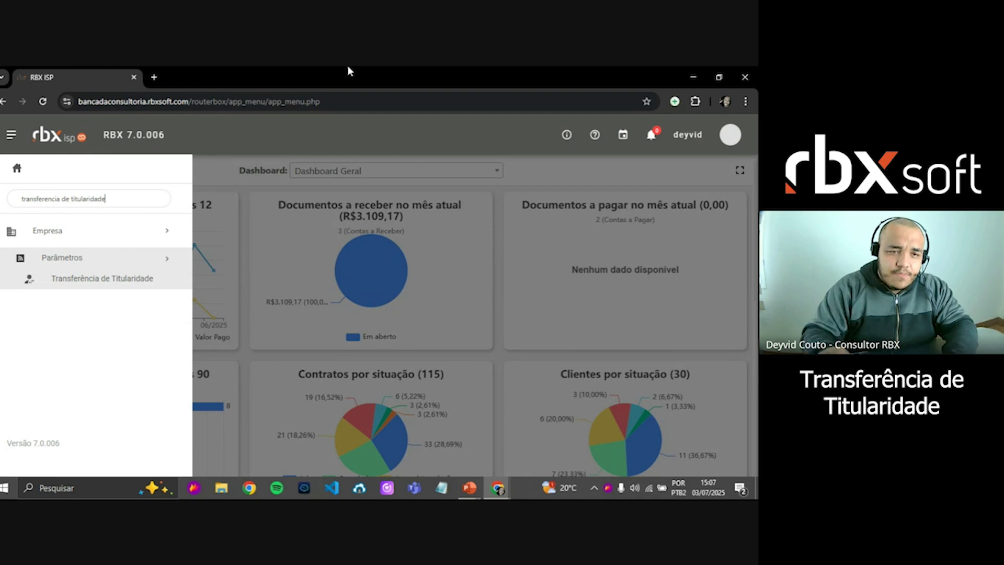
left_click(105, 277)
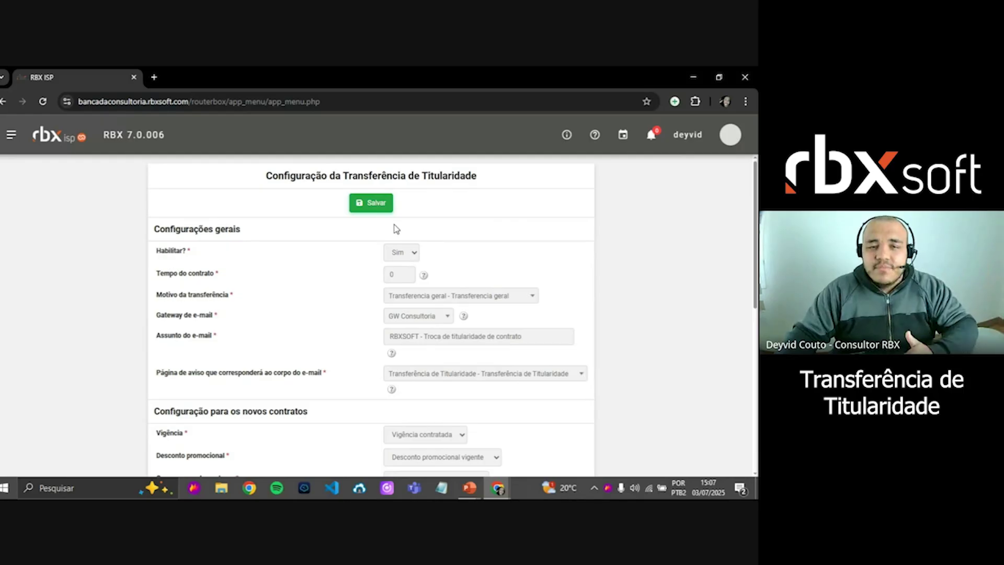
Review the Habilitar options and the help text for Tempo do contrato in the general settings.
left_click(400, 252)
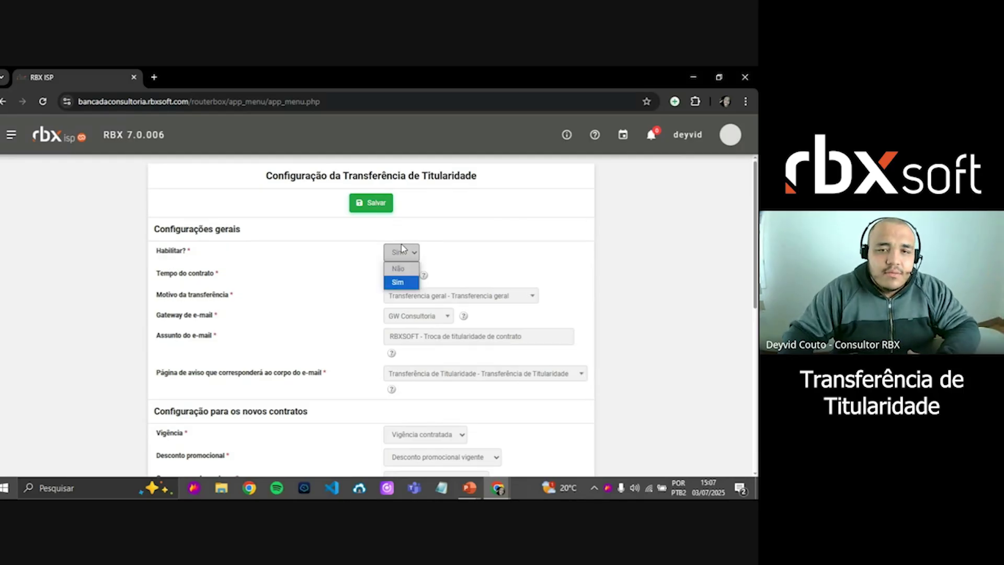
left_click(399, 252)
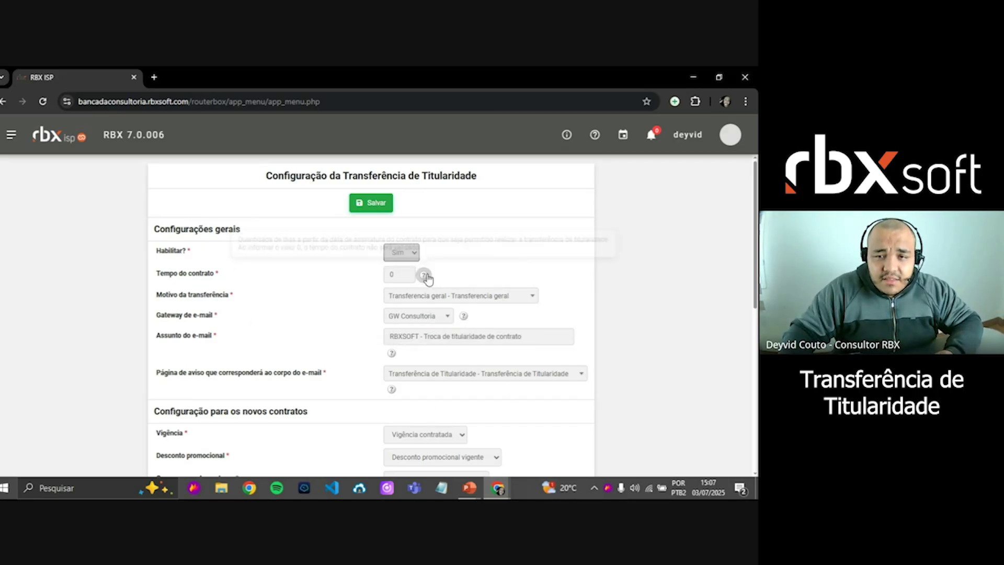
mouse_move(424, 277)
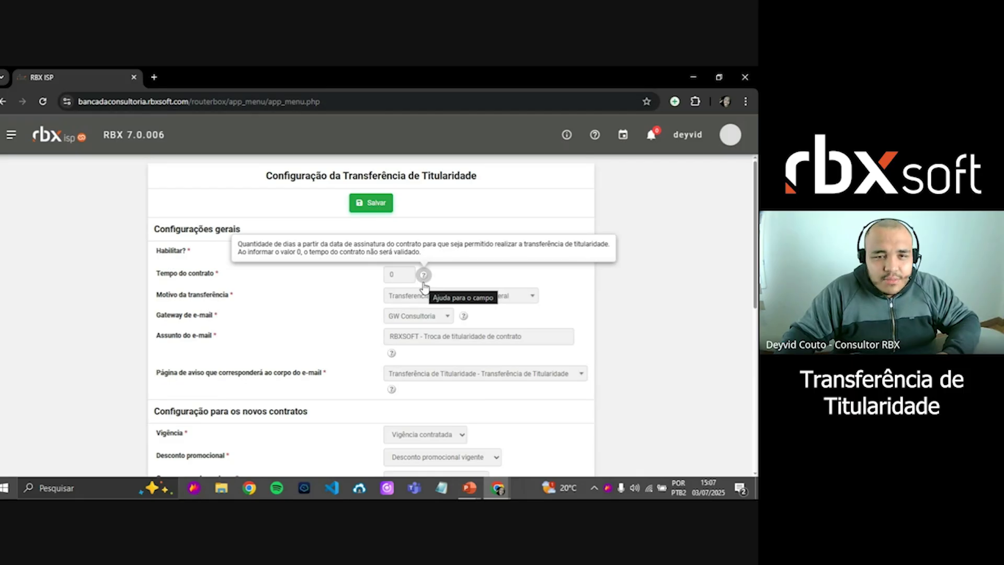
double_click(387, 275)
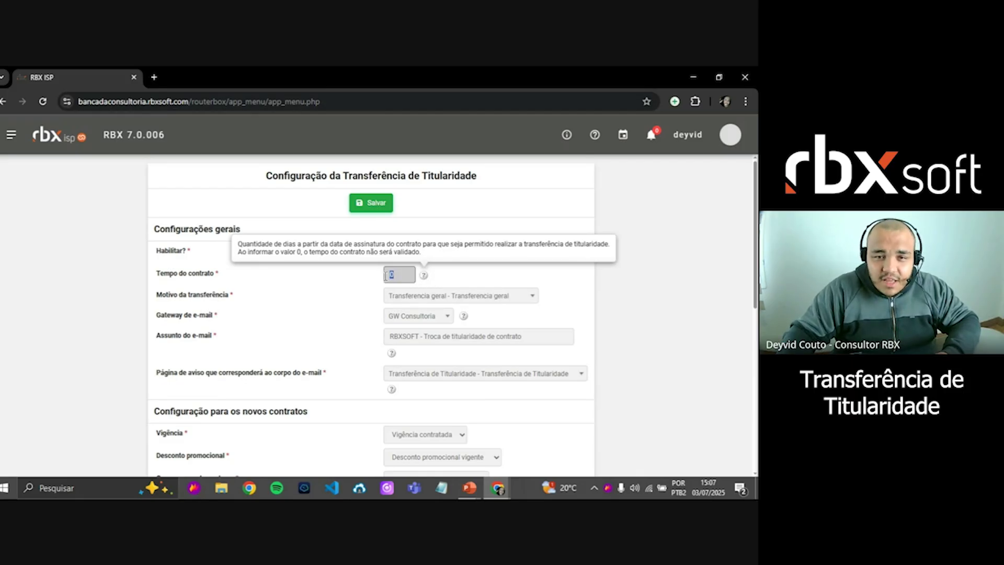
left_click(487, 268)
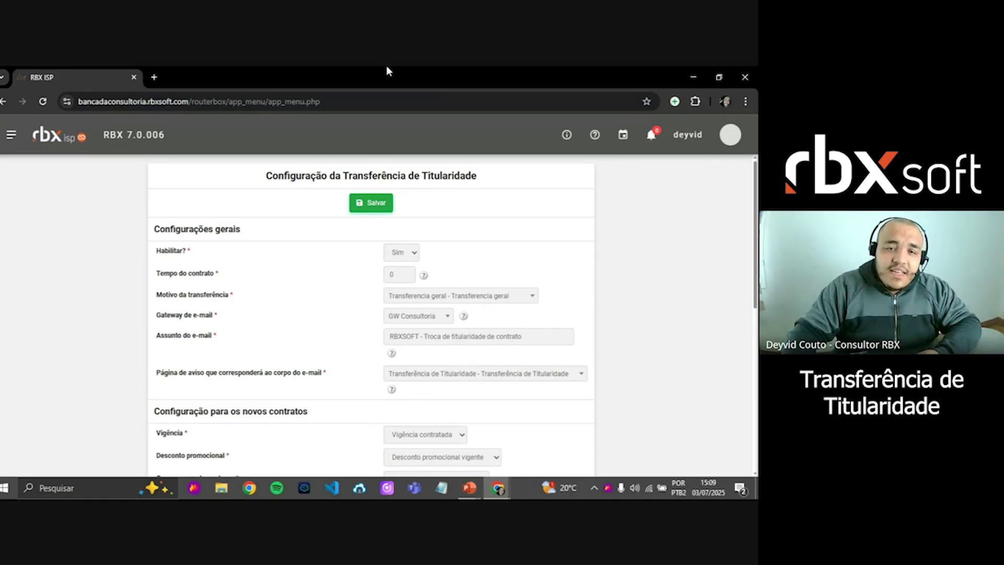
Examine the available options for Vigência and Desconto promocional in the settings for new contracts.
scroll(585, 361, "down", 1)
scroll(444, 352, "down", 2)
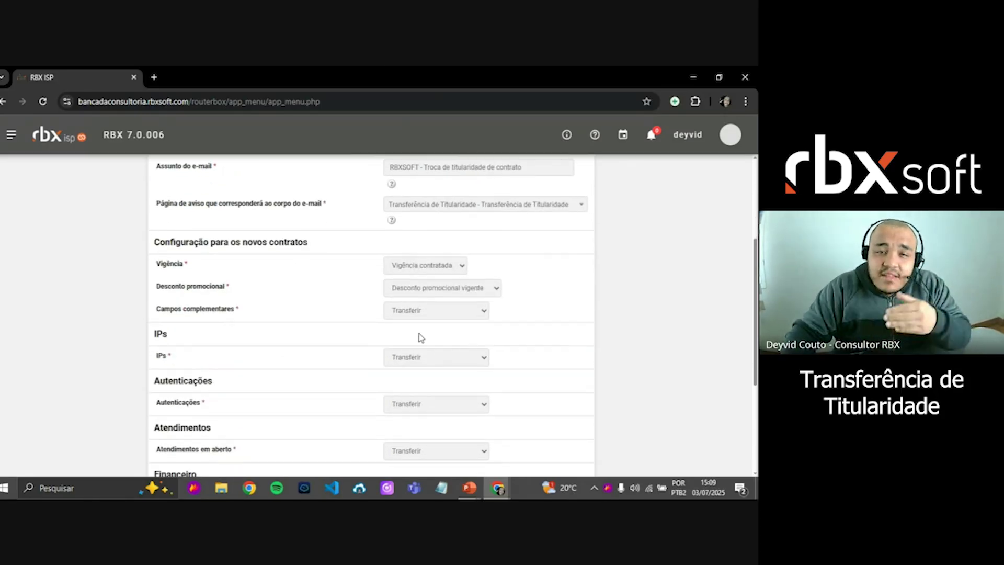
scroll(366, 329, "up", 1)
scroll(363, 319, "down", 1)
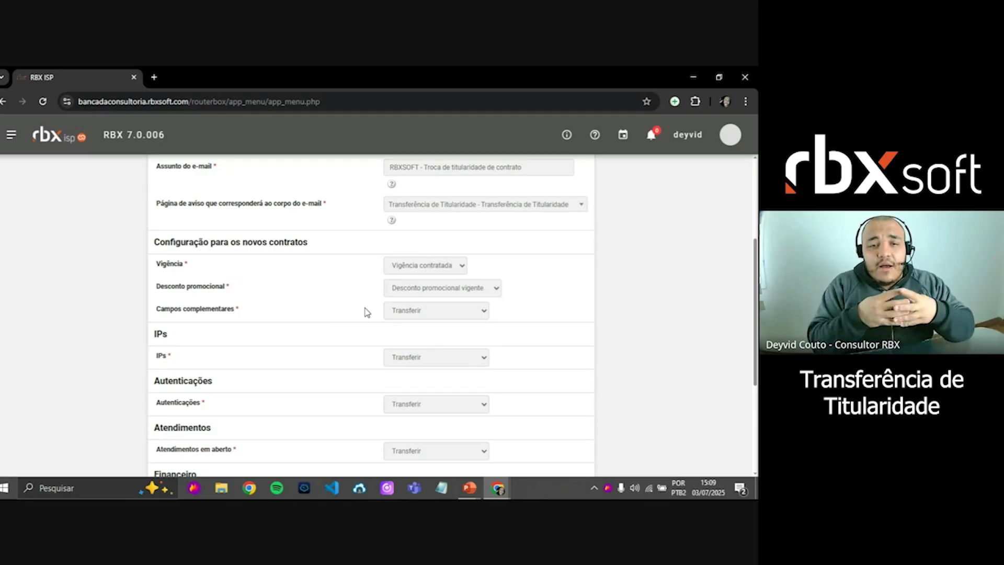
left_click(390, 266)
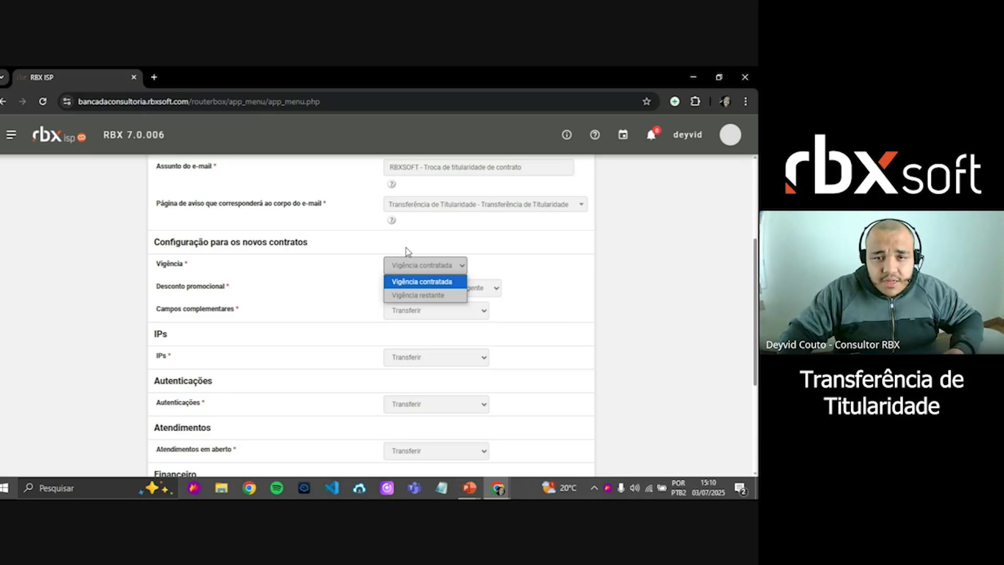
left_click(406, 247)
left_click(469, 287)
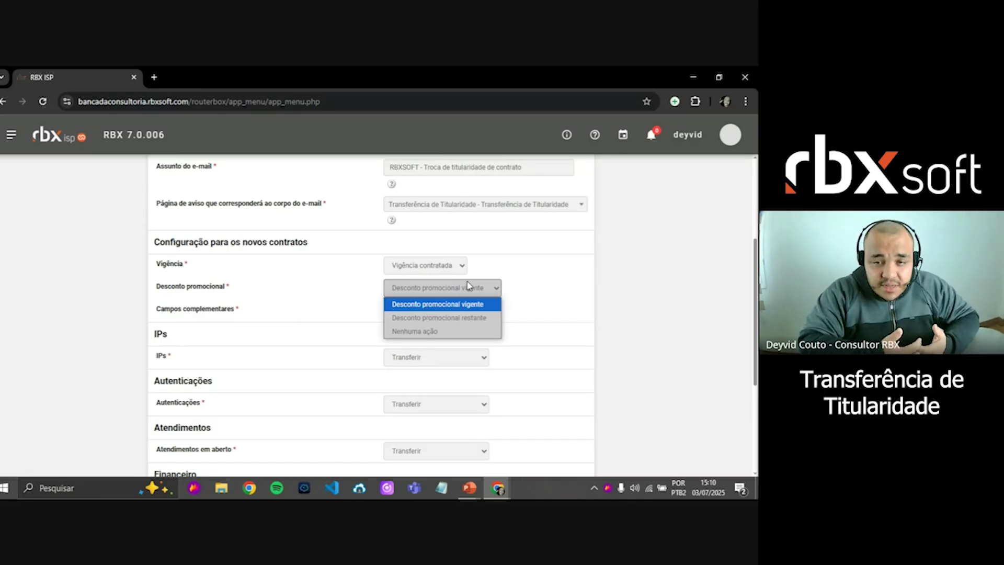
left_click(468, 286)
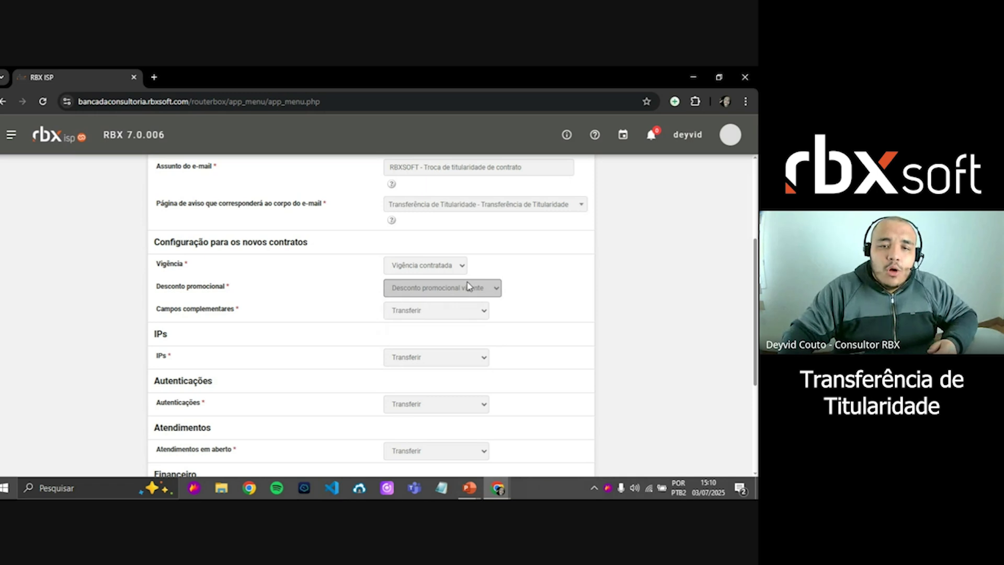
left_click(316, 326)
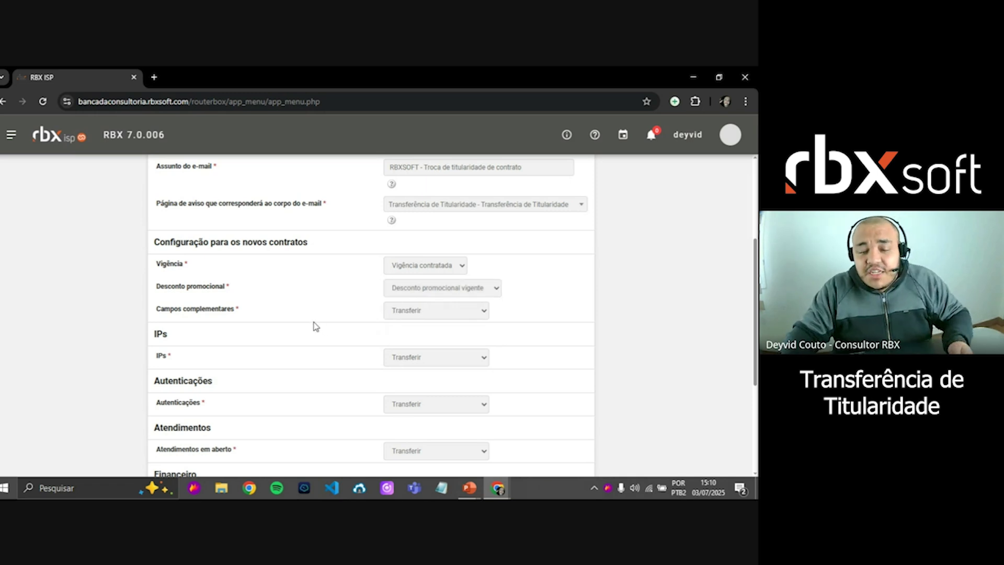
Set Campos complementares for new contracts to Selecionar na transferência.
left_click(470, 312)
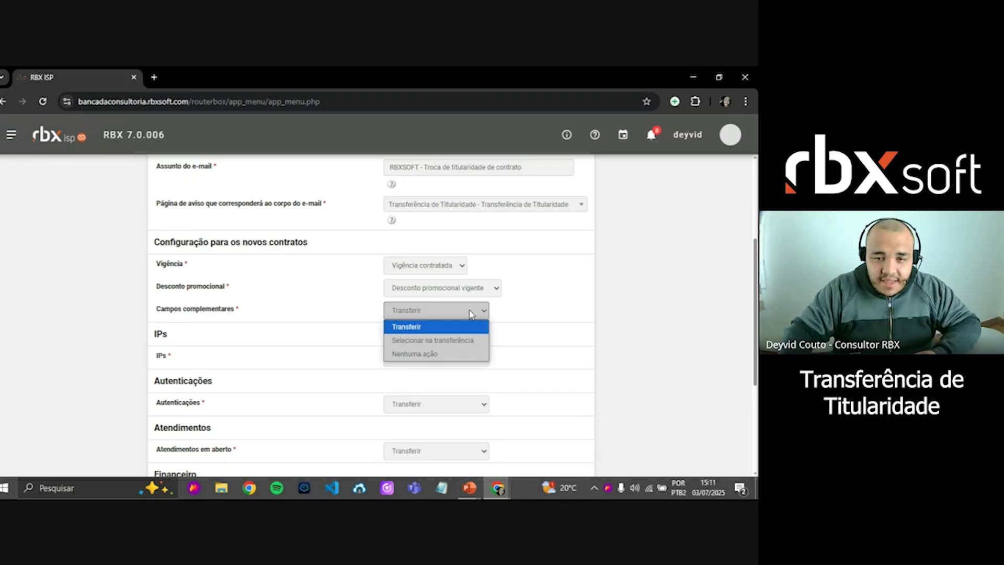
left_click(477, 341)
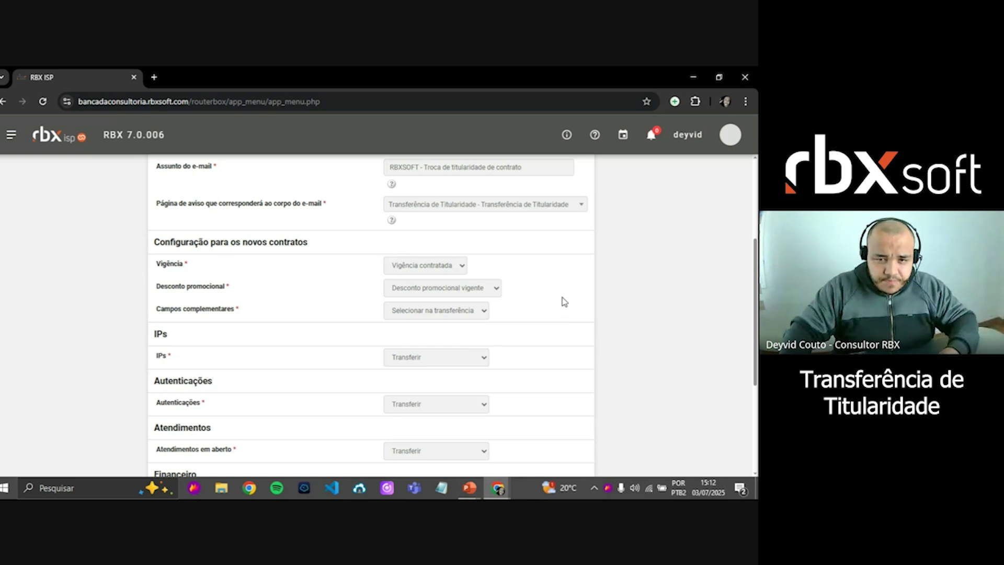
scroll(530, 305, "down", 2)
scroll(597, 341, "up", 1)
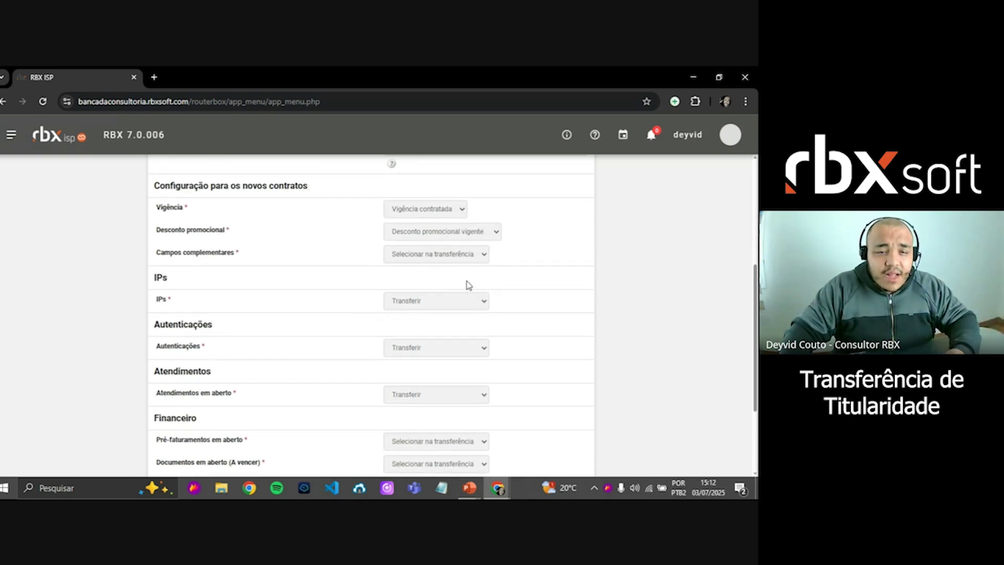
triple_click(196, 254)
left_click(196, 253)
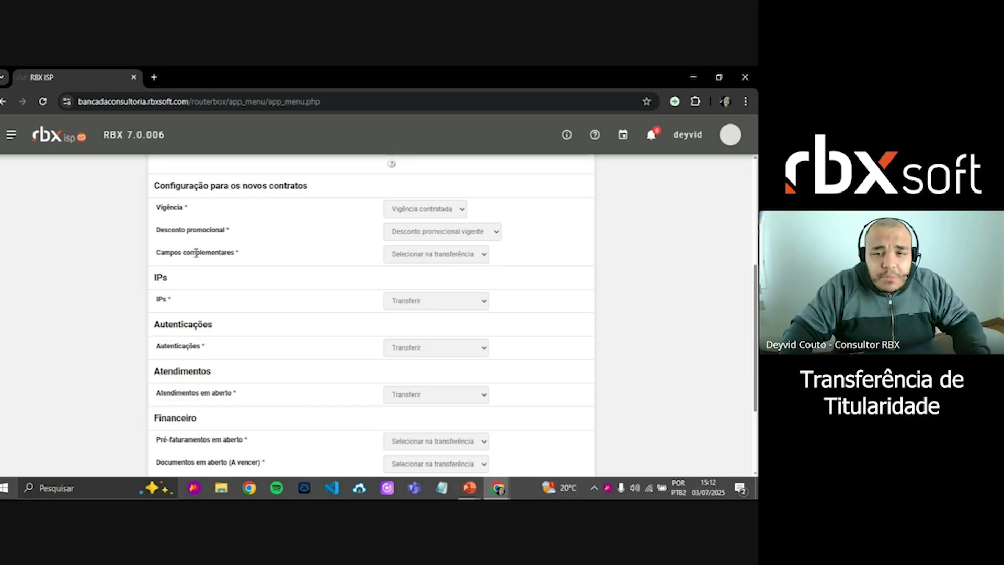
triple_click(196, 254)
left_click(197, 253)
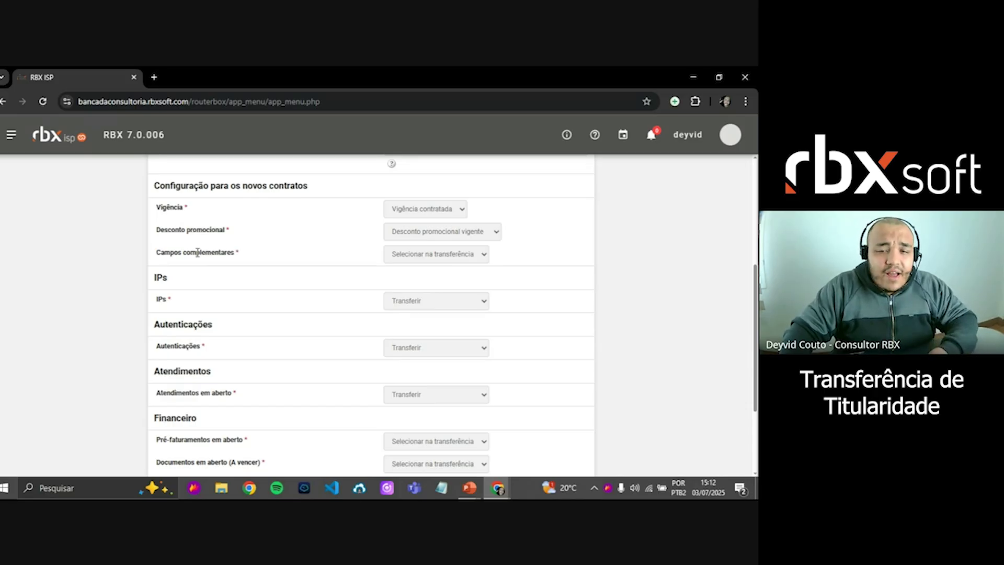
triple_click(198, 253)
left_click(198, 253)
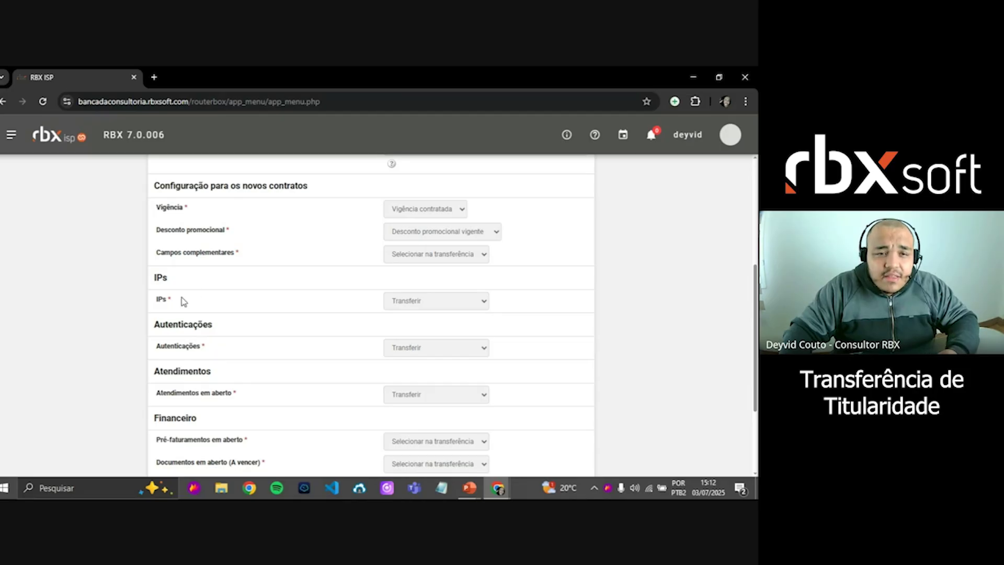
Choose Transferir for IPs and set Atendimentos em aberto to Selecionar na transferência.
left_click(480, 304)
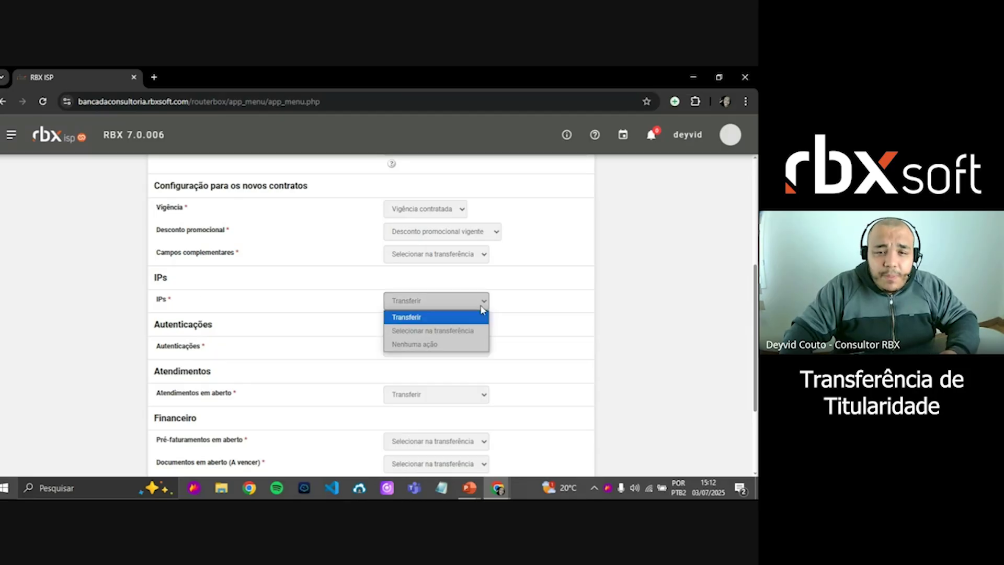
left_click(447, 317)
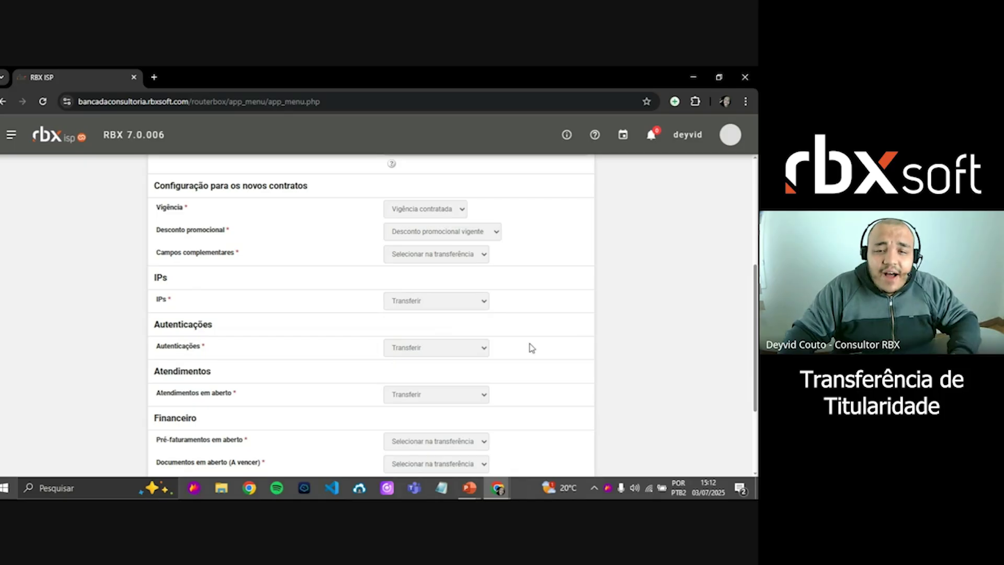
scroll(299, 362, "down", 1)
scroll(299, 363, "down", 1)
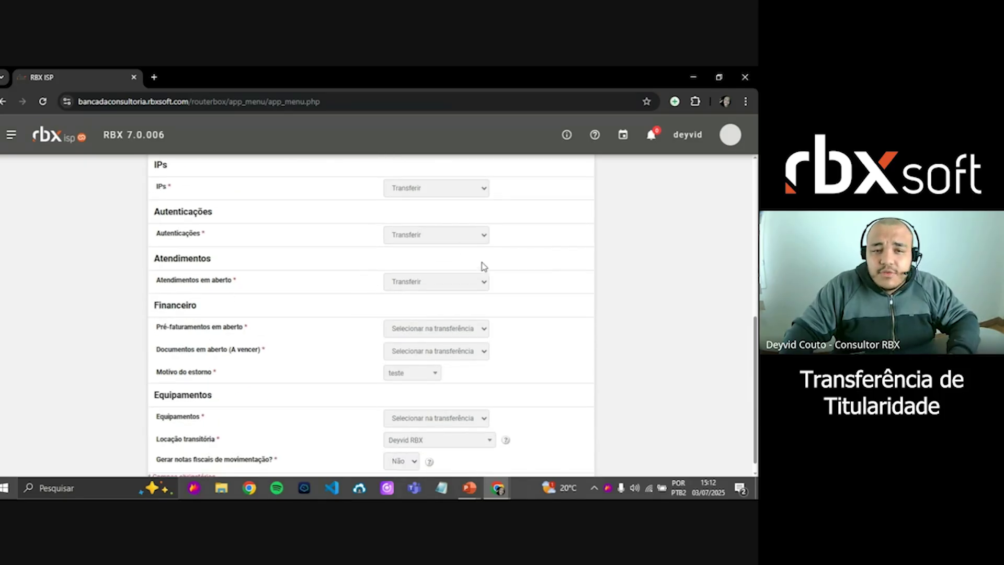
left_click(448, 281)
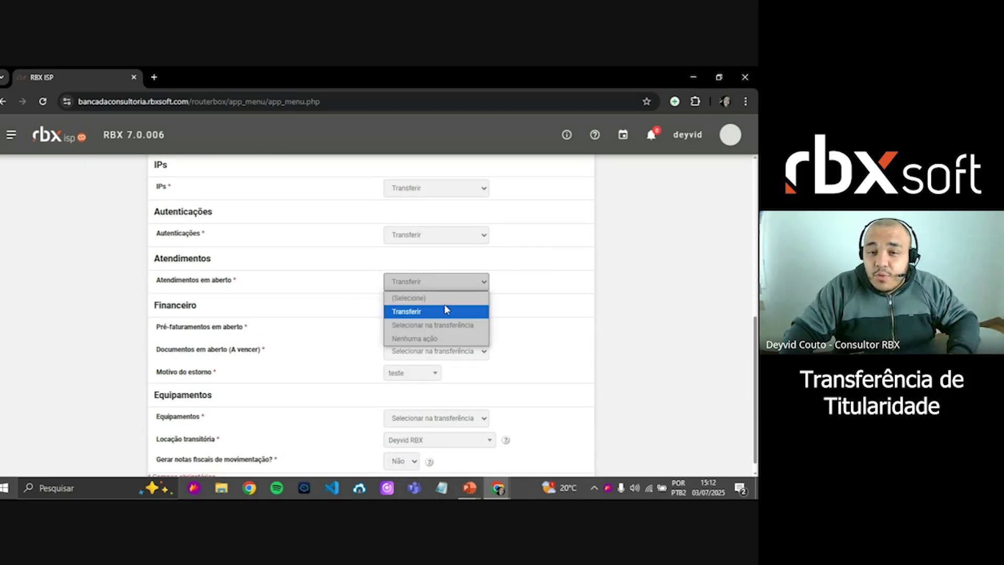
left_click(454, 325)
left_click(579, 301)
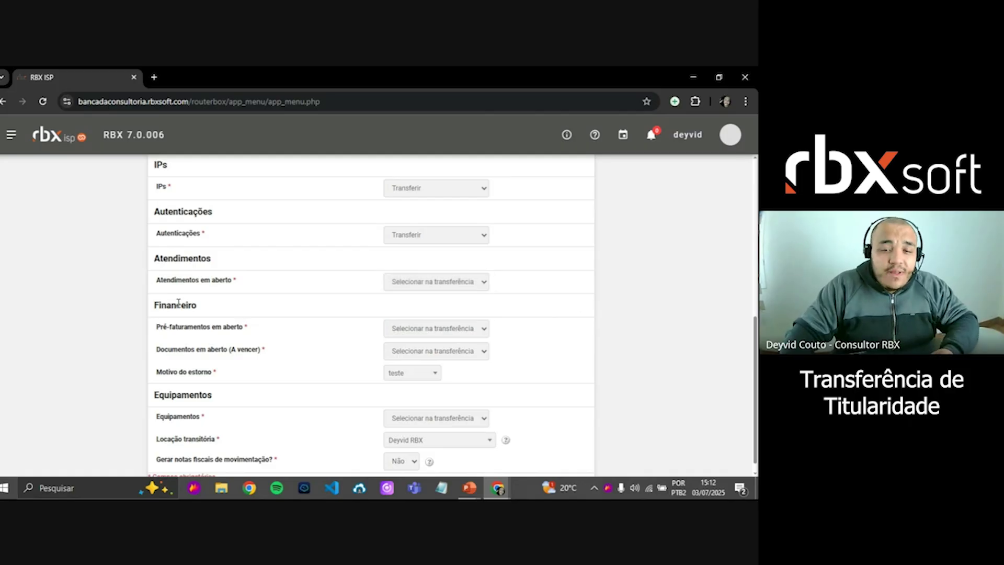
Examine the options for Pré-faturamentos em aberto and Documentos em aberto (A vencer) in the Financeiro block.
left_click(467, 330)
left_click(468, 336)
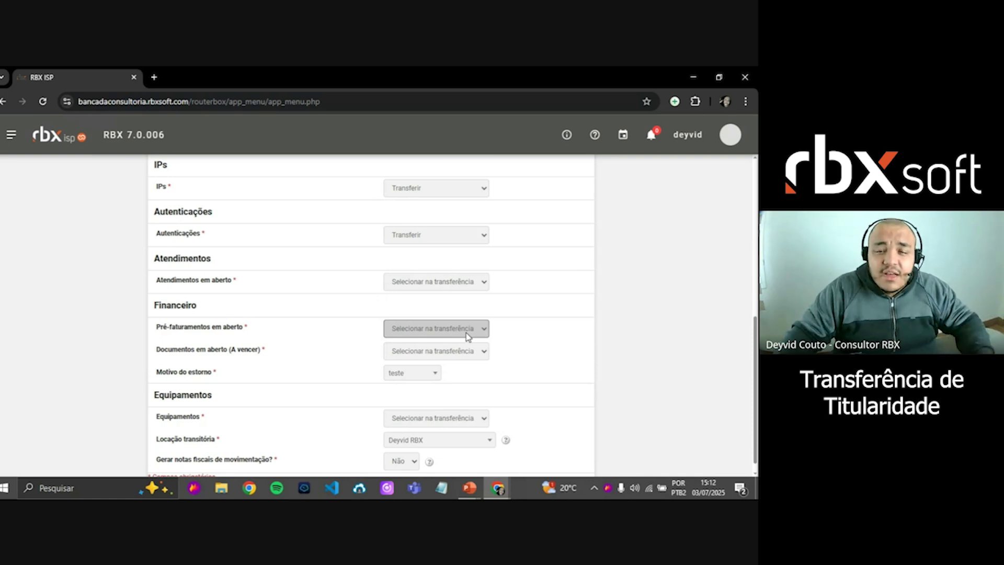
left_click(467, 335)
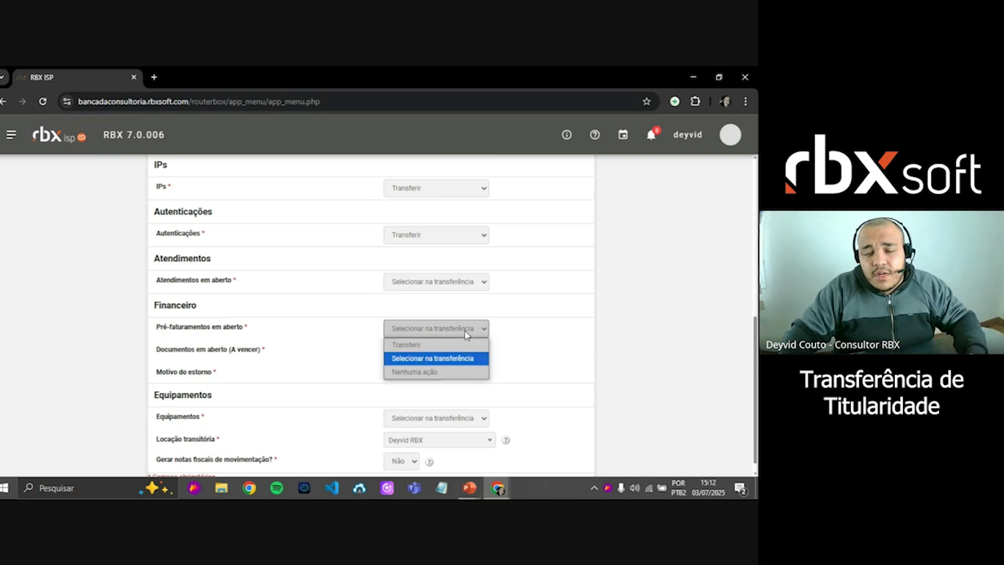
left_click(463, 333)
left_click(437, 356)
left_click(437, 355)
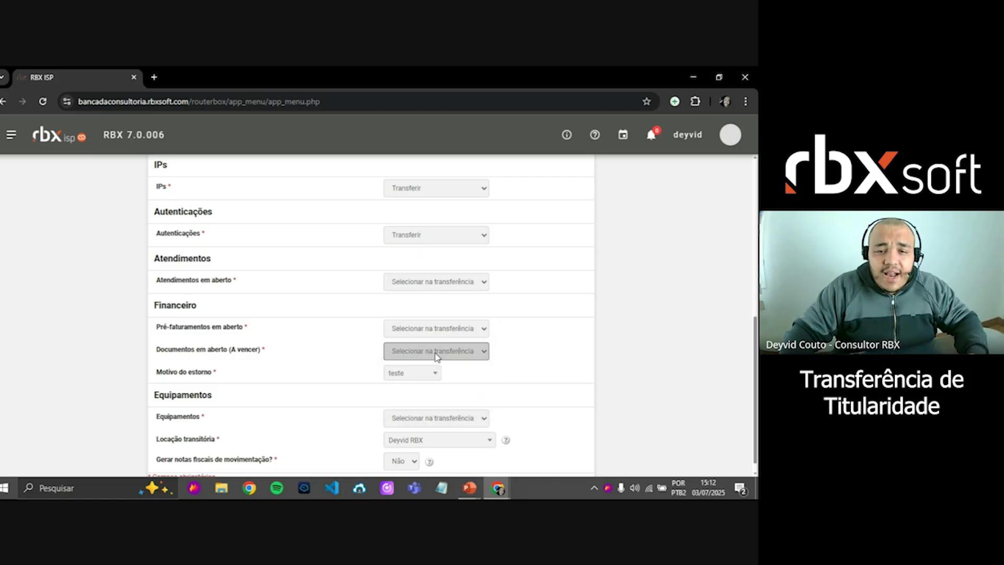
left_click(437, 355)
left_click(437, 354)
left_click(437, 354)
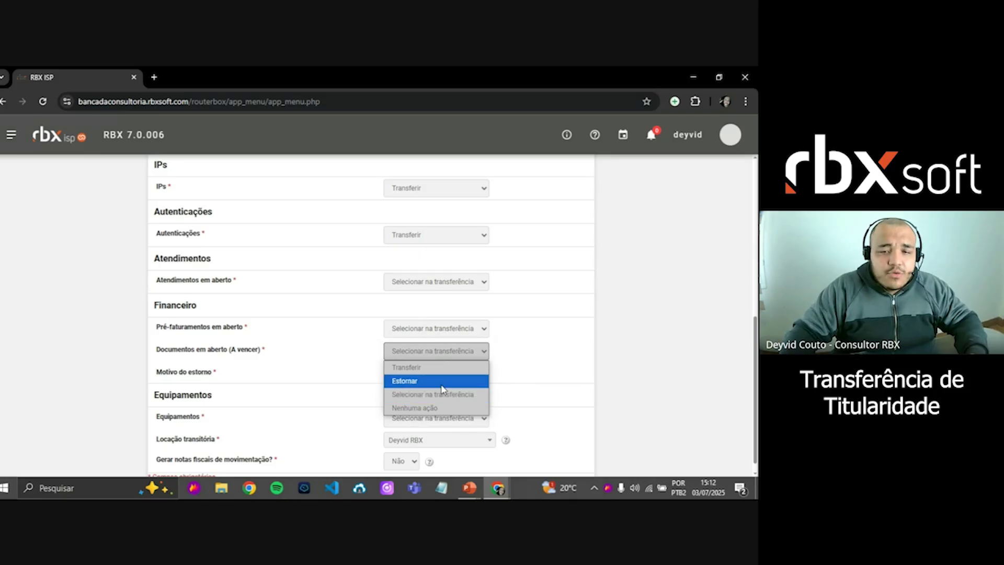
left_click(459, 351)
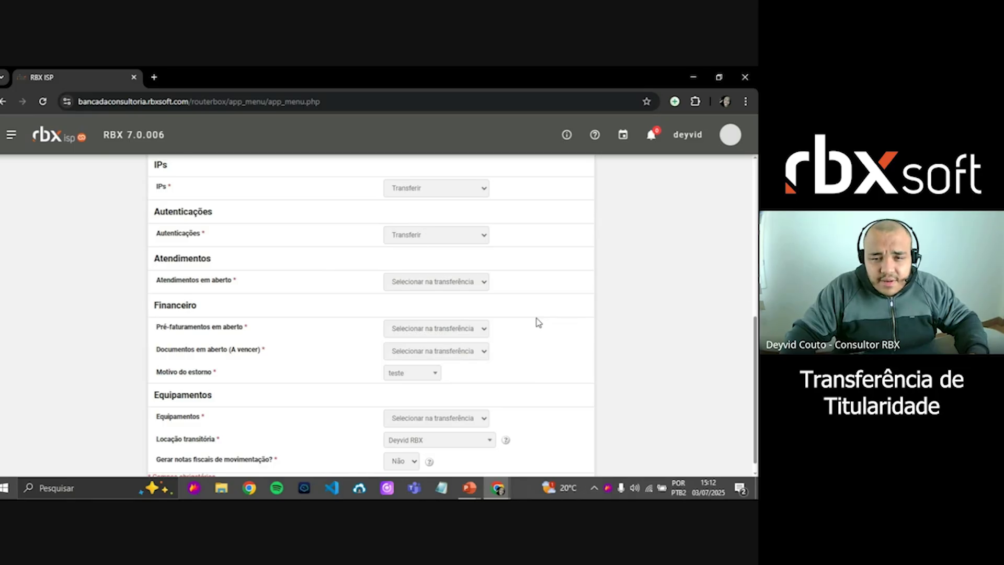
Review the Motivo do estorno setting in the Financeiro block and save the ownership transfer configuration.
scroll(502, 335, "down", 1)
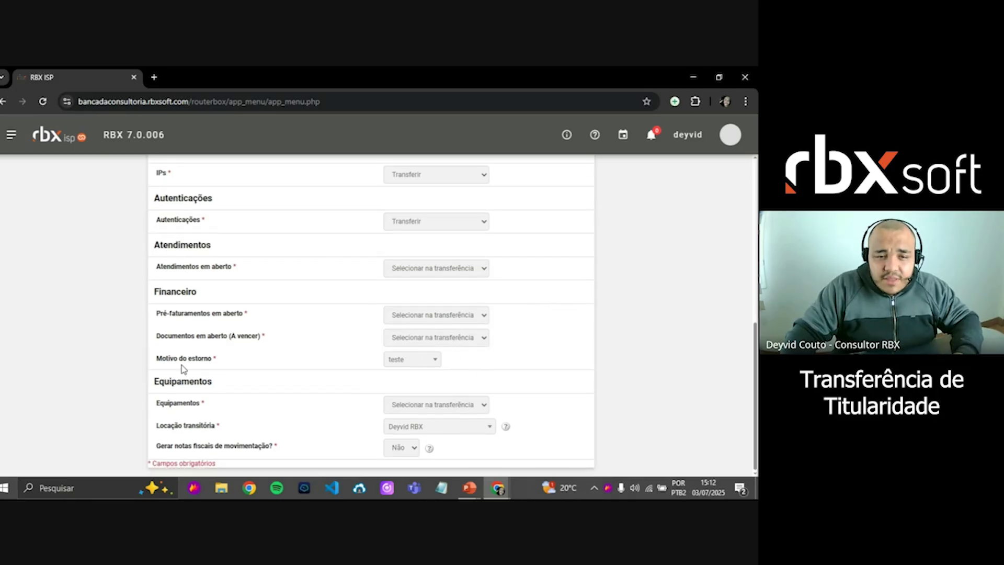
left_click_drag(154, 359, 216, 361)
left_click(216, 357)
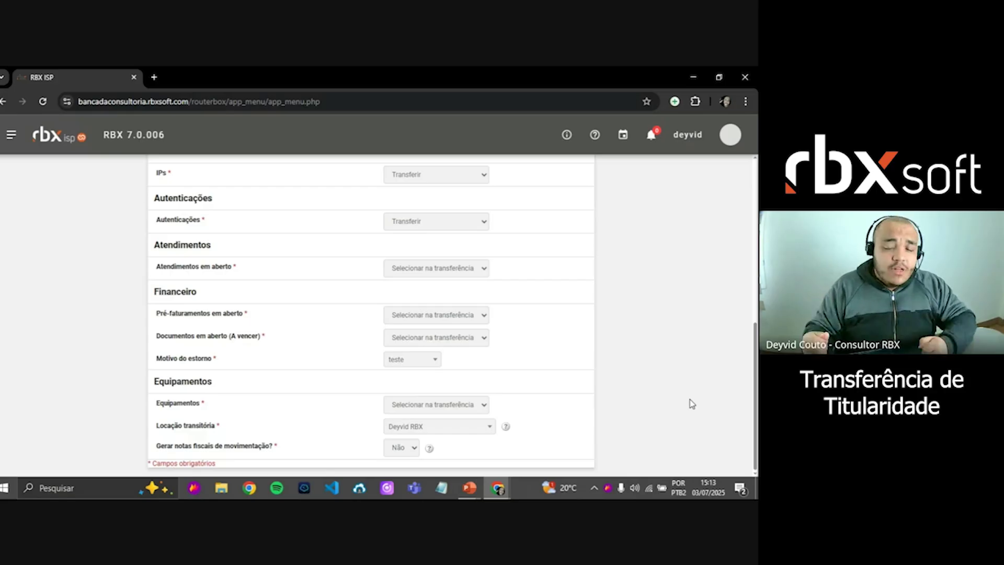
scroll(673, 321, "up", 5)
scroll(674, 323, "up", 3)
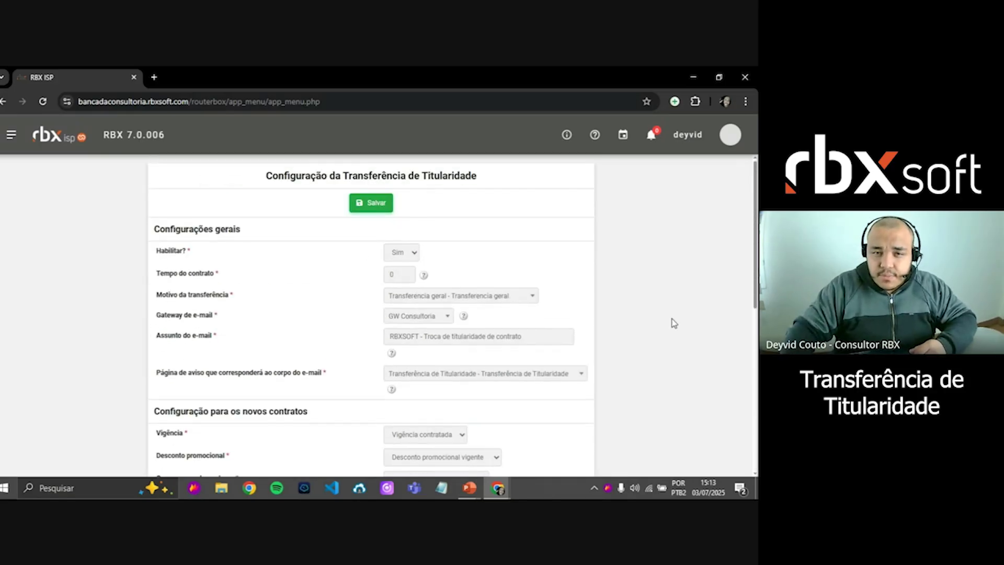
left_click(381, 201)
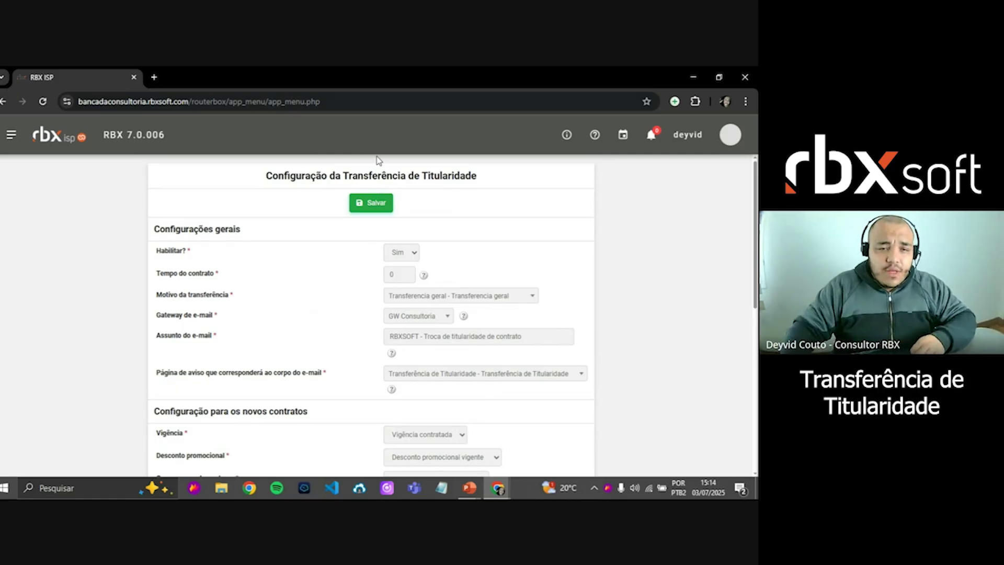
Find "motivos de tran" in the system's navigation and open the Motivos de Transferência page.
left_click(11, 135)
type("m")
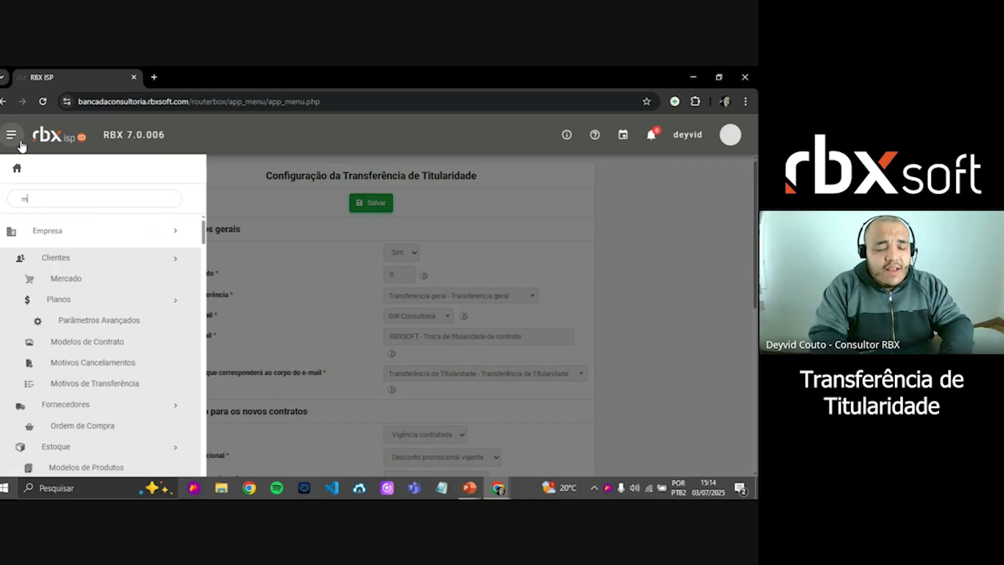
type("otivos de t")
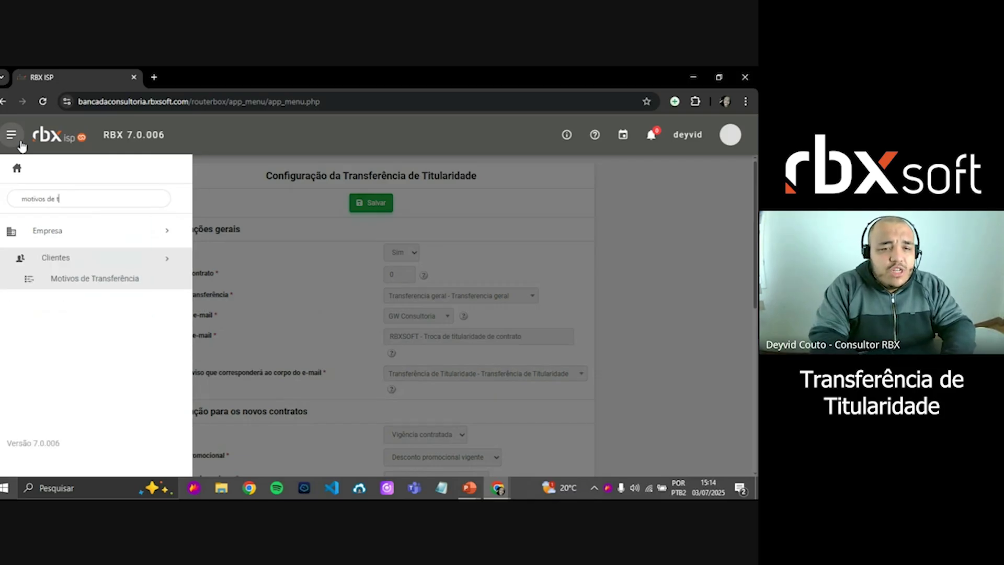
type("ran")
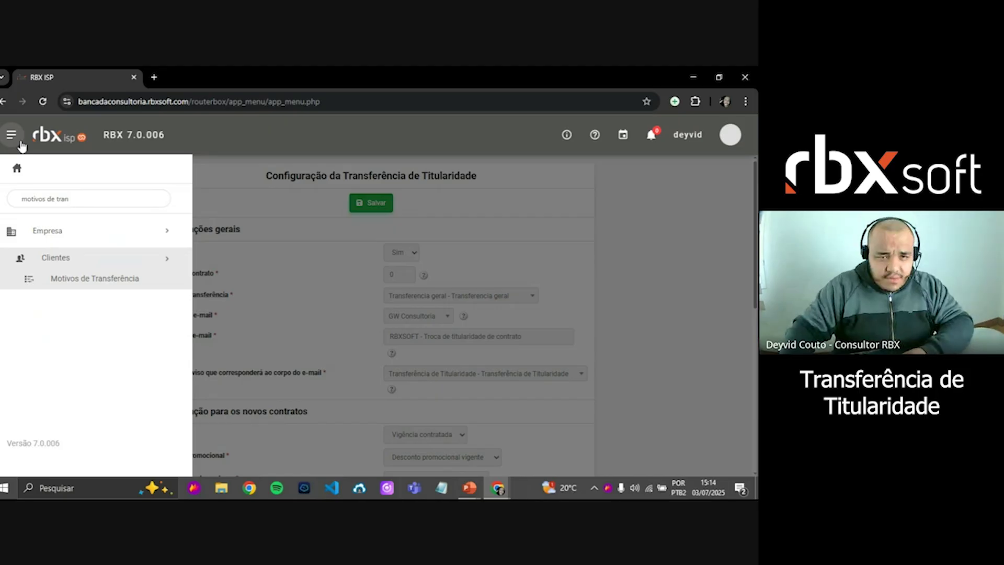
left_click(141, 282)
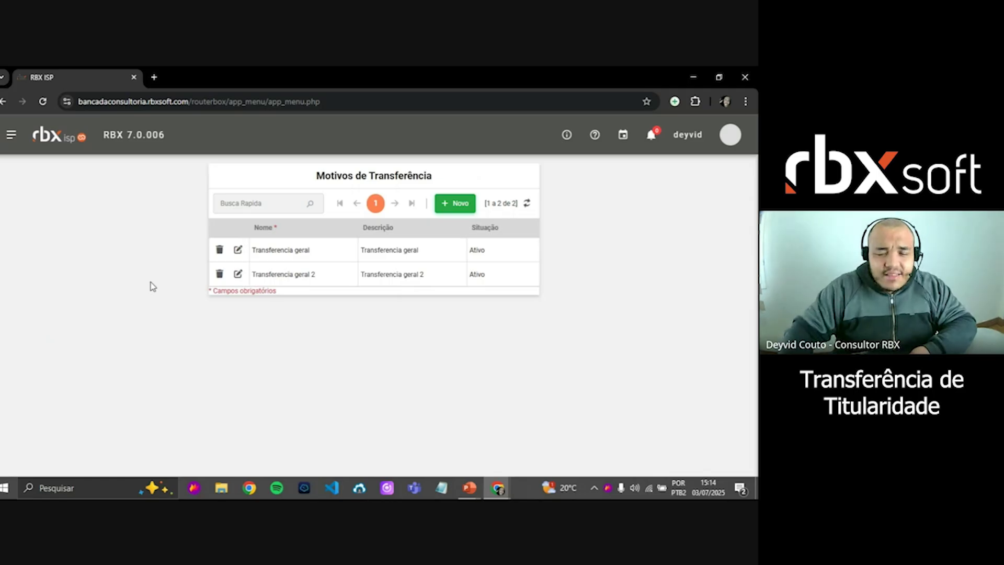
Add a transfer reason with both name and description "Transferencia geral 3", keeping its status Ativo, and save the record.
left_click(454, 203)
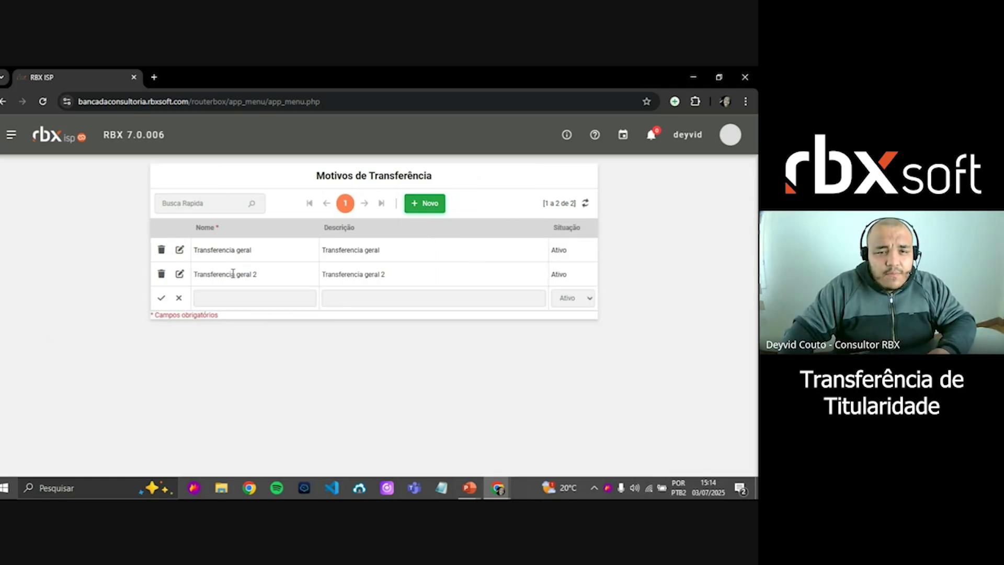
left_click_drag(194, 250, 266, 263)
key("ctrl+c")
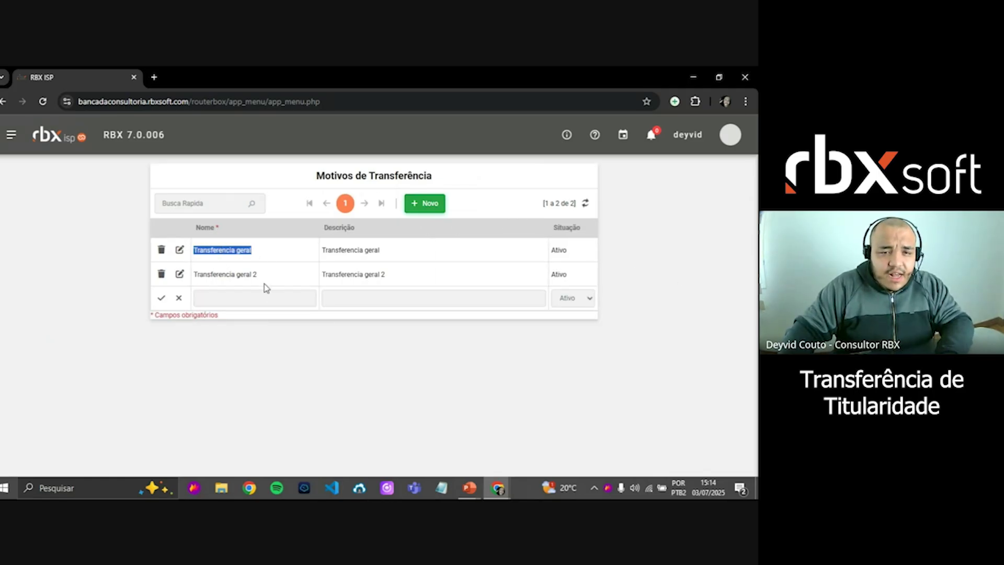
left_click(255, 298)
key("ctrl+v")
type("3")
left_click(387, 296)
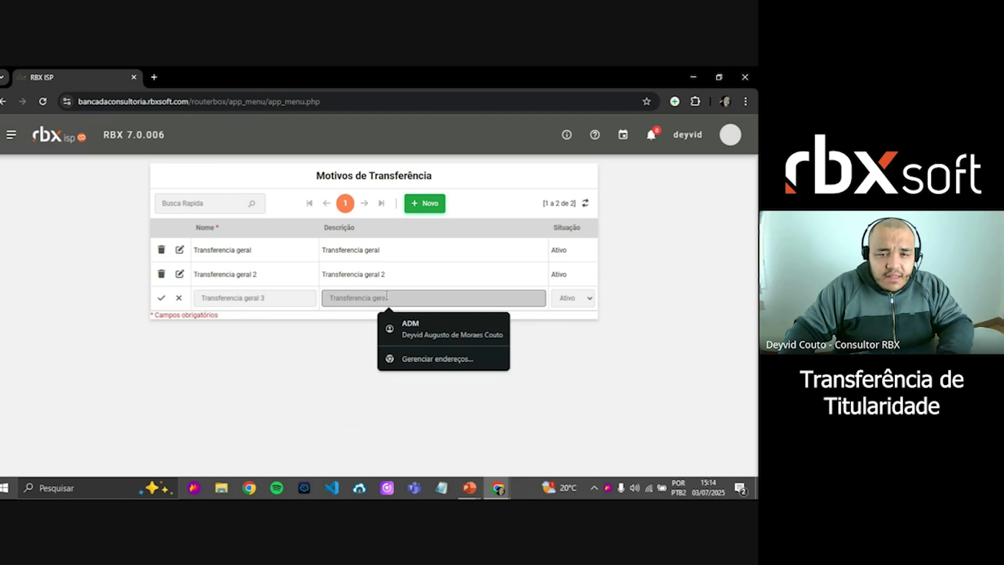
key("ctrl+v")
type("3")
left_click(219, 350)
left_click(161, 297)
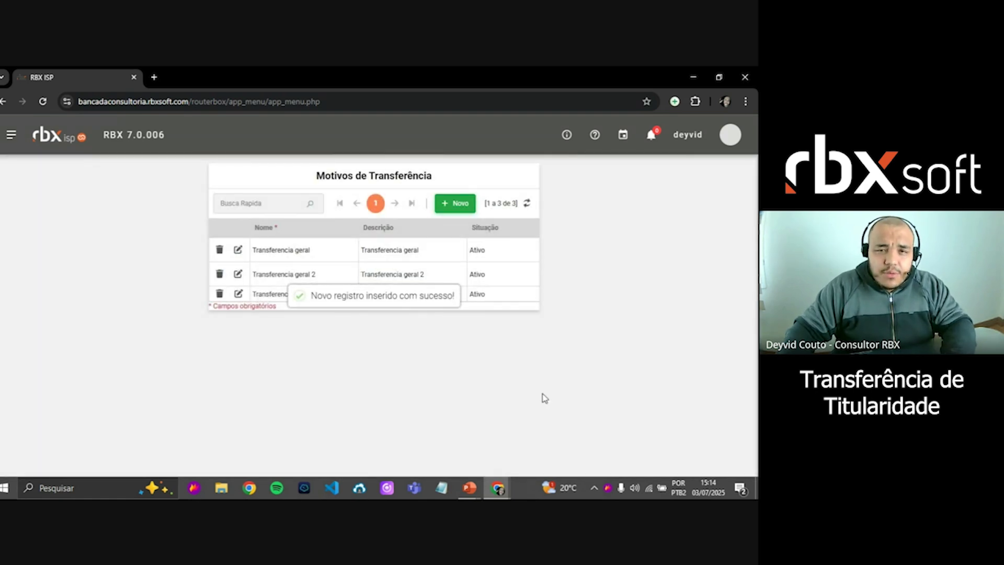
Return to the Transferência de Titularidade parameters, set Motivo da transferência to Transferencia geral 3, and save the configuration.
left_click(13, 137)
type("titula")
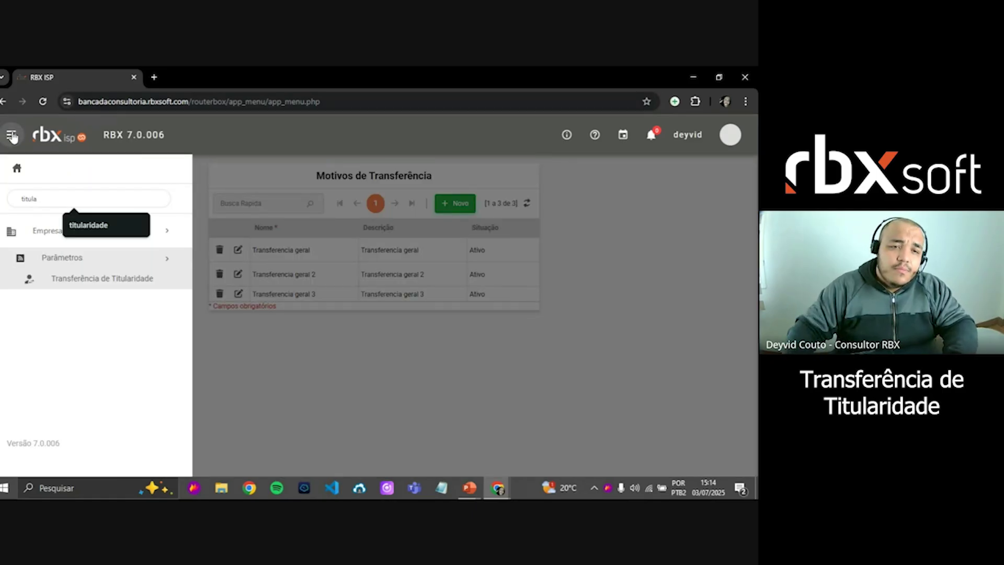
left_click(147, 286)
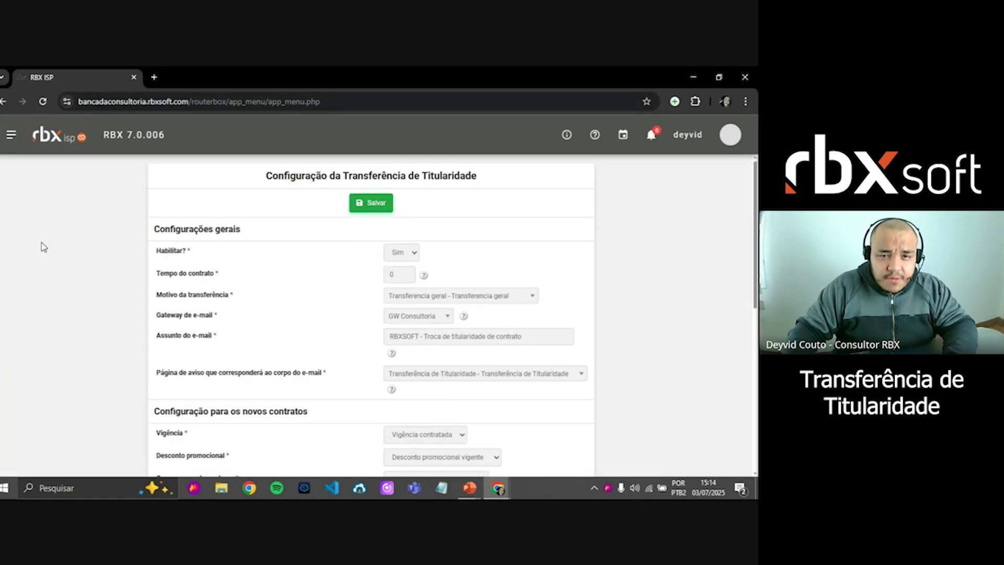
left_click(493, 295)
left_click(453, 344)
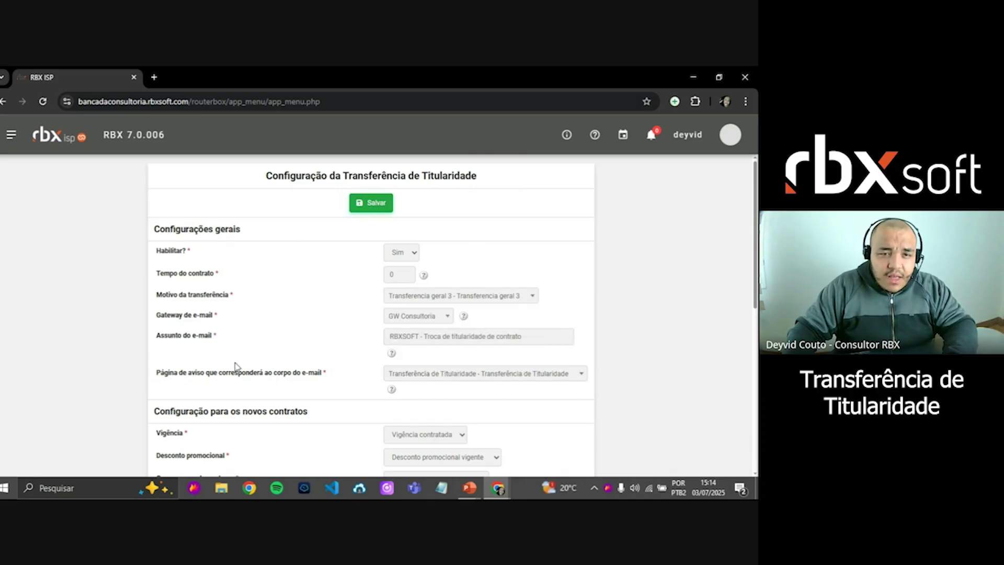
left_click(369, 206)
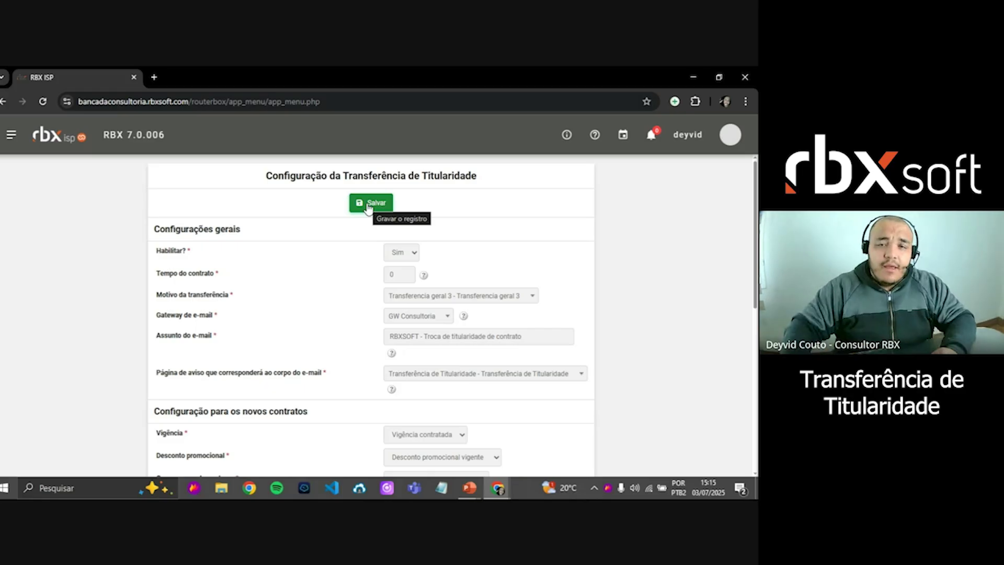
Go to Formata Avisos and open the body of the Transferência de Titularidade notice page in the editor.
left_click(8, 136)
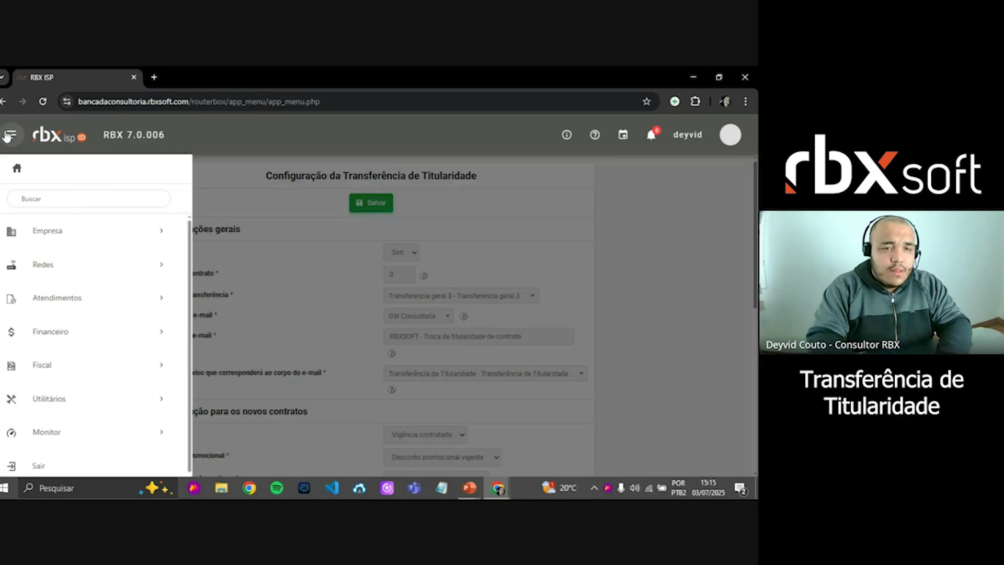
type("avisos")
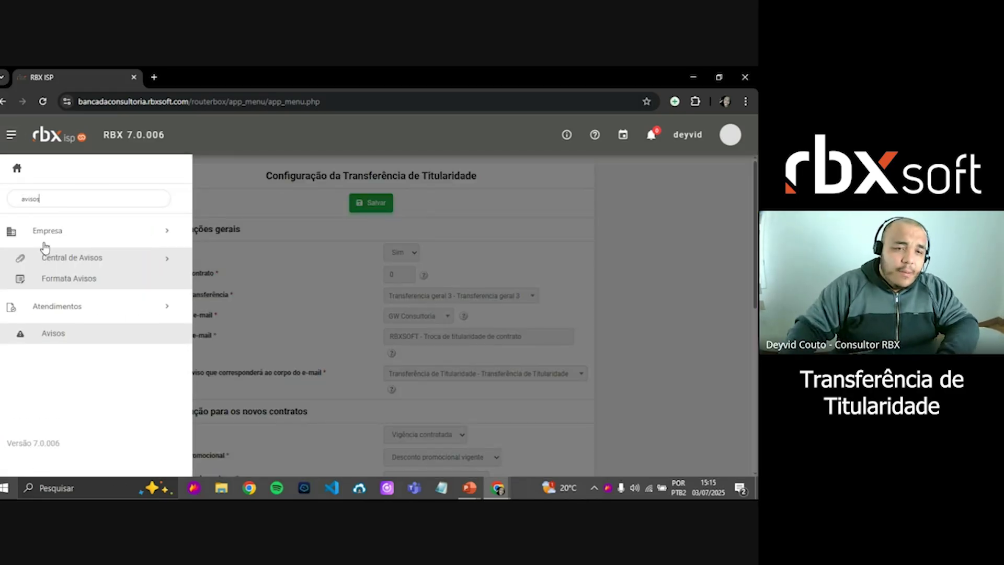
left_click(63, 282)
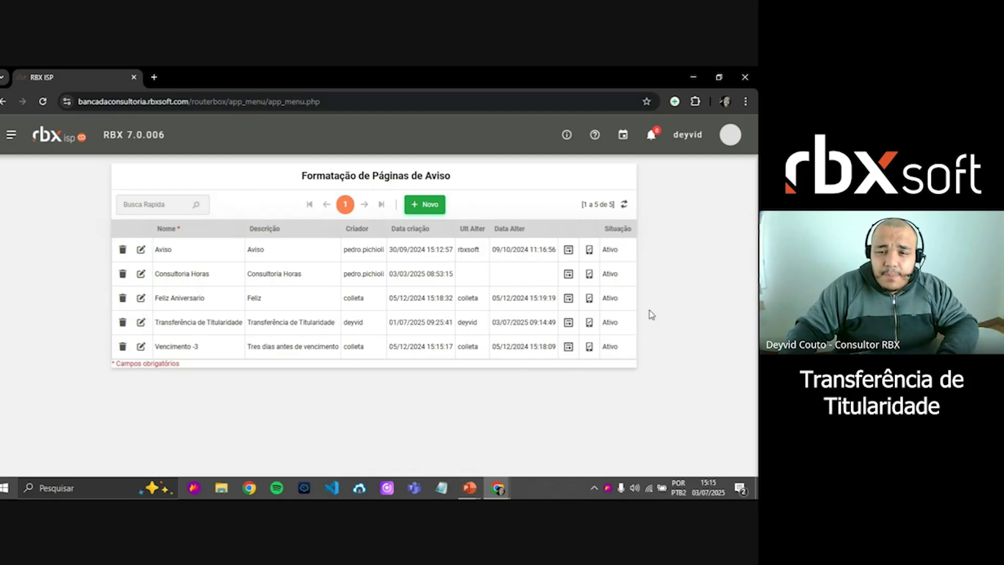
left_click(568, 323)
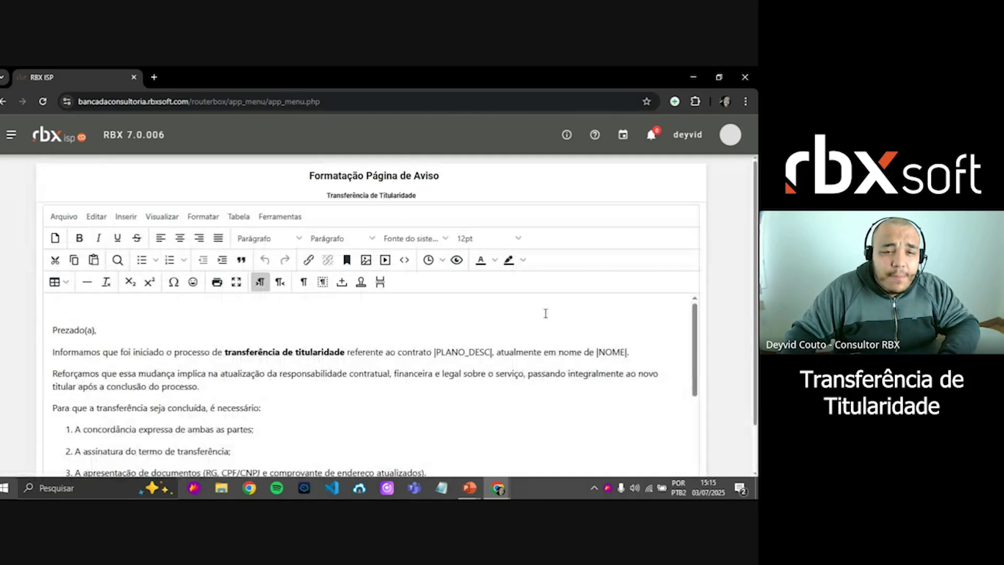
Read through the notice's transfer requirements and highlight the |LINK_ASSINATURA_TRANSF_TITULARIDADE| placeholder for the contract signature link.
scroll(650, 251, "down", 1)
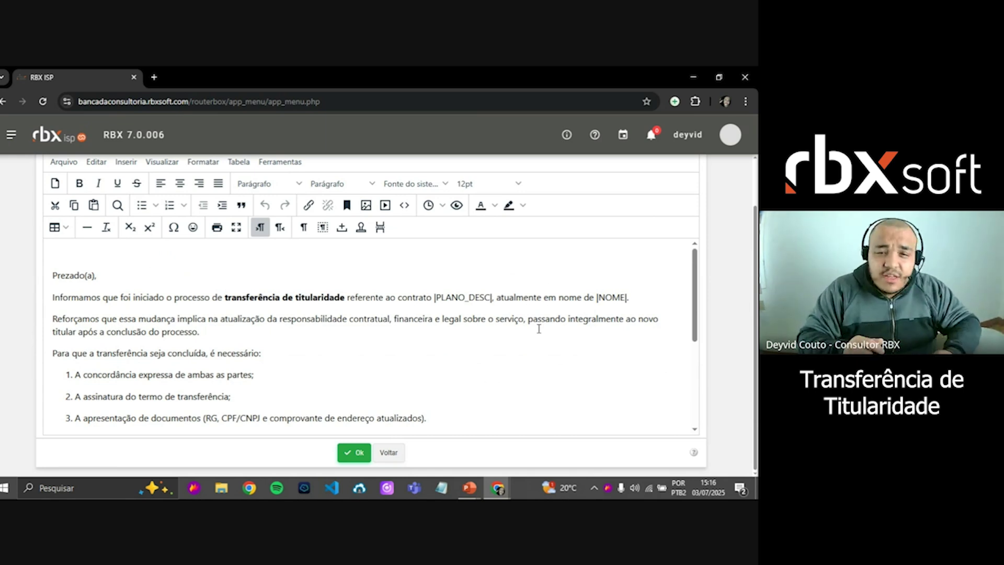
scroll(441, 281, "down", 1)
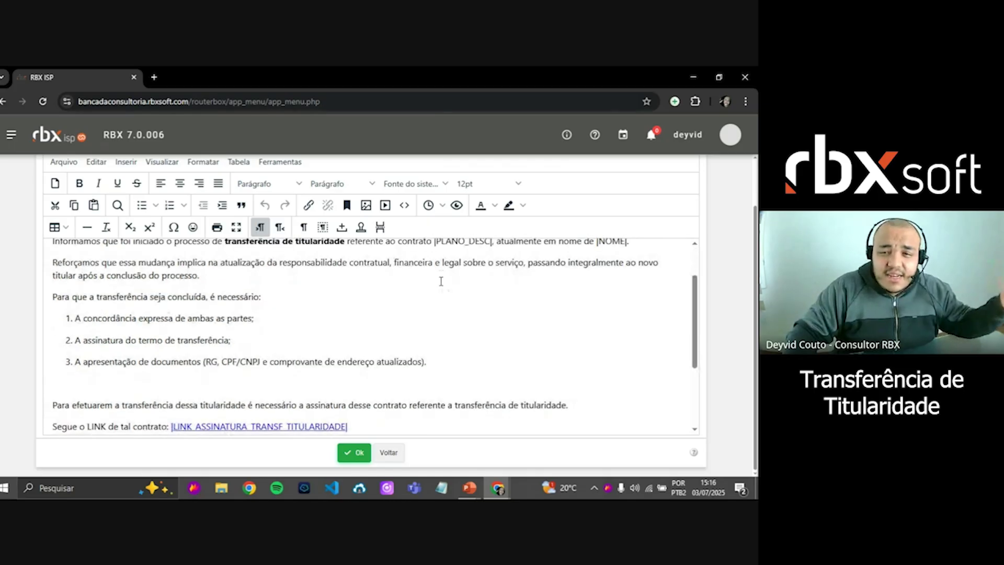
scroll(441, 281, "down", 1)
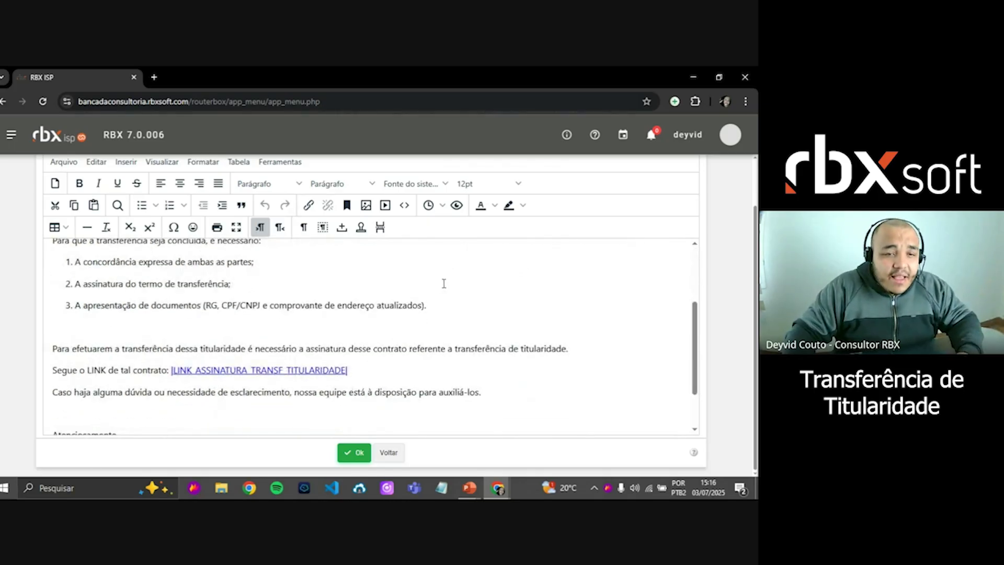
left_click(80, 283)
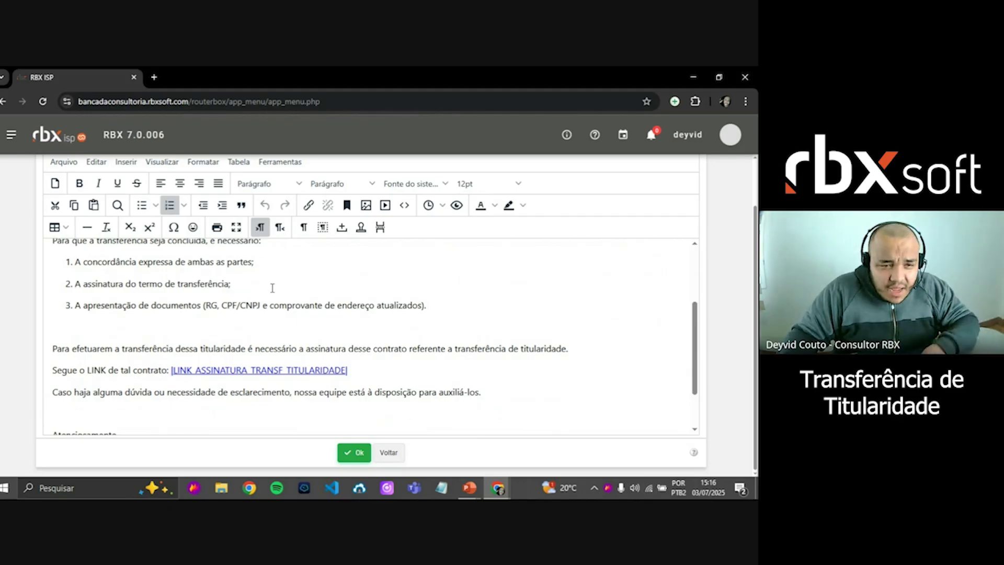
scroll(272, 288, "down", 2)
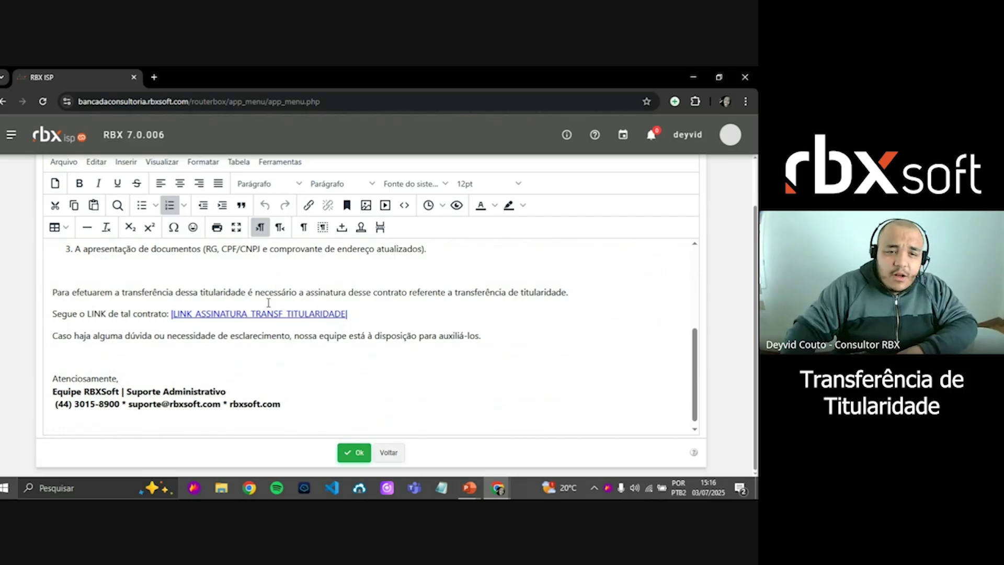
left_click_drag(377, 314, 171, 313)
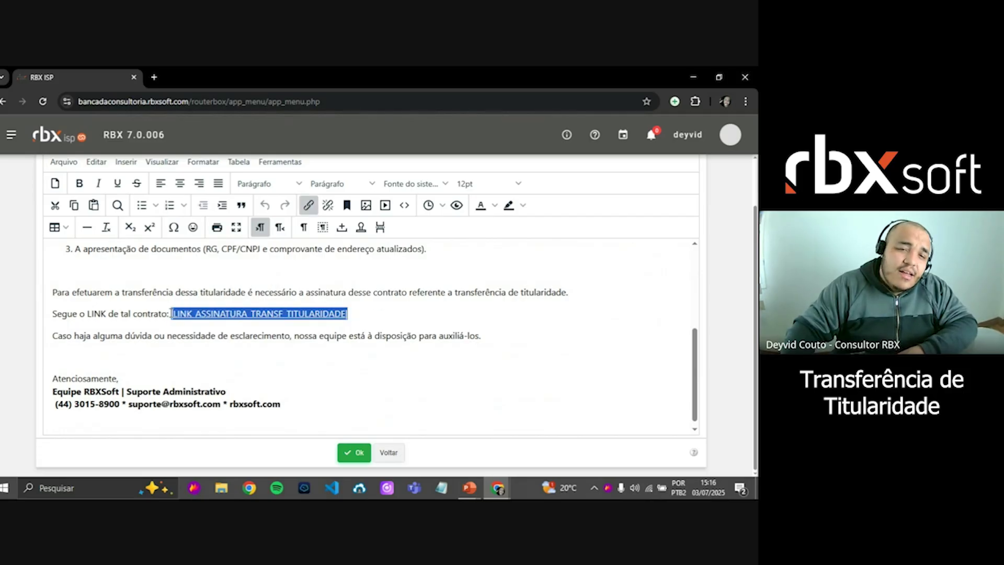
left_click(483, 296)
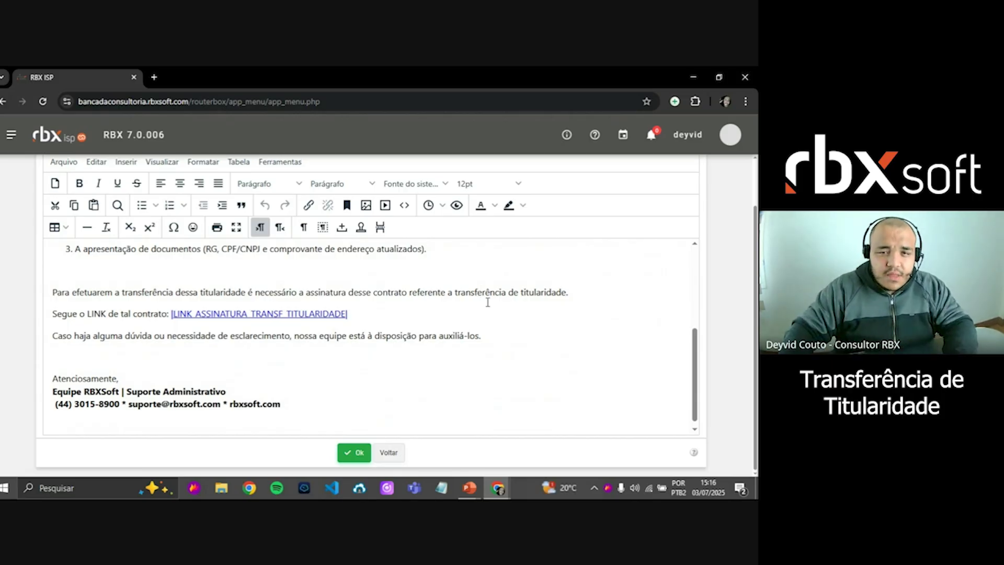
key("alt+Tab")
left_click(546, 188)
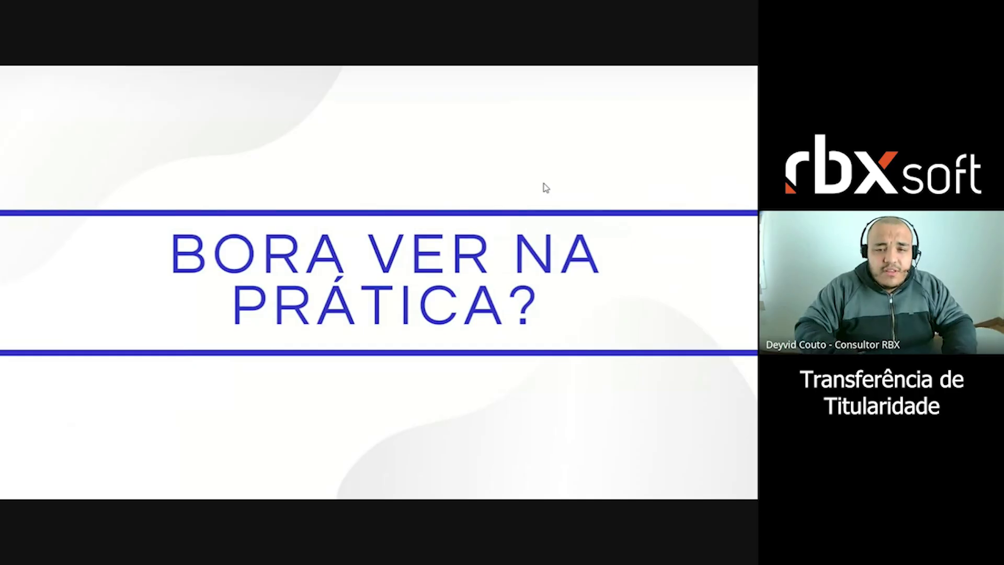
left_click(546, 187)
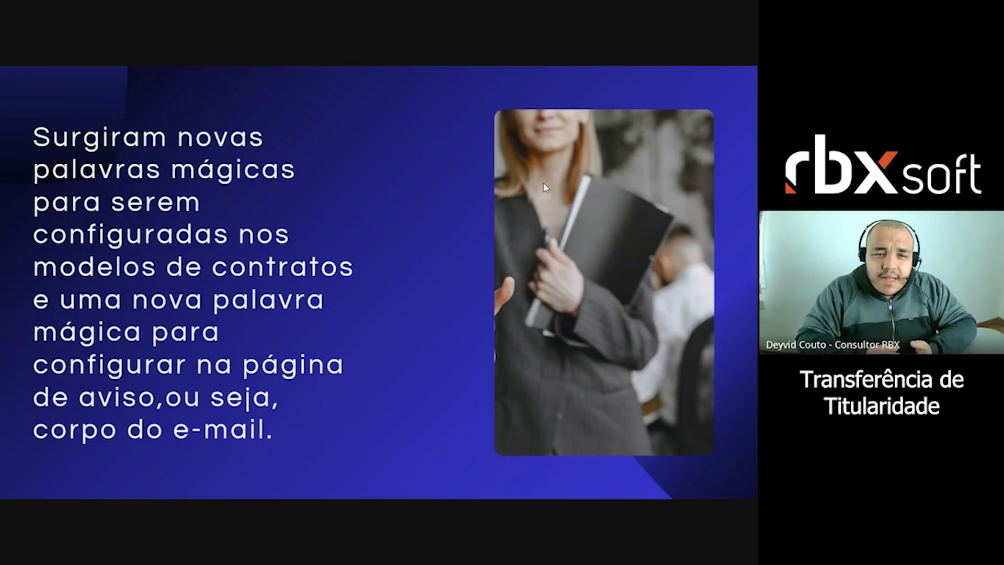
key("Right")
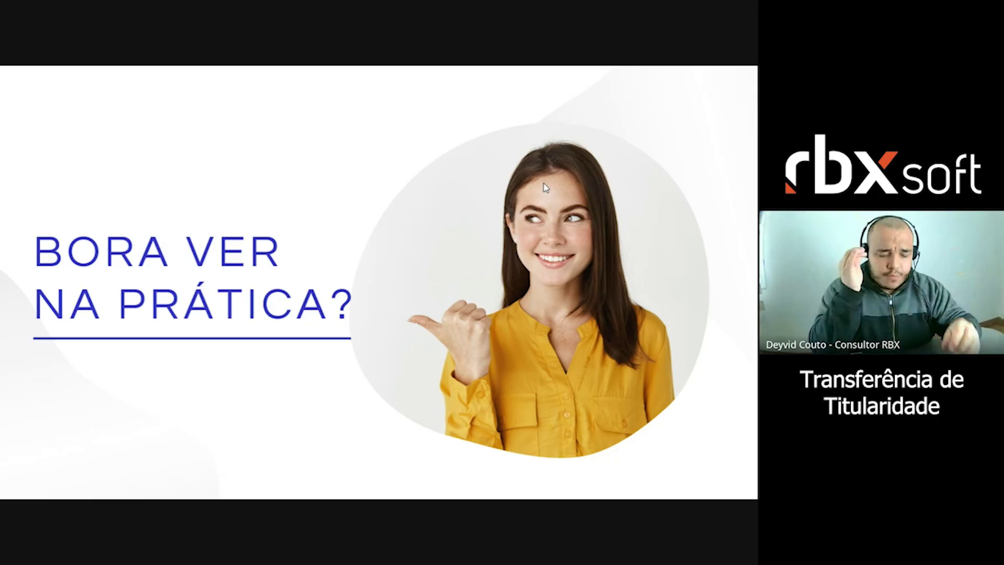
key("alt+Tab")
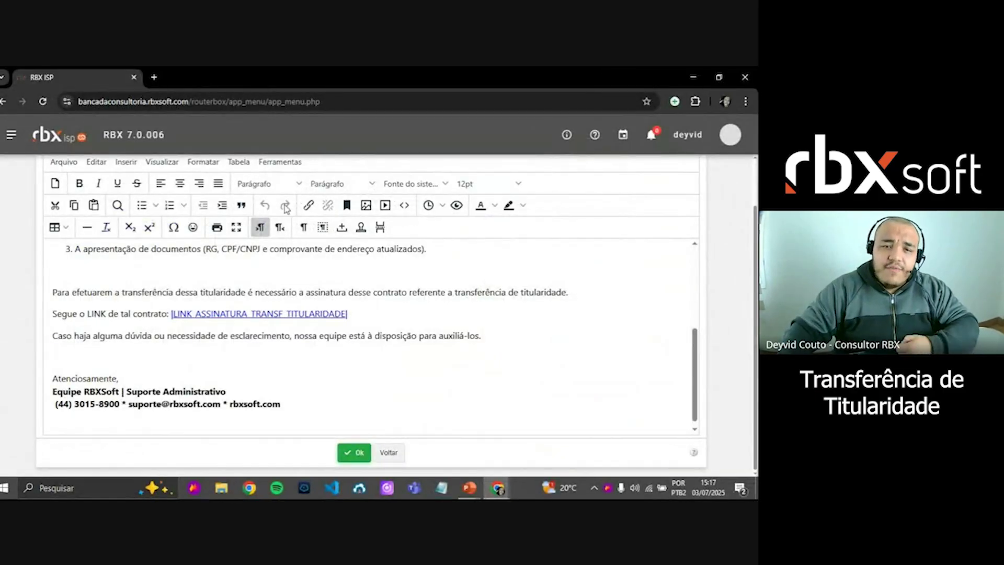
Review the full Transferência de Titularidade notice text again, from the greeting to the contract signature link.
left_click(463, 310)
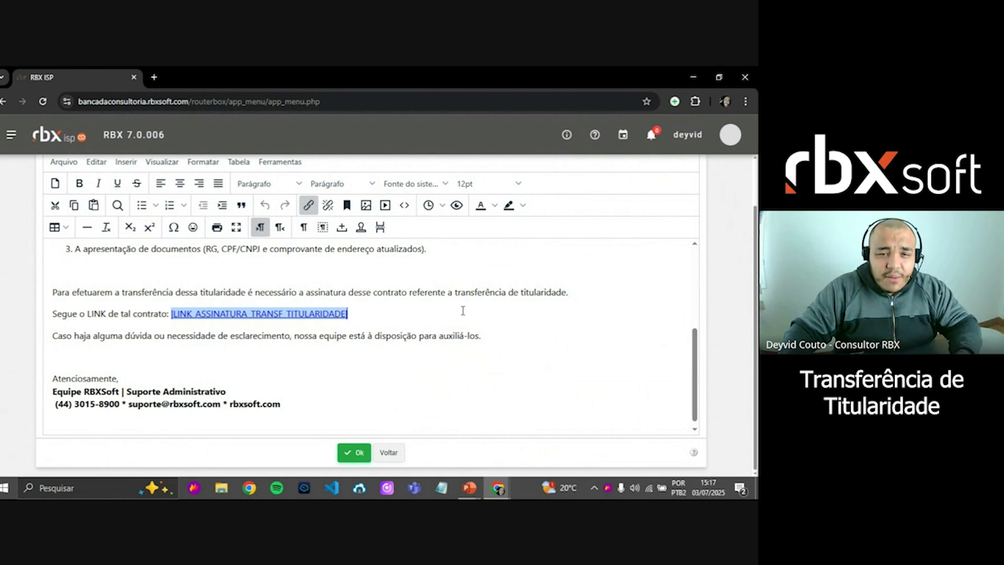
scroll(462, 310, "up", 5)
scroll(634, 240, "up", 3)
scroll(685, 268, "down", 3)
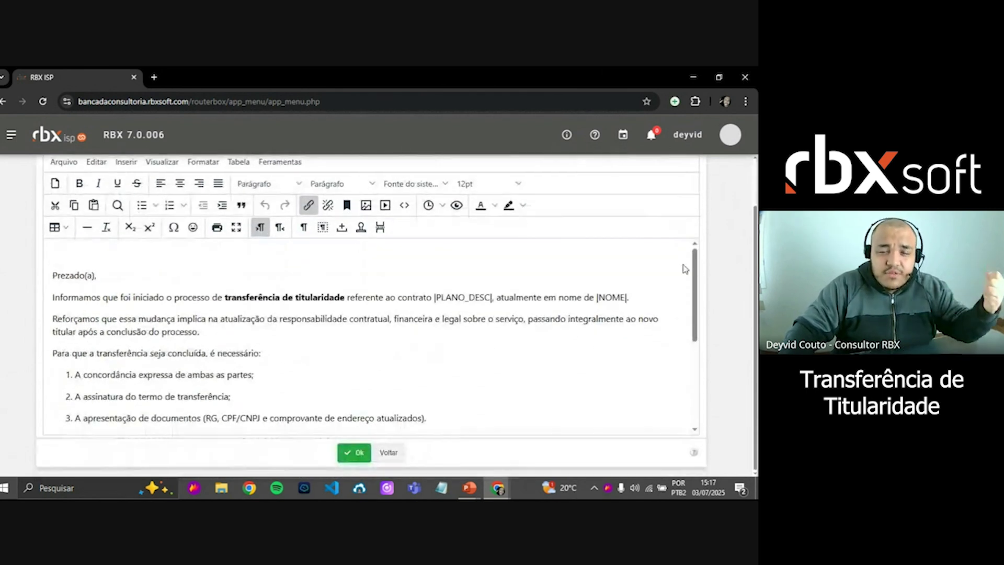
scroll(685, 269, "down", 5)
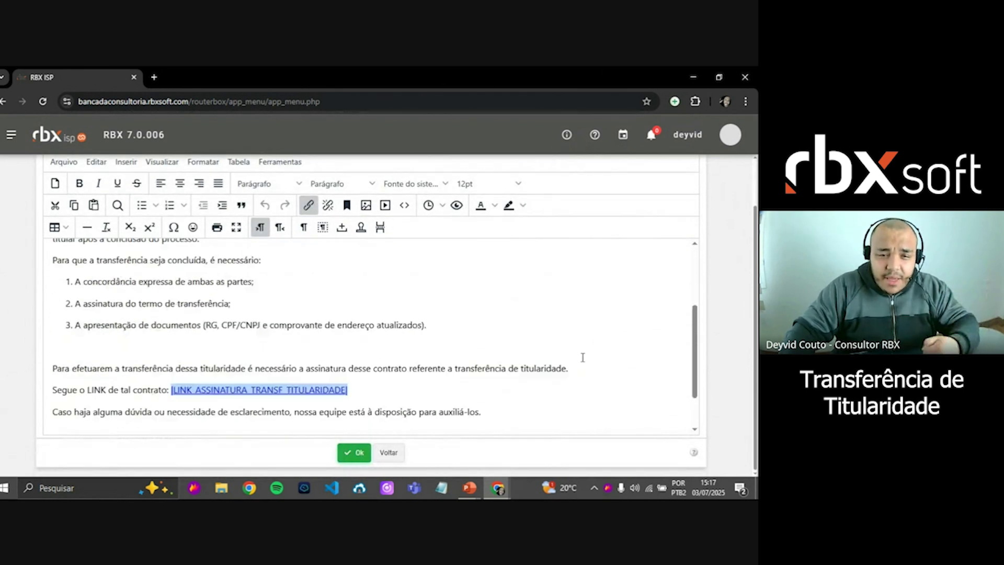
Go to Modelos de Contrato and open the Transferencia de Titularidade contract model for editing.
left_click(12, 136)
type("contrato")
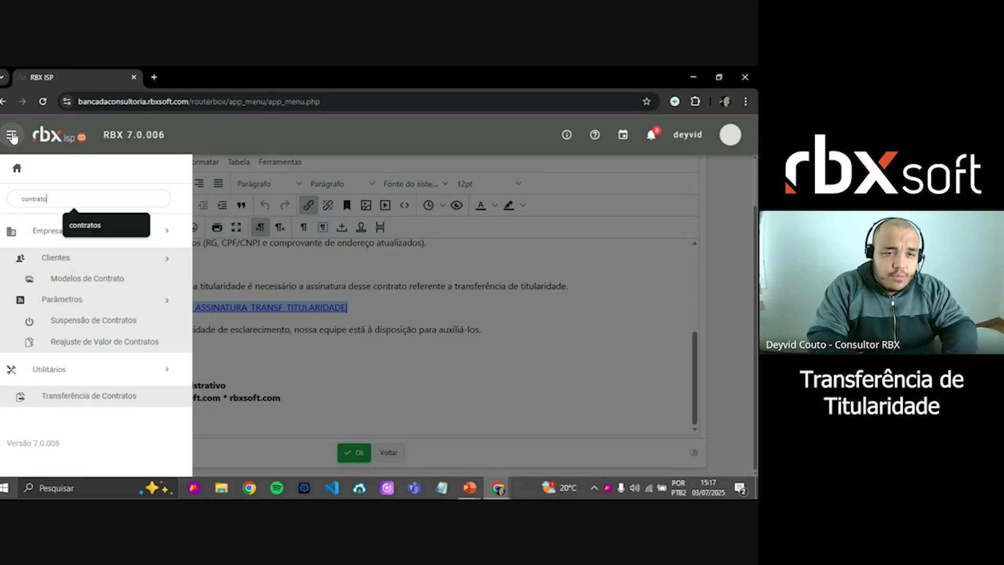
left_click(111, 293)
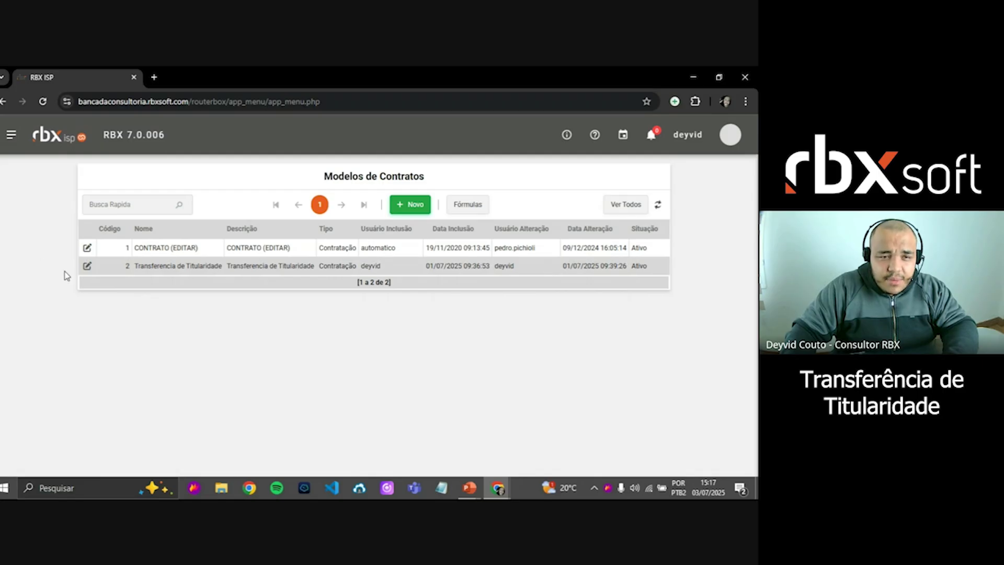
left_click(87, 267)
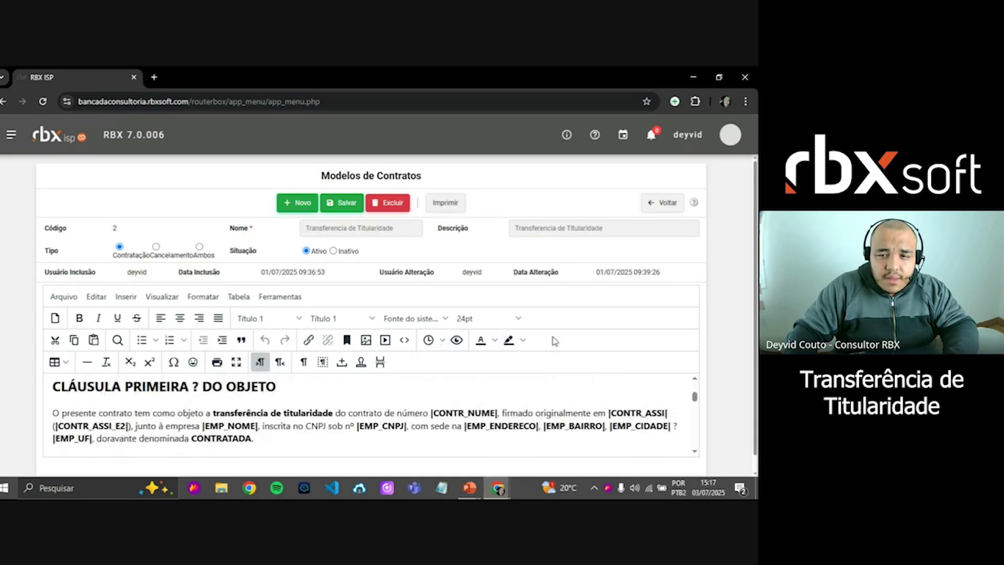
Open the contract model's magic-word help and search it for transferen, going through the matches.
left_click(694, 204)
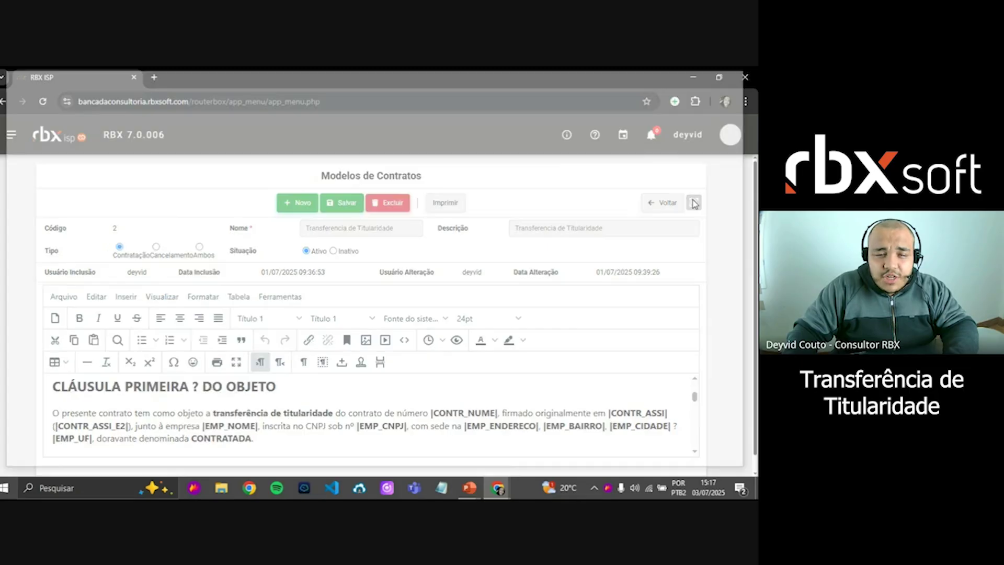
scroll(434, 239, "down", 5)
scroll(440, 240, "down", 5)
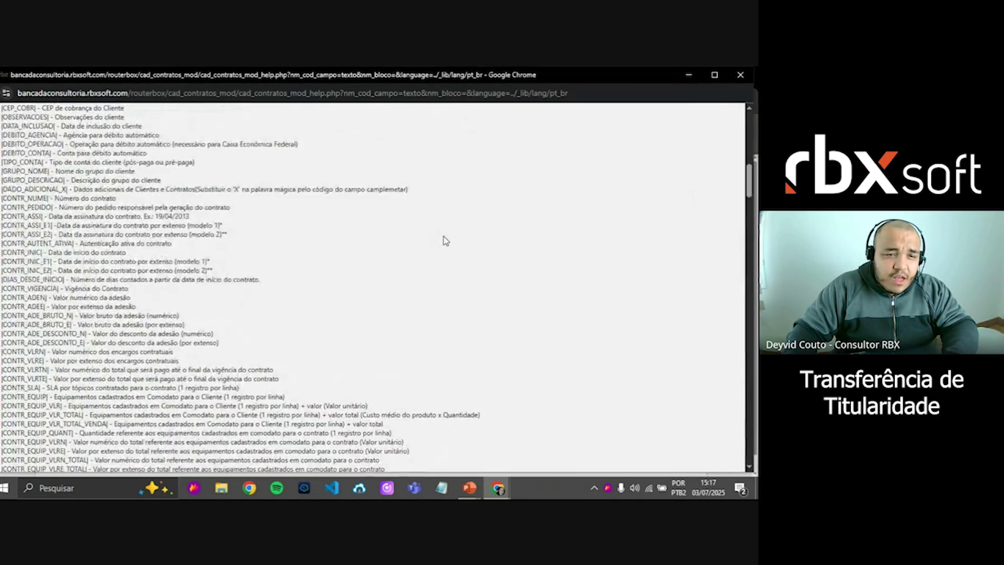
key("ctrl+f")
type("teansferen")
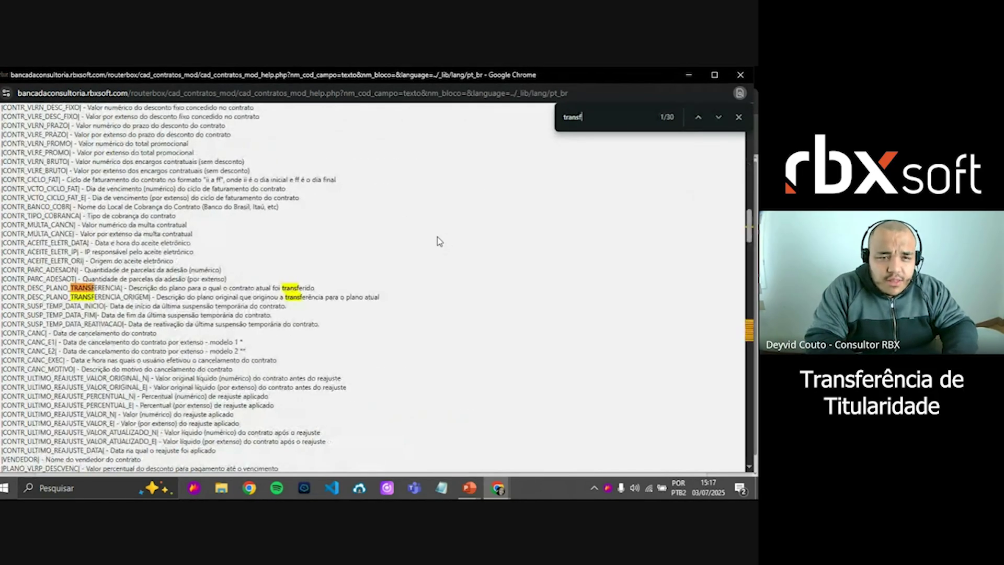
key("Return")
key("Return")
key("Return")
key("Return")
key("Return")
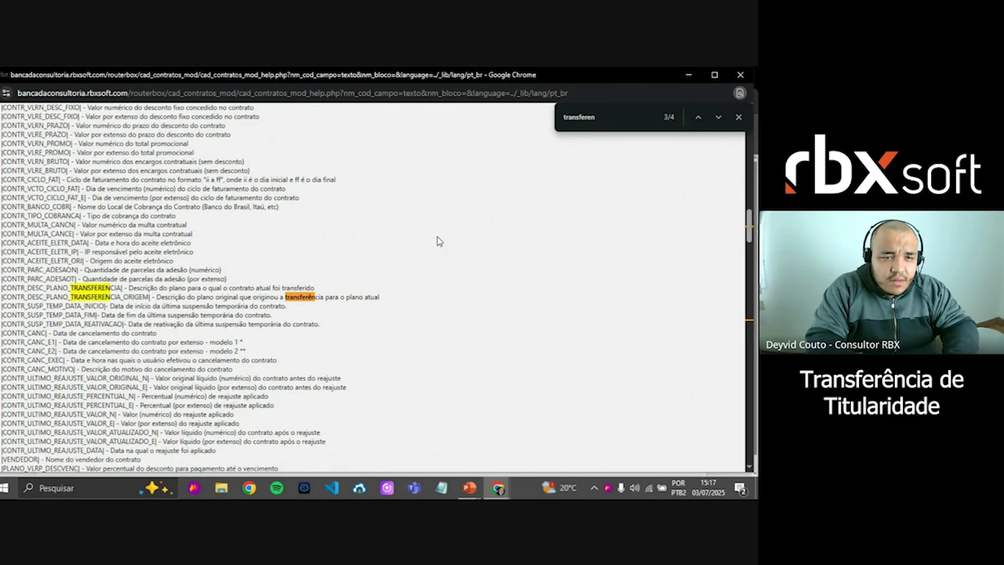
Search the help for titularidade, highlight the note introducing the words exclusive to ownership transfer, and close the help.
key("ctrl+f")
type("titularidade")
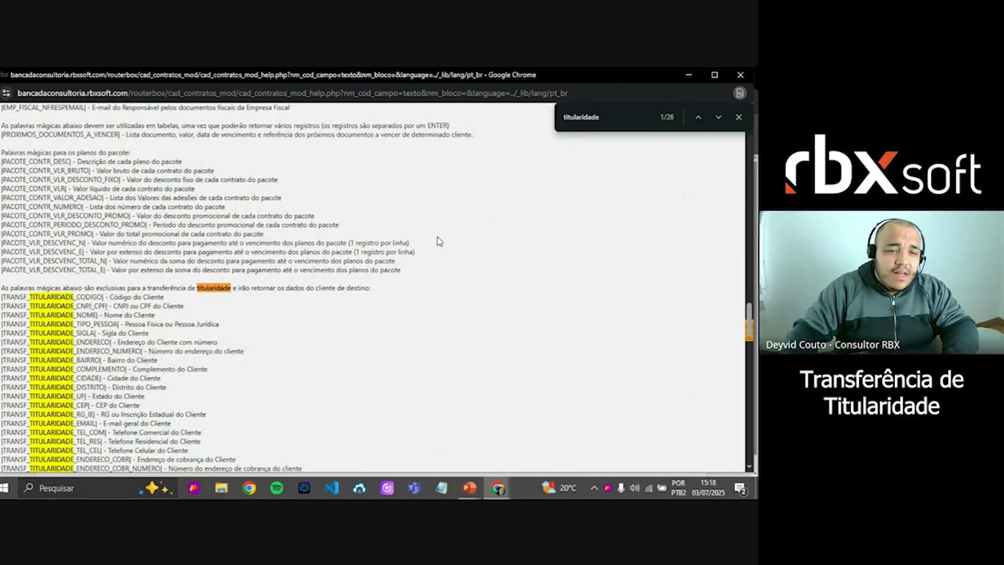
scroll(293, 347, "down", 3)
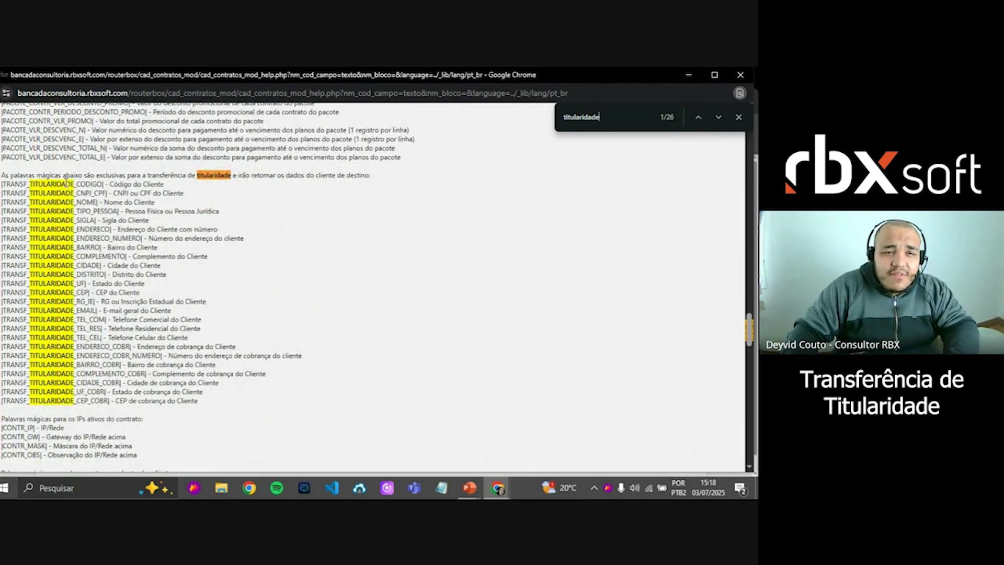
left_click_drag(96, 175, 364, 177)
left_click(165, 176)
left_click(211, 176)
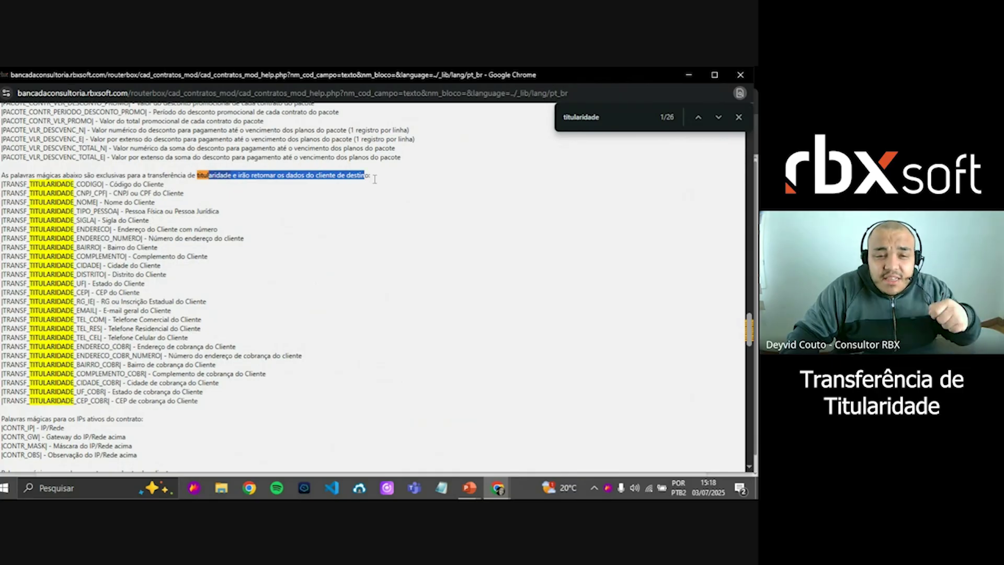
left_click(502, 132)
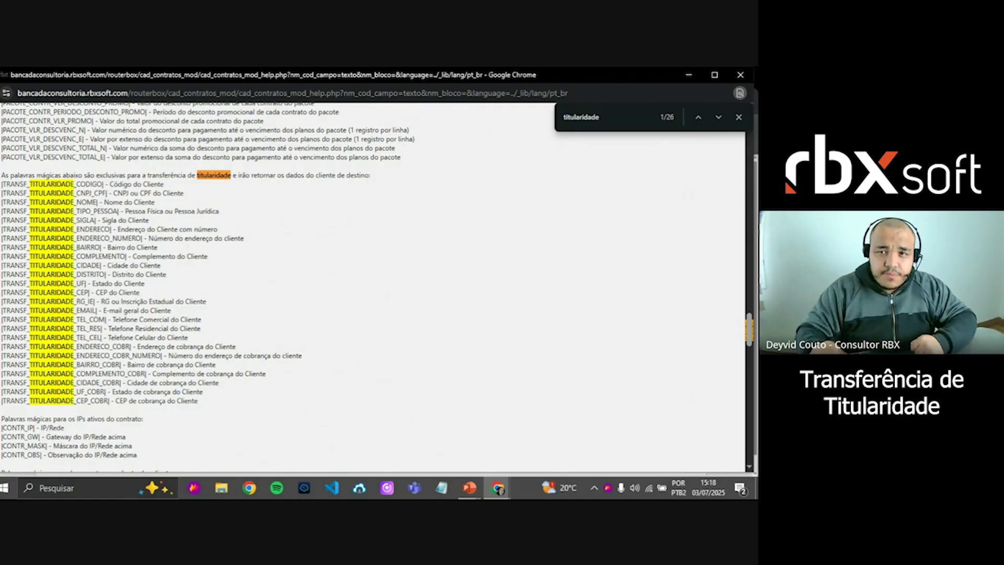
left_click(749, 78)
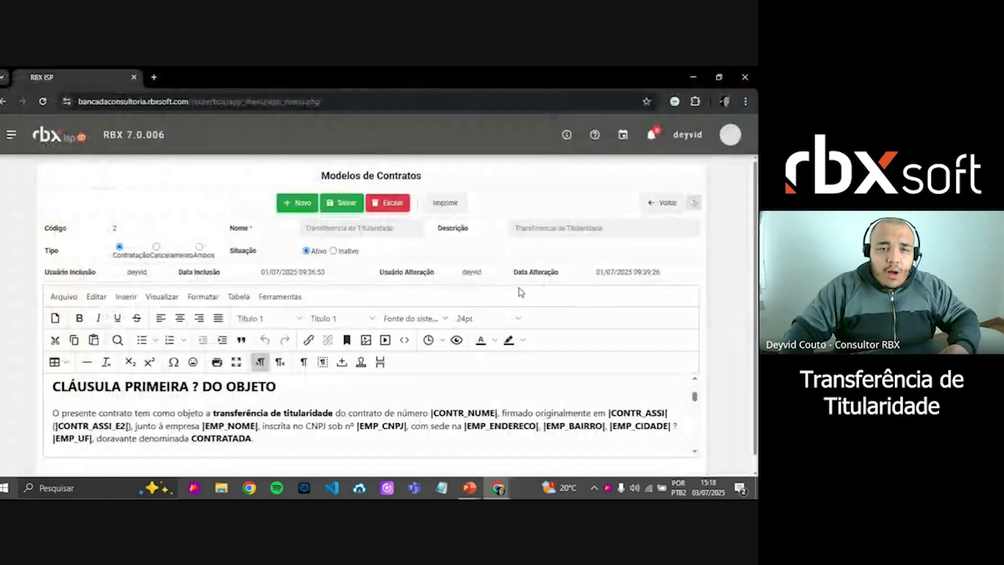
Read the opening of the Contrato de Transferência de Titularidade text, covering the current and new holder paragraphs.
scroll(231, 415, "down", 2)
scroll(230, 418, "up", 4)
scroll(544, 317, "down", 1)
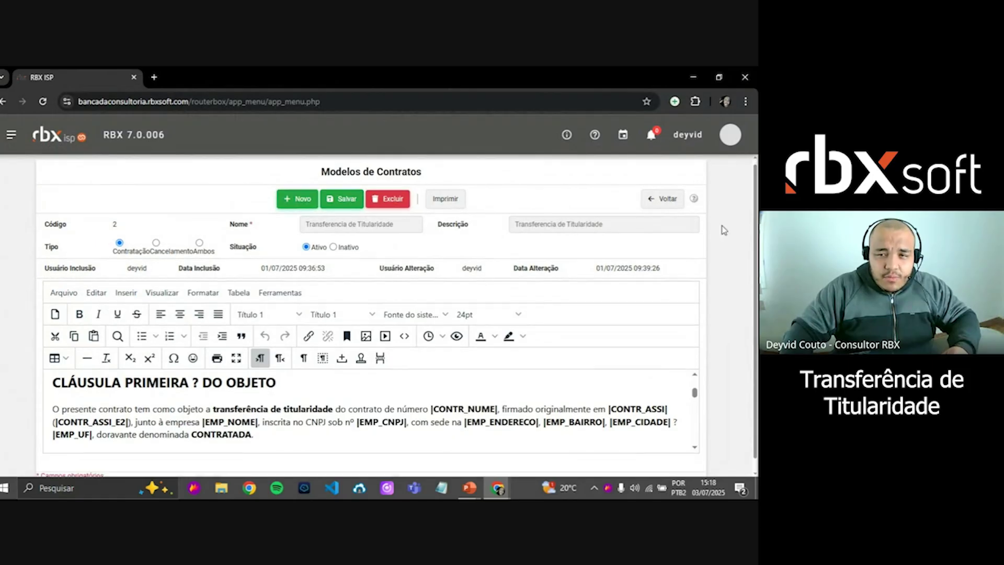
scroll(331, 429, "up", 6)
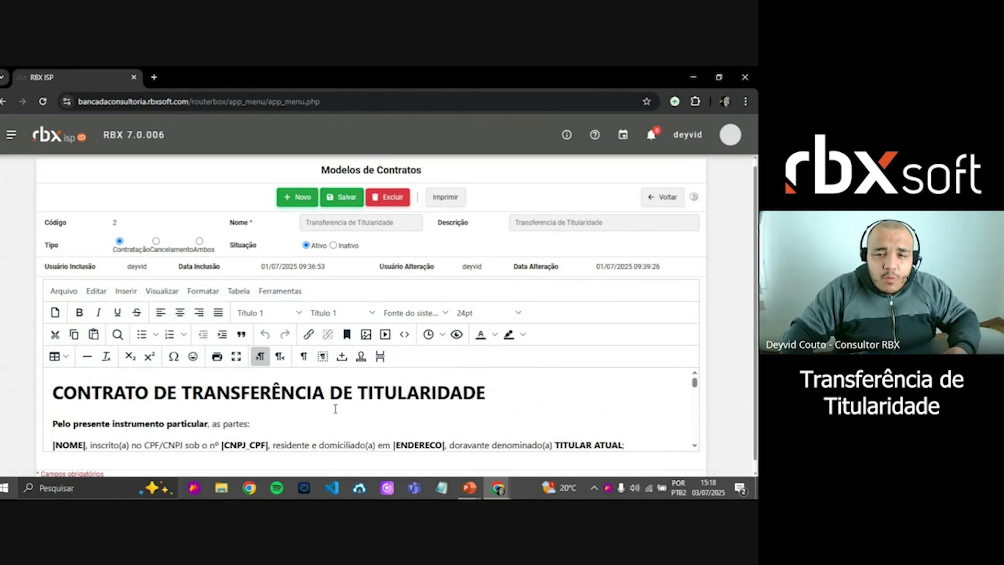
scroll(336, 409, "down", 2)
scroll(335, 409, "up", 1)
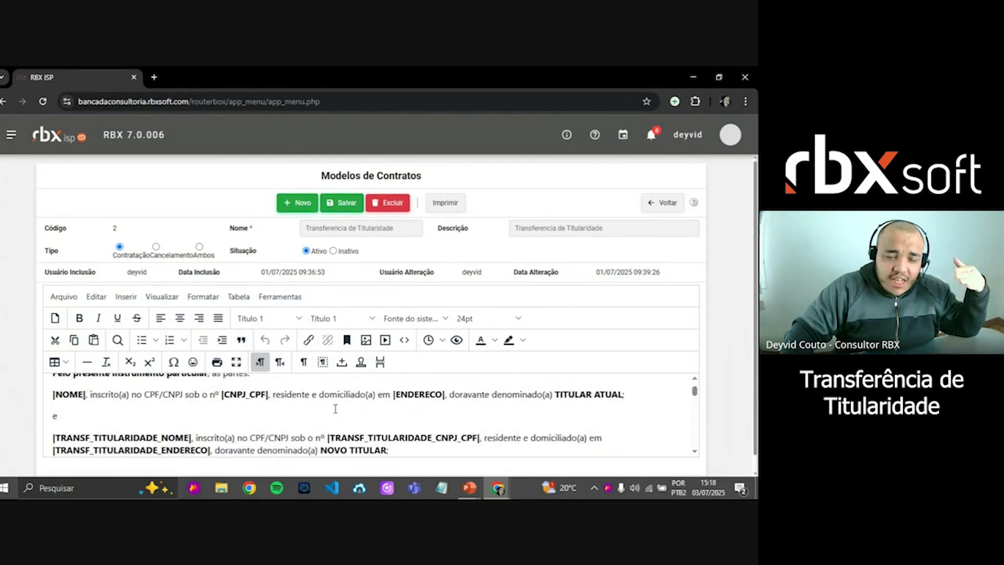
scroll(335, 408, "down", 1)
scroll(335, 409, "up", 3)
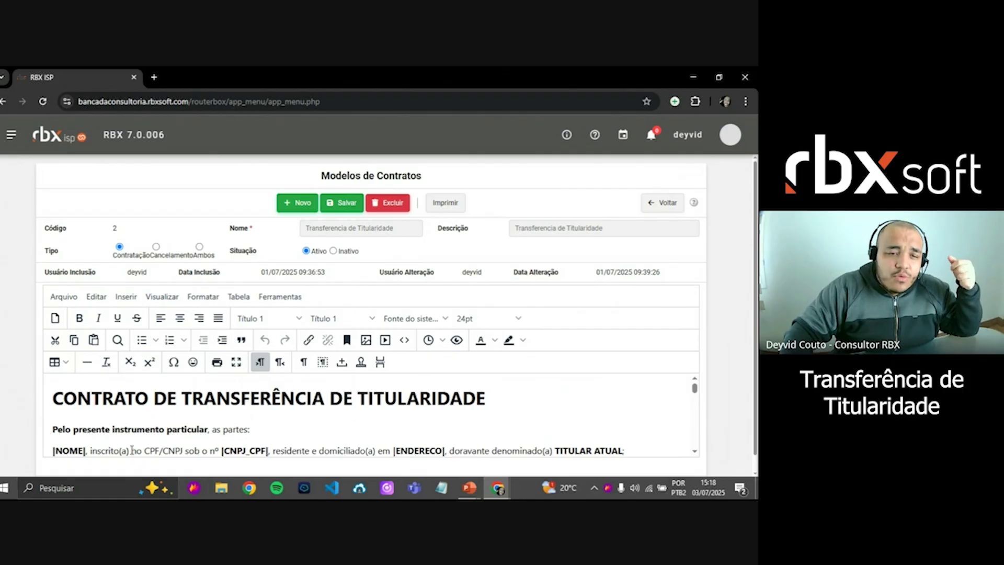
Highlight the current holder's |NOME|, |CNPJ_CPF| and |ENDERECO| placeholders in the contract text.
left_click(55, 442)
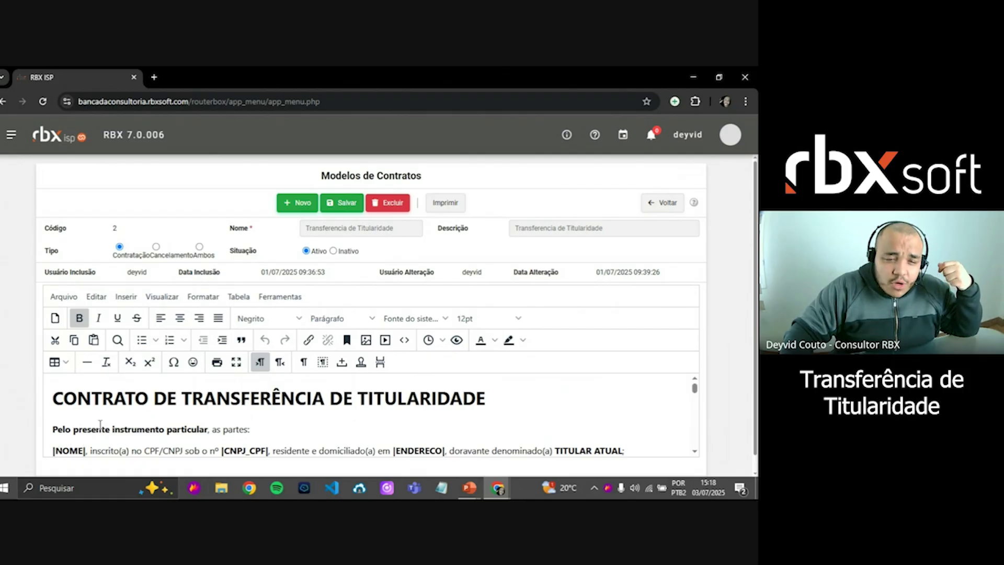
scroll(100, 425, "down", 1)
left_click_drag(87, 395, 52, 400)
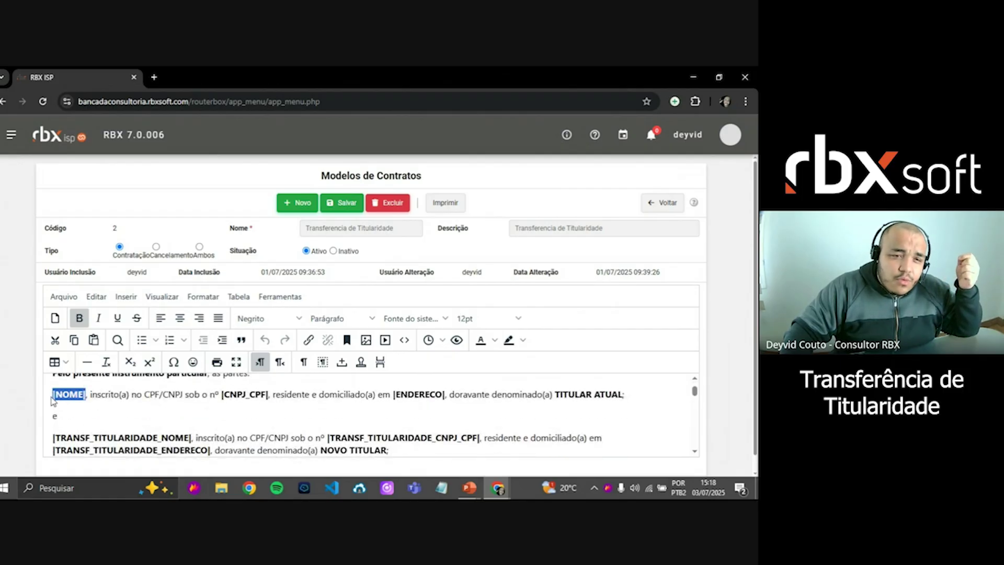
left_click_drag(223, 393, 276, 395)
left_click(436, 393)
left_click_drag(418, 395, 382, 395)
left_click(417, 395)
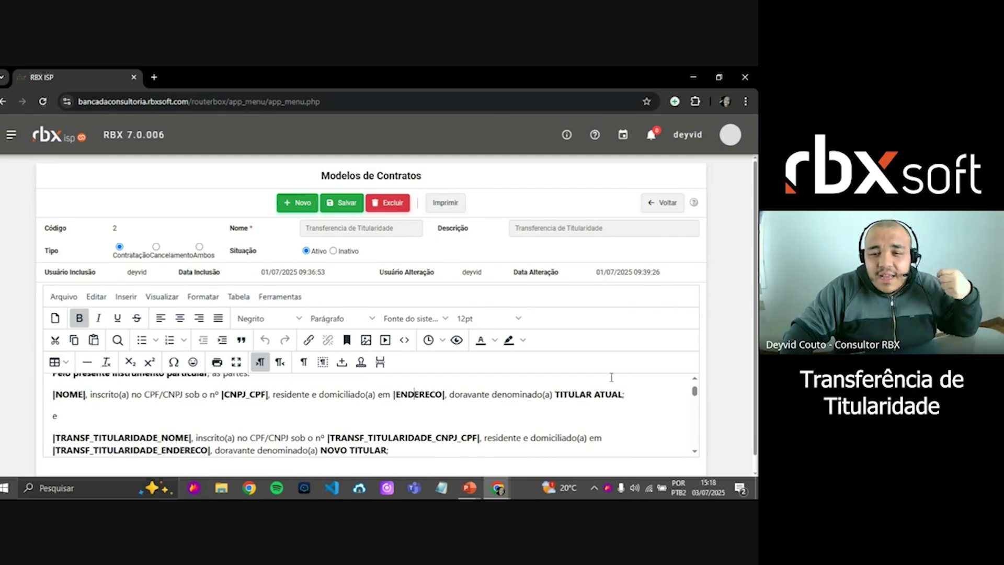
Point out TITULAR ATUAL, highlight the new holder's |TRANSF_TITULARIDADE_NOME| placeholder, and read on to the first clause, Do Objeto.
left_click(611, 377)
left_click(569, 395)
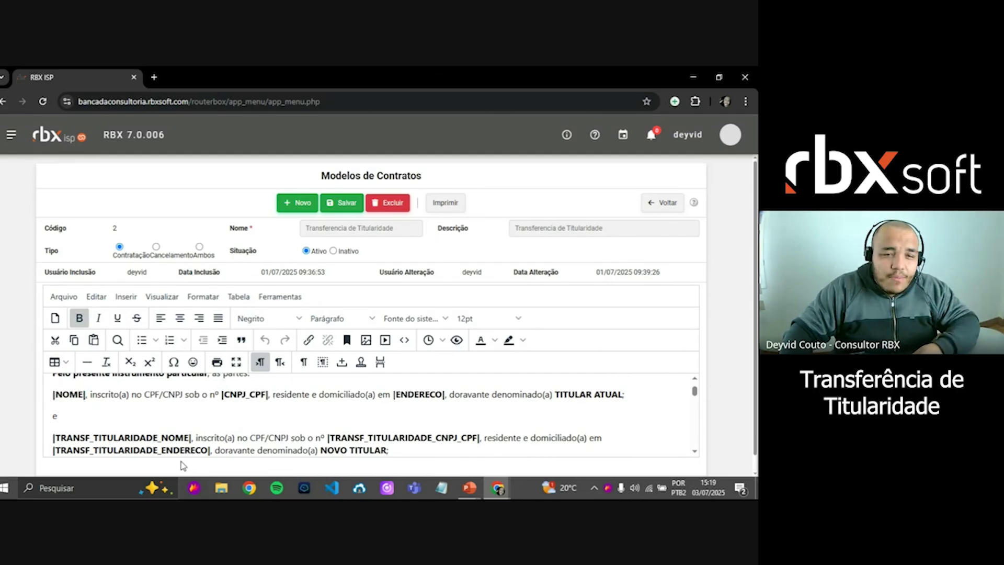
left_click_drag(52, 439, 195, 438)
left_click(196, 439)
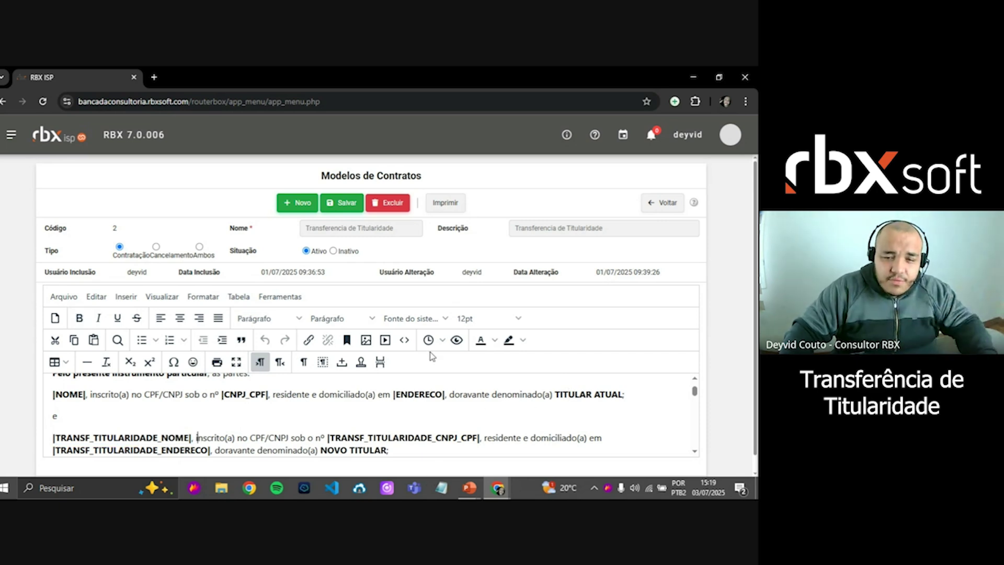
scroll(439, 382, "down", 3)
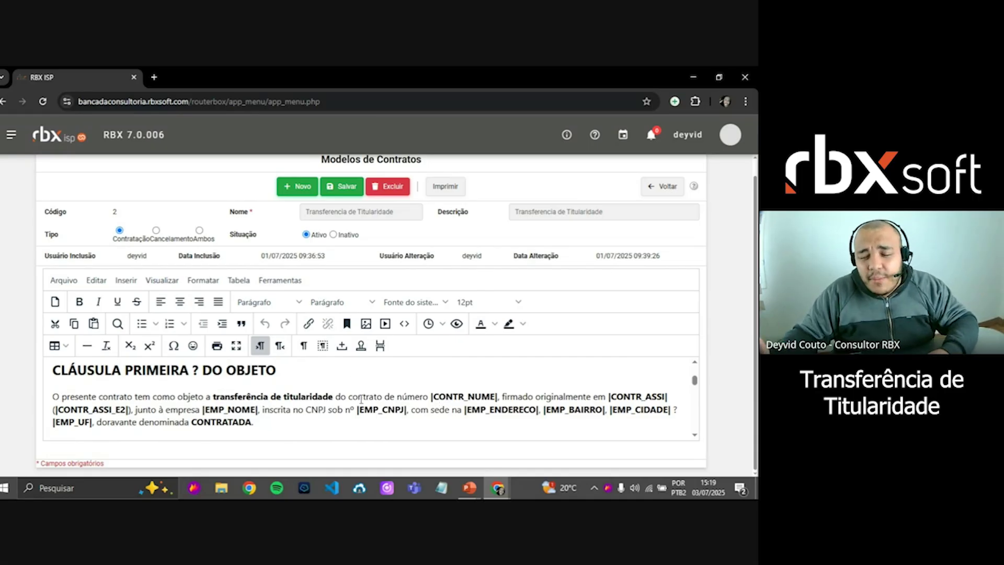
Return to the Transferência de Titularidade parameters and review the transfer reason and the notice page used as e-mail body.
left_click(15, 138)
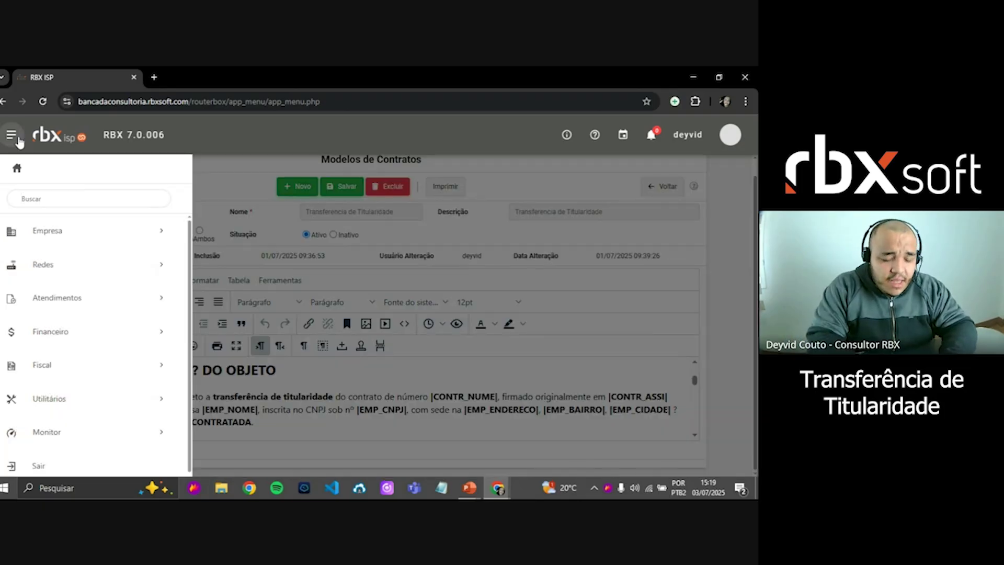
type("titularidade")
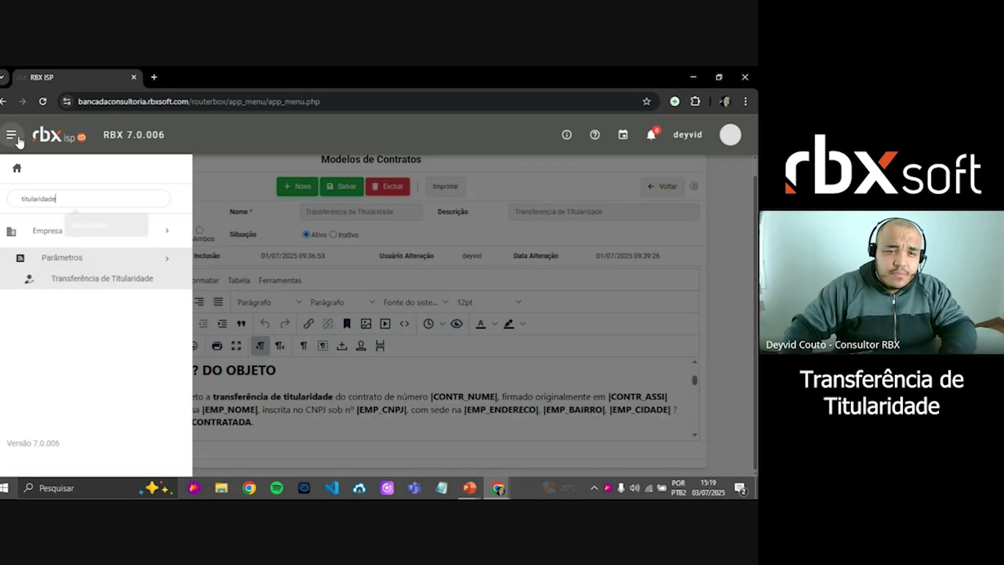
left_click(93, 278)
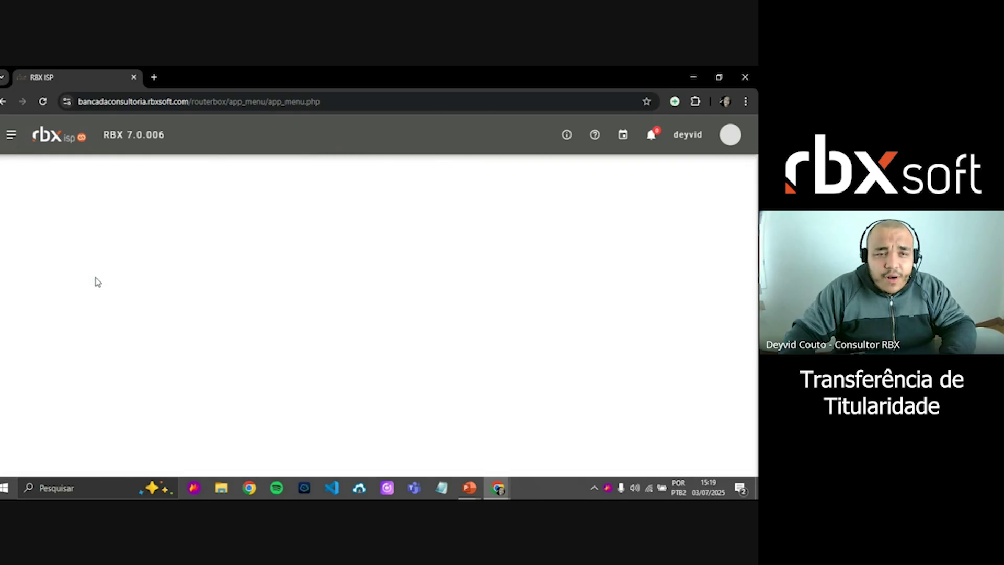
scroll(246, 295, "down", 1)
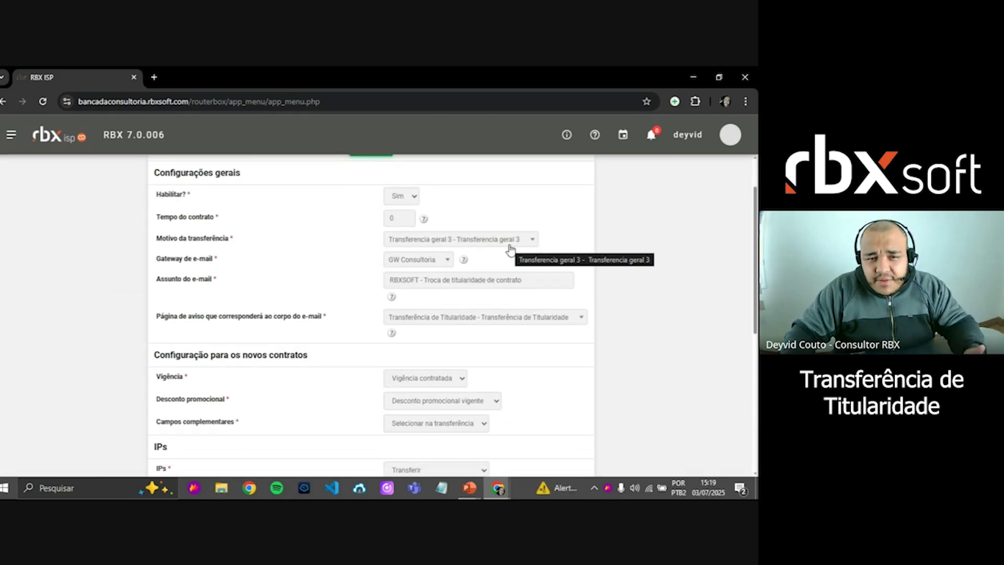
mouse_move(404, 336)
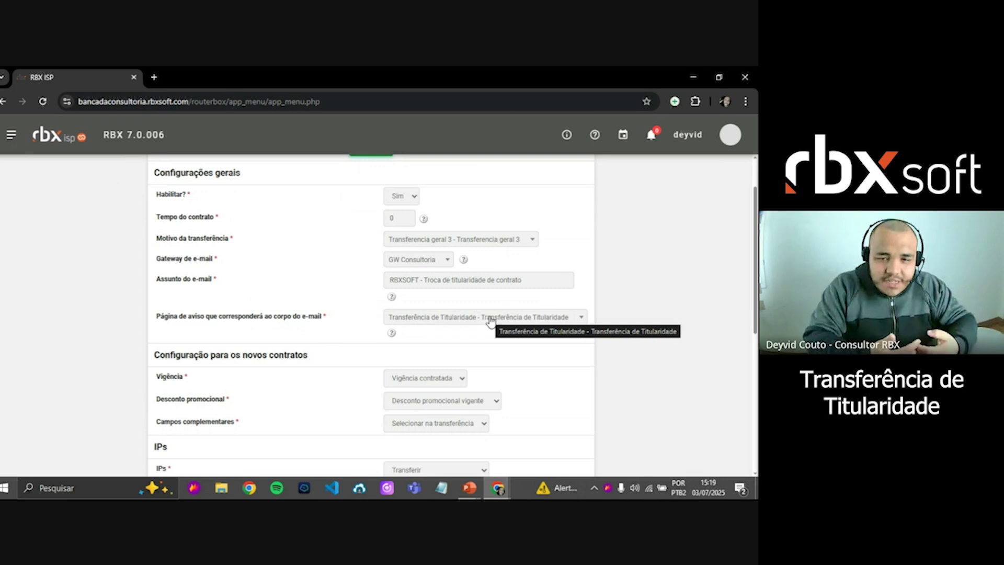
scroll(491, 321, "up", 1)
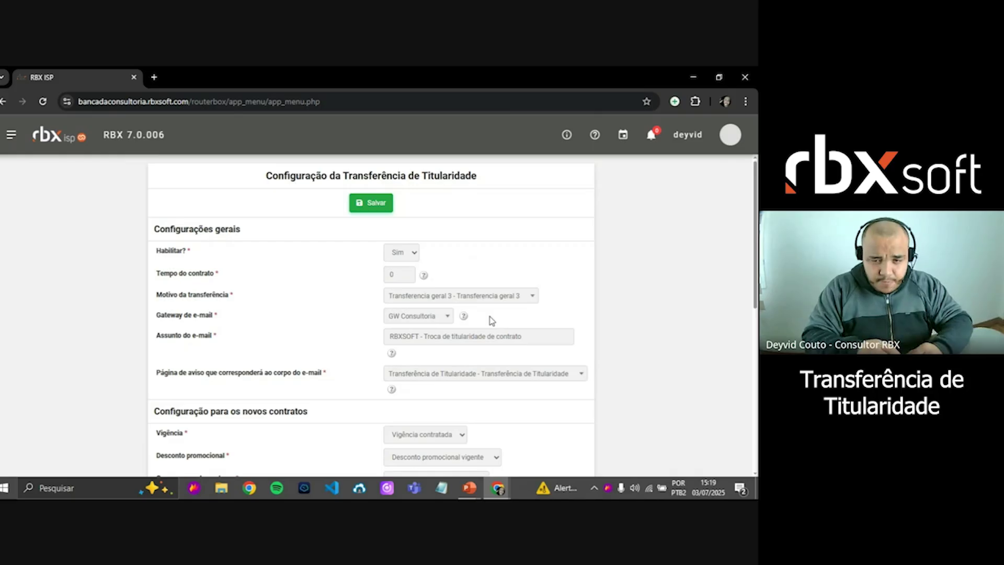
Switch to the PowerPoint slide show and advance to the Utilização slide.
key("alt+Tab")
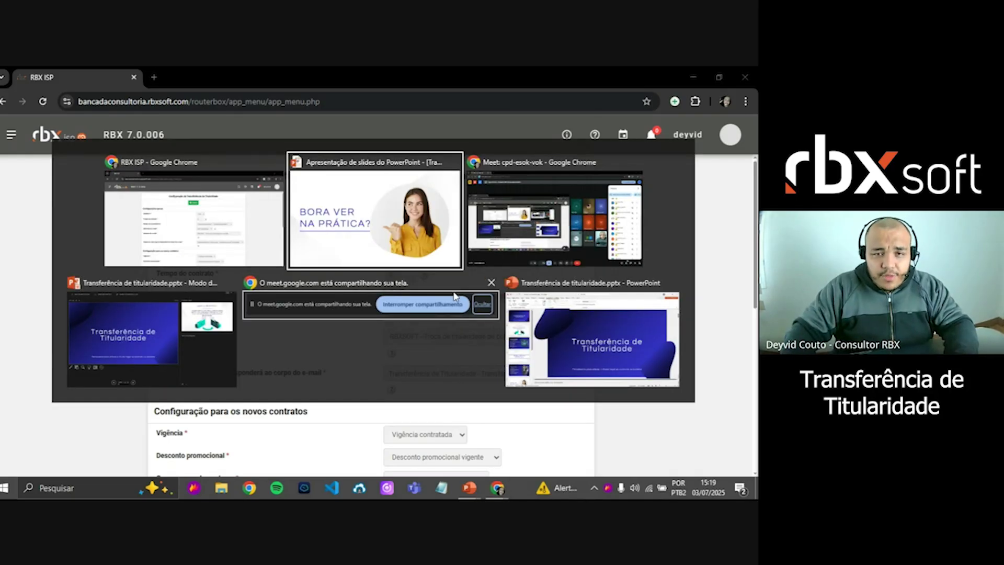
key("Right")
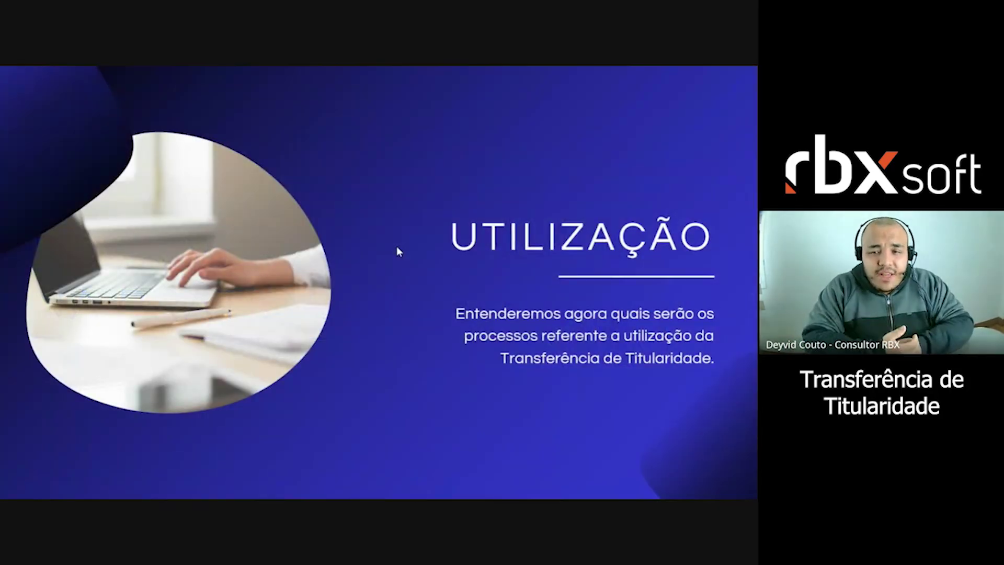
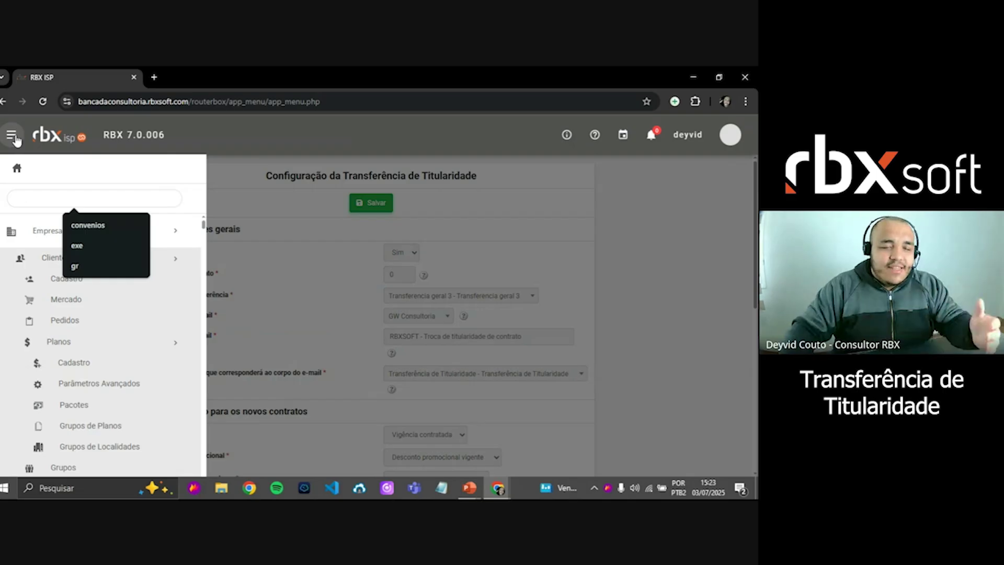
Open the client registry (Cadastro de Clientes), show all clients instead of only active ones, and search by the client's surname.
left_click(43, 288)
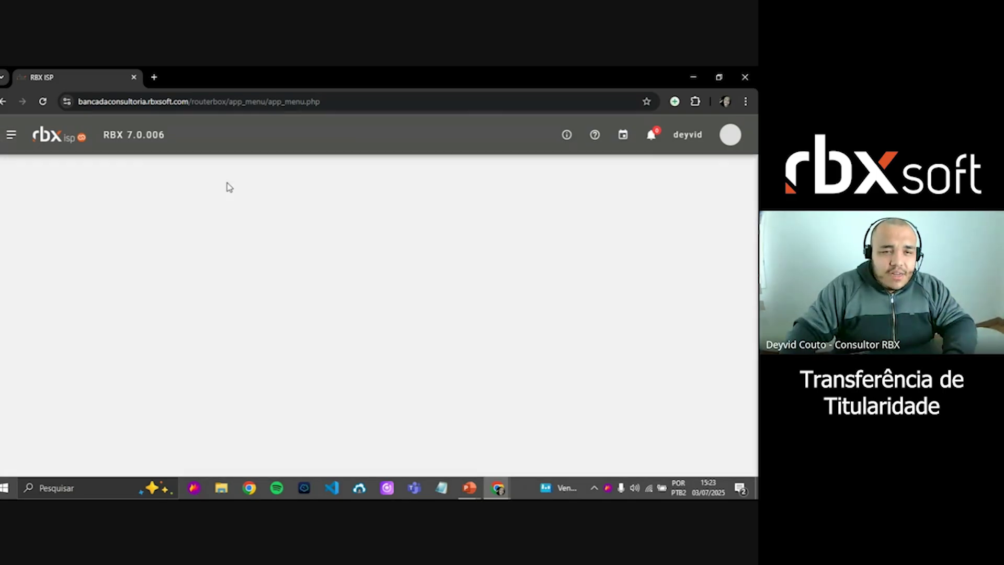
left_click(35, 224)
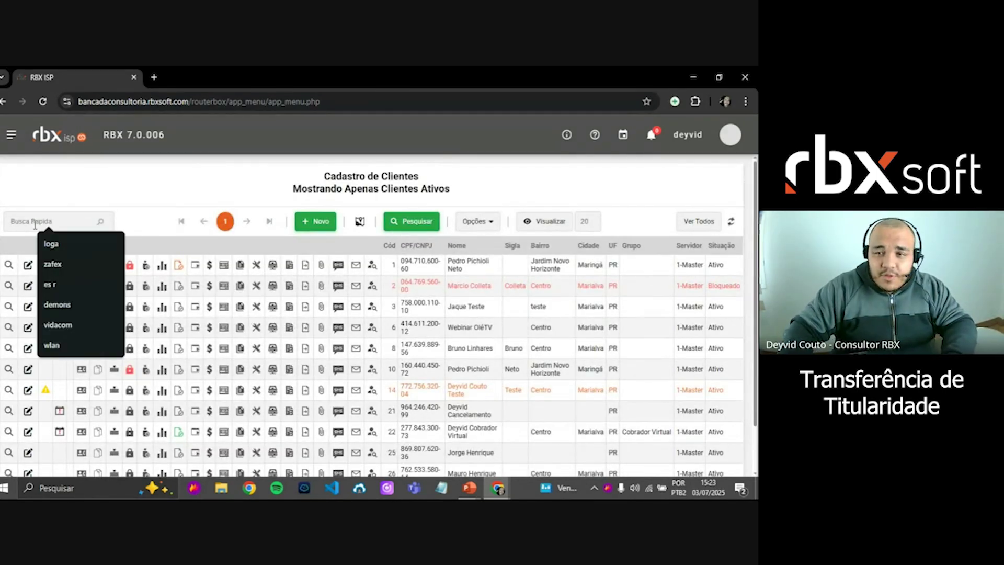
left_click(714, 221)
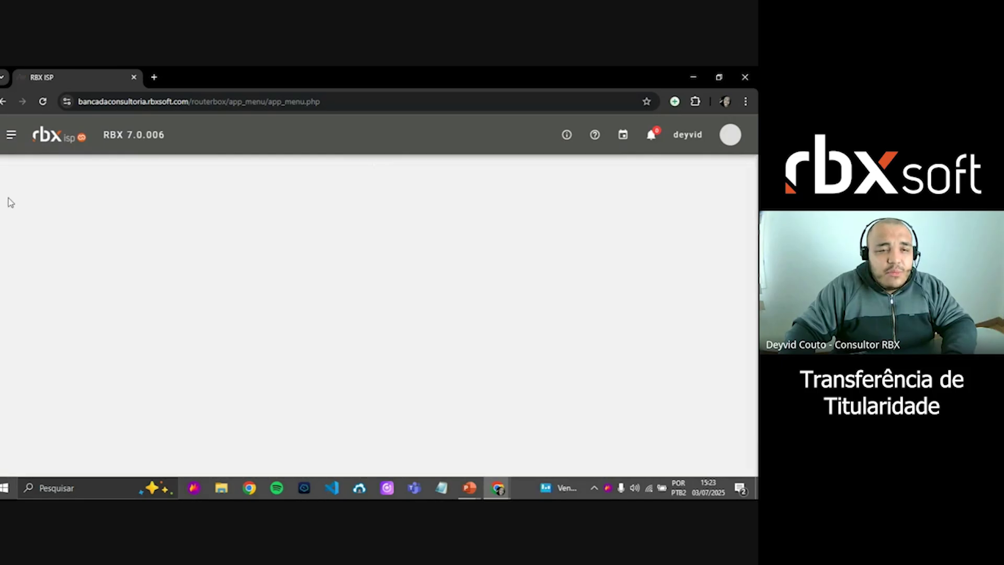
left_click(40, 215)
type("marques")
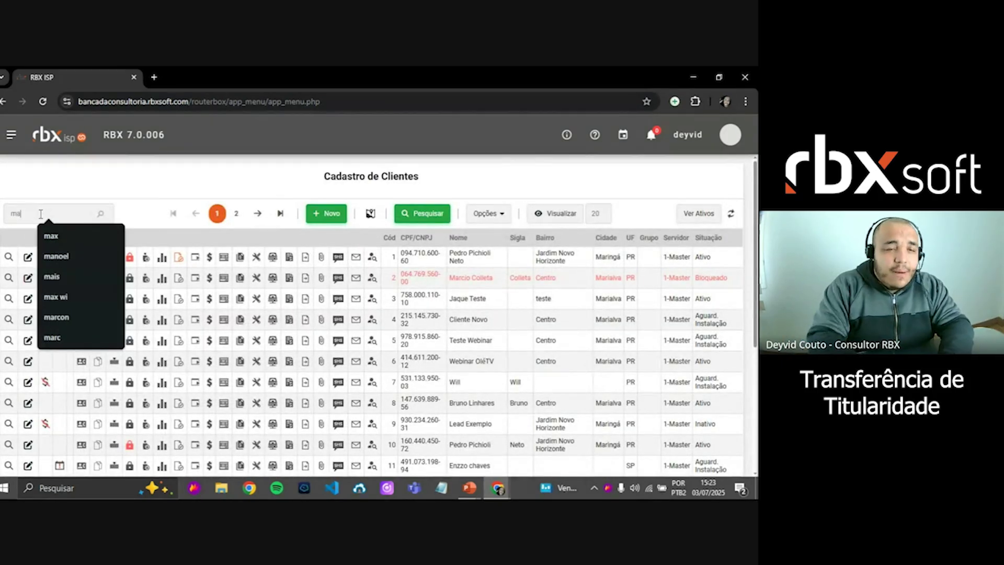
key("Return")
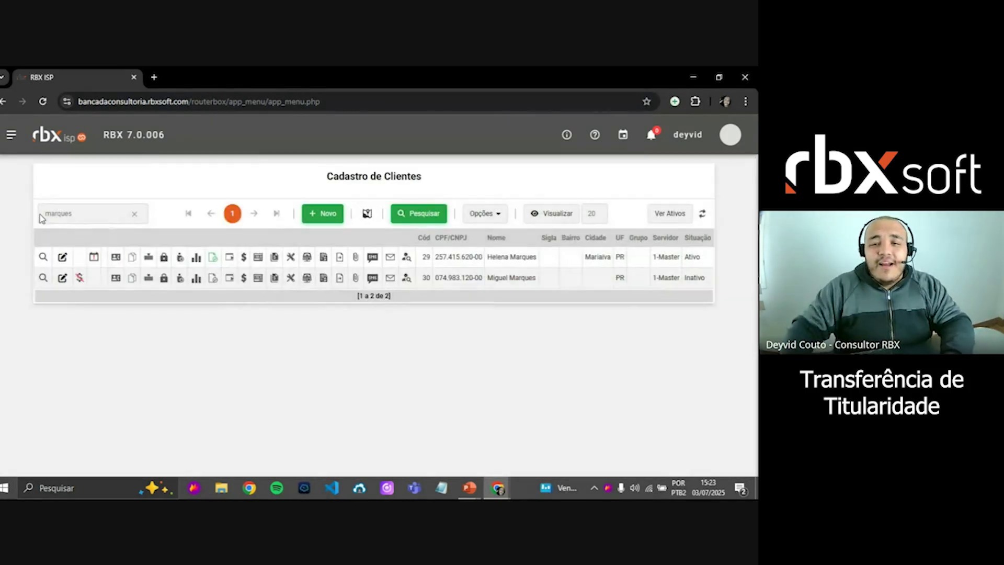
Open the active client's full data sheet and load its Contratos, Financeiro, Autenticações, IPs and Atendimentos sections.
left_click(132, 258)
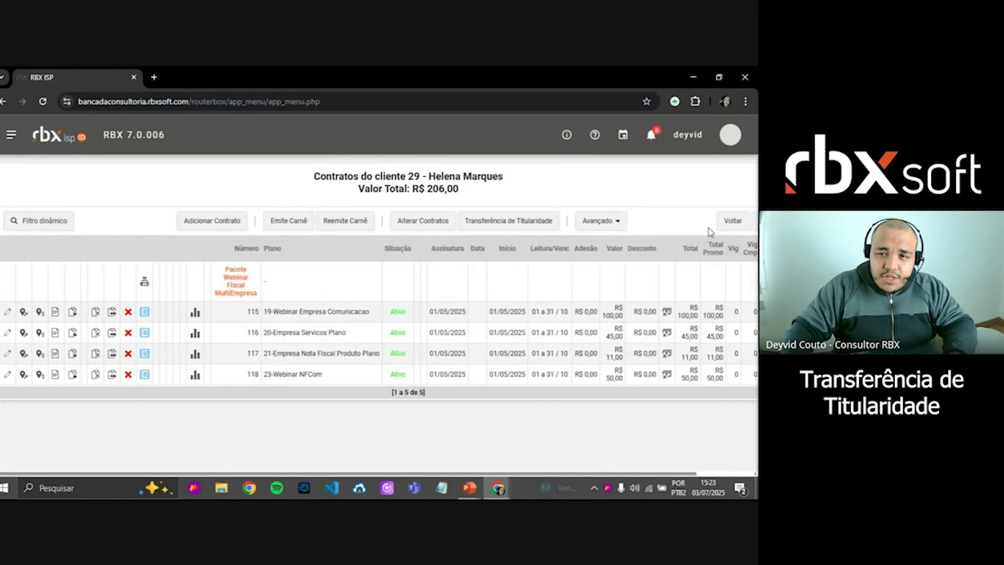
left_click(732, 221)
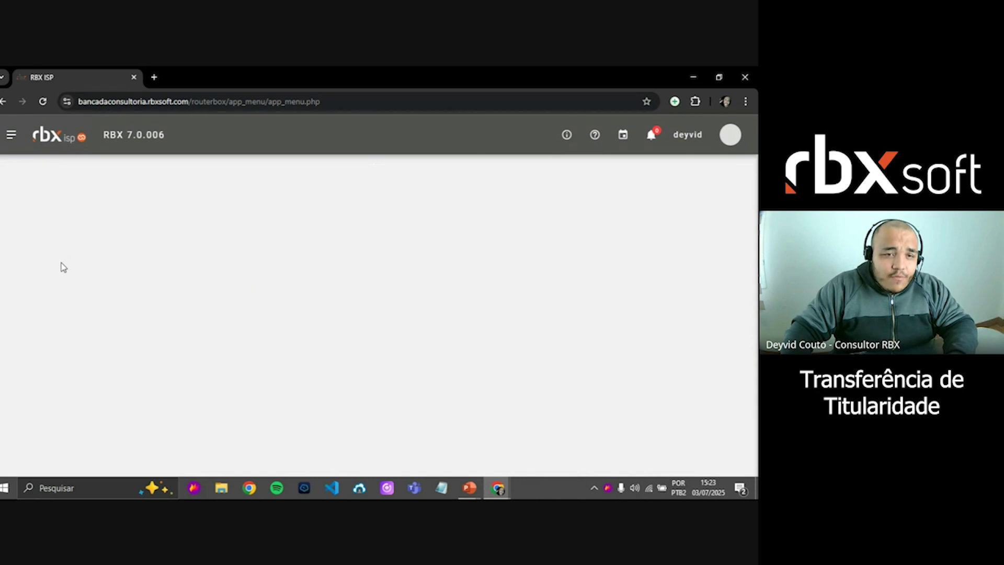
left_click(41, 258)
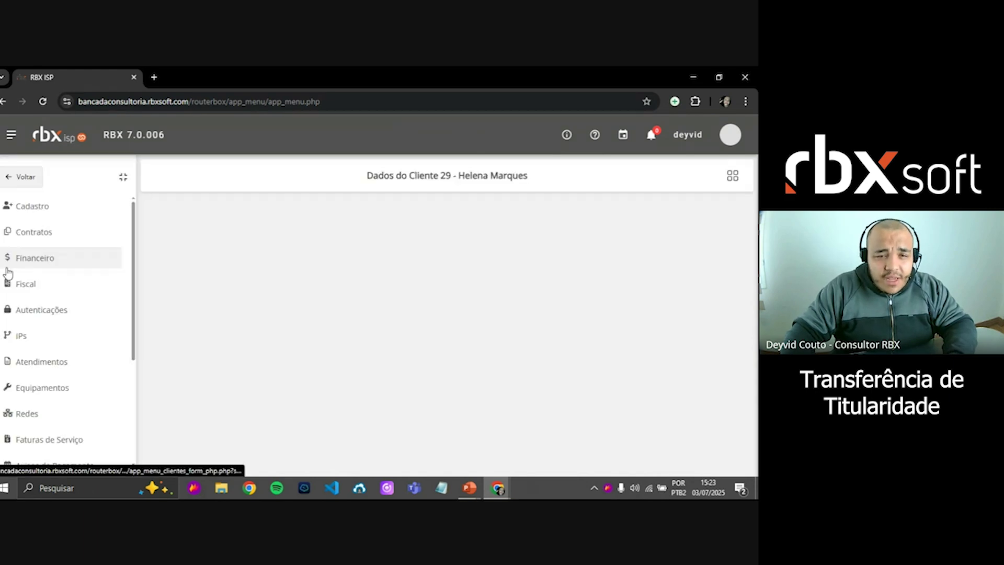
left_click(29, 232)
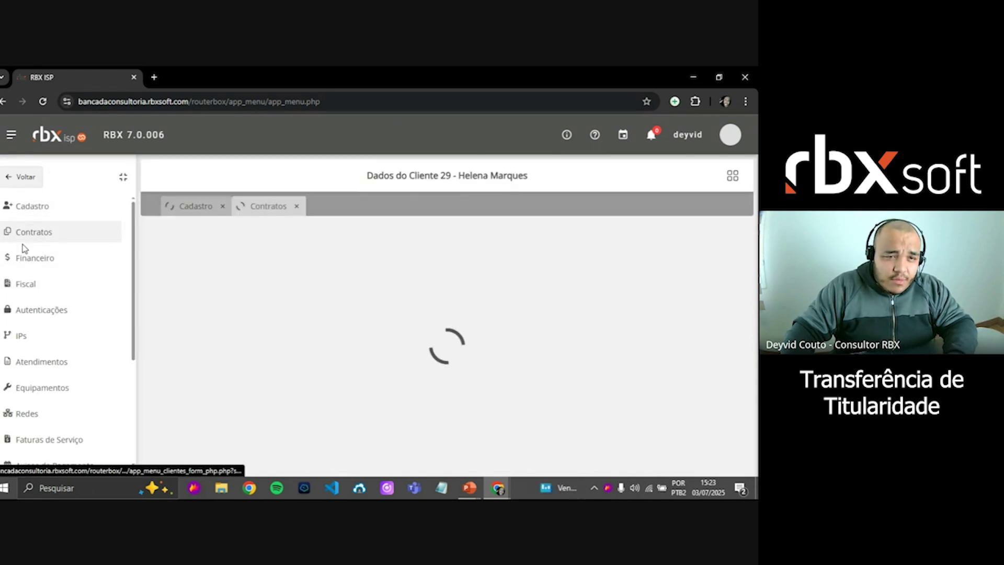
left_click(35, 259)
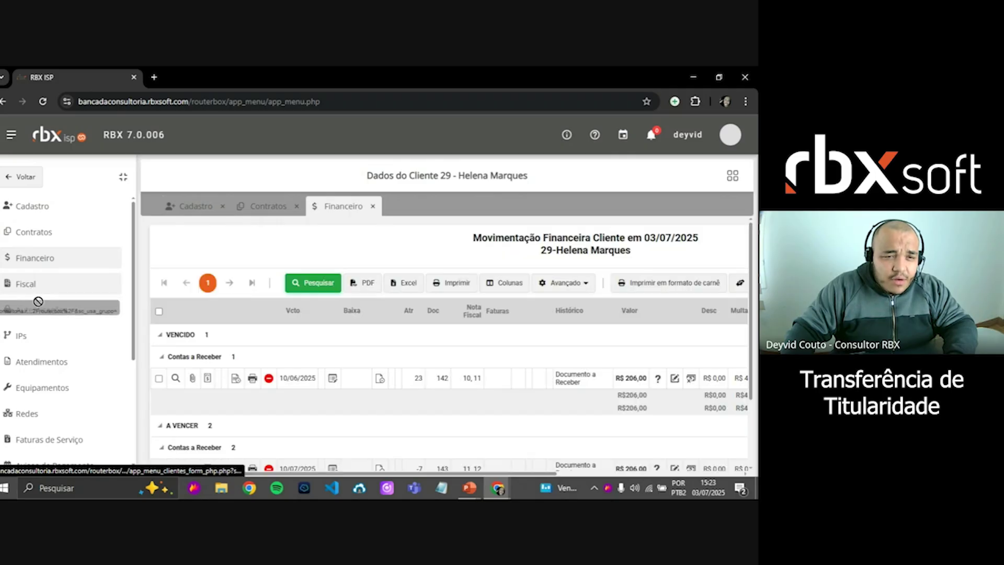
left_click(40, 314)
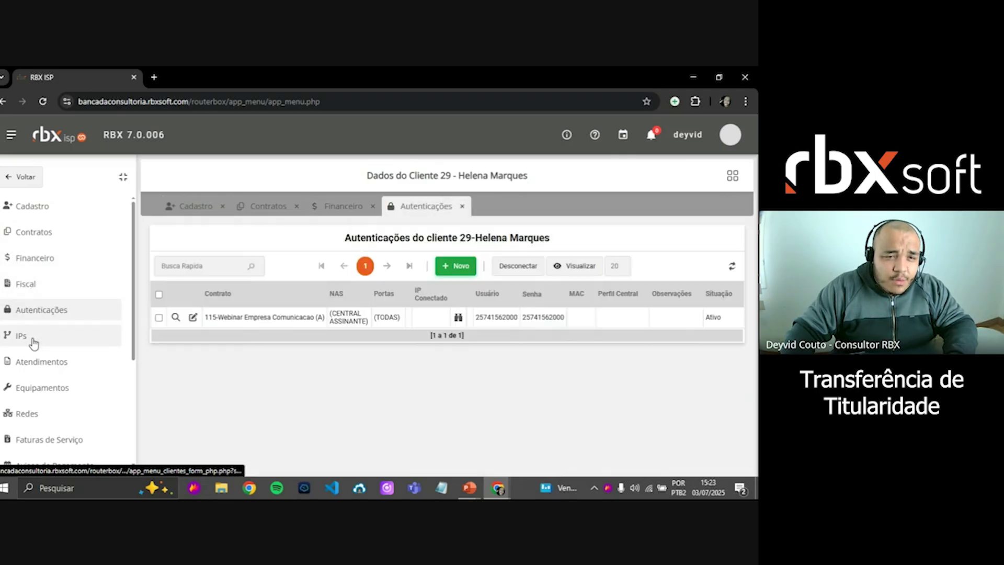
left_click(33, 338)
left_click(37, 362)
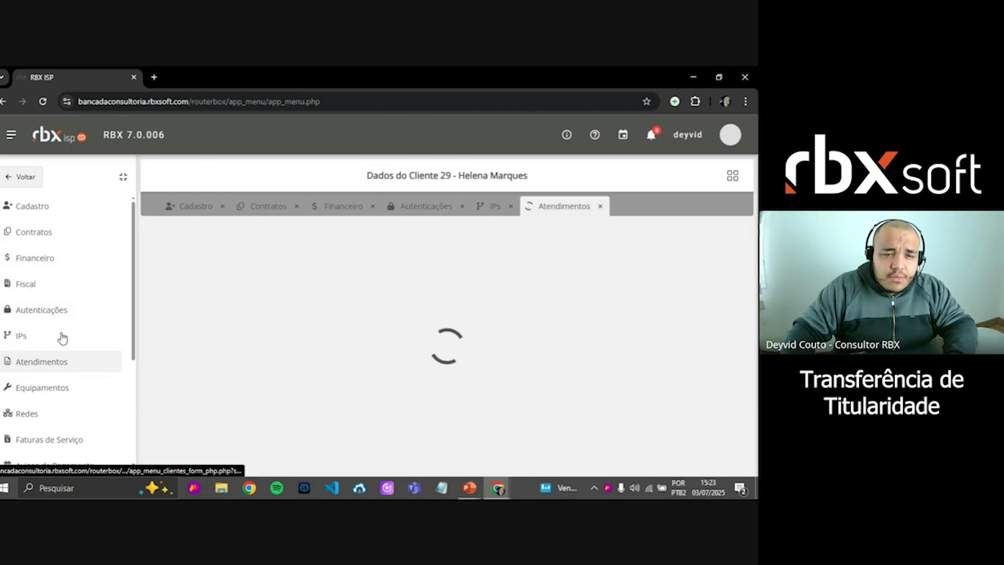
Review the client's registration data and contract list, including the Dados Adicionais of the Webinar Empresa Comunicacao contract.
left_click(184, 208)
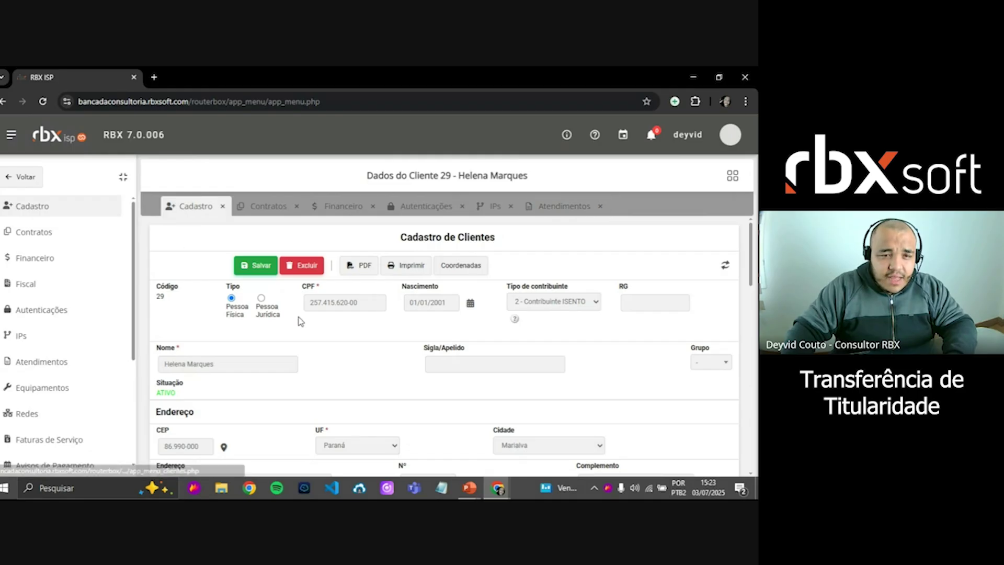
left_click(266, 209)
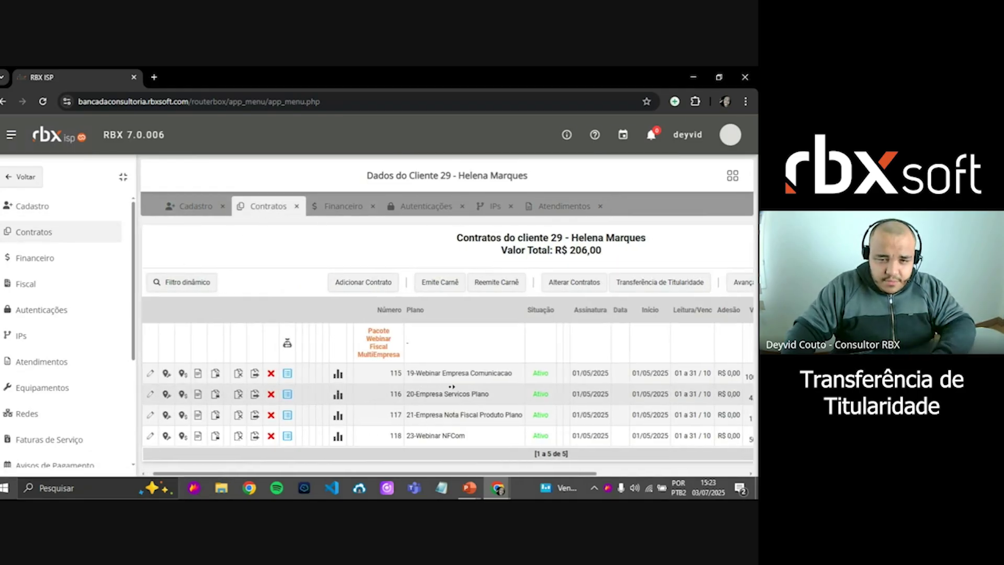
scroll(501, 385, "right", 3)
scroll(505, 390, "left", 3)
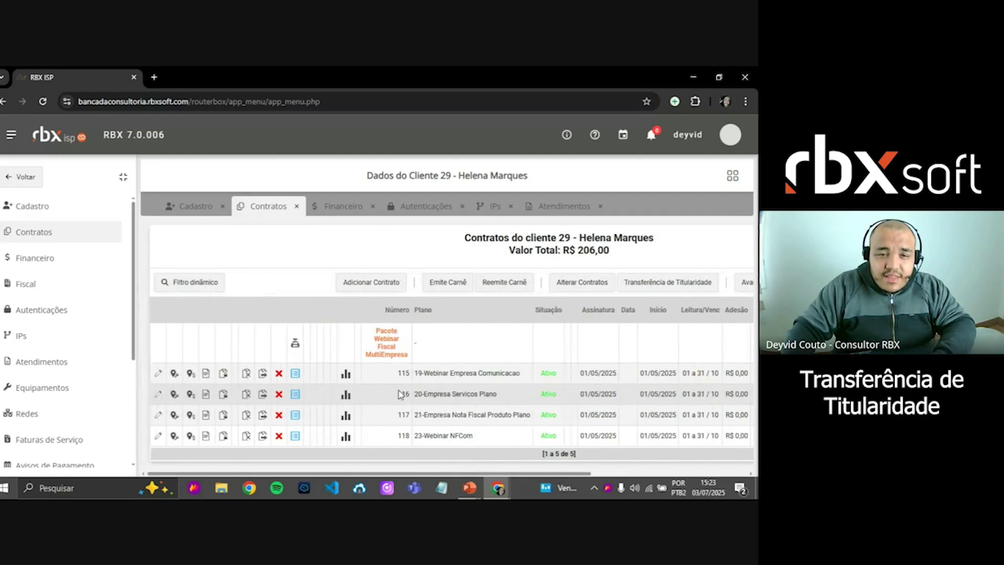
left_click(294, 374)
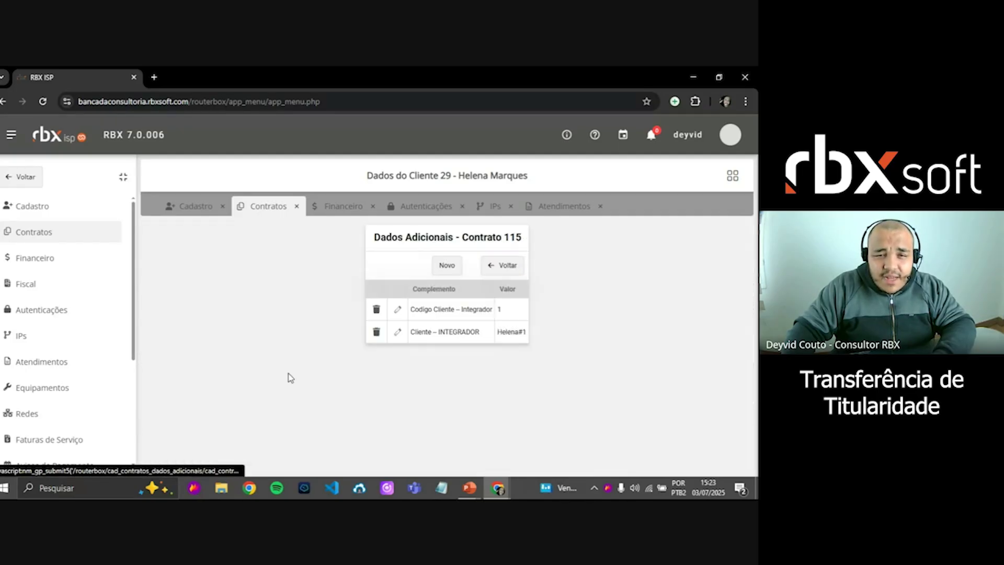
left_click(510, 265)
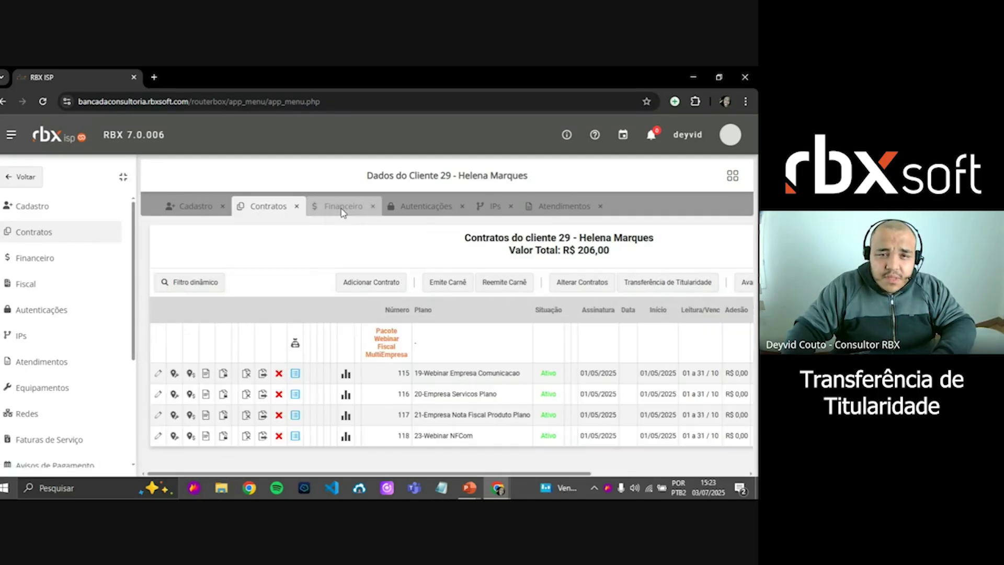
Examine the client's financial movements, authentications and assigned IPs.
left_click(343, 206)
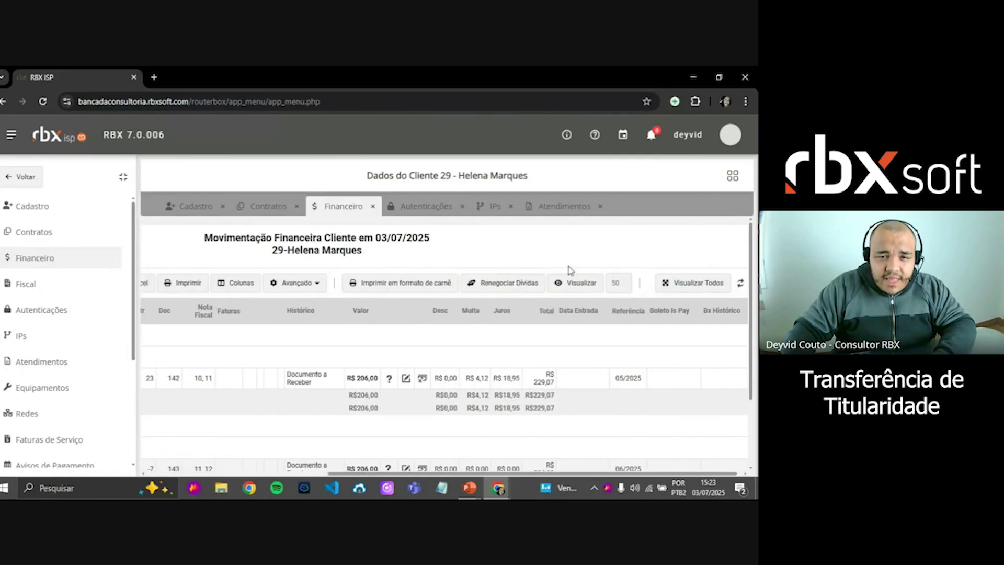
scroll(361, 324, "down", 3)
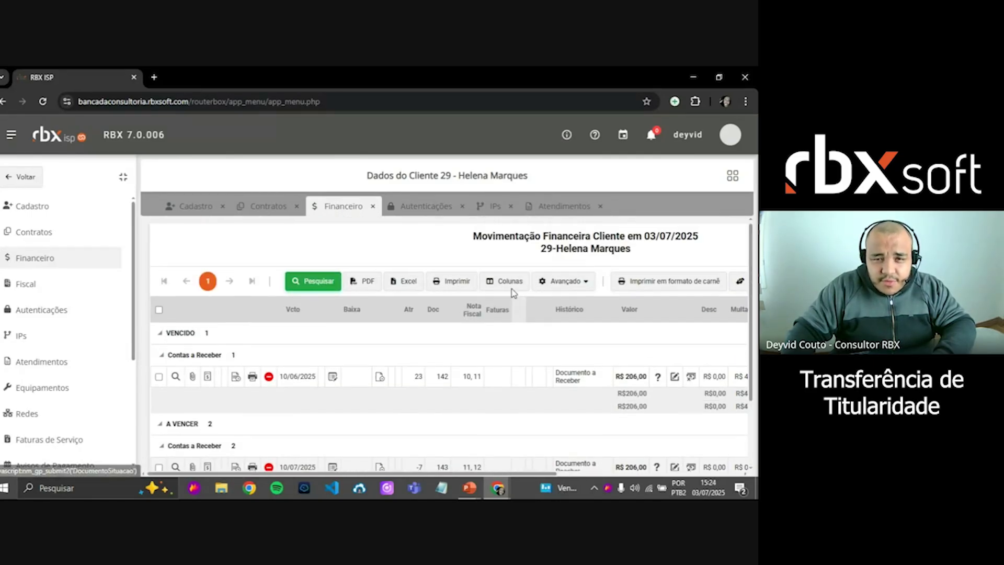
left_click(427, 209)
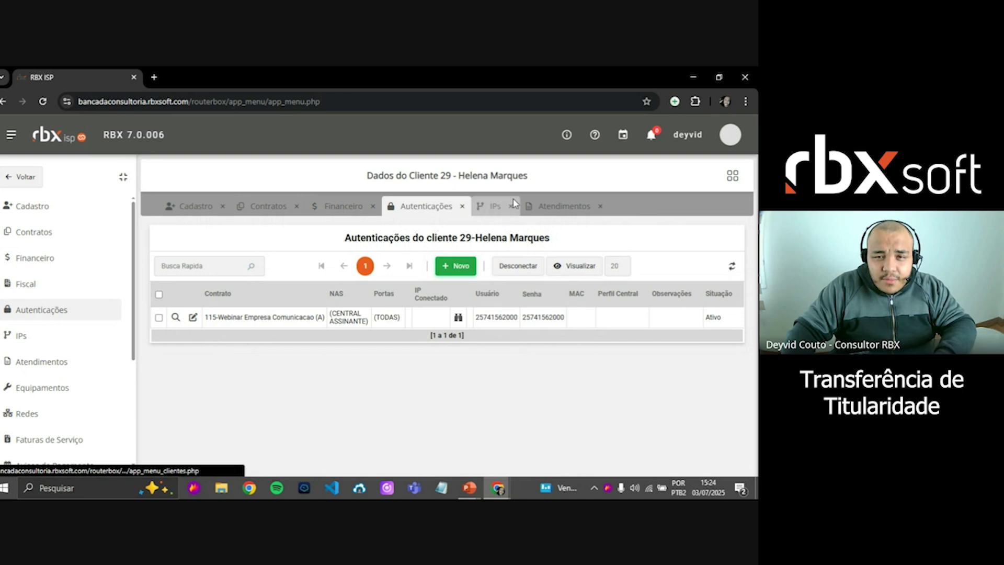
left_click(499, 205)
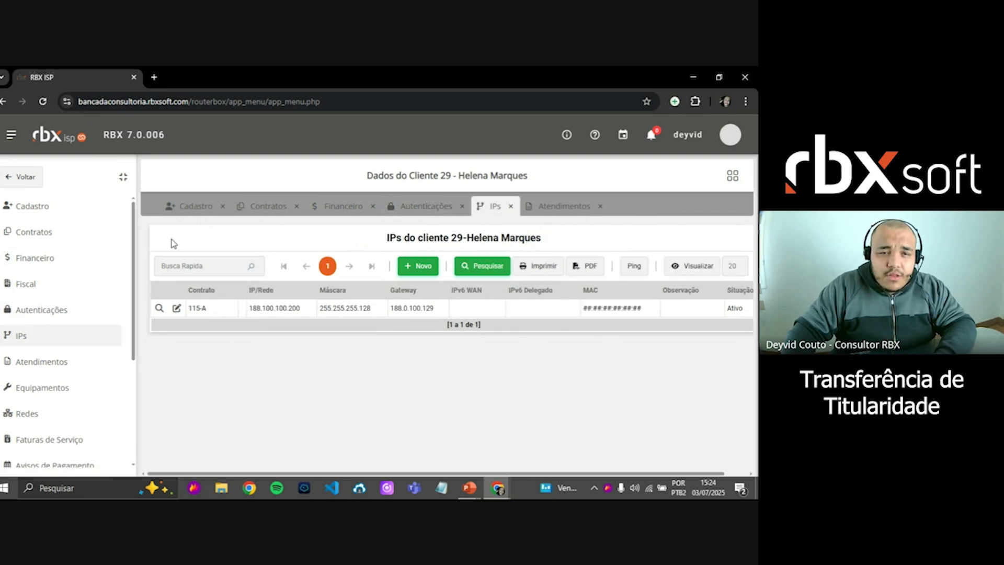
Return to the client's contracts and start a new Transferência de Titularidade request.
left_click(287, 207)
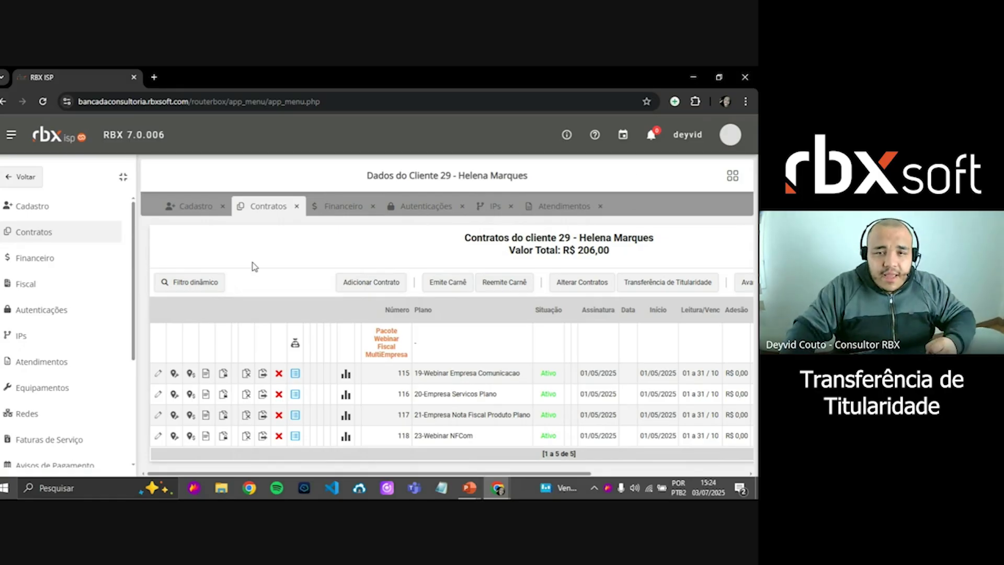
scroll(254, 266, "right", 2)
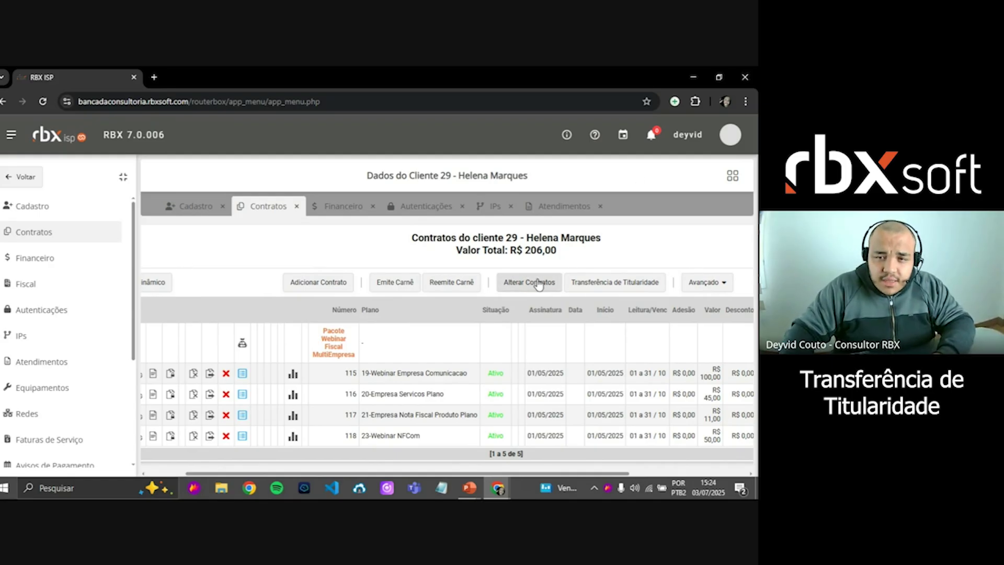
left_click(592, 283)
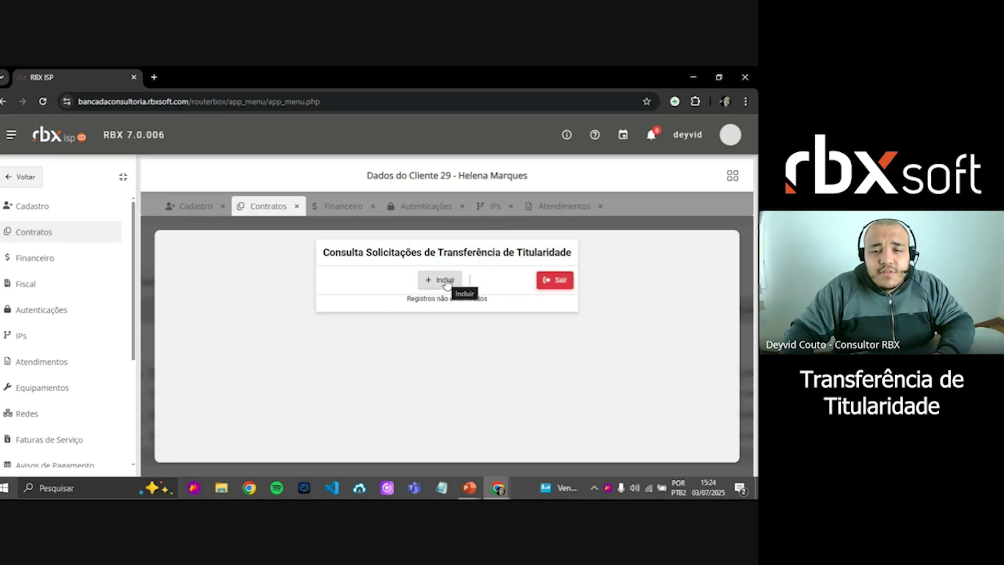
left_click(447, 281)
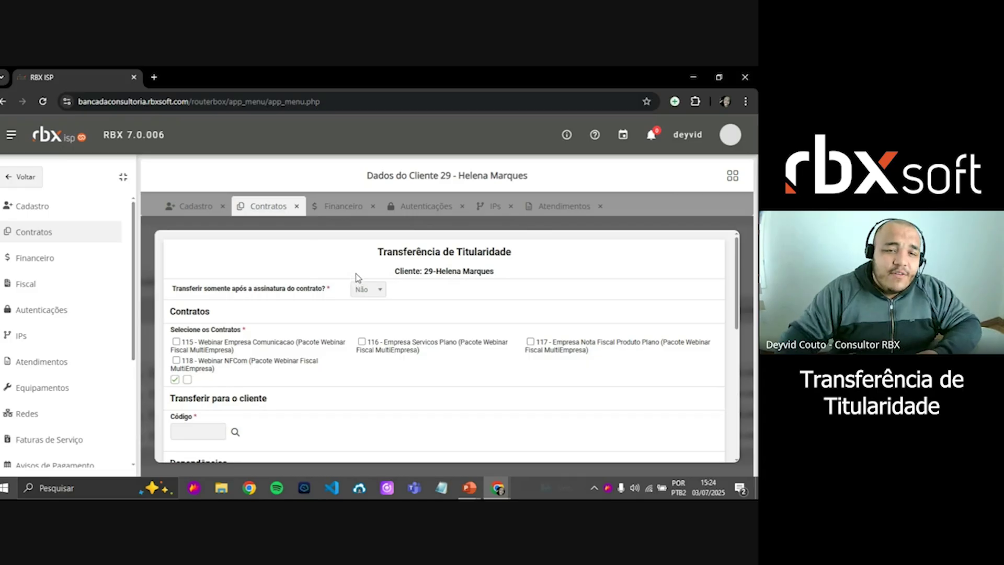
Set "Transferir somente após a assinatura do contrato?" to Sim.
left_click(371, 289)
left_click(371, 289)
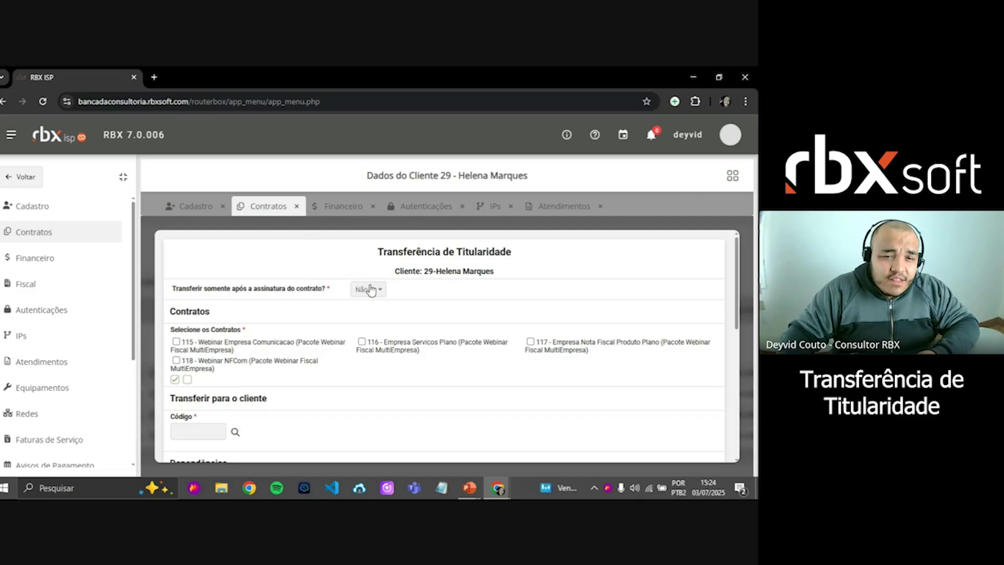
left_click(370, 289)
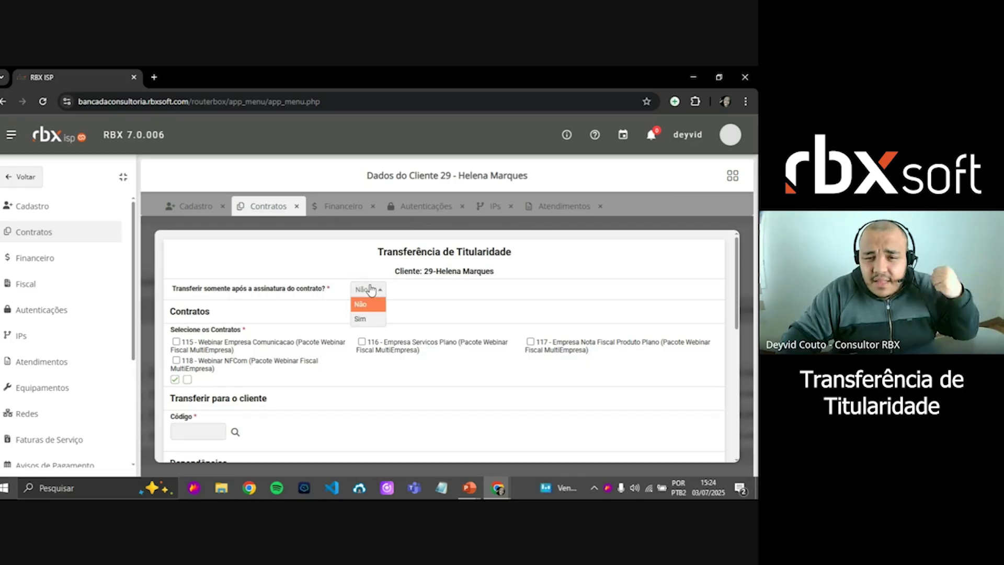
left_click(372, 320)
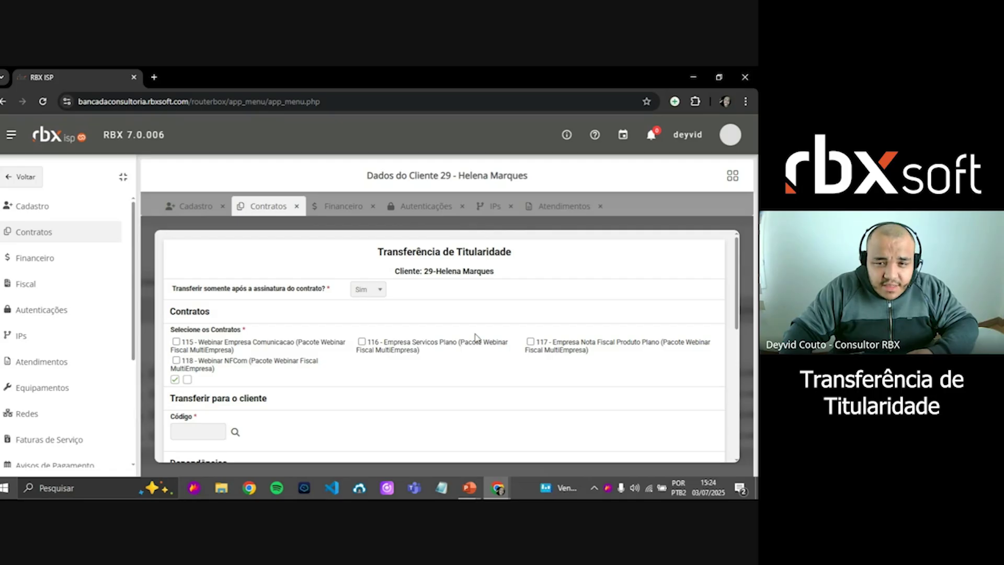
Select all contracts of the Pacote Webinar Fiscal MultiEmpresa package for the ownership transfer.
left_click(588, 342)
left_click(198, 362)
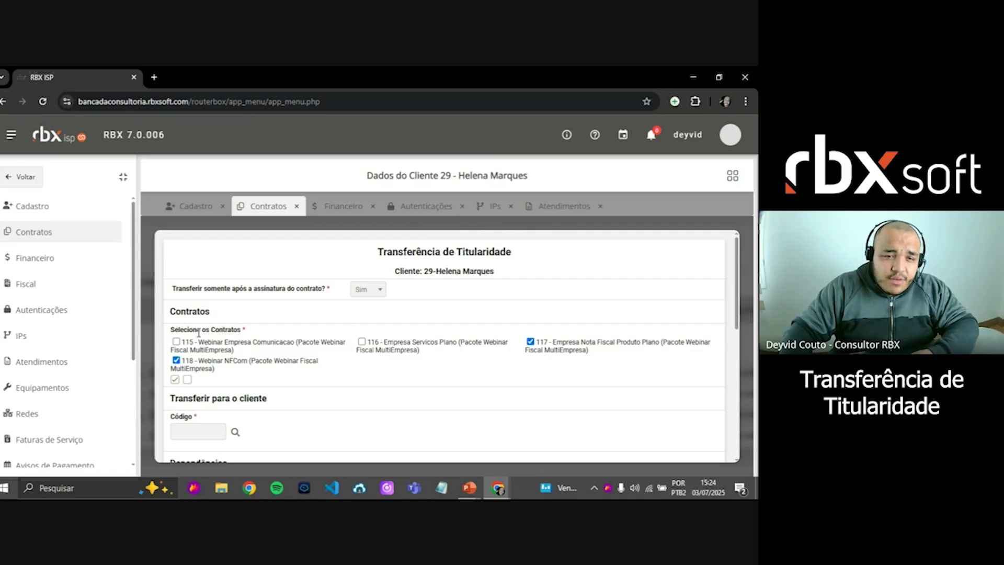
left_click(210, 343)
left_click(409, 346)
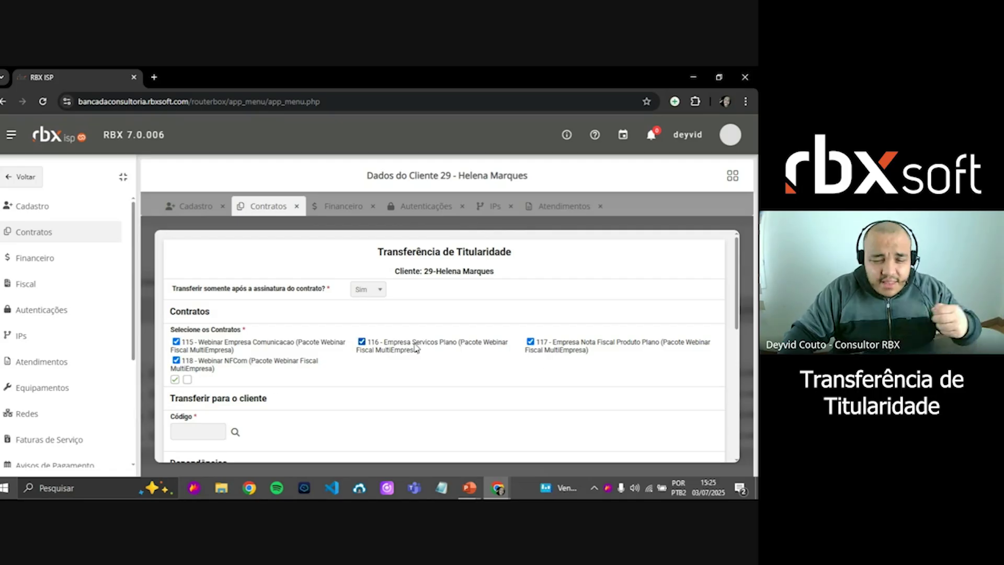
scroll(657, 366, "down", 1)
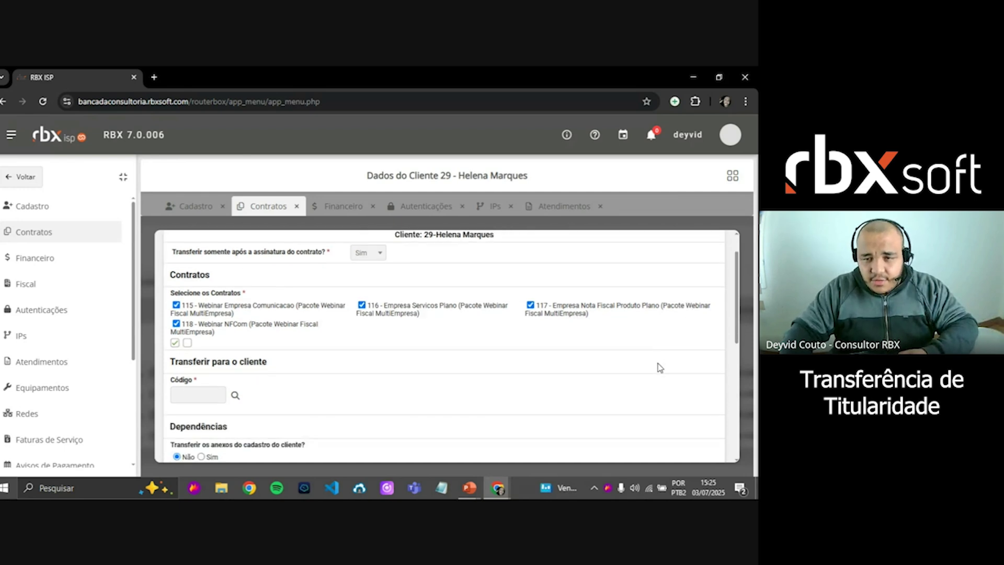
scroll(410, 359, "up", 2)
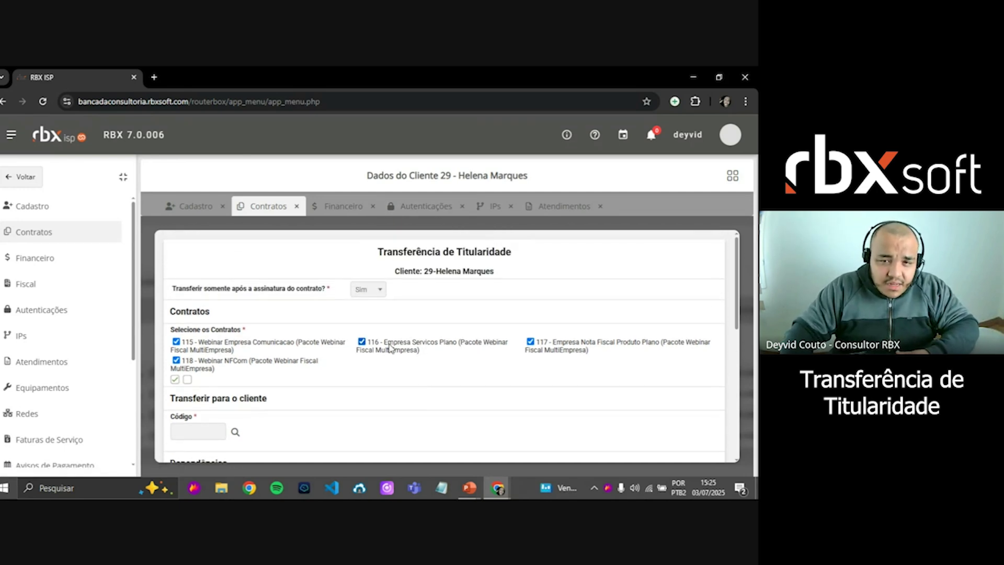
Choose the receiving client for the transfer by entering the client's code and looking the client up by first name.
scroll(213, 366, "down", 2)
left_click(195, 373)
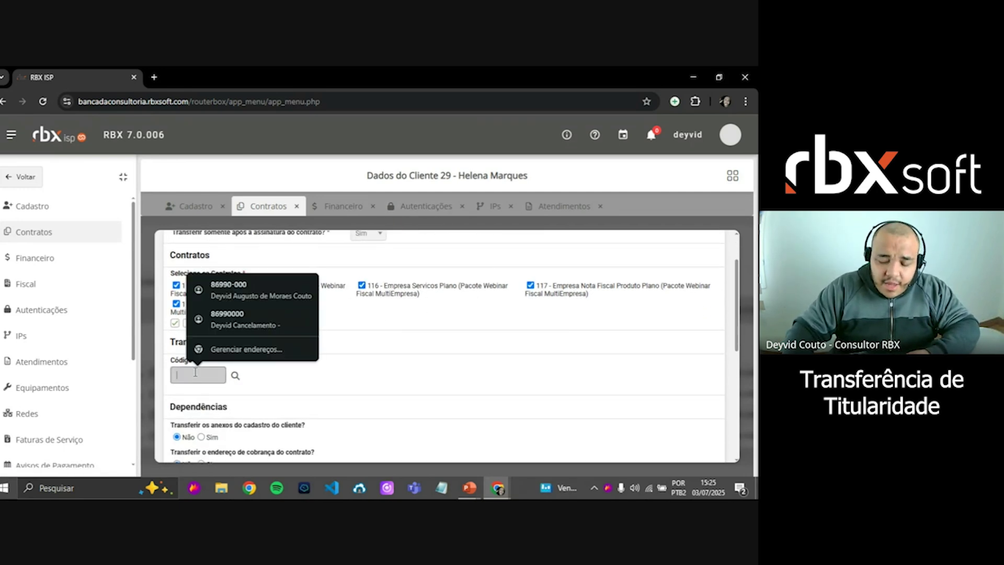
type("30")
left_click(370, 354)
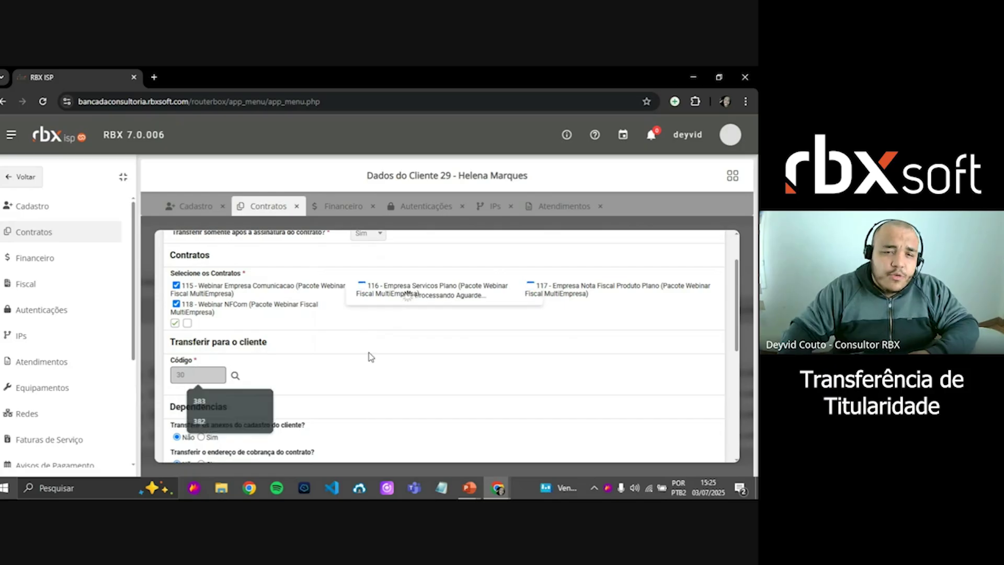
left_click(235, 376)
type("migue")
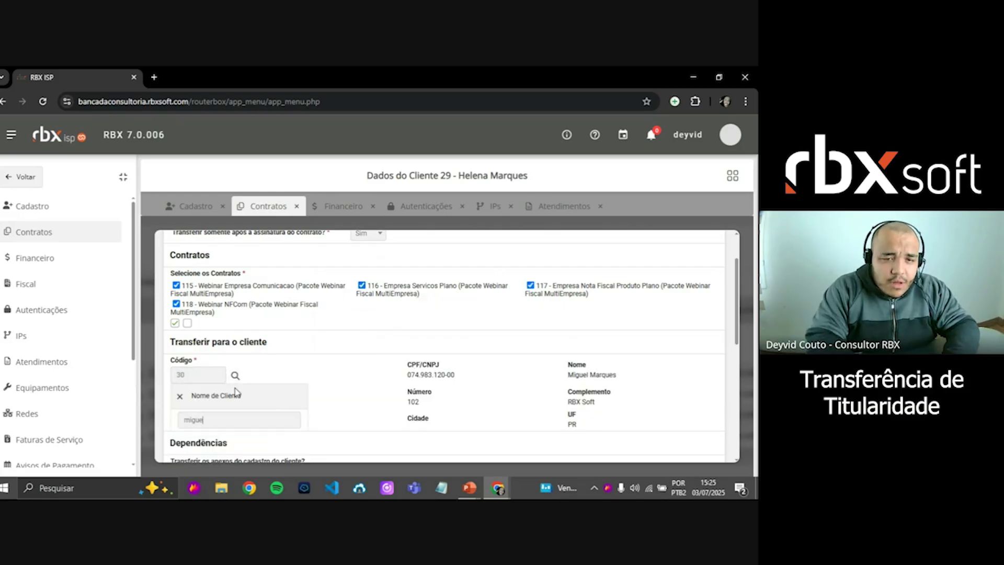
type("l")
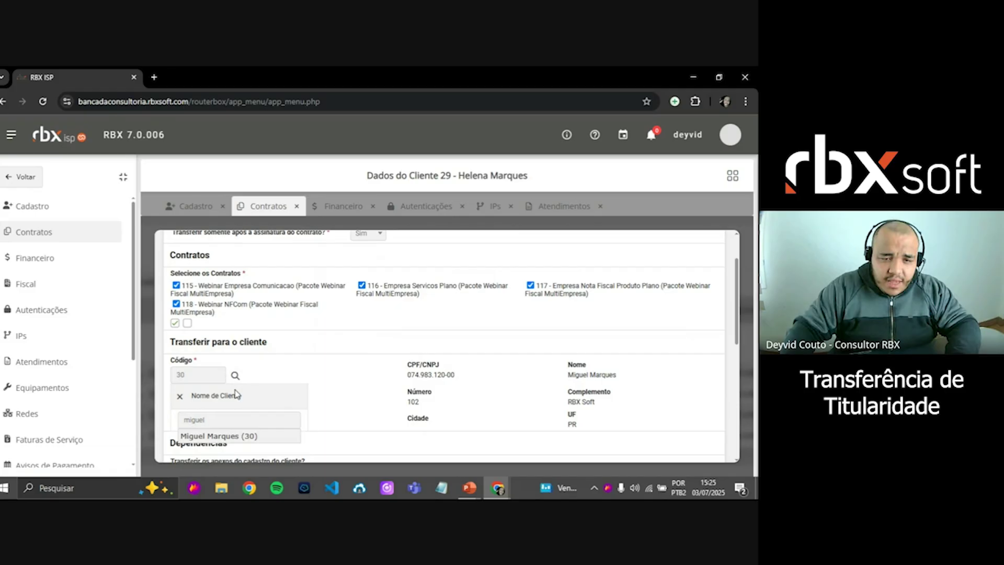
left_click(225, 435)
Review the selected contracts, the receiving client's data and the Dependências options of the ownership transfer.
scroll(465, 376, "down", 3)
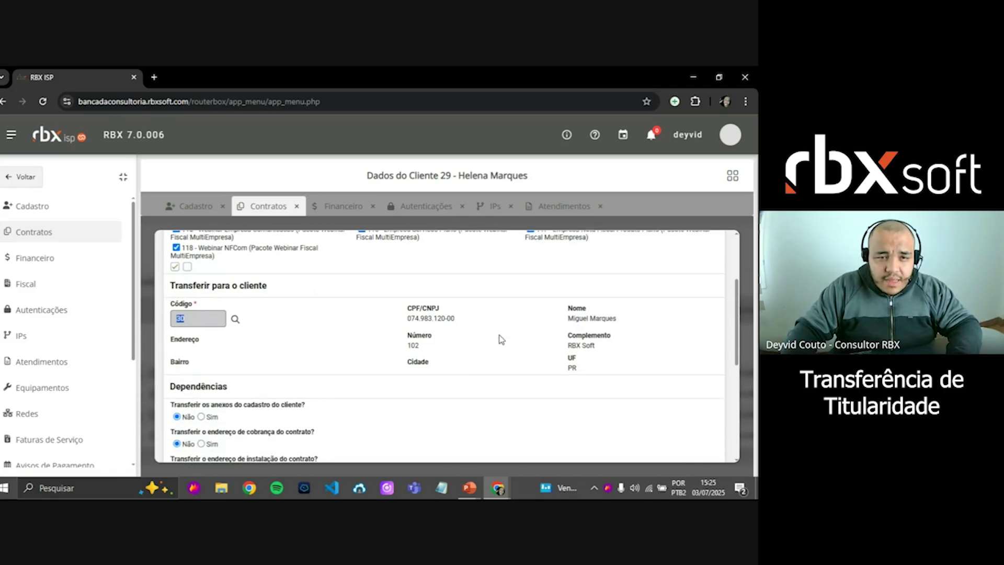
scroll(432, 287, "up", 5)
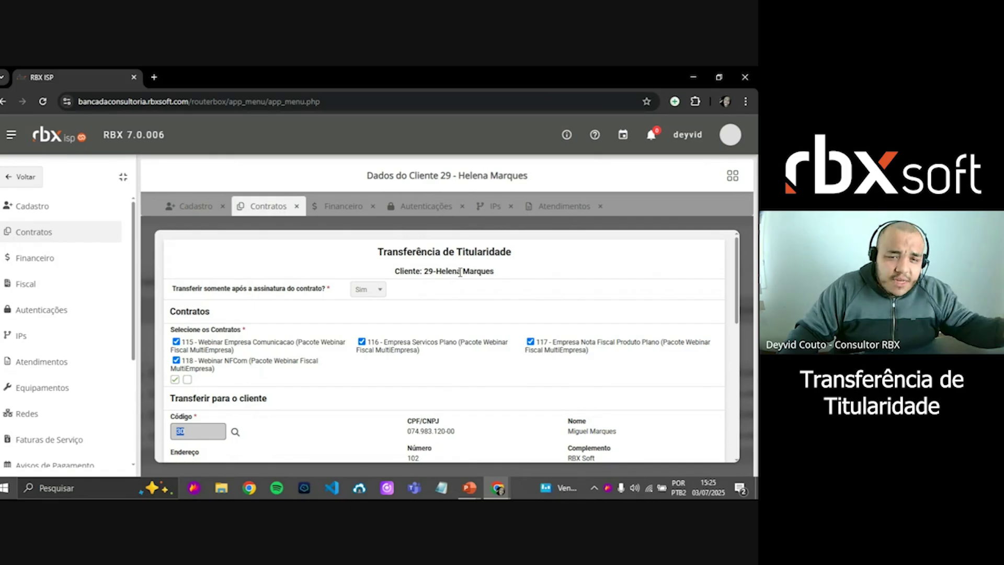
scroll(382, 345, "down", 7)
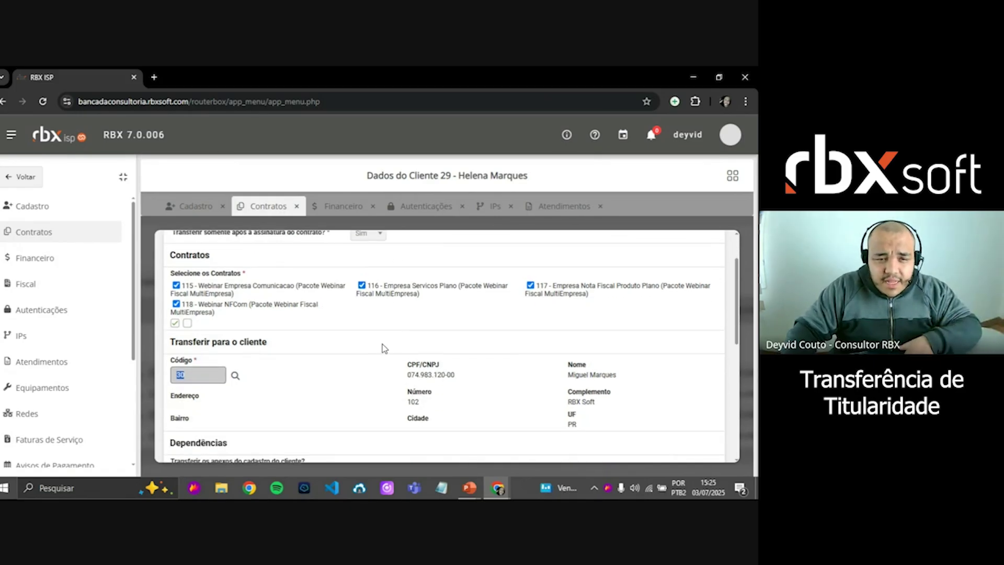
scroll(396, 344, "up", 2)
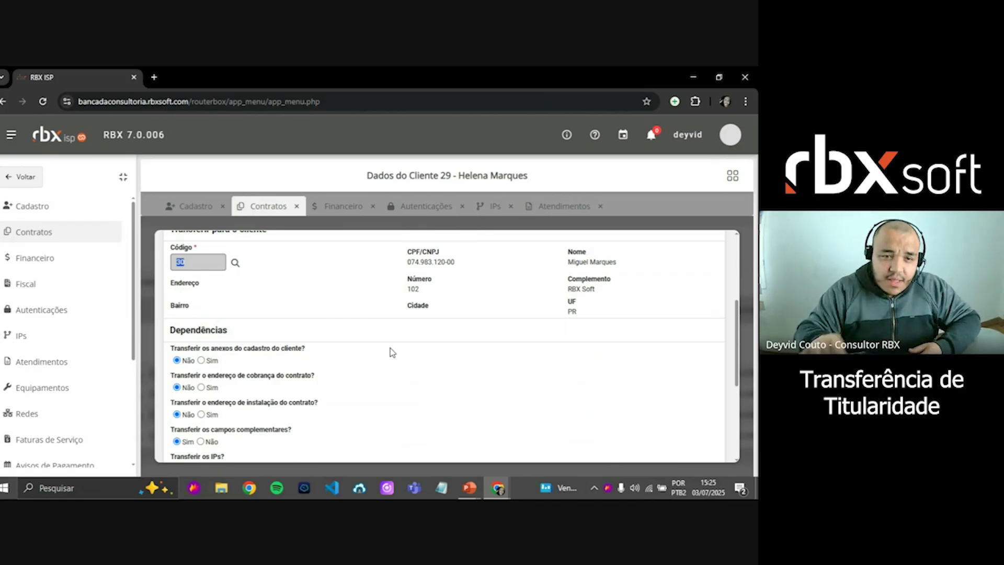
scroll(391, 348, "down", 2)
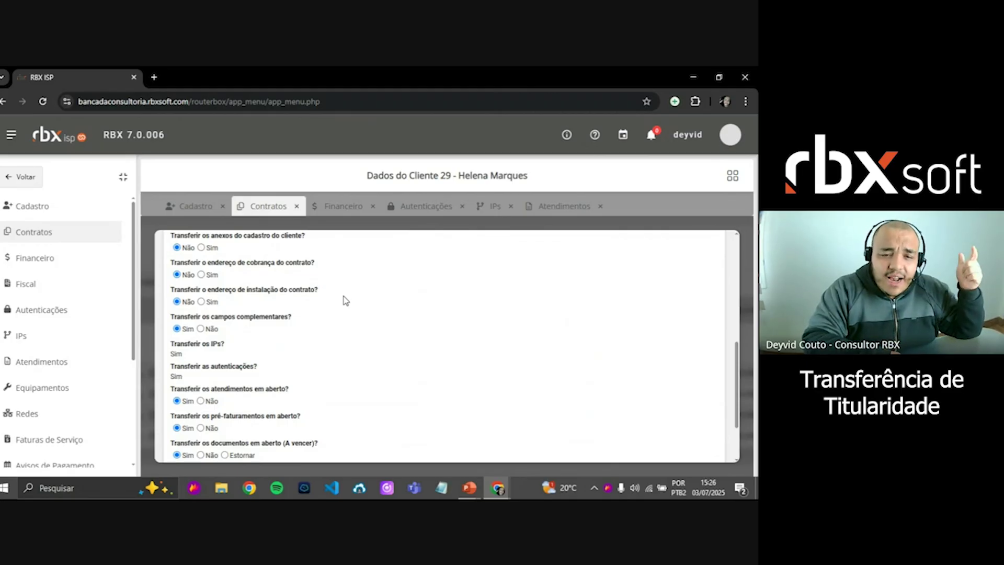
scroll(346, 302, "down", 2)
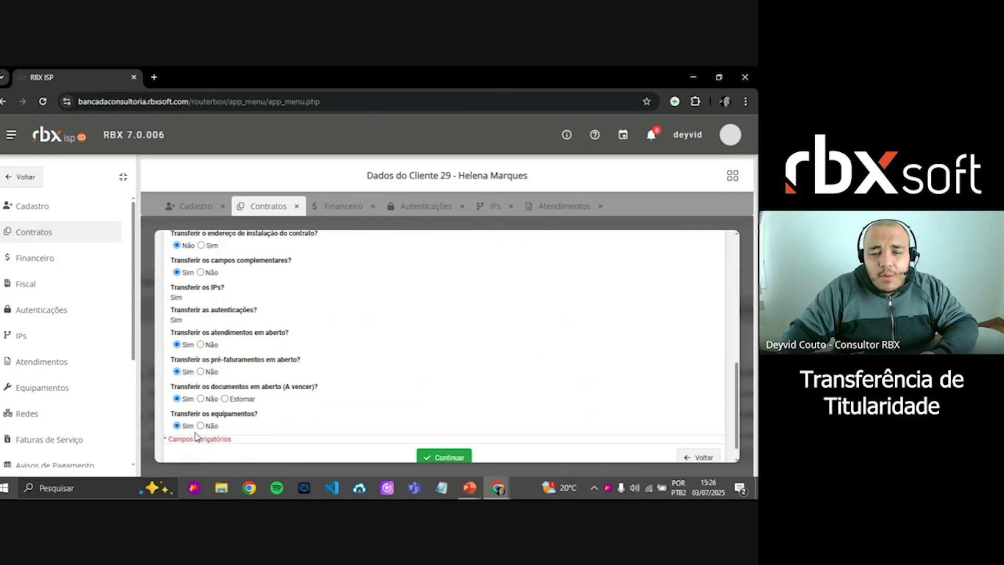
scroll(597, 335, "up", 8)
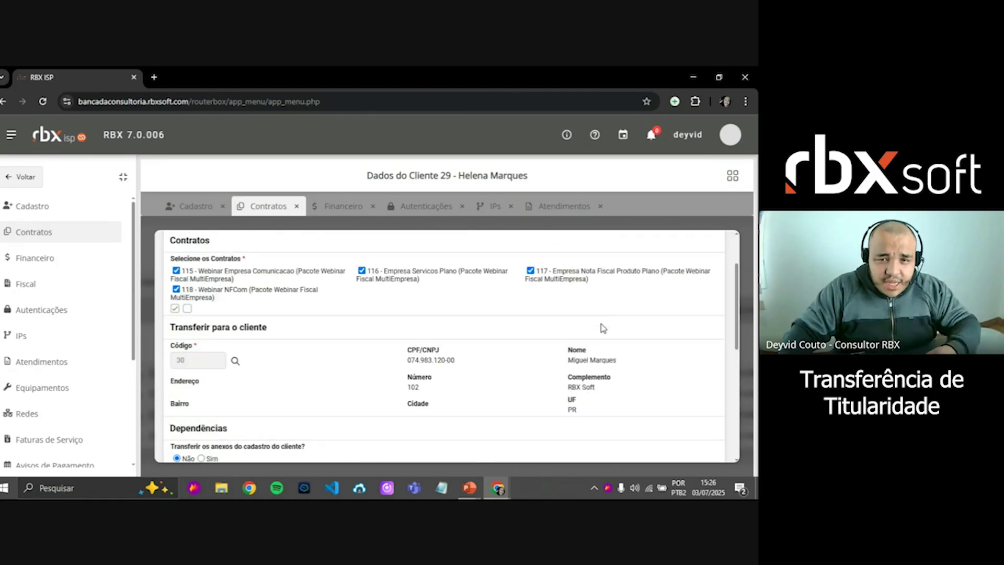
scroll(595, 328, "down", 10)
scroll(437, 291, "up", 8)
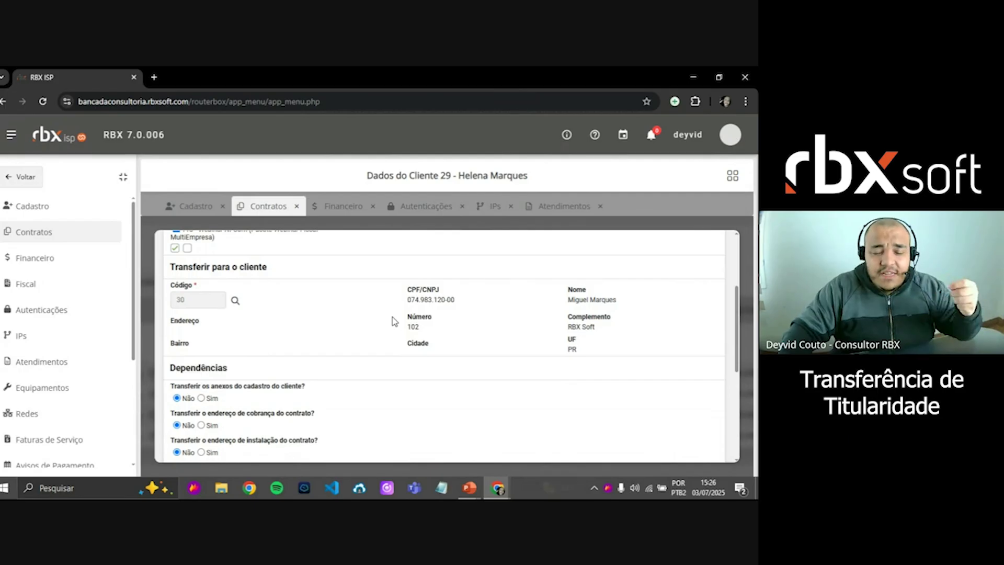
scroll(395, 321, "down", 5)
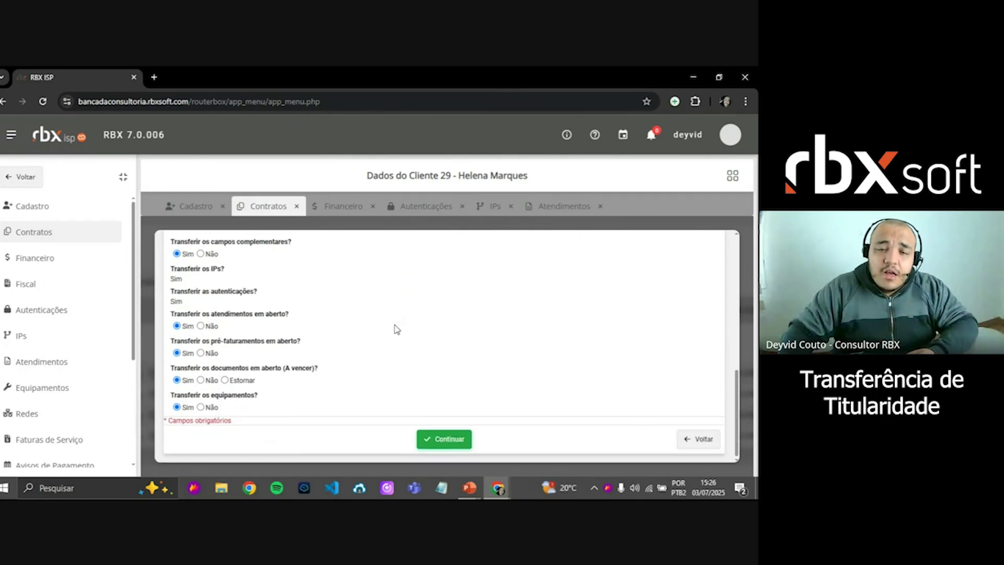
right_click(425, 325)
left_click(384, 332)
scroll(415, 335, "up", 2)
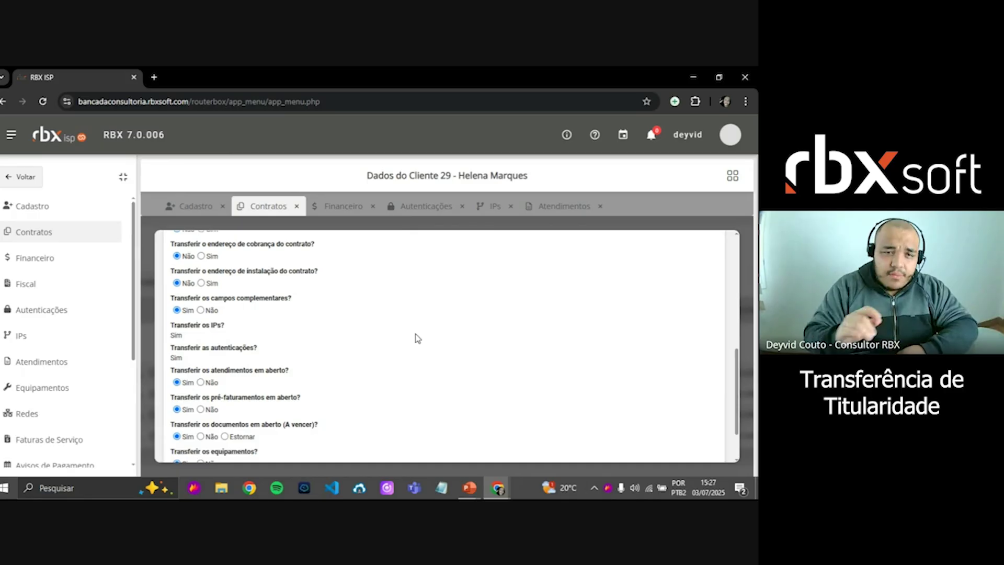
scroll(370, 354, "down", 2)
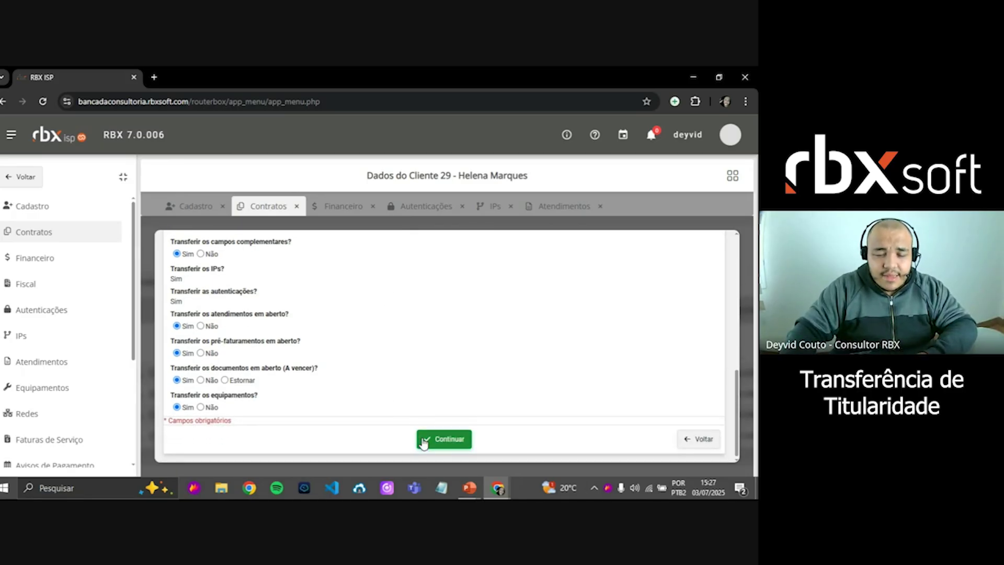
Continue the transfer with the chosen dependencies and open all four contract rows for editing.
left_click(424, 442)
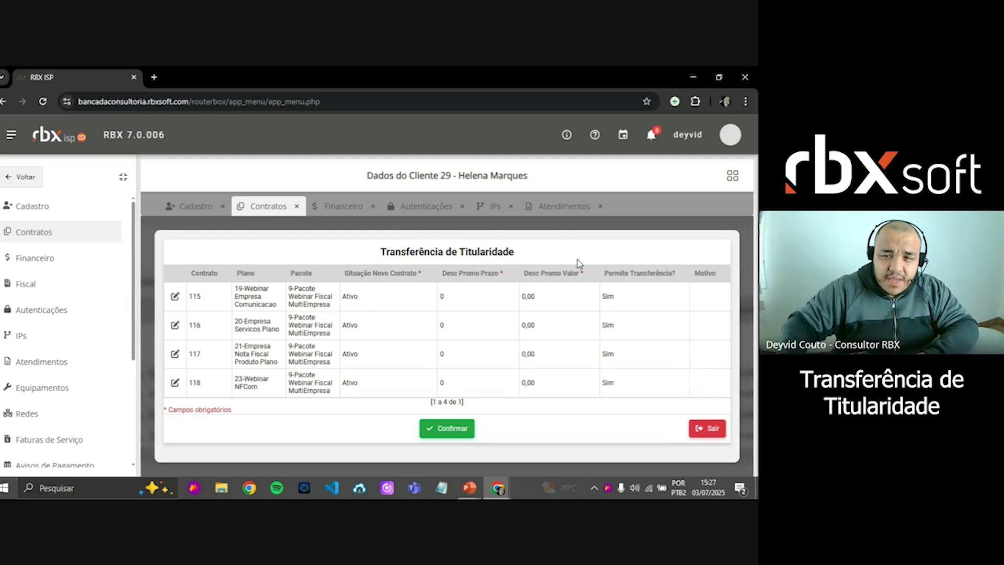
left_click(173, 296)
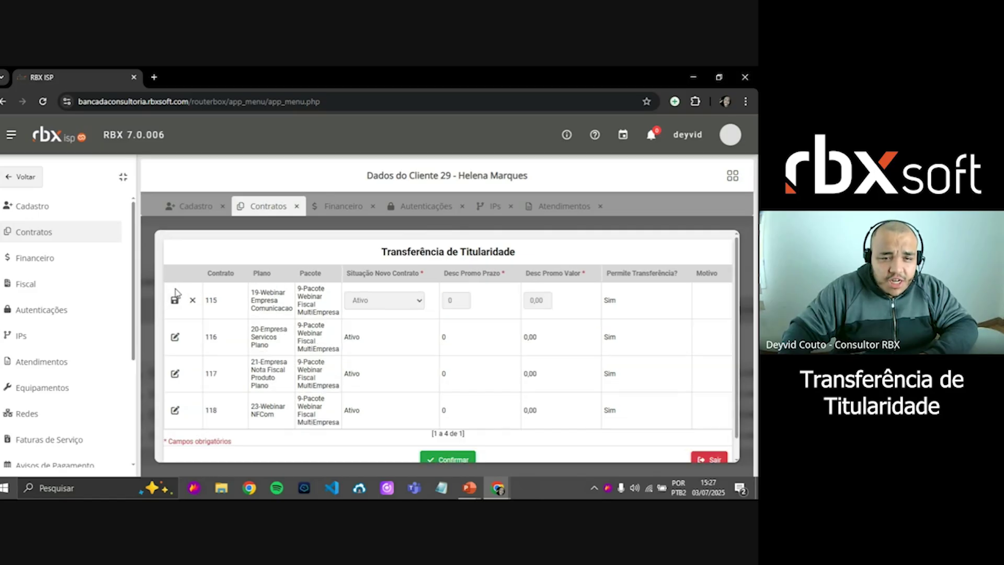
left_click(175, 334)
left_click(175, 374)
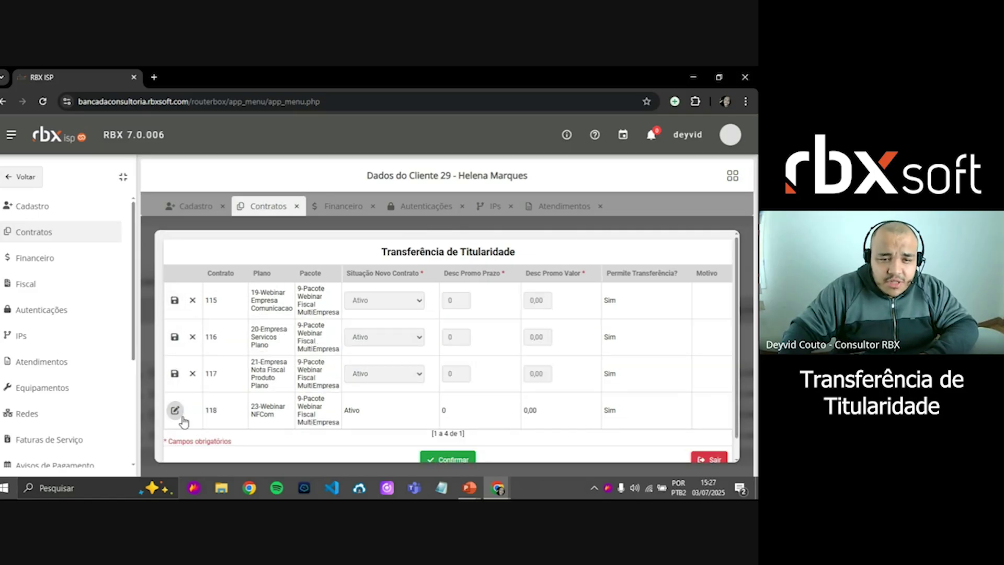
left_click(175, 410)
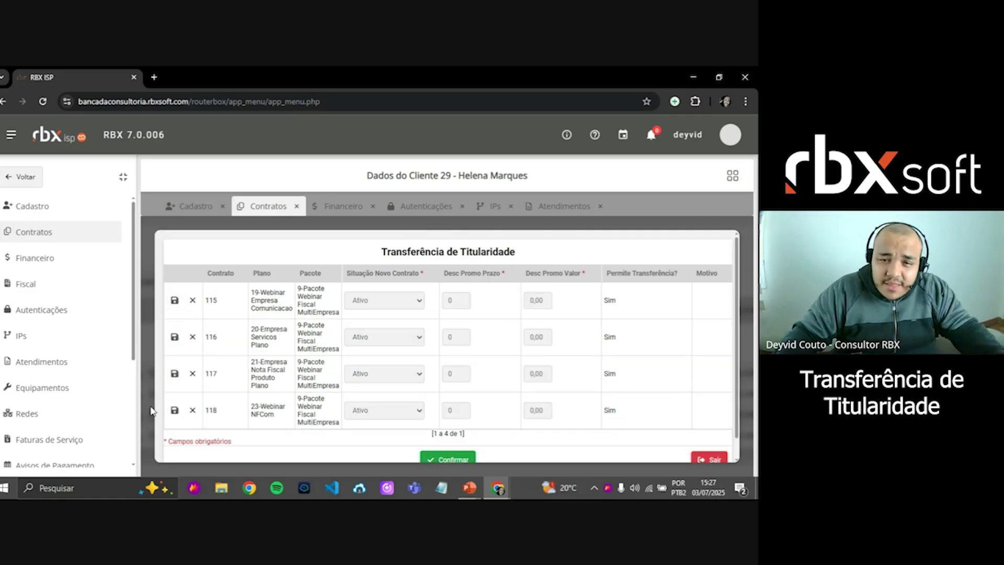
scroll(572, 243, "down", 1)
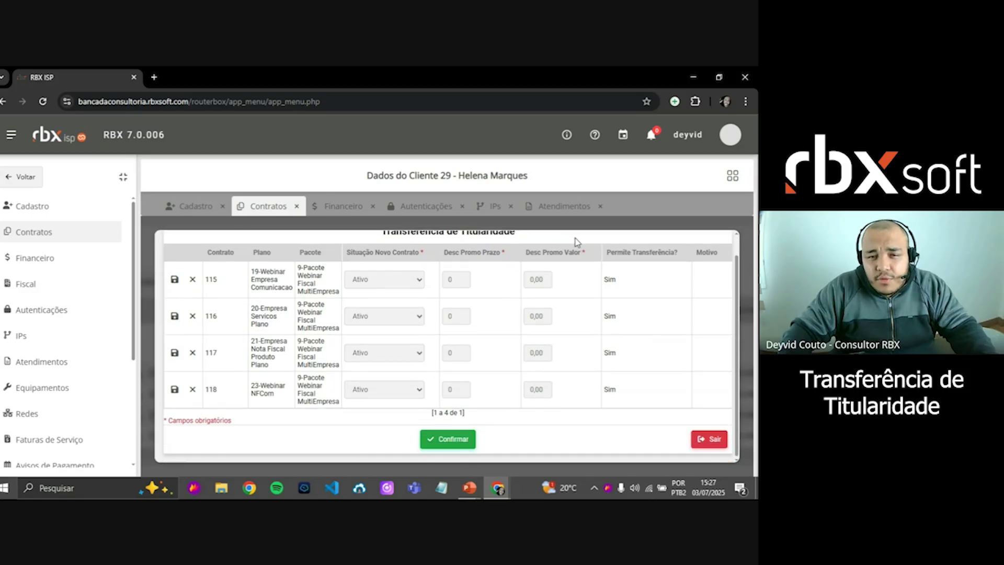
Set Situação Novo Contrato to Em Instalação for the Webinar Empresa Comunicacao, Empresa Servicos Plano and Empresa Nota Fiscal Produto Plano contracts.
left_click(404, 283)
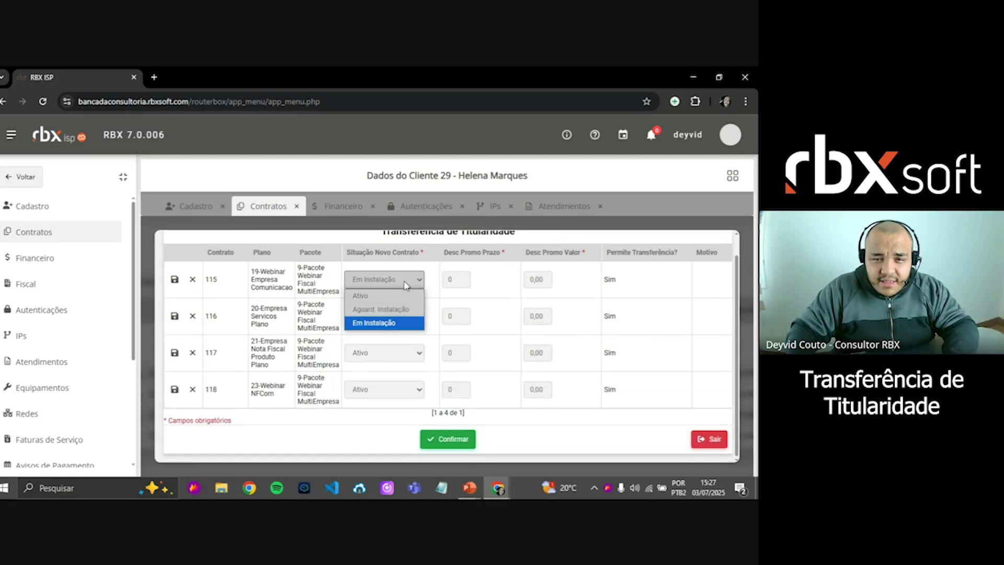
key("Tab")
left_click(384, 316)
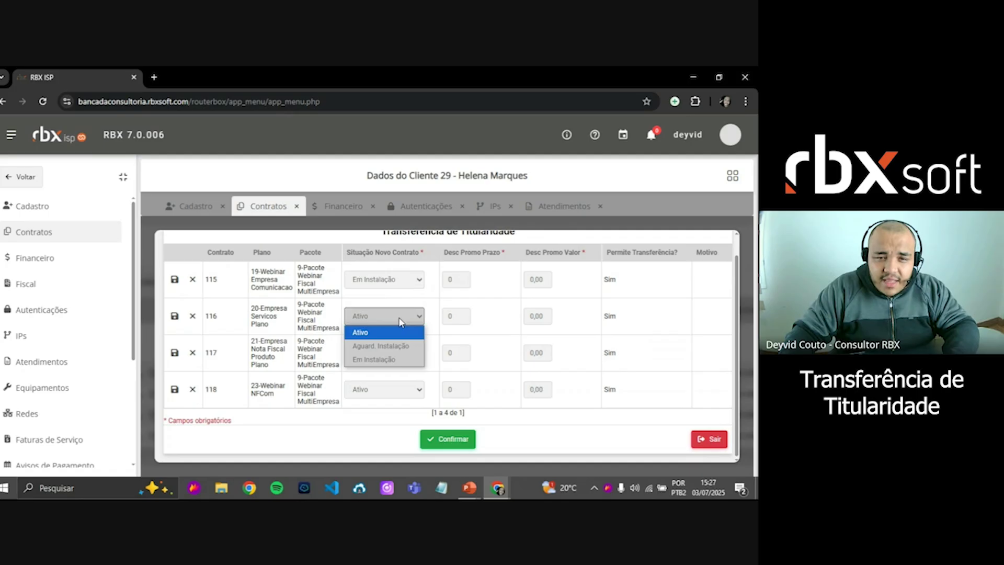
left_click(370, 359)
left_click(383, 351)
left_click(366, 400)
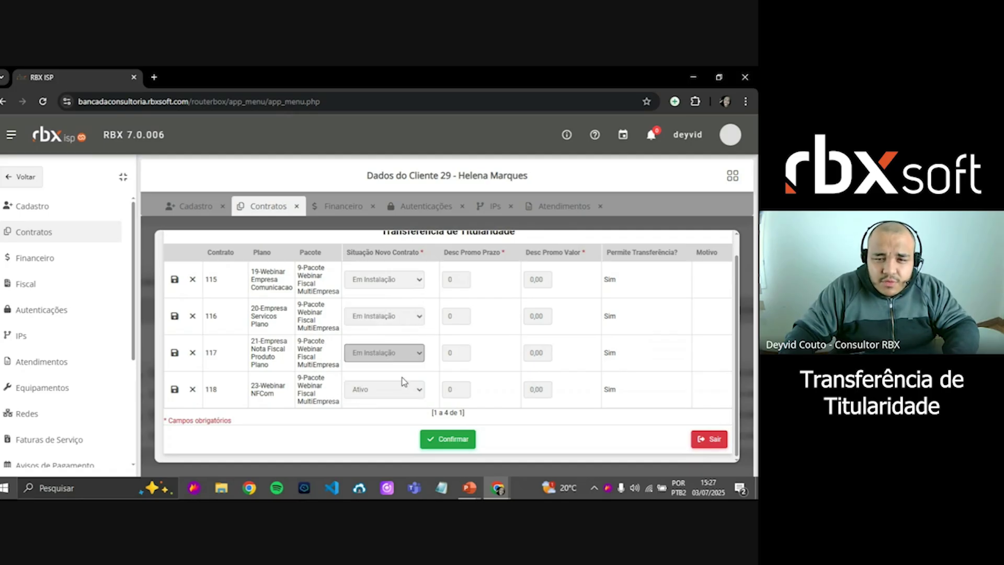
left_click(412, 374)
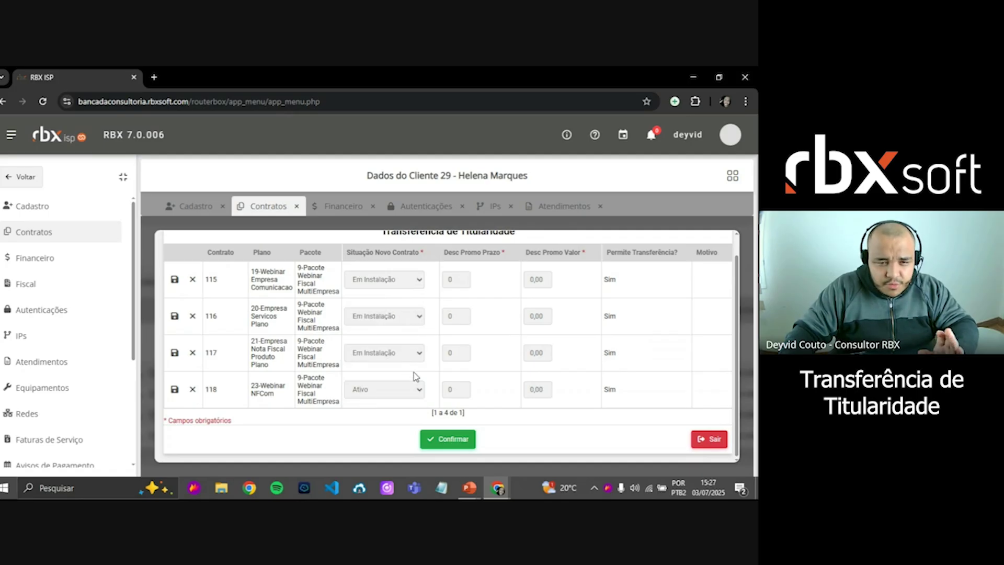
Give the Webinar Empresa Comunicacao contract a promotional discount with Desc Promo Prazo 3 and Desc Promo Valor 10,00.
double_click(463, 277)
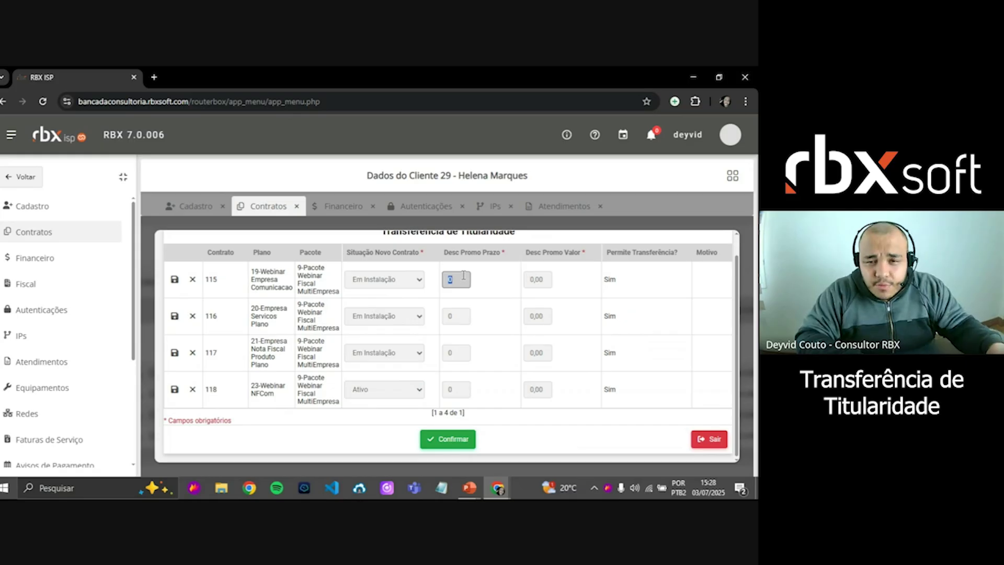
type("3")
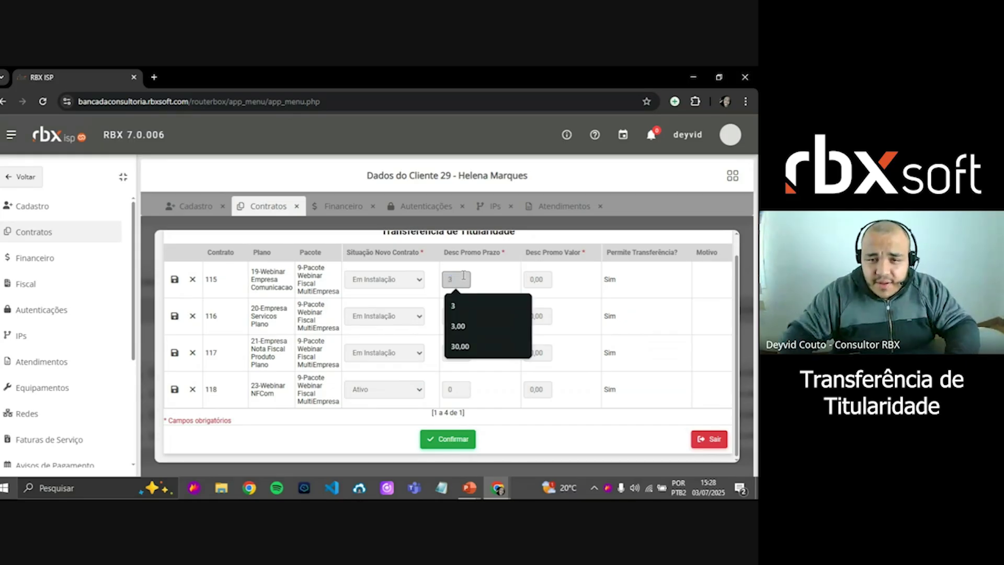
key("Tab")
type("10,00")
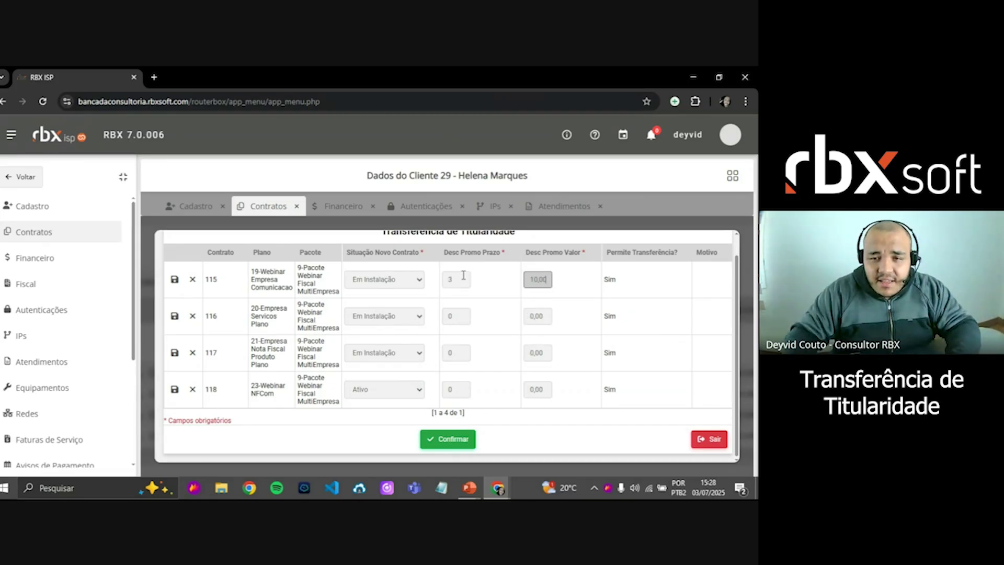
Give the Empresa Servicos Plano contract a promotional discount with Desc Promo Prazo 2 and Desc Promo Valor 5,00.
left_click(451, 317)
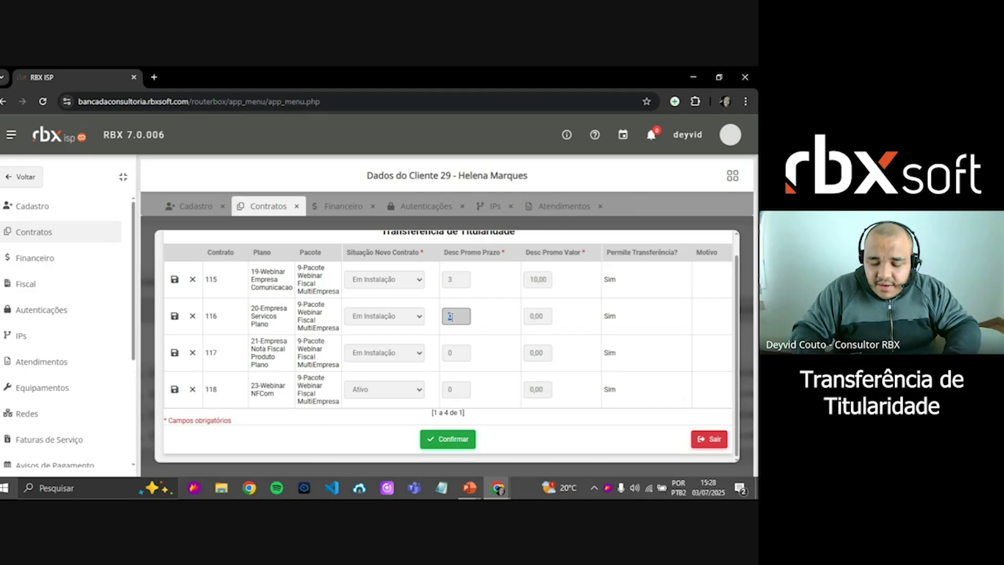
key("Tab")
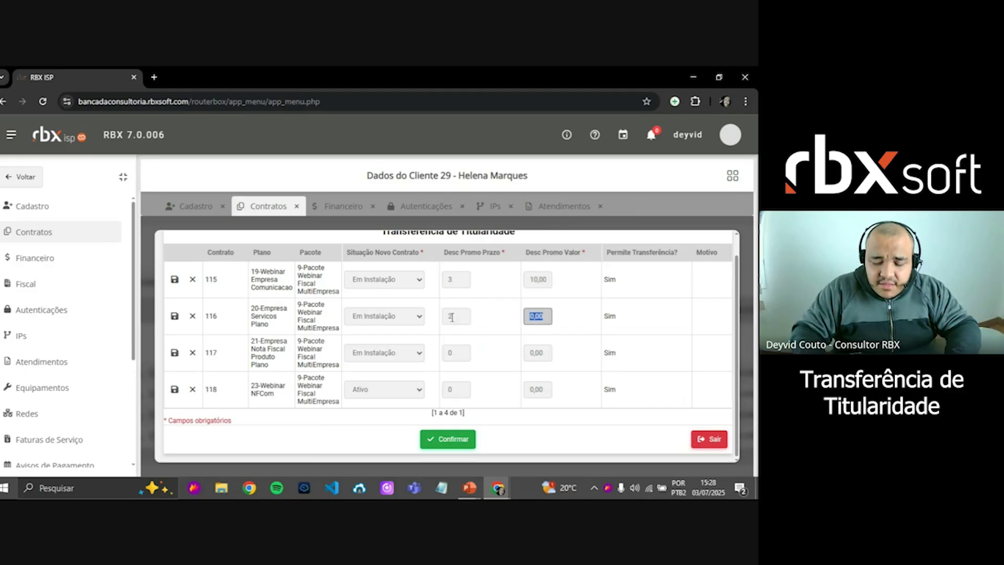
type("5,00")
key("Tab")
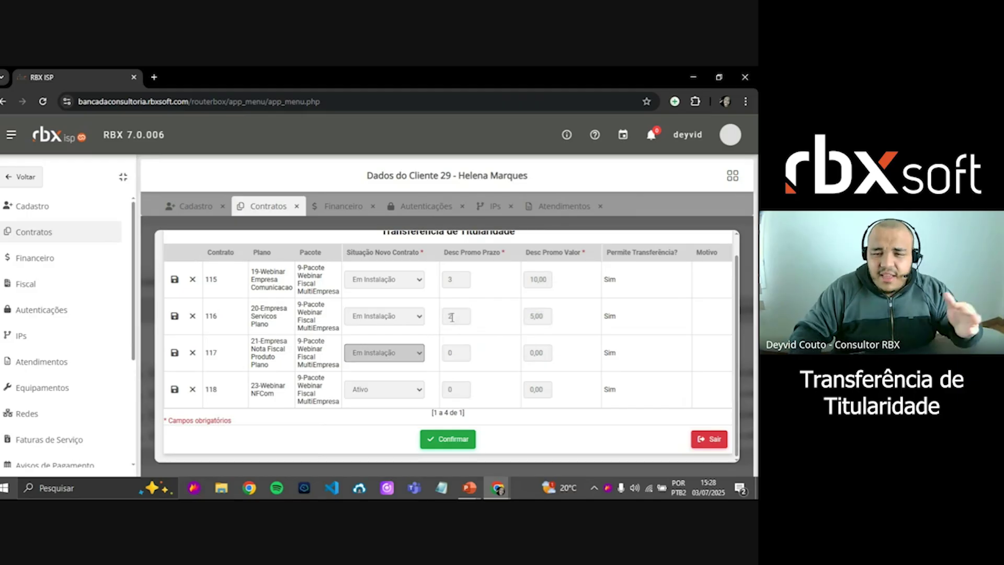
left_click(564, 345)
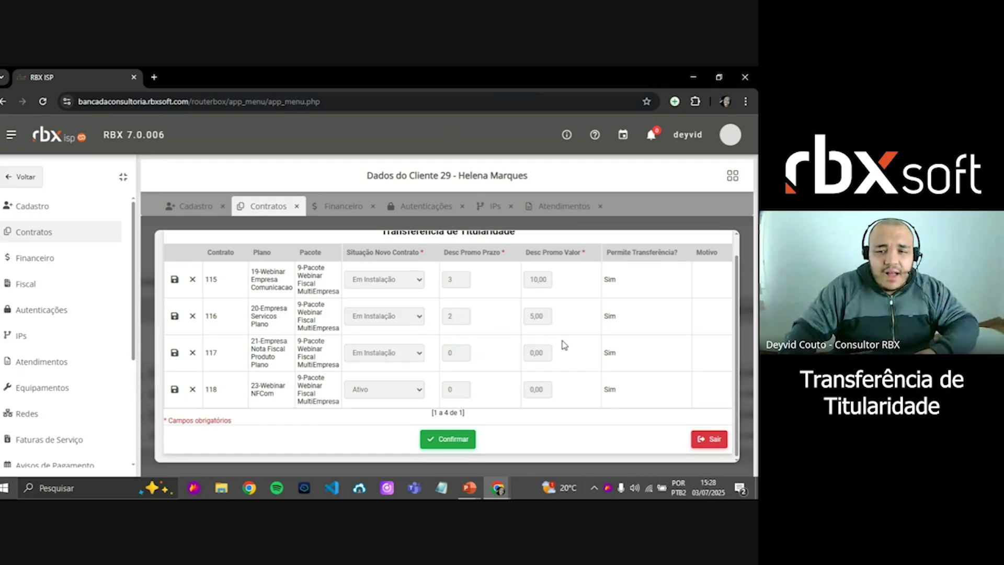
left_click(538, 352)
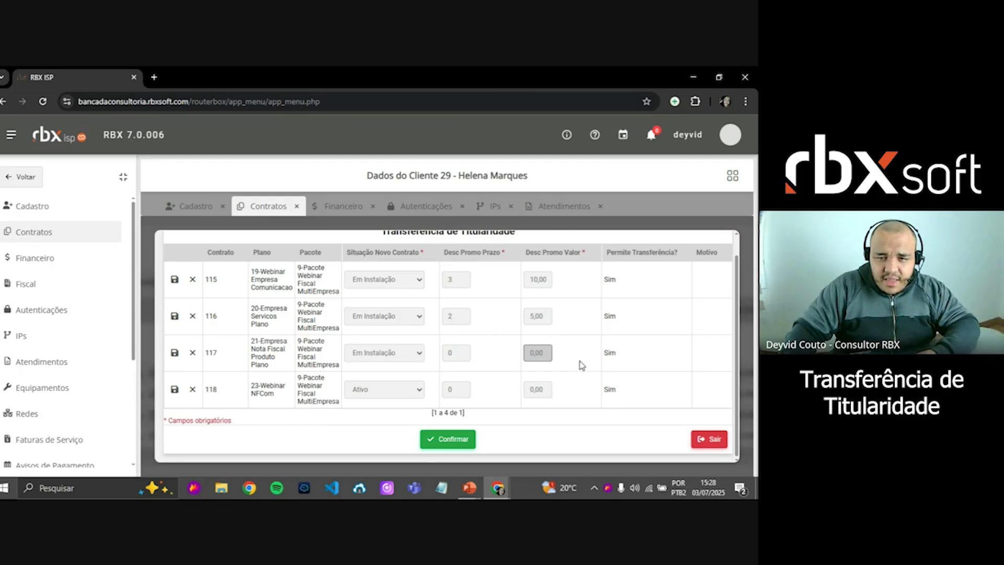
Save the Webinar NFCom, Empresa Nota Fiscal Produto Plano, Empresa Servicos Plano and Webinar Empresa Comunicacao rows, and close the browser's reading mode.
left_click(176, 389)
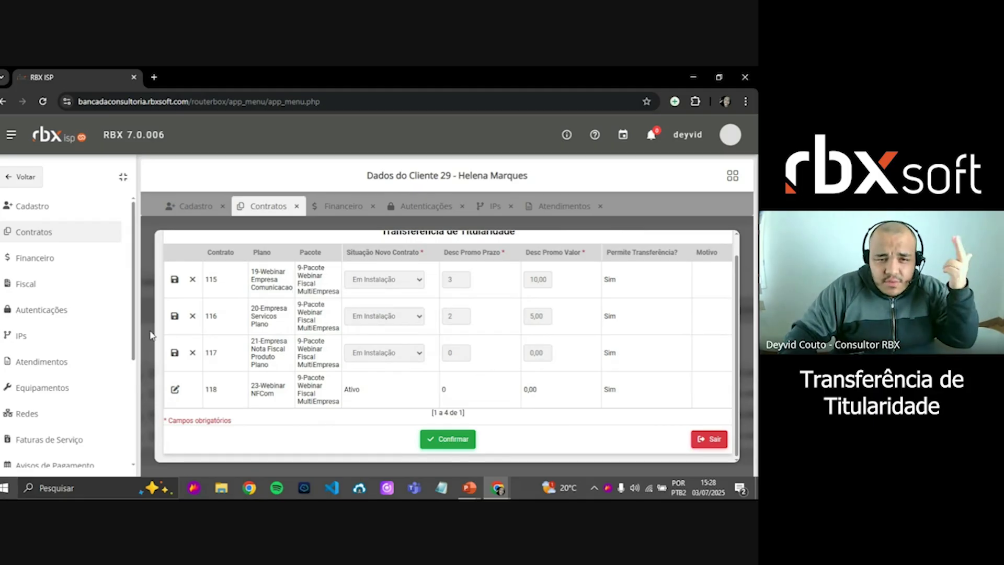
left_click(175, 353)
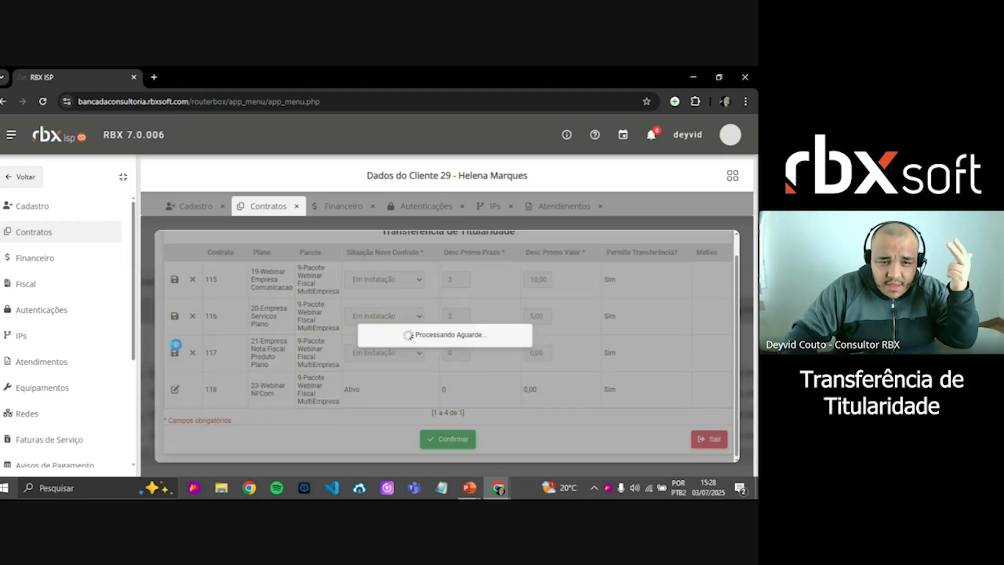
left_click(175, 315)
right_click(176, 315)
left_click(178, 320)
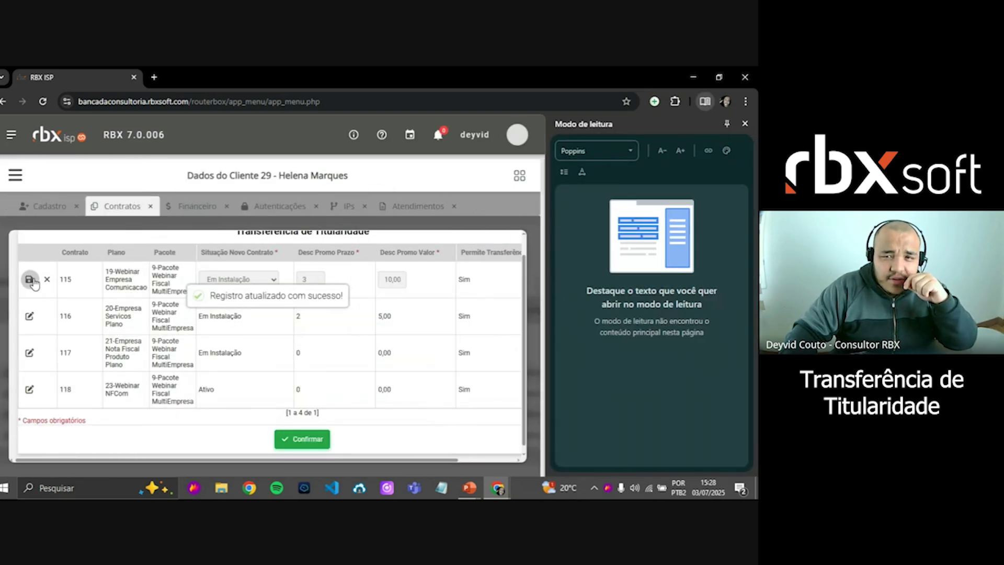
left_click(31, 280)
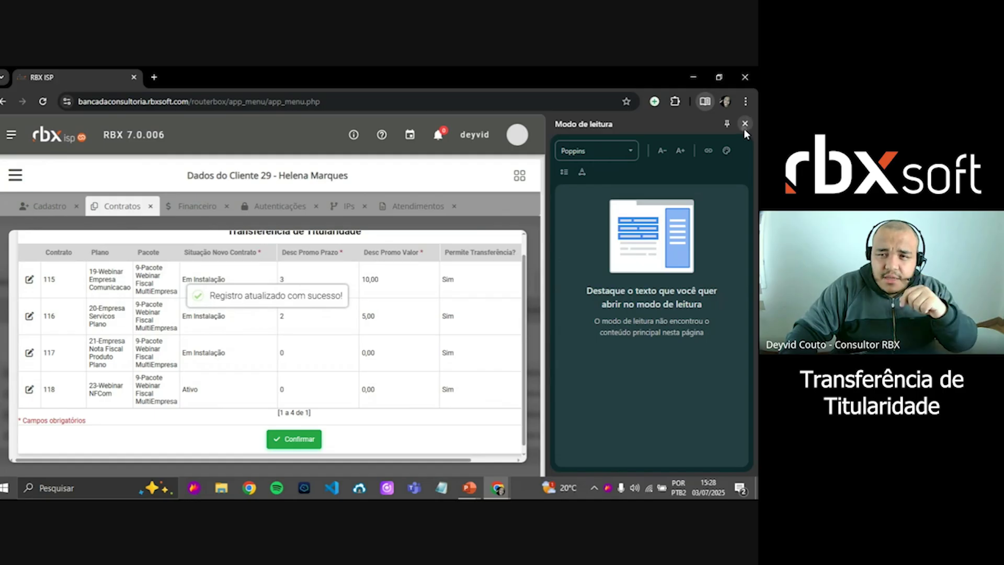
left_click(745, 124)
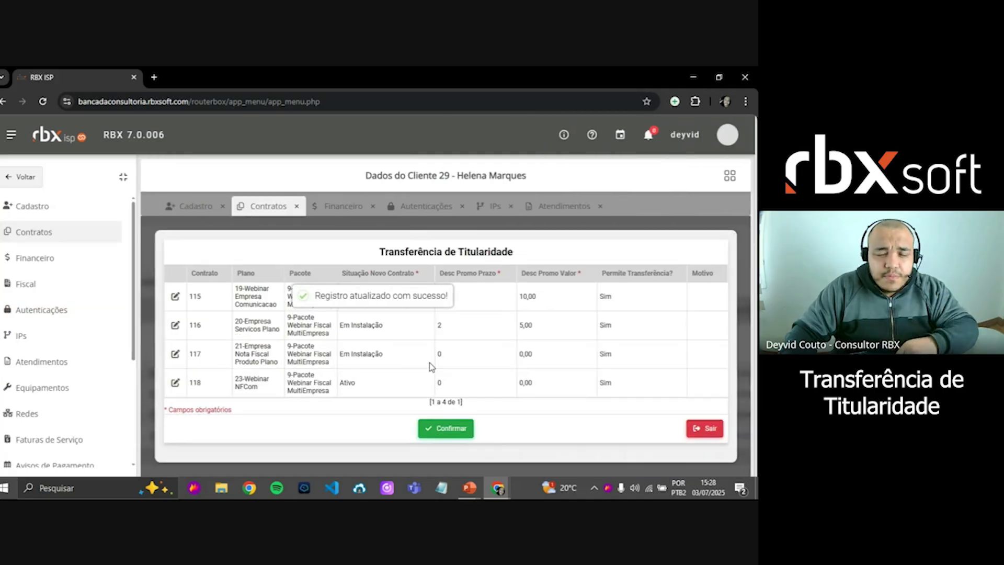
Confirm the Transferência de Titularidade for the four contracts and acknowledge the notice about signing.
left_click(447, 429)
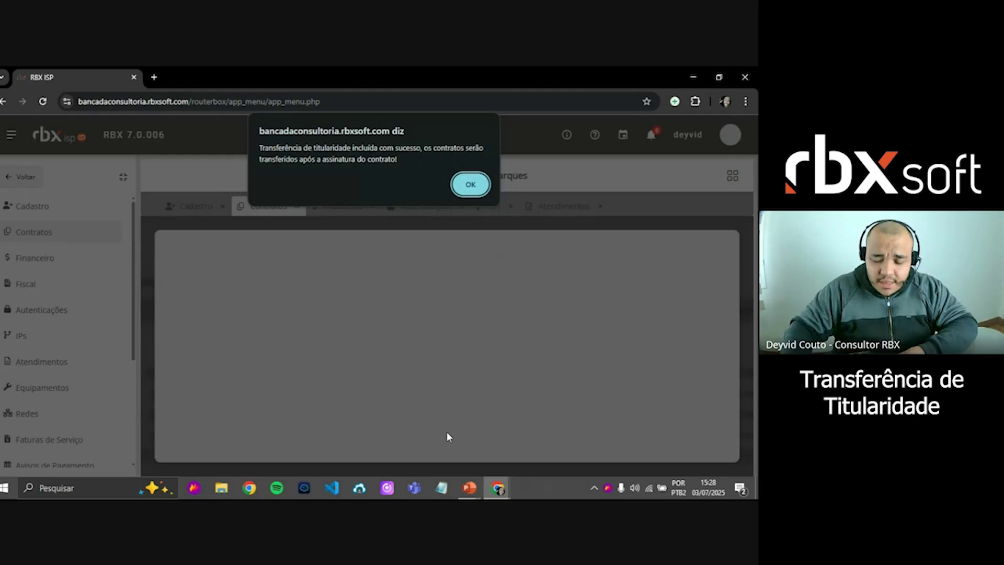
key("Return")
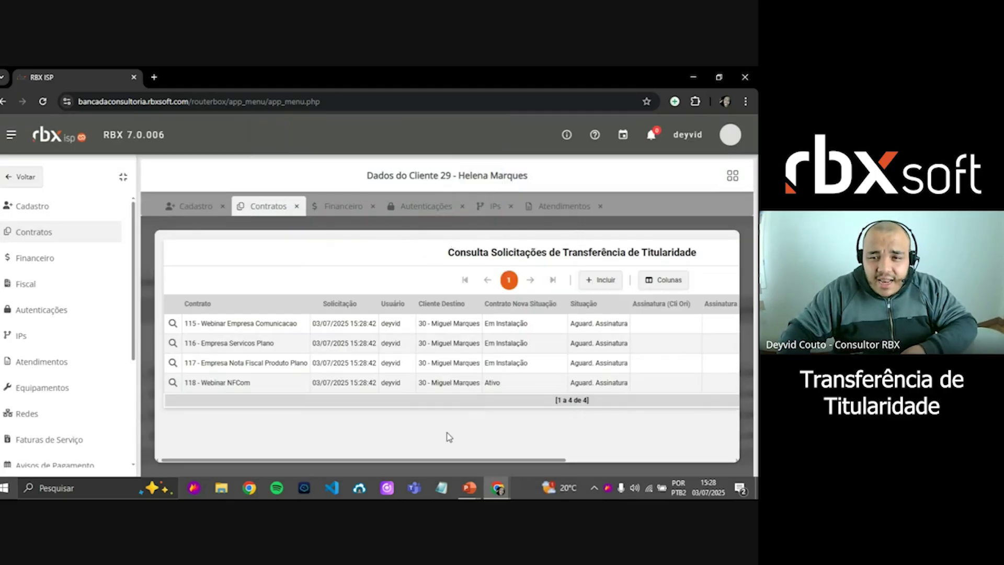
scroll(532, 438, "right", 3)
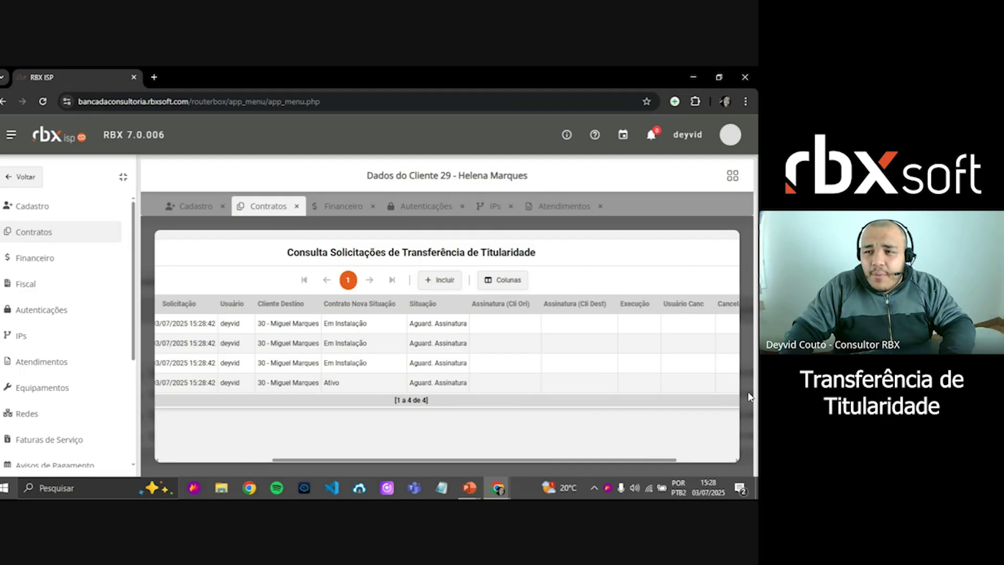
Open webmail.rbxsoft.com in a new browser tab, log in to the mailbox and return to RBX ISP.
left_click(153, 76)
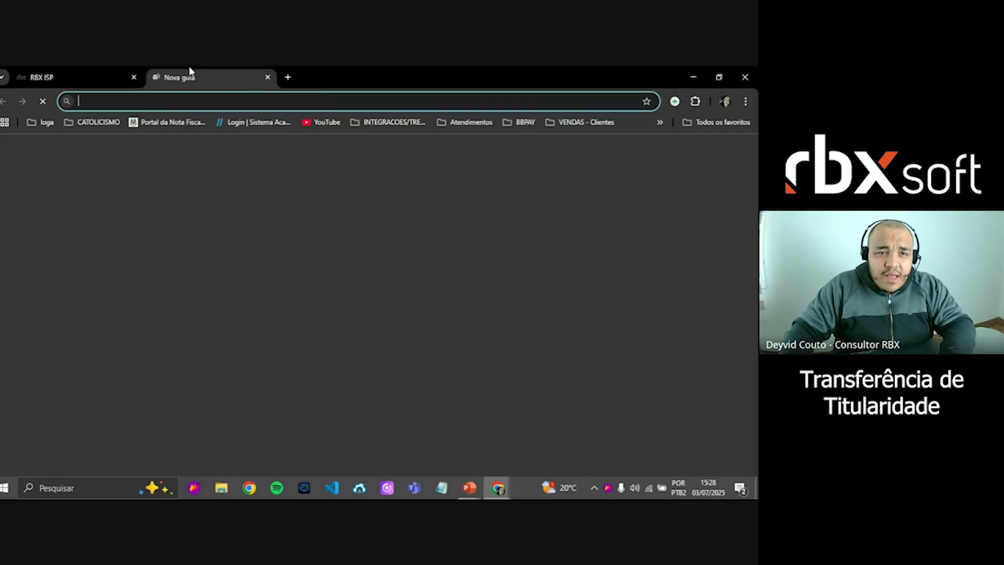
type("webmail.rbxsoft.com")
key("Return")
left_click(116, 73)
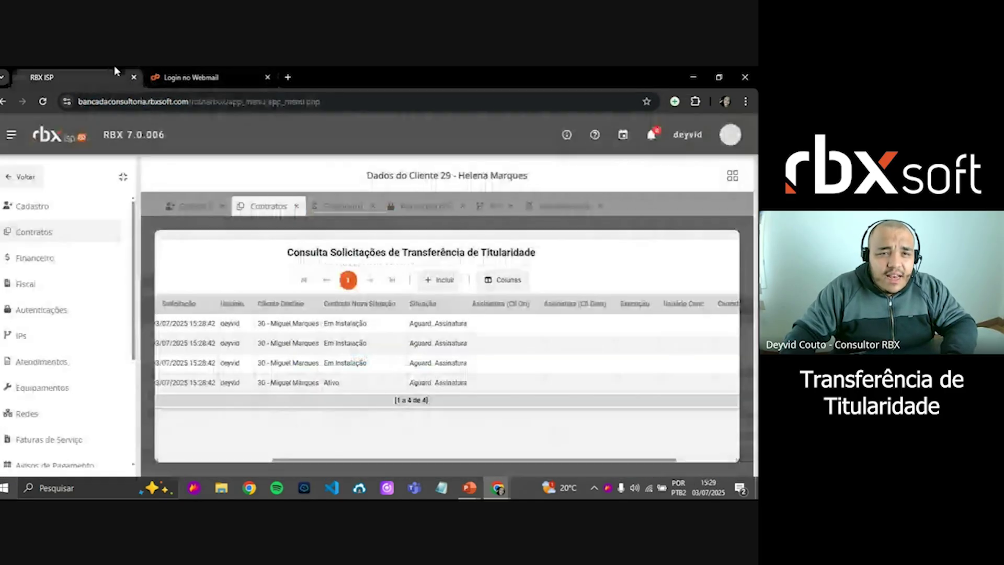
left_click(183, 74)
left_click(401, 354)
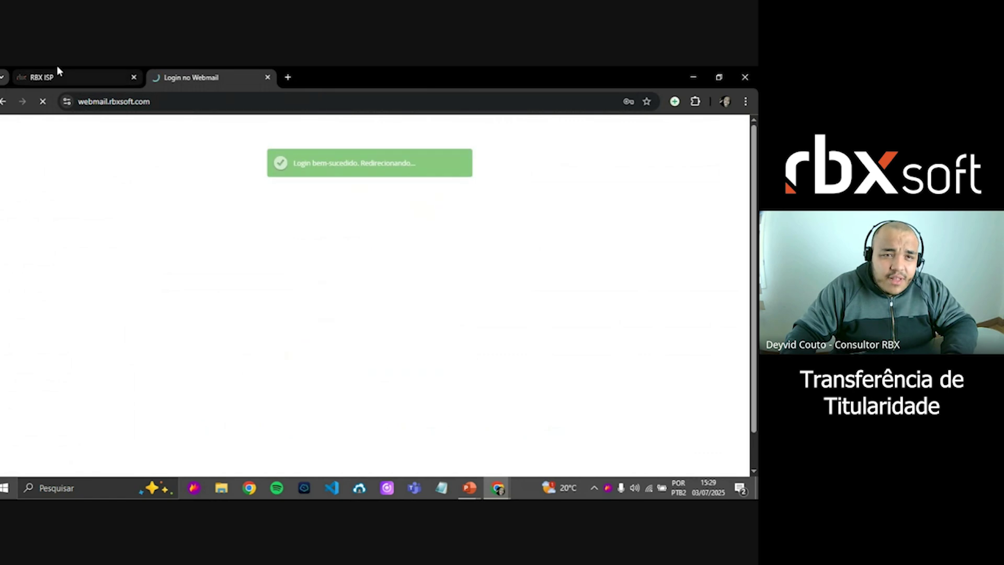
left_click(55, 67)
left_click(152, 77)
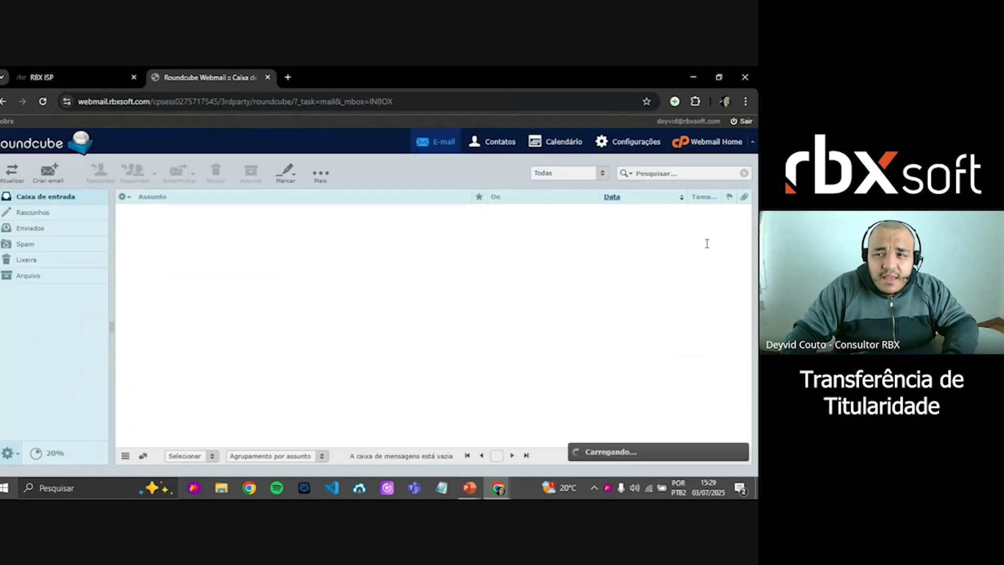
left_click(267, 77)
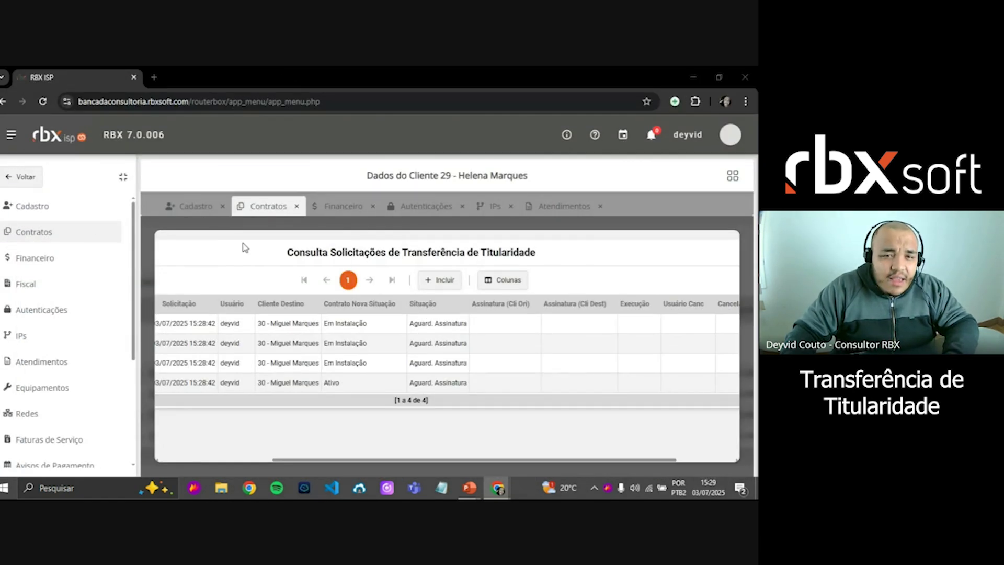
Issue the Webinar NFCom transfer contract with the Transferencia de Titularidade model, view the PDF and close it.
left_click(492, 341)
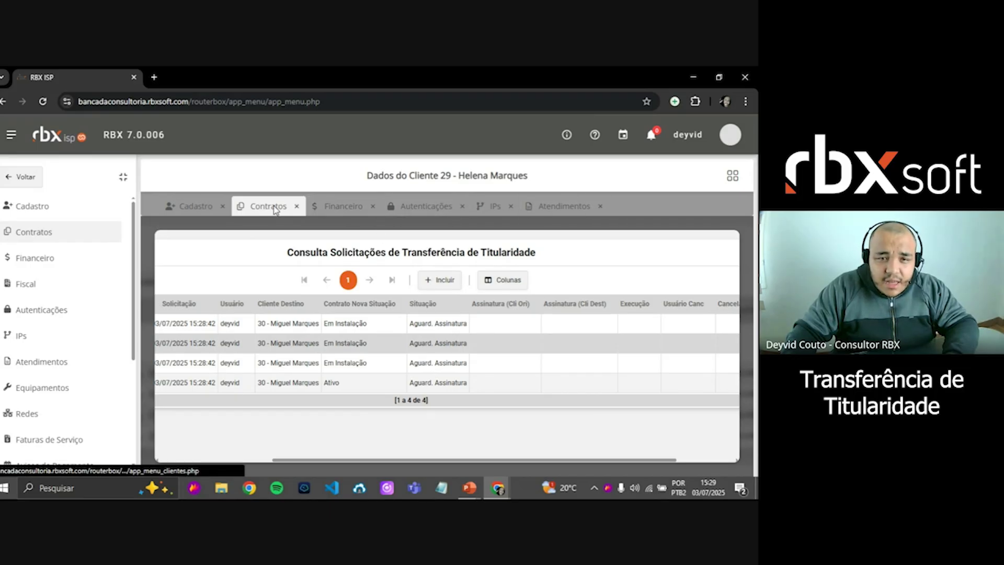
scroll(580, 345, "right", 3)
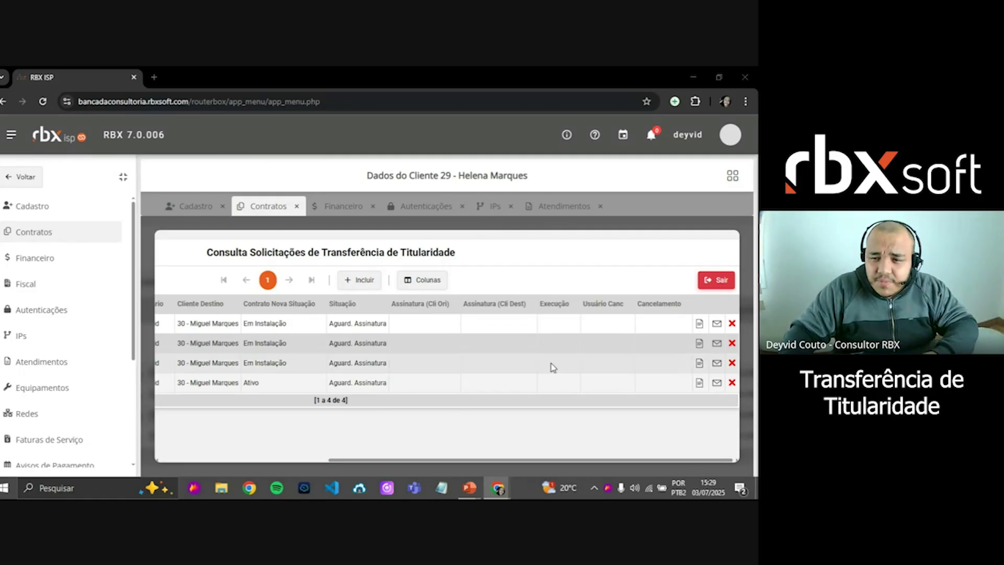
left_click(699, 383)
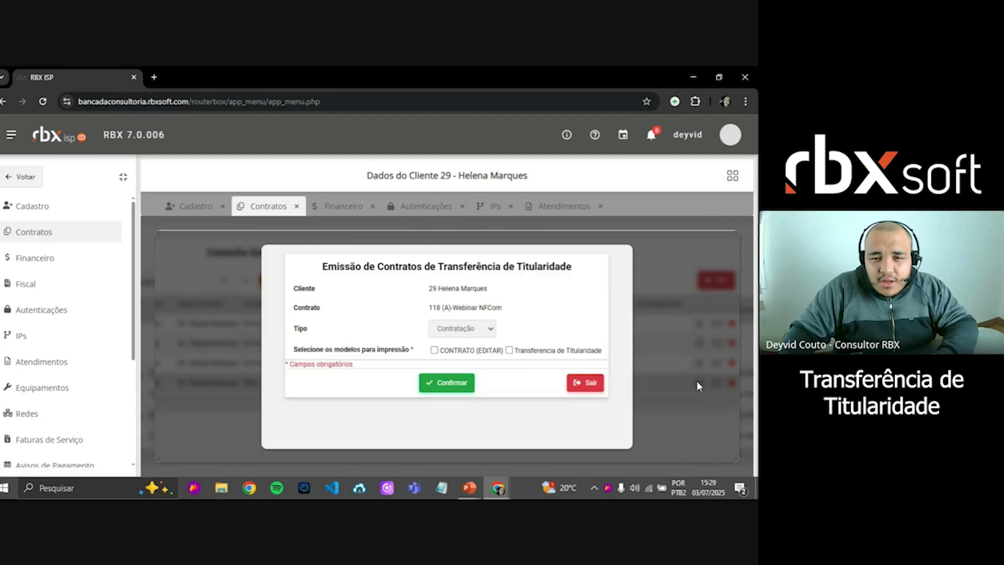
left_click(533, 349)
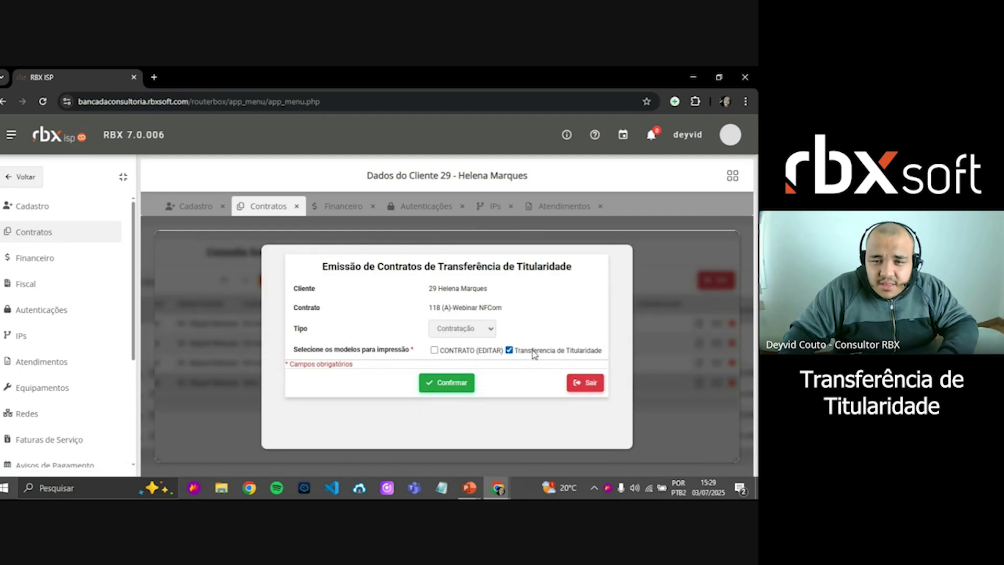
left_click(440, 382)
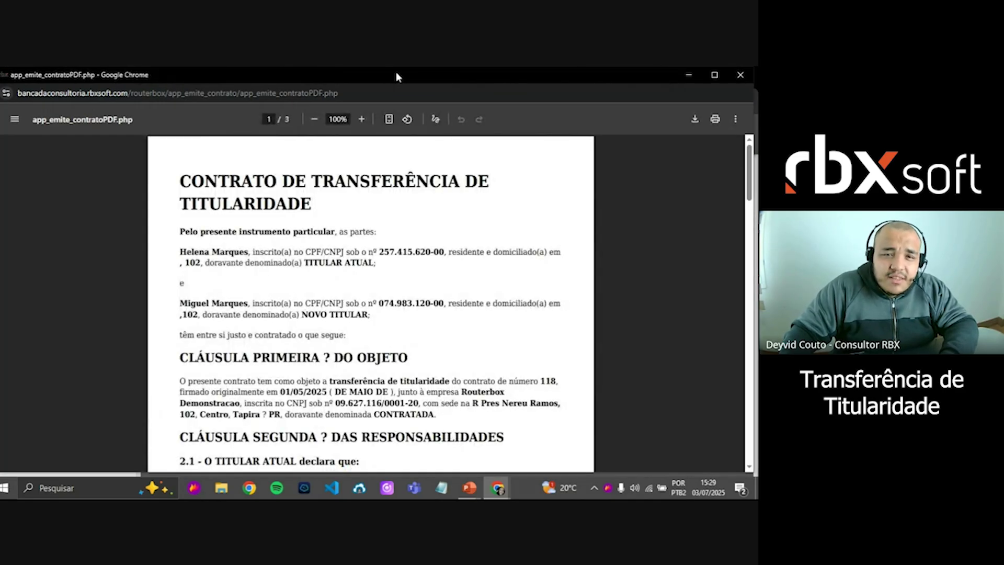
left_click(741, 75)
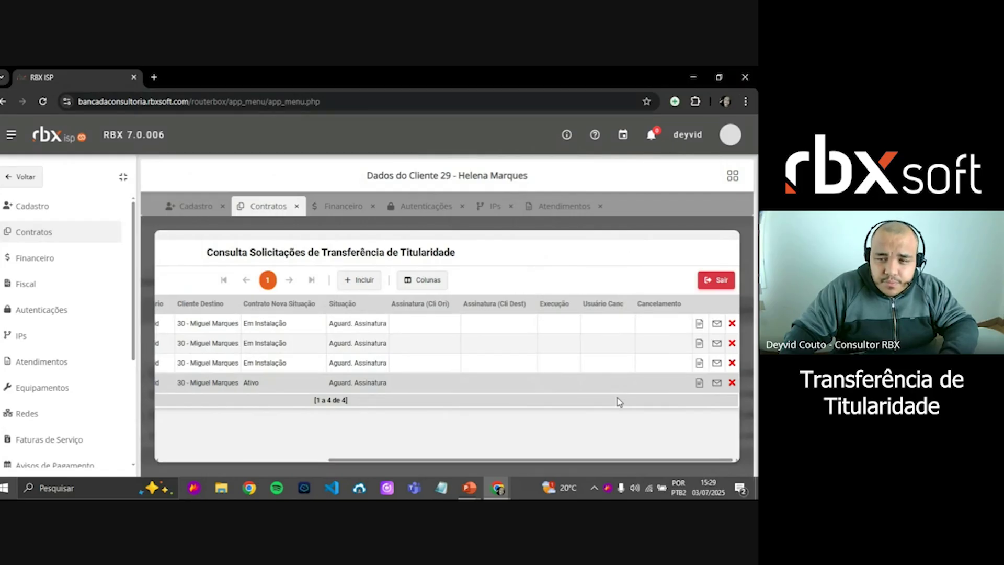
Send the Webinar NFCom transfer contract by e-mail to the Cliente de Origem and the Cliente de Destino.
left_click(718, 385)
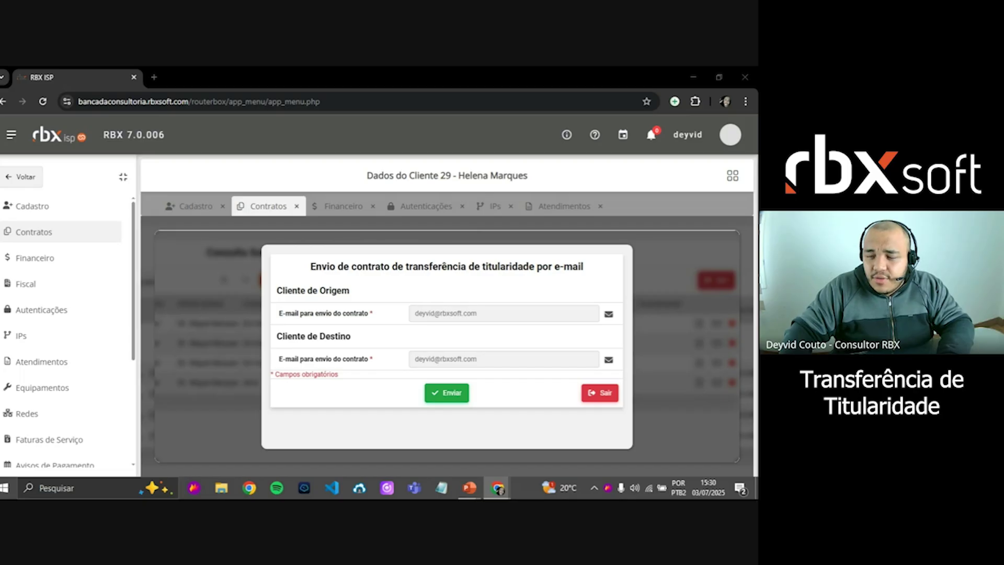
left_click(505, 355)
double_click(504, 356)
left_click(493, 355)
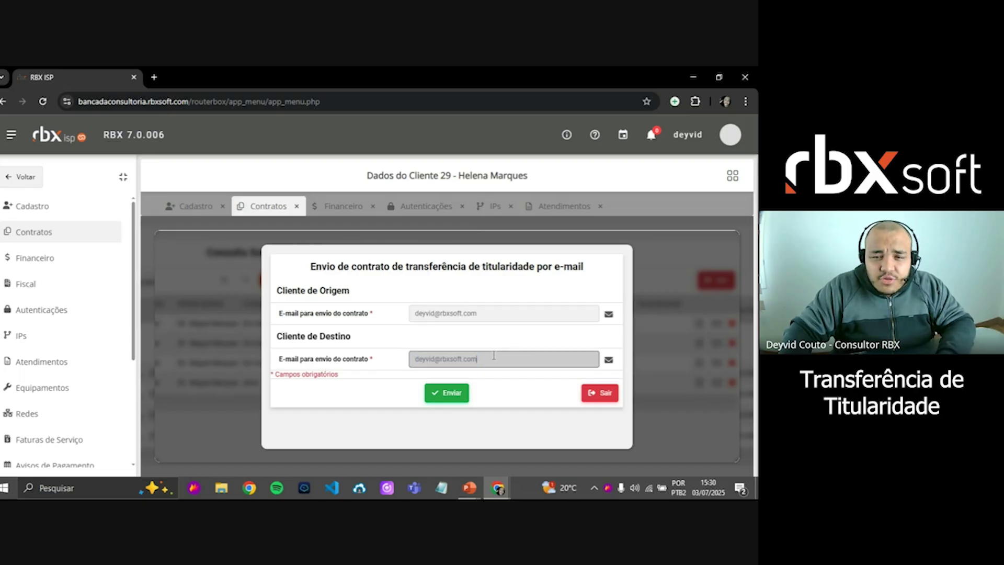
left_click(483, 387)
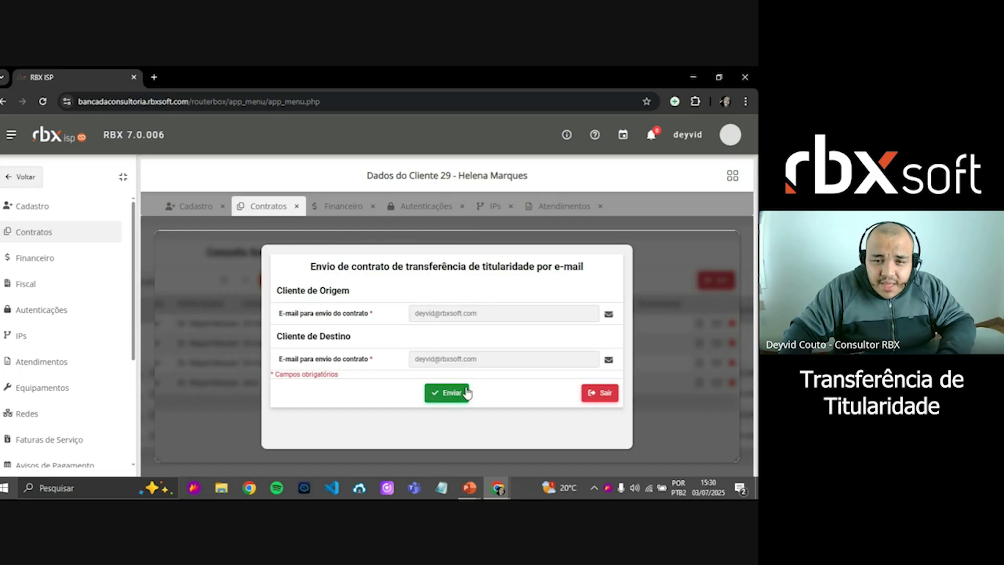
left_click(467, 392)
left_click(471, 171)
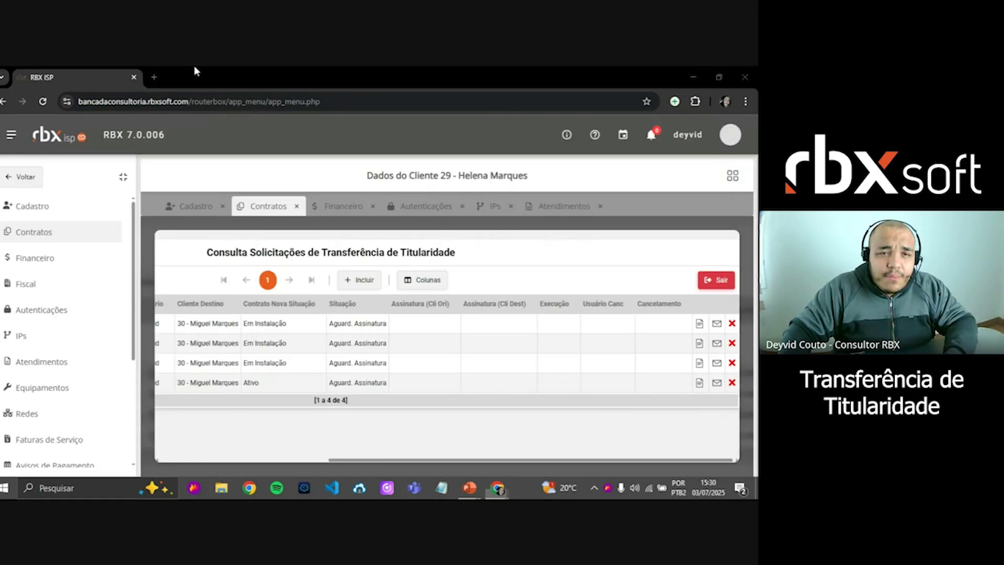
Switch to the Roundcube webmail and search the inbox for "troca".
left_click_drag(196, 69, 209, 77)
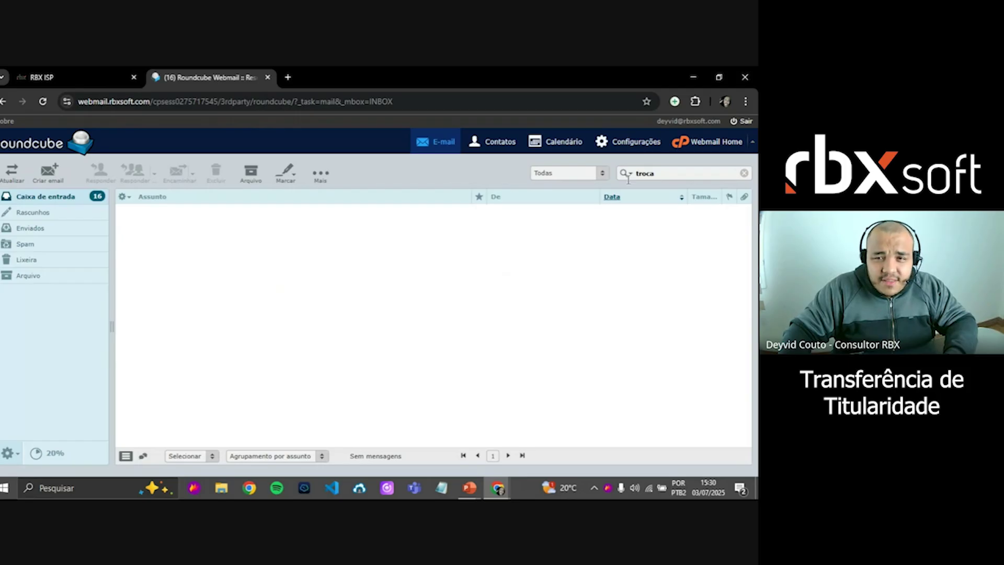
left_click(660, 174)
key("Return")
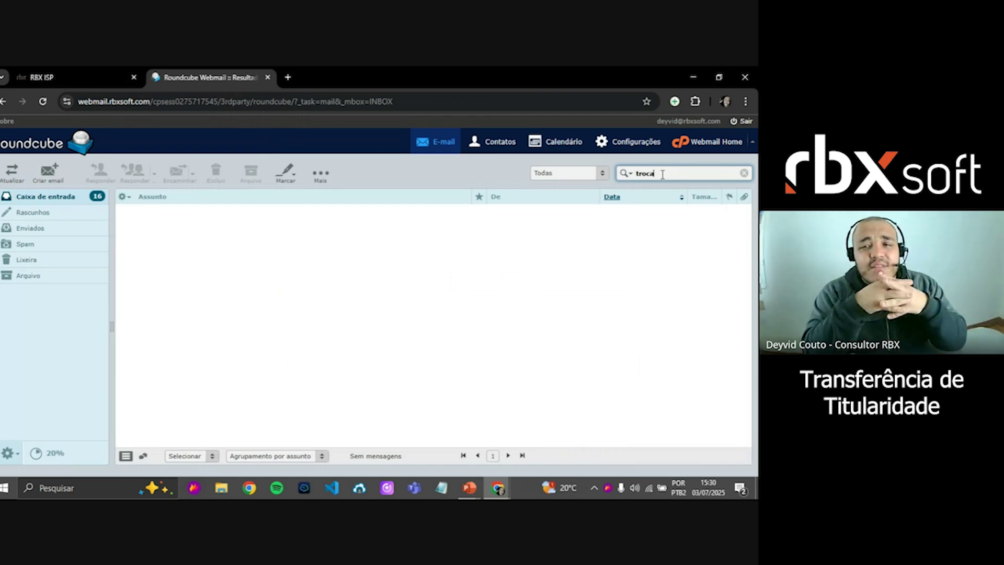
Return to RBX ISP and review the four requests in Consulta Solicitações de Transferência de Titularidade, including their status and signature columns.
left_click(118, 71)
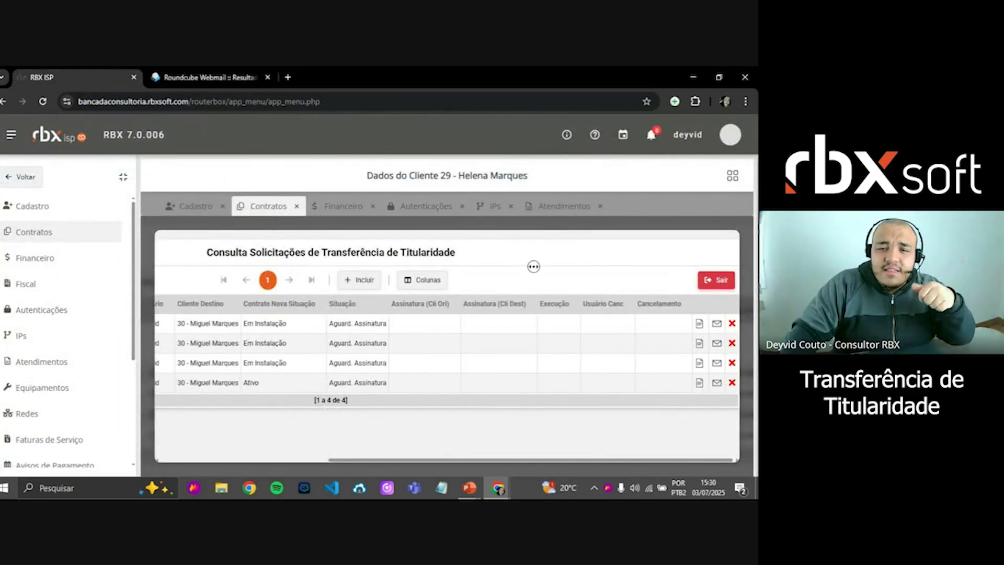
scroll(534, 266, "left", 5)
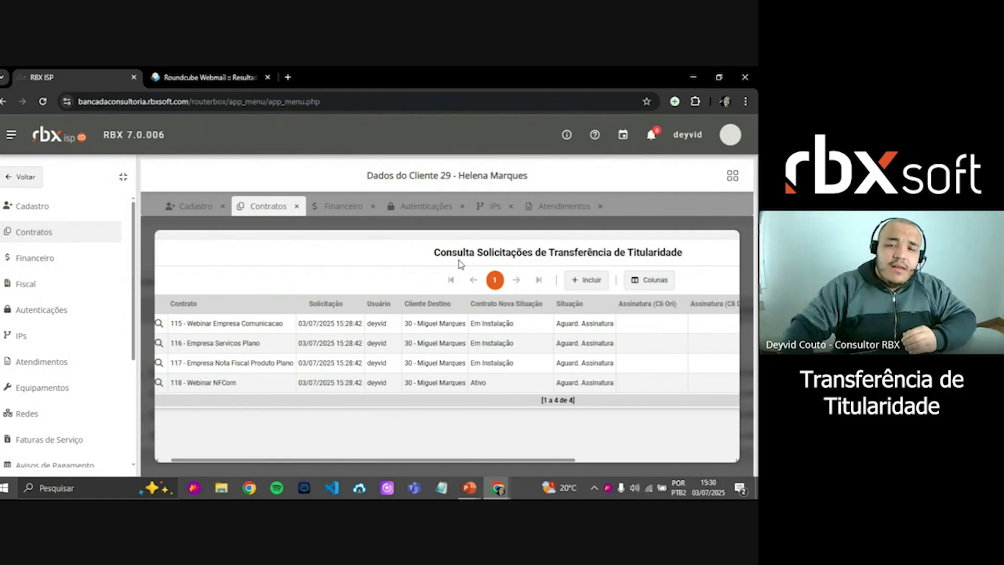
scroll(460, 265, "right", 5)
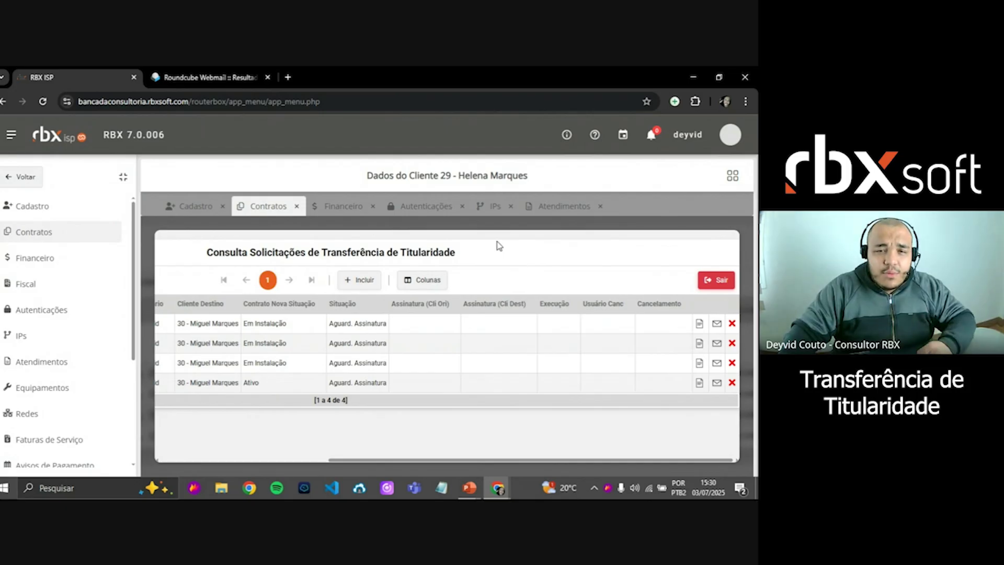
Repeat the "troca" search in the webmail and open the second "RBXSOFT - Troca de titularidade de contrato" message.
left_click(194, 73)
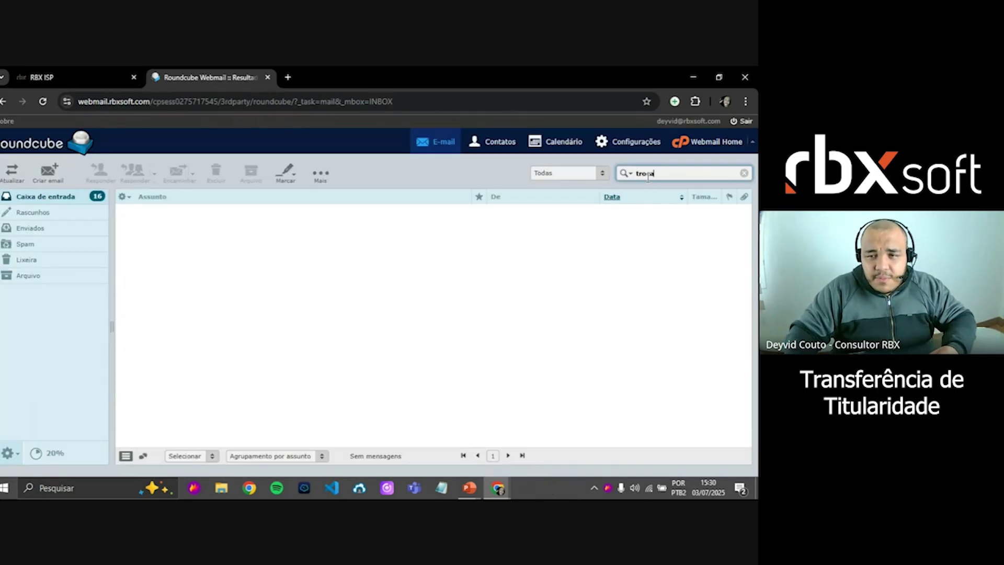
key("Return")
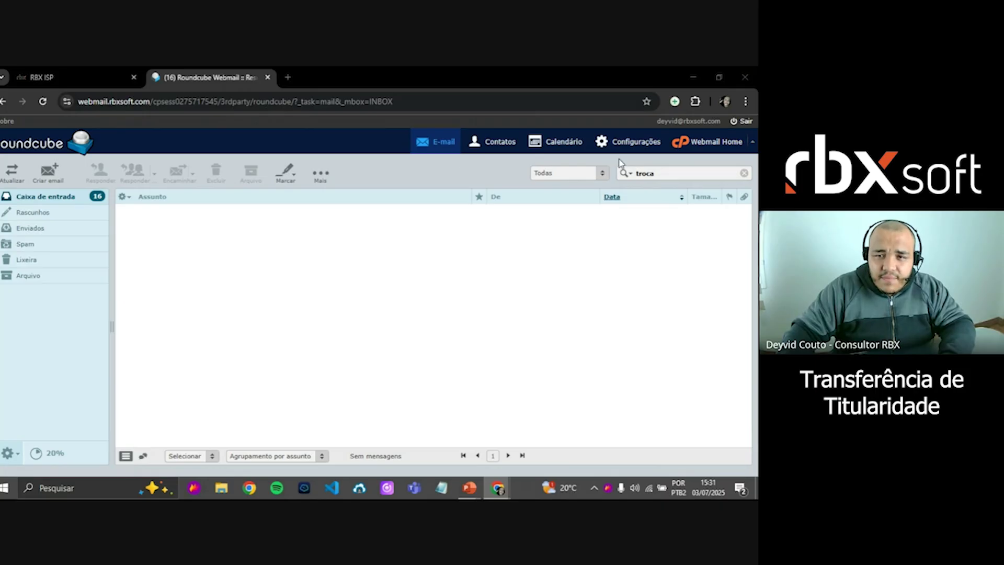
left_click(661, 179)
key("Return")
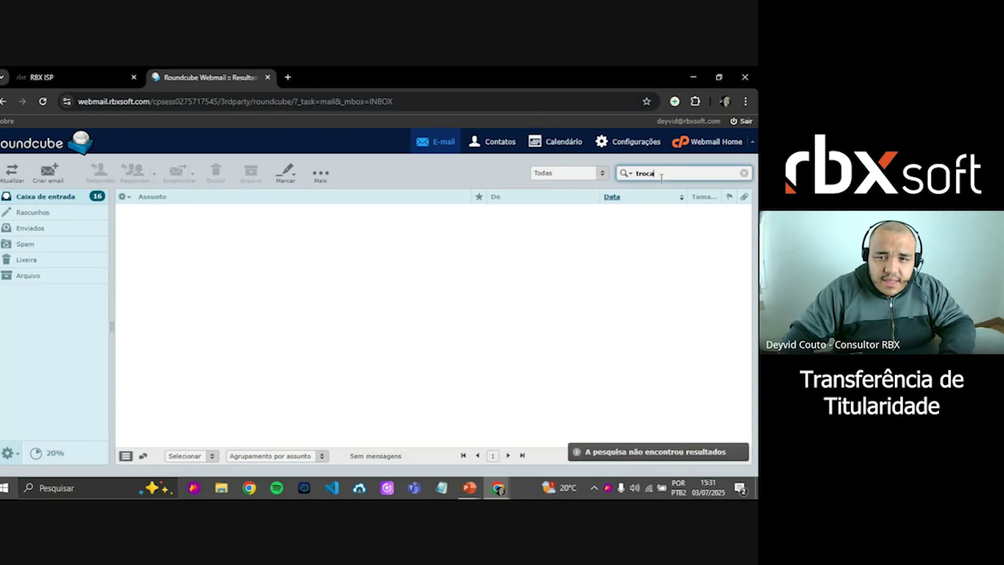
key("Return")
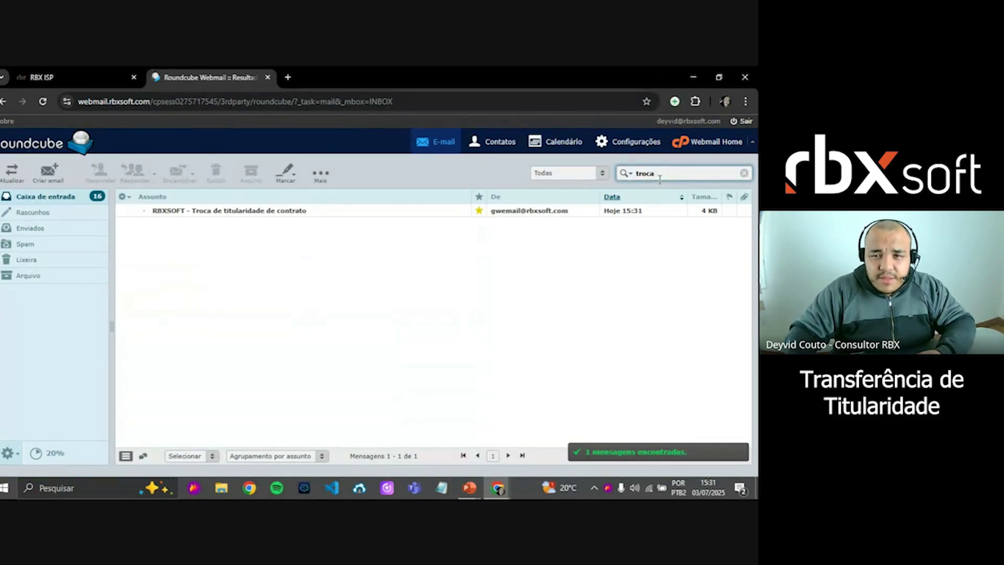
key("Return")
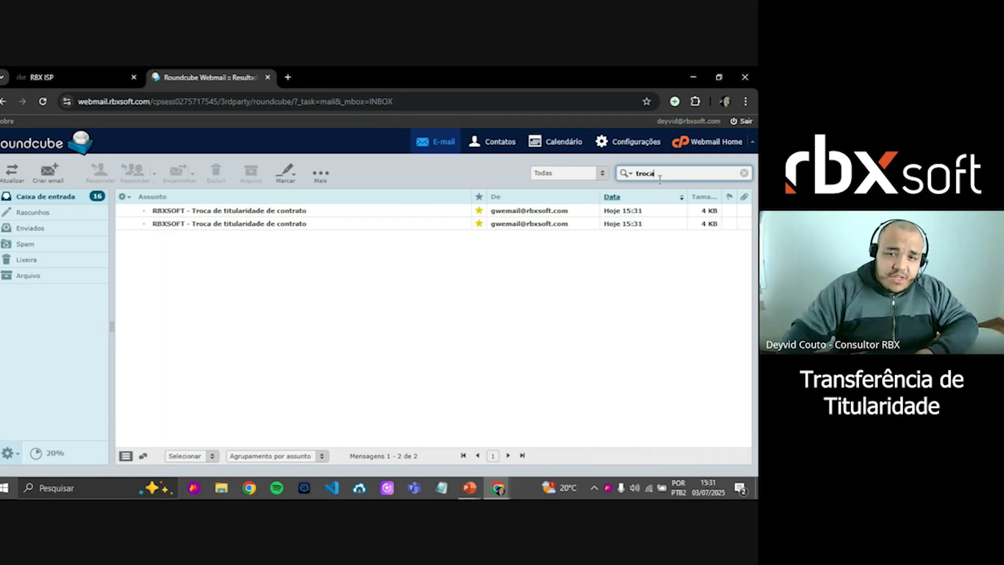
left_click(201, 224)
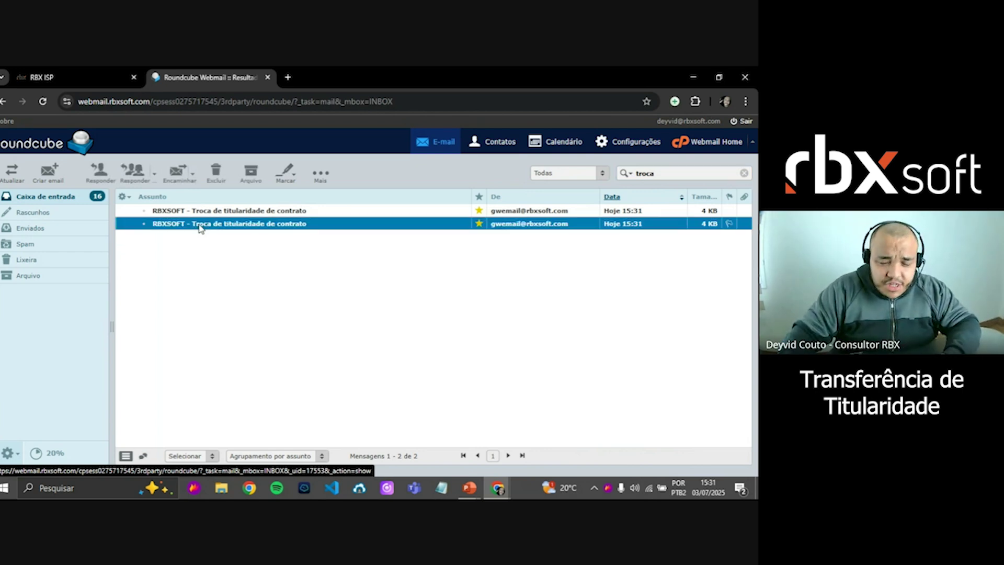
double_click(206, 228)
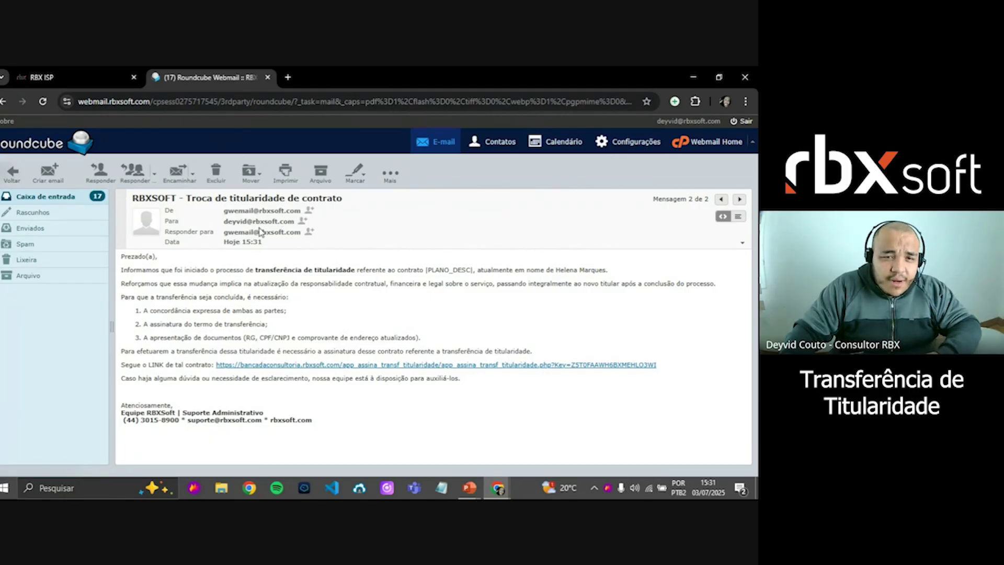
Read the transfer notice in the opened message, including the paragraph on the transferência de titularidade.
left_click_drag(119, 267, 164, 297)
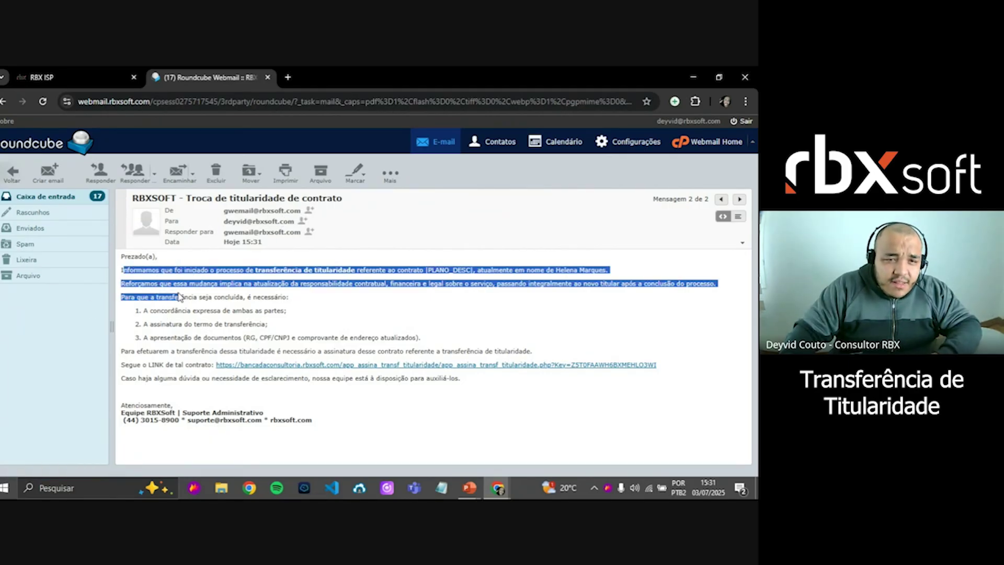
left_click(228, 269)
left_click_drag(228, 270, 377, 270)
left_click(373, 270)
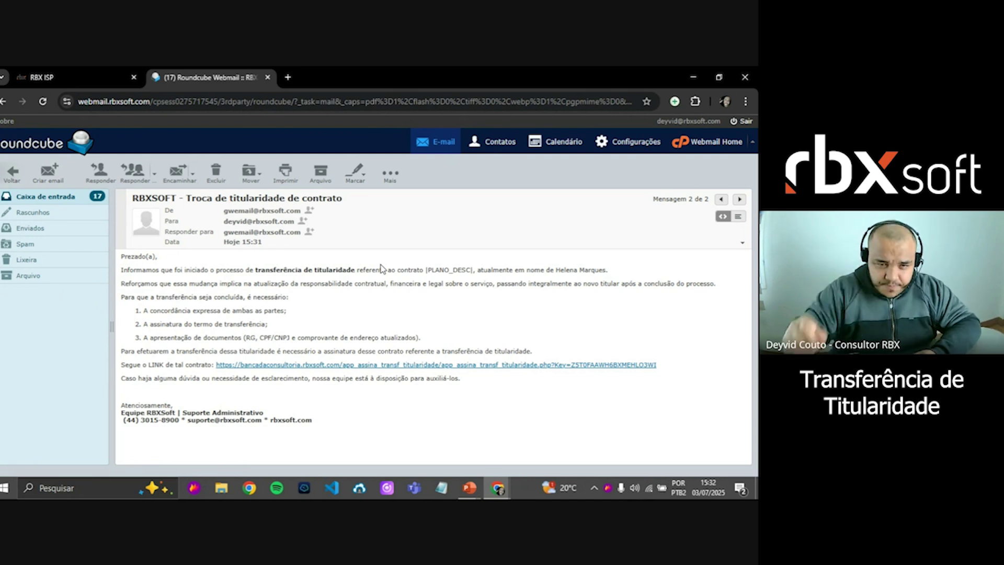
Copy the contract signing link from the message and open it in an incognito browser window.
left_click_drag(658, 364, 214, 362)
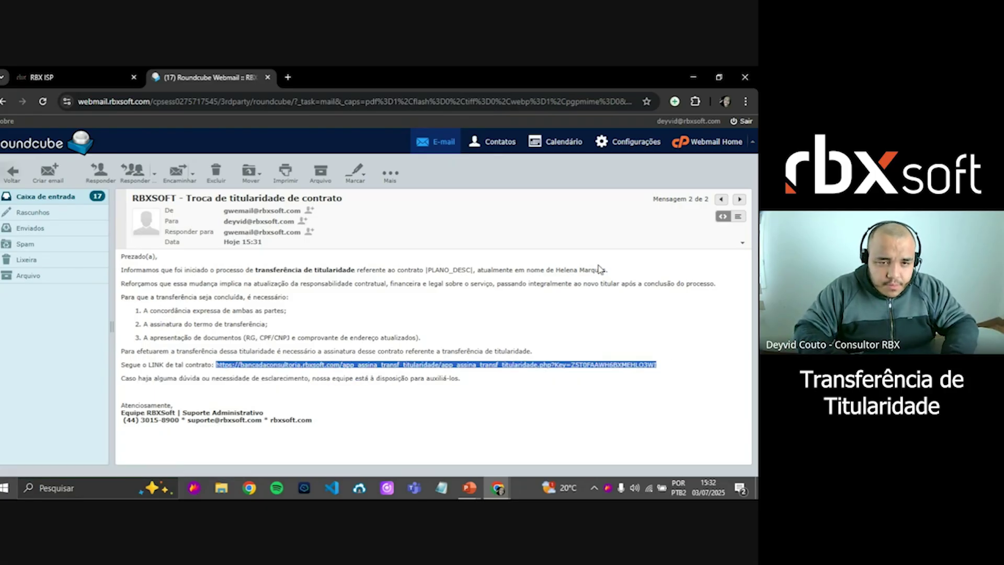
key("ctrl+c")
key("ctrl+shift+n")
key("ctrl+v")
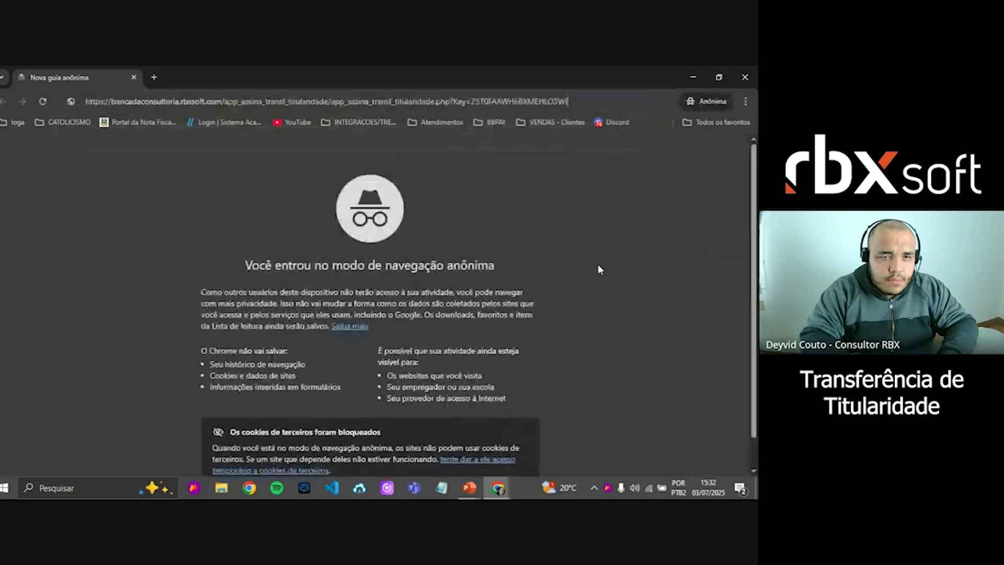
key("Return")
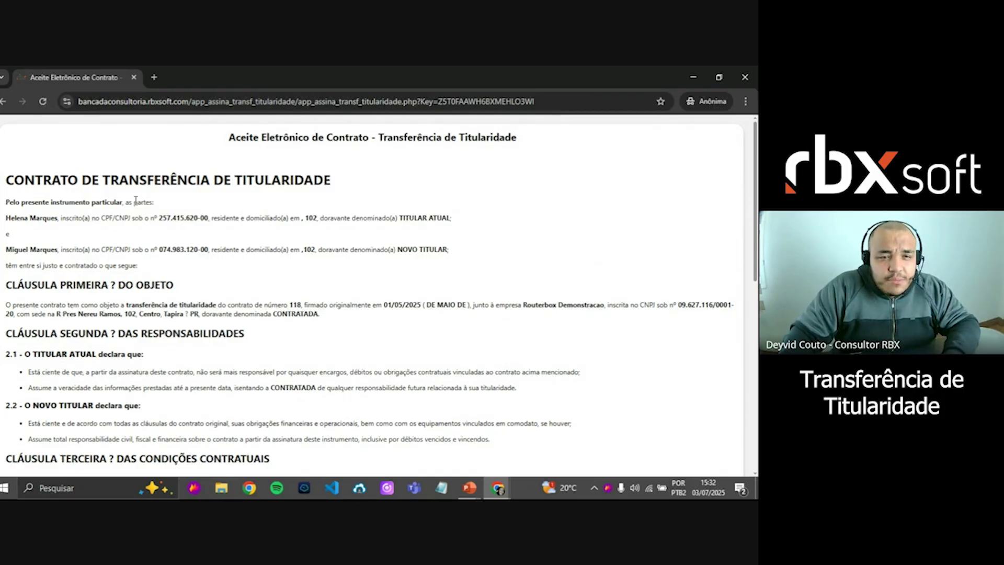
Examine the identification details of the TITULAR ATUAL and the NOVO TITULAR at the start of the transfer contract.
triple_click(28, 216)
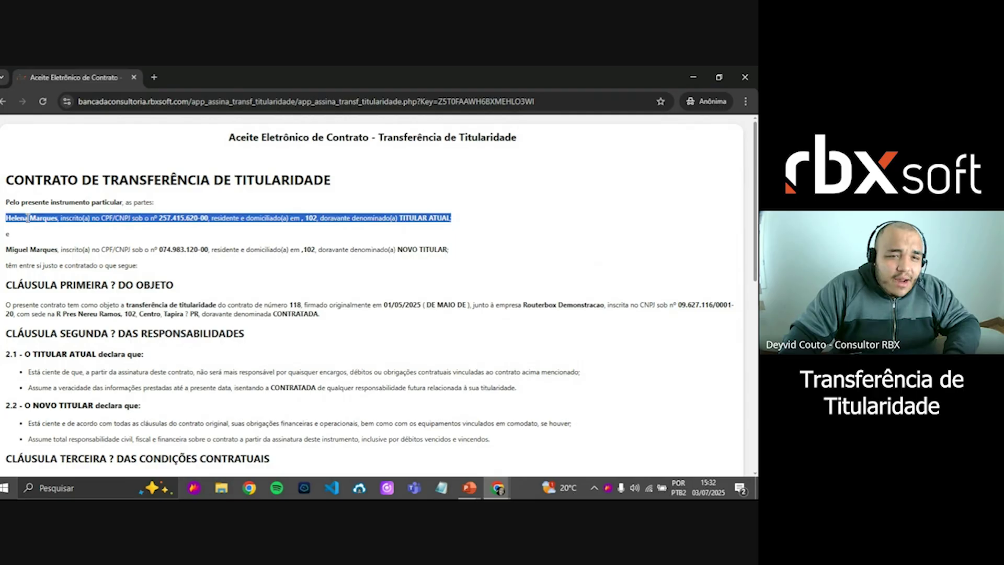
left_click(264, 213)
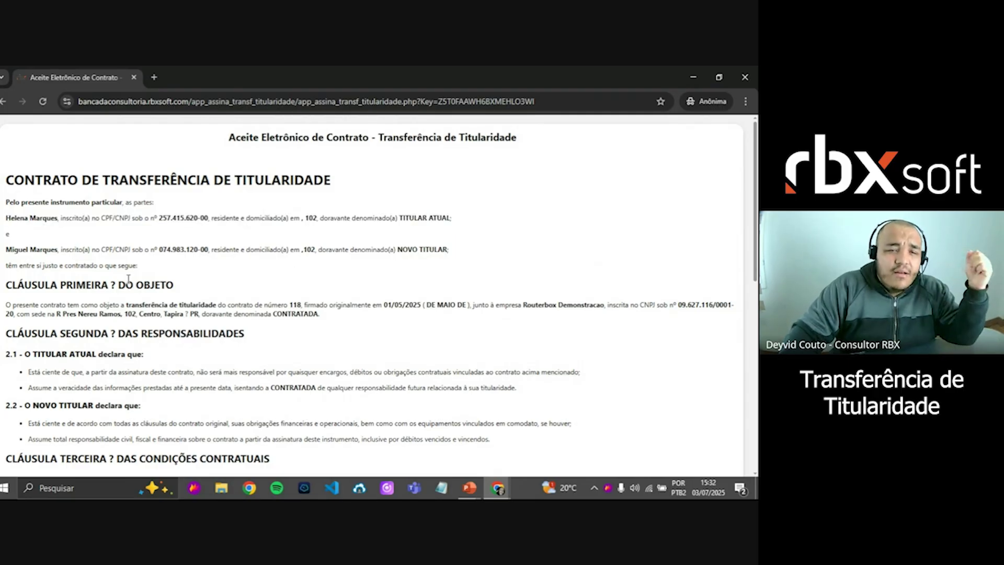
triple_click(426, 249)
left_click(192, 255)
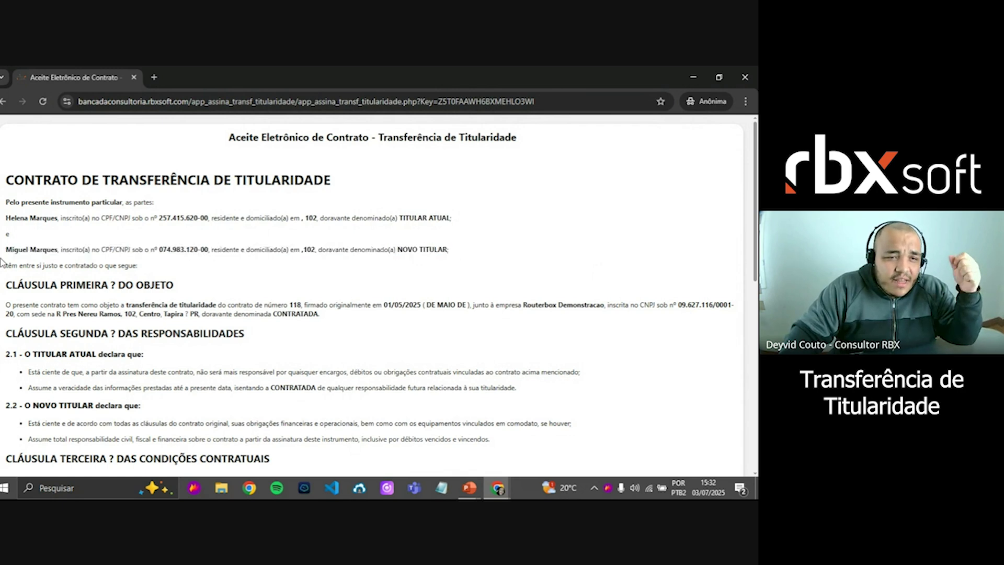
double_click(18, 250)
left_click(82, 249)
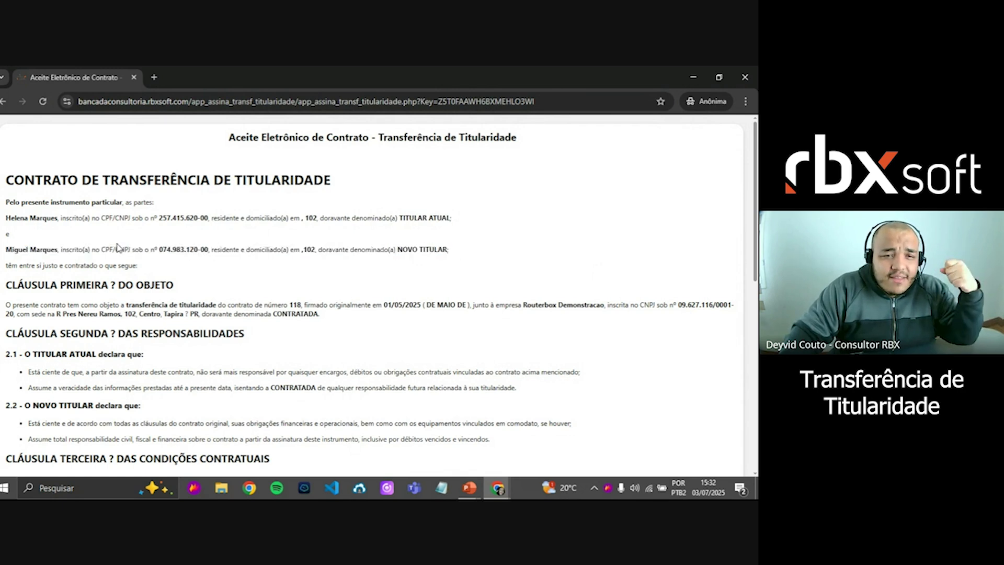
double_click(197, 250)
left_click(197, 254)
Review the transfer contract's clauses, from the object and responsibilities through the final provisions and signature blocks.
scroll(283, 254, "down", 3)
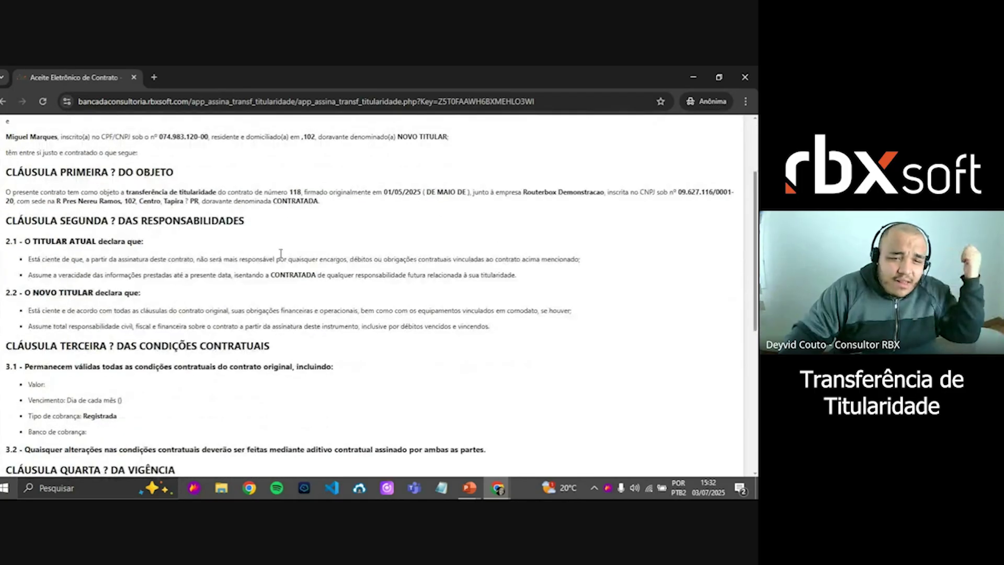
scroll(289, 252, "up", 2)
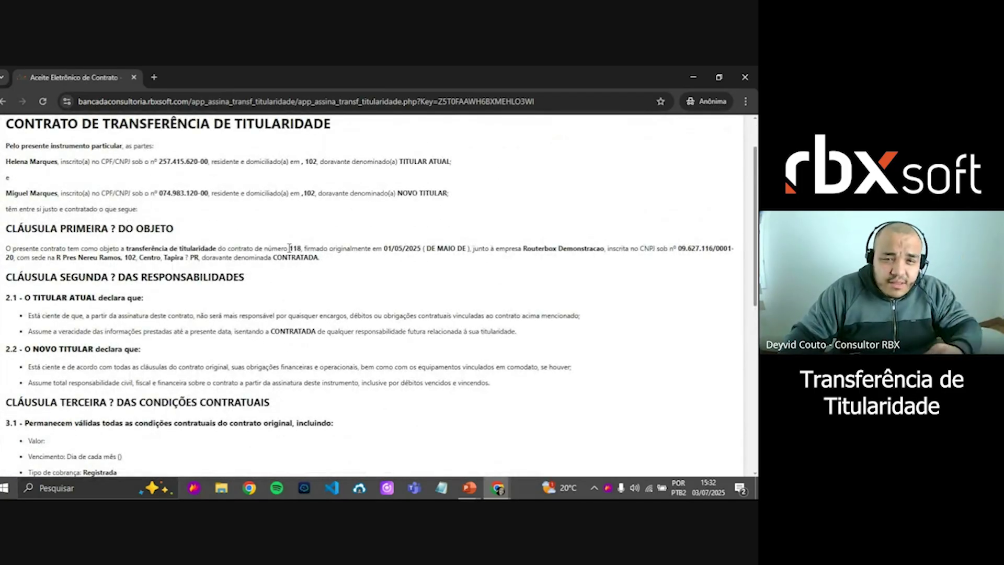
scroll(289, 249, "up", 1)
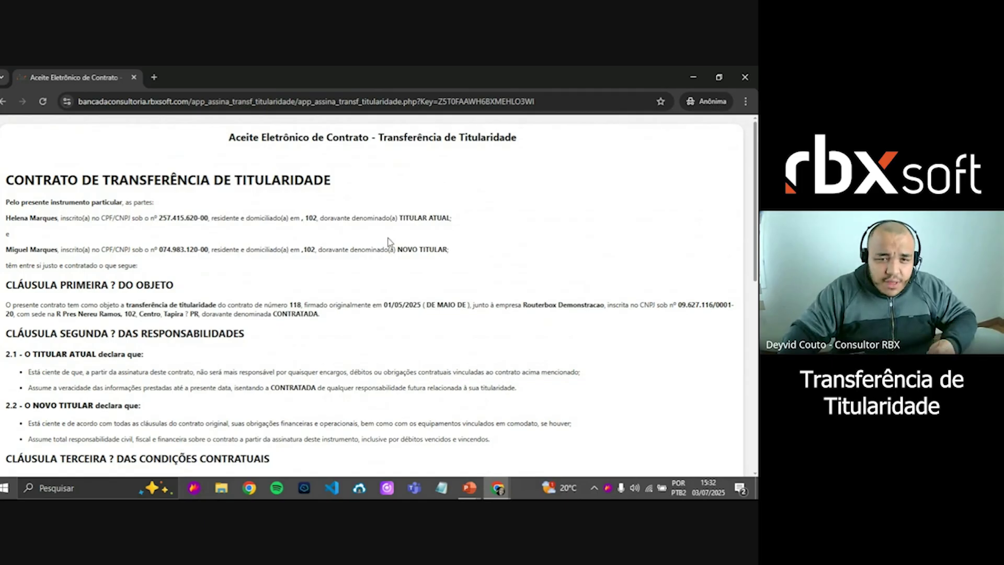
scroll(501, 239, "down", 1)
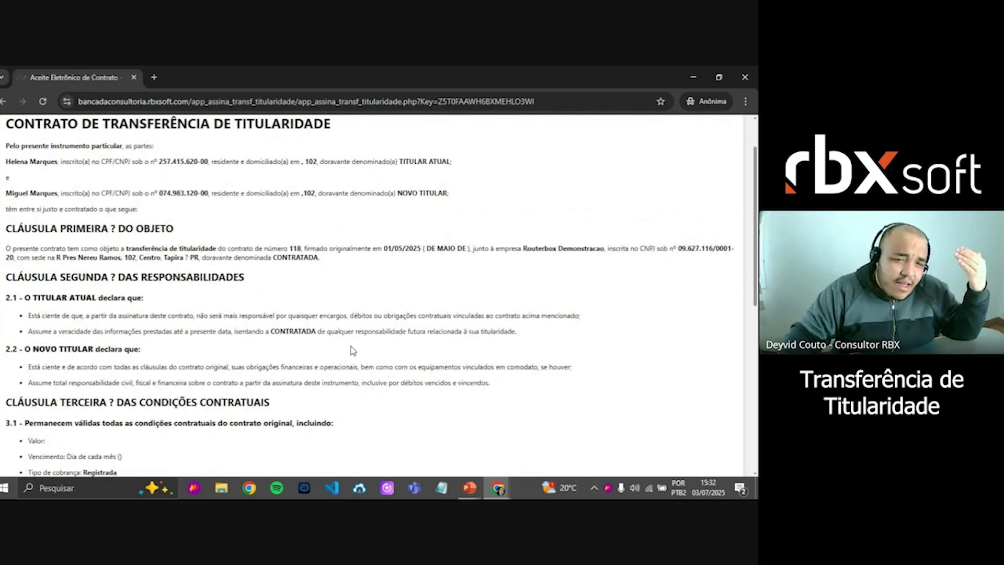
scroll(353, 350, "down", 3)
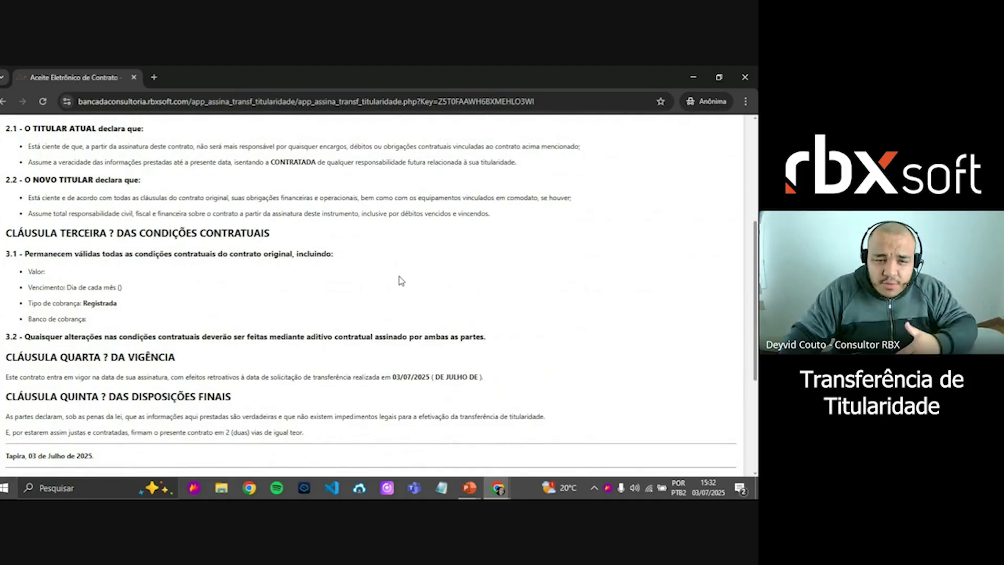
scroll(400, 276, "down", 4)
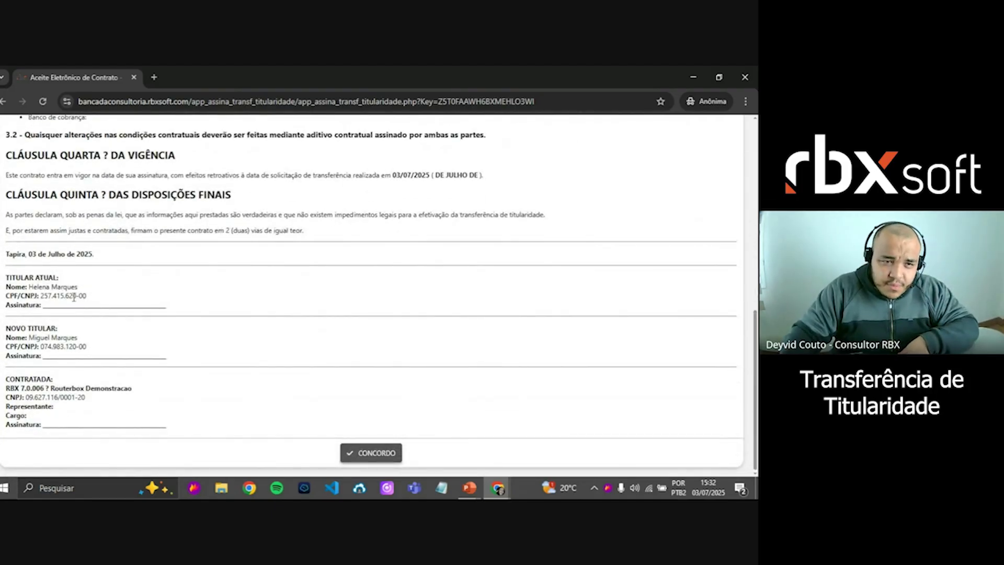
scroll(73, 297, "up", 9)
scroll(103, 280, "down", 6)
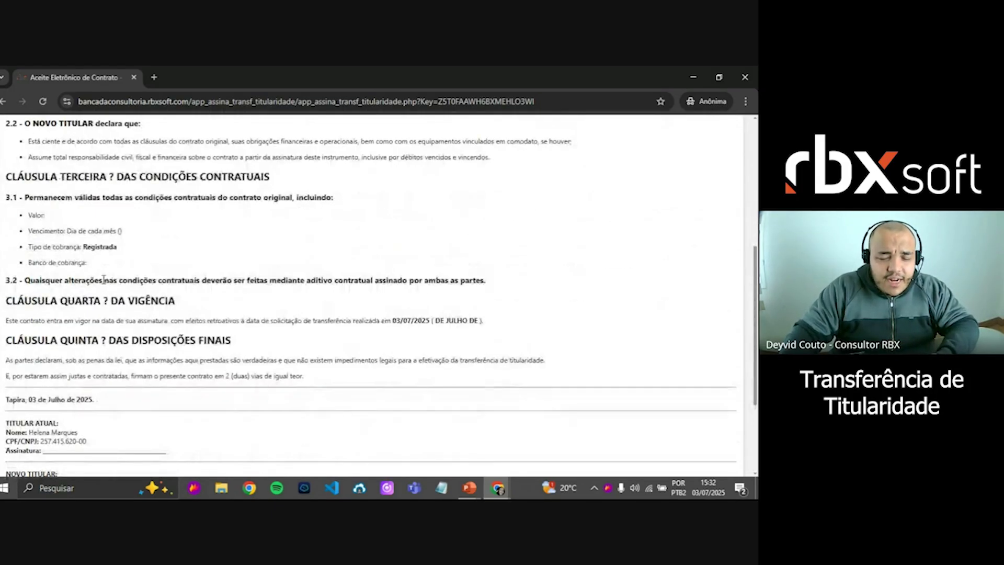
scroll(361, 397, "down", 3)
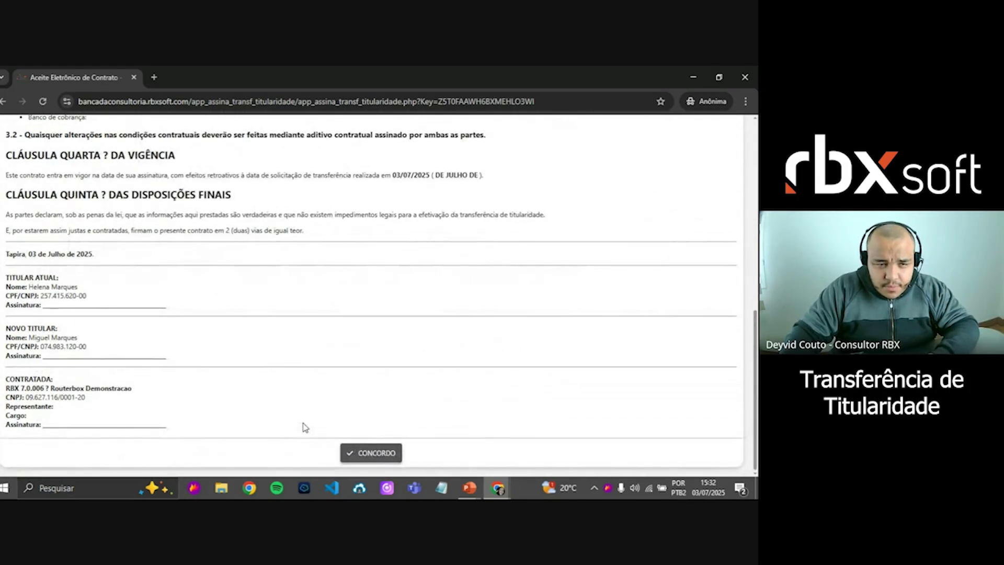
Agree to the transfer contract to sign it for the Cliente de Origem, and close the incognito window.
left_click(388, 463)
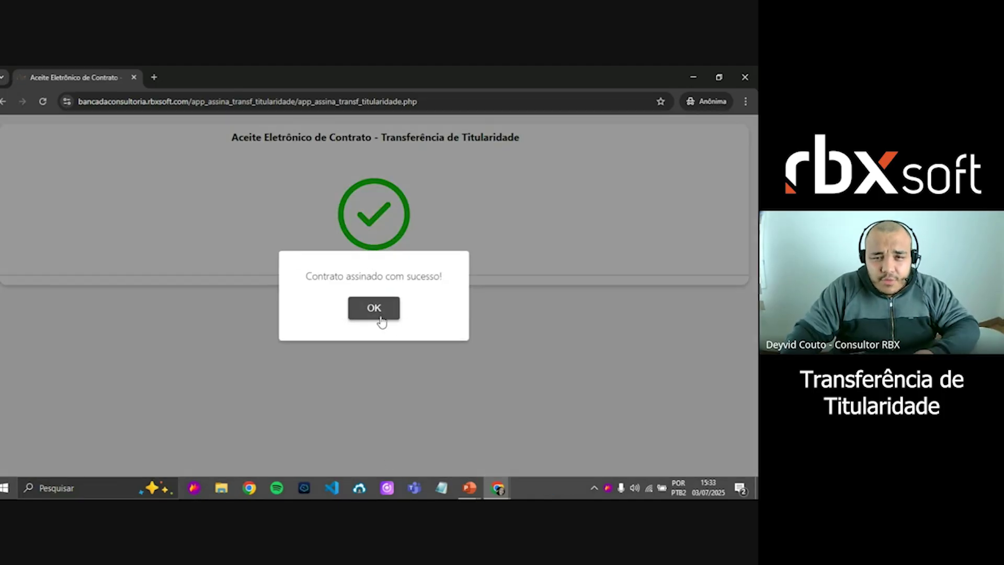
left_click(374, 314)
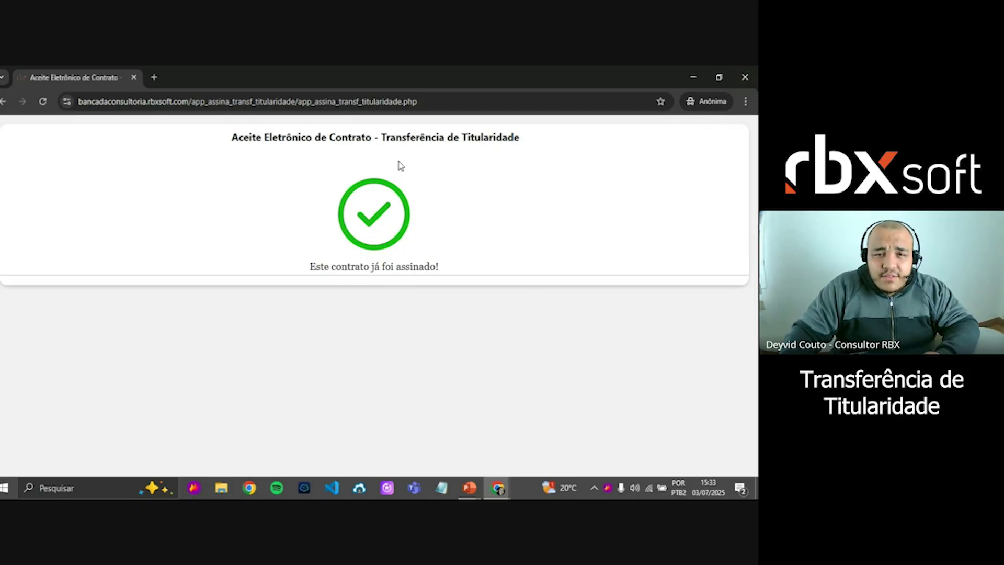
left_click(569, 140)
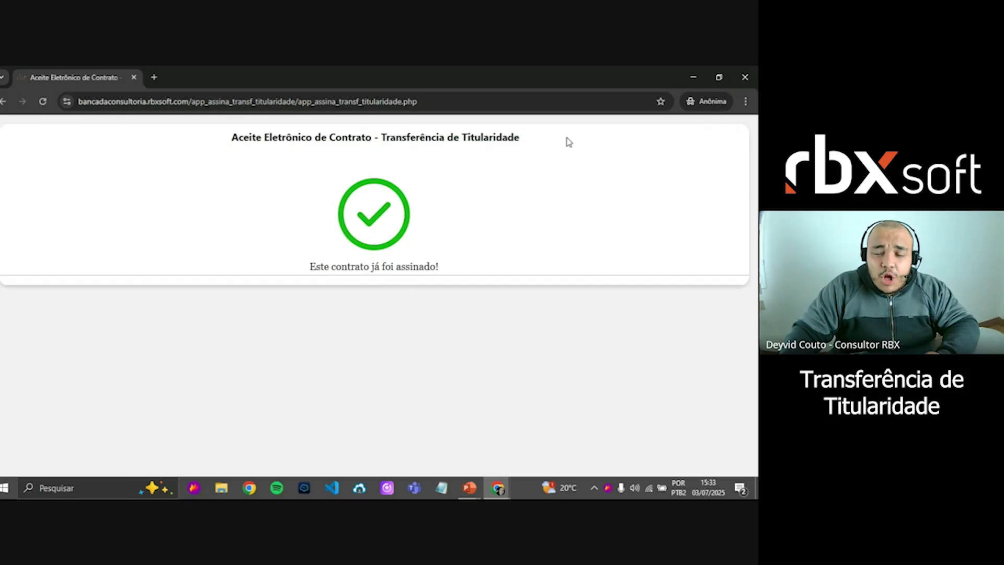
left_click(745, 77)
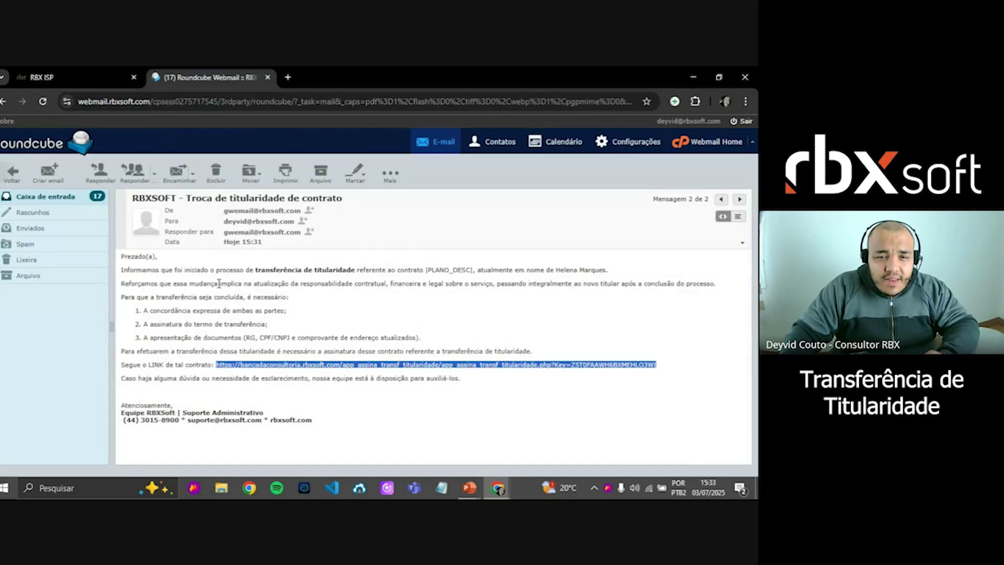
Return to the webmail's "troca" results and open the first "RBXSOFT - Troca de titularidade de contrato" message.
left_click(236, 337)
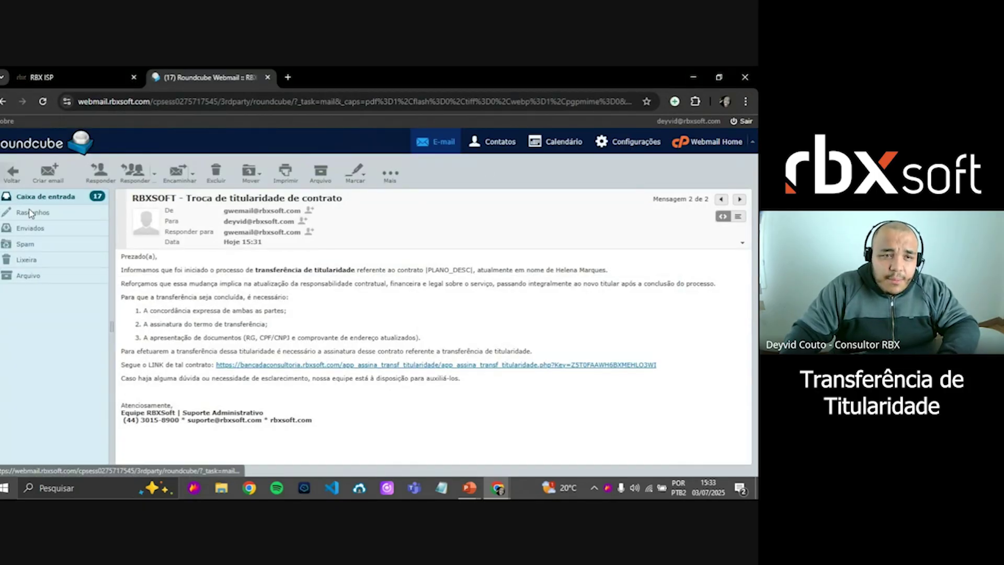
left_click(16, 177)
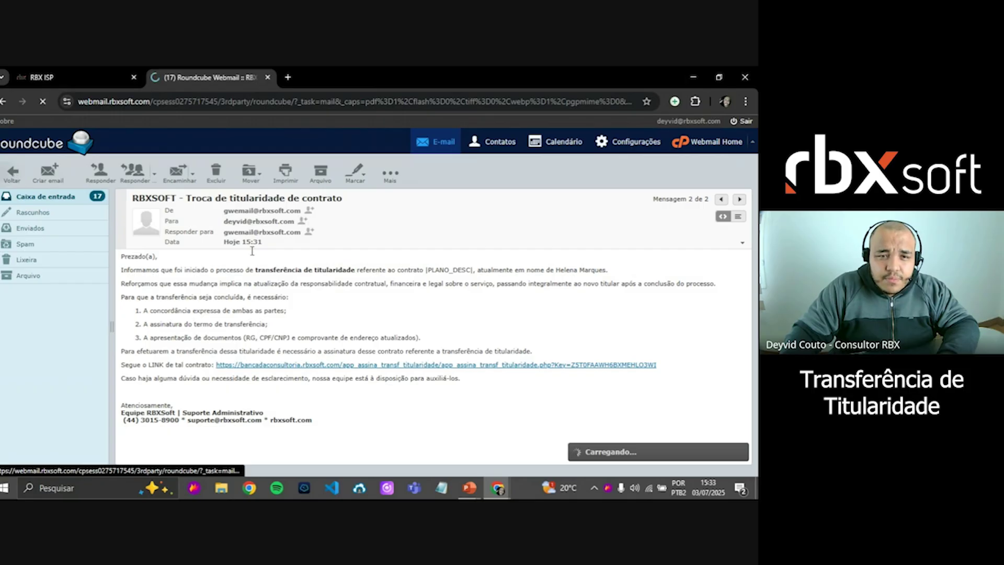
left_click(303, 214)
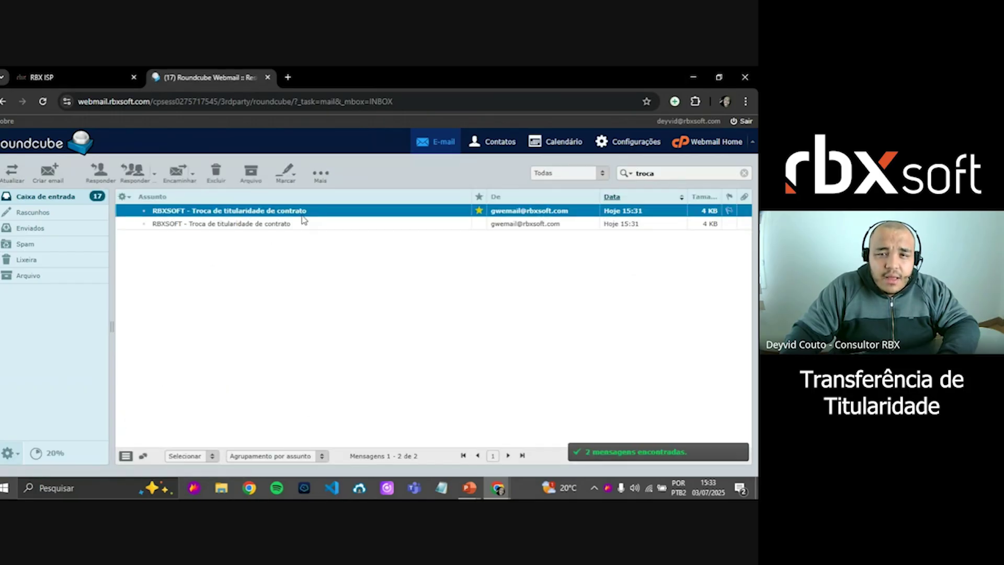
double_click(302, 212)
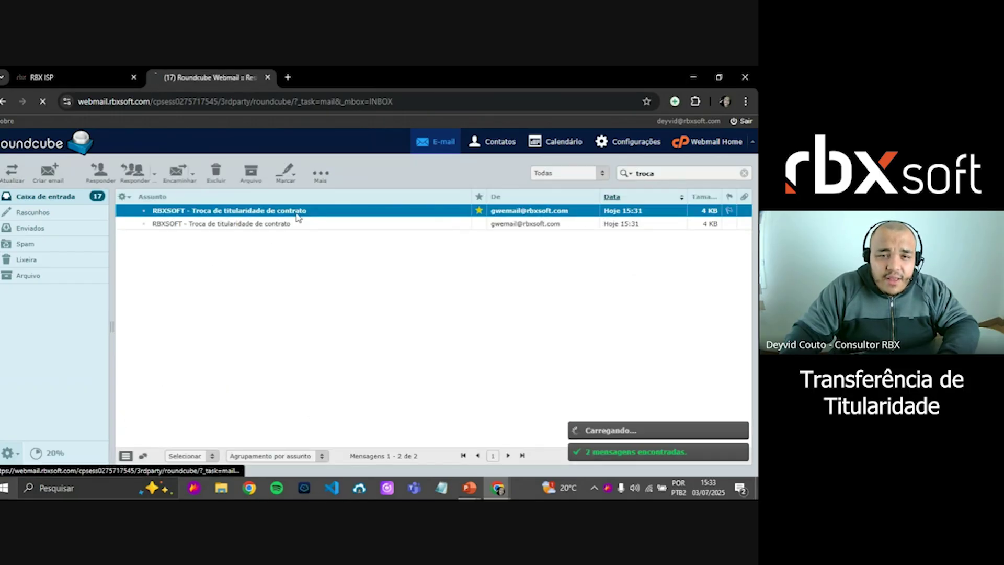
Switch to RBX ISP, refresh the transfer requests list and check the Assinatura (Cli Ori) column of the Ativo contract.
left_click(16, 74)
right_click(535, 259)
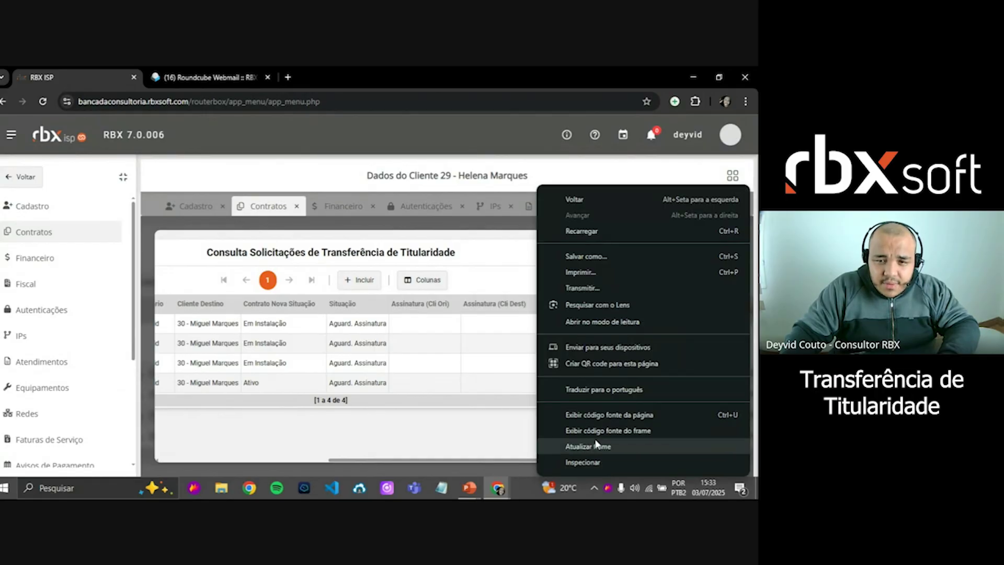
left_click(597, 446)
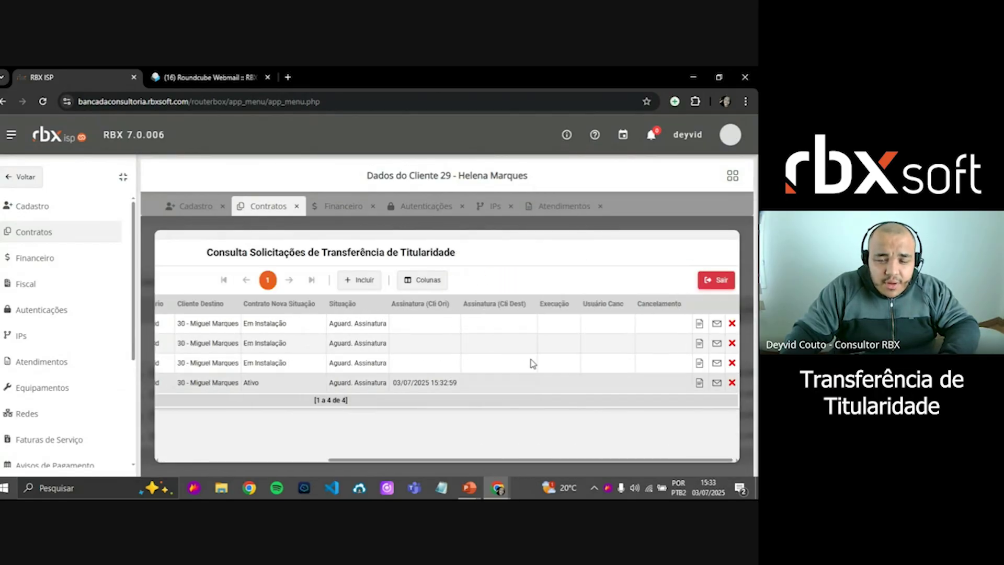
triple_click(417, 382)
Return to the webmail and open the signing link from the first message in a new incognito window.
left_click(246, 78)
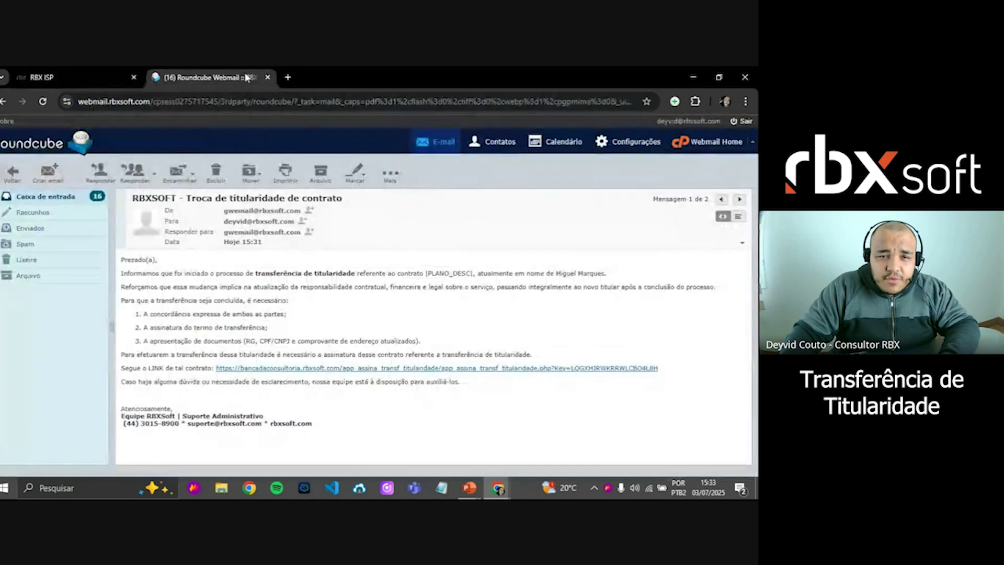
left_click_drag(659, 369, 246, 367)
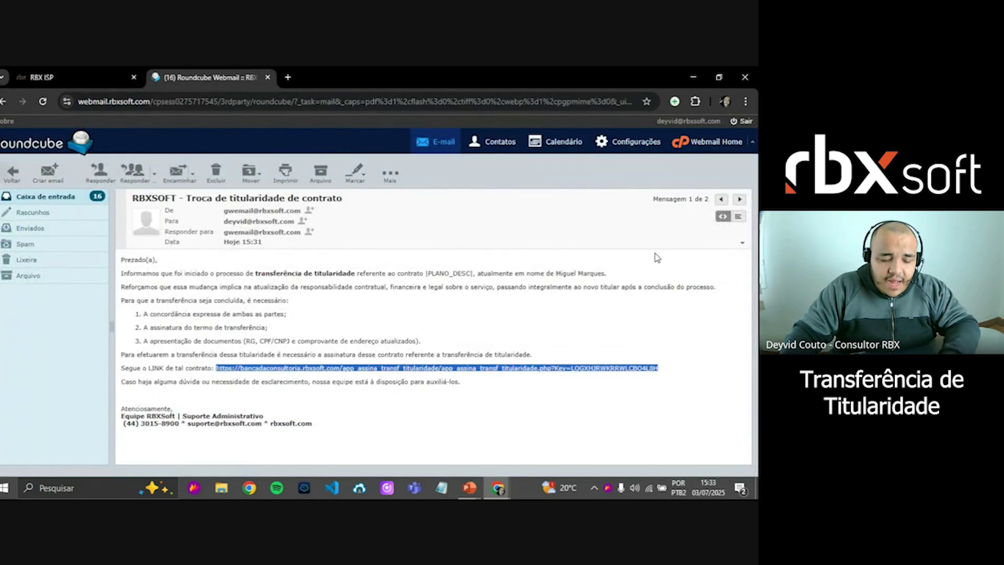
key("ctrl+c")
key("ctrl+shift+n")
key("ctrl+v")
key("Return")
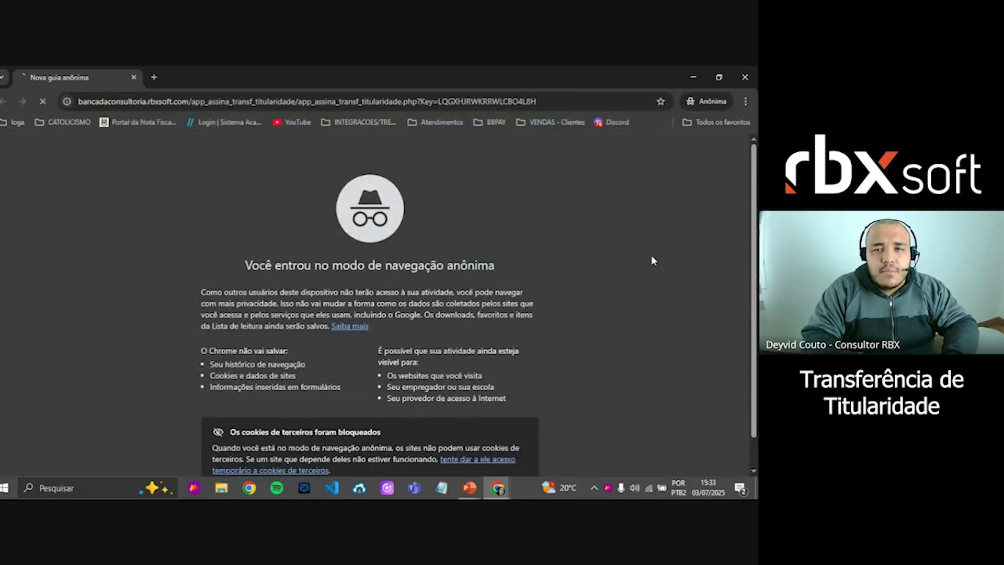
Agree to the transfer contract to sign it for the Cliente de Destino, and close the incognito window.
scroll(653, 209, "down", 10)
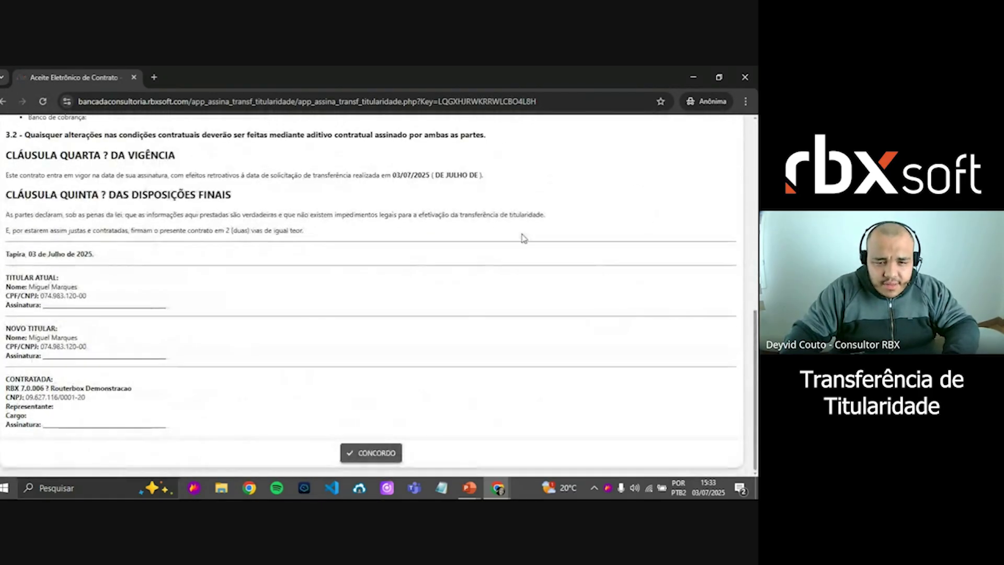
left_click(355, 453)
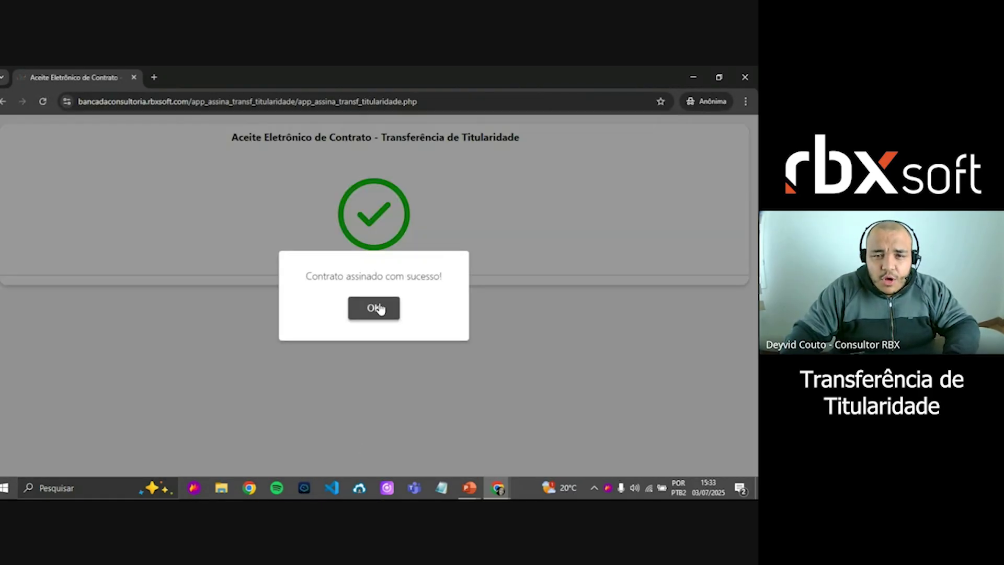
left_click(374, 307)
left_click(752, 71)
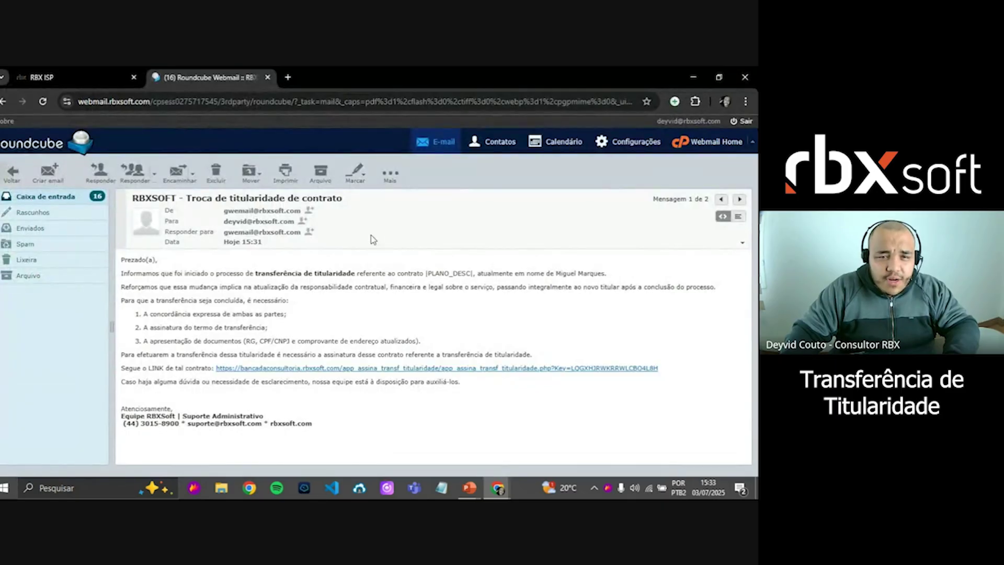
Go back to RBX ISP, refresh the transfer requests list and check the Situação and both signature columns.
left_click(70, 69)
right_click(463, 374)
left_click(517, 341)
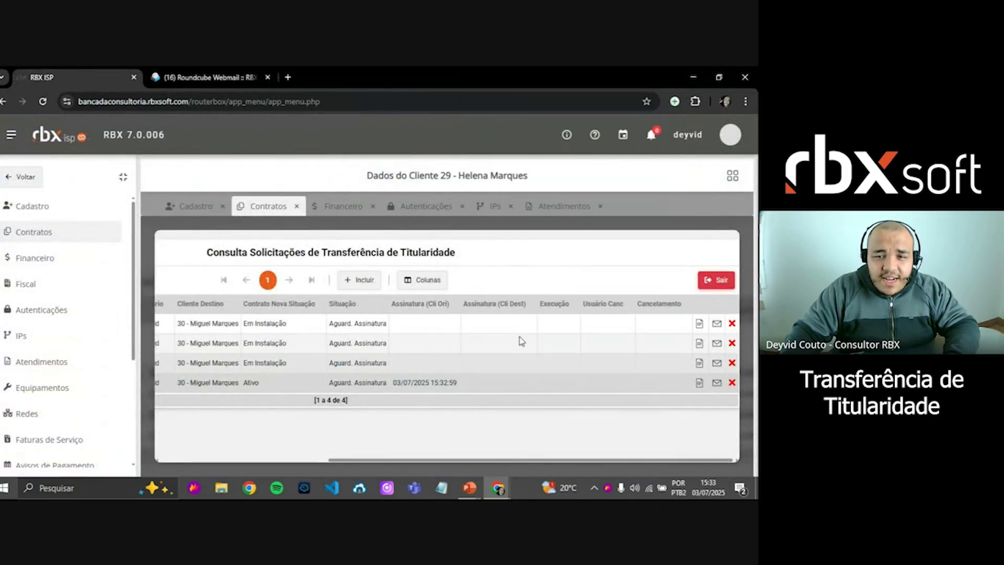
scroll(523, 335, "right", 5)
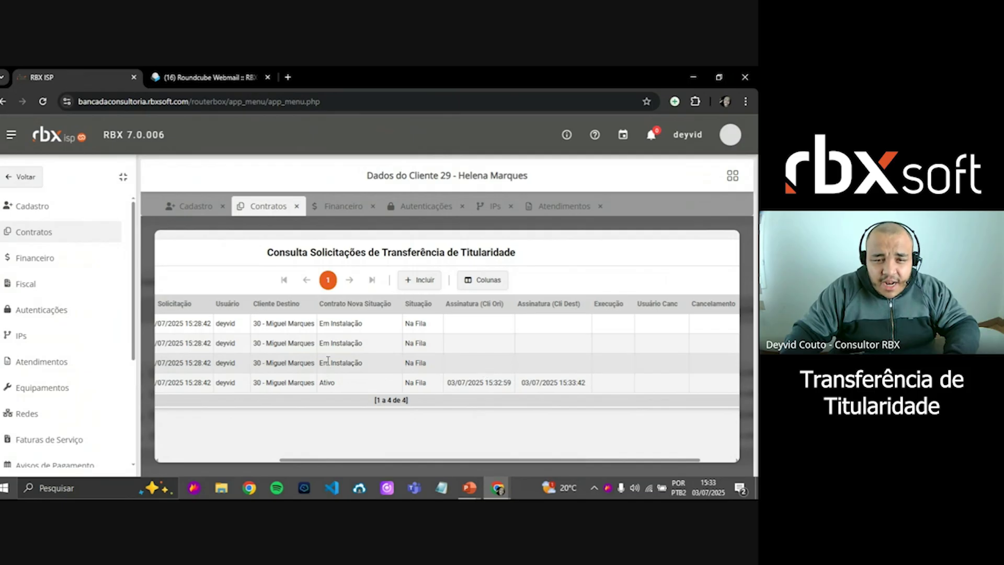
Review the transfer request columns and contract options, reload the list and recheck the Situação of each contract.
scroll(468, 363, "left", 5)
scroll(432, 358, "right", 5)
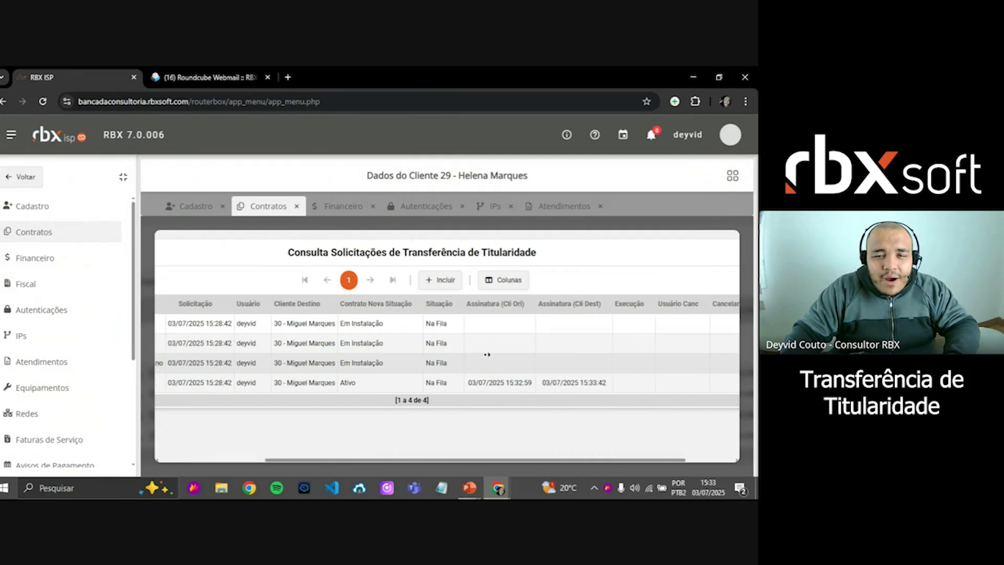
scroll(432, 357, "right", 2)
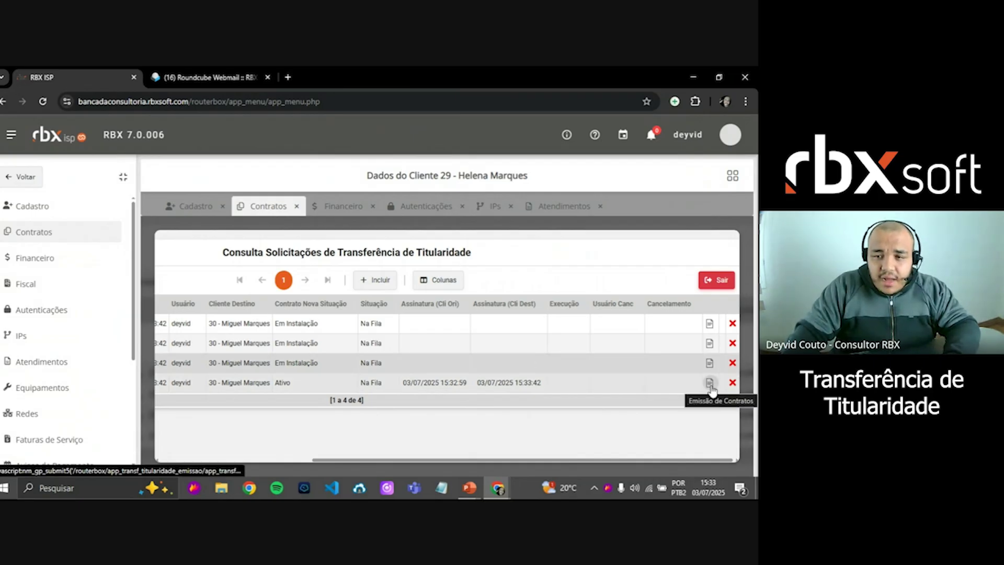
scroll(366, 374, "left", 8)
scroll(366, 374, "right", 7)
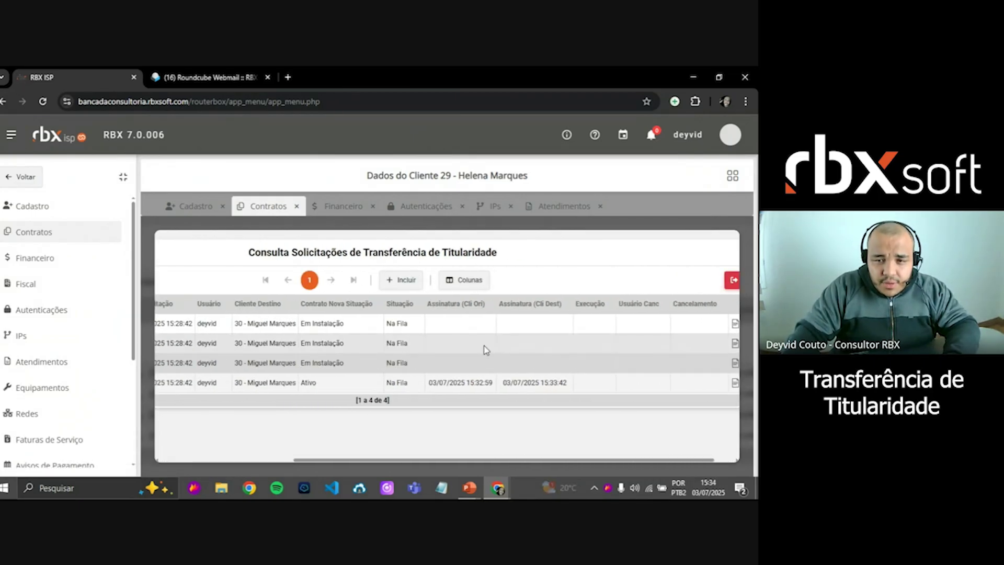
right_click(485, 349)
left_click(526, 447)
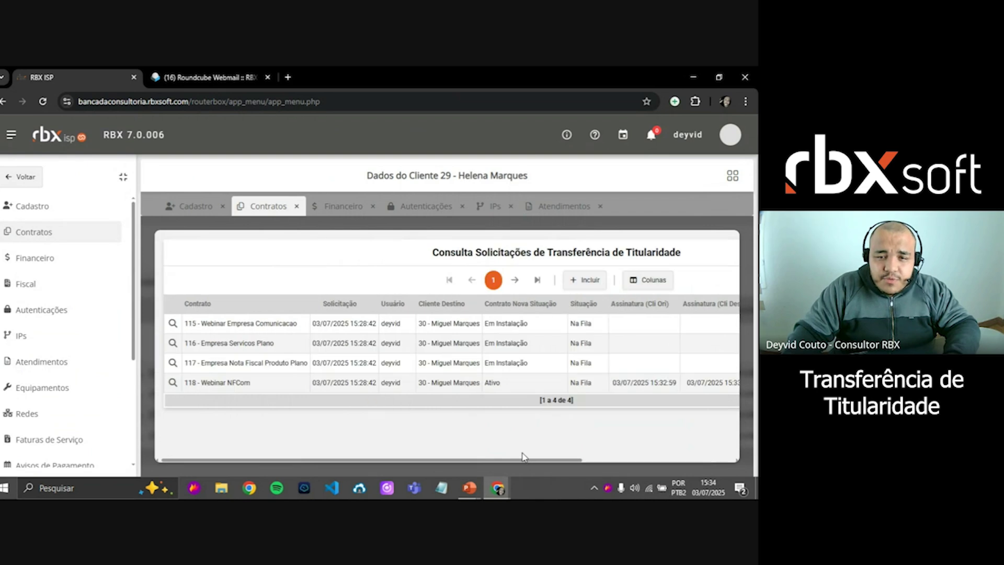
scroll(272, 380, "right", 3)
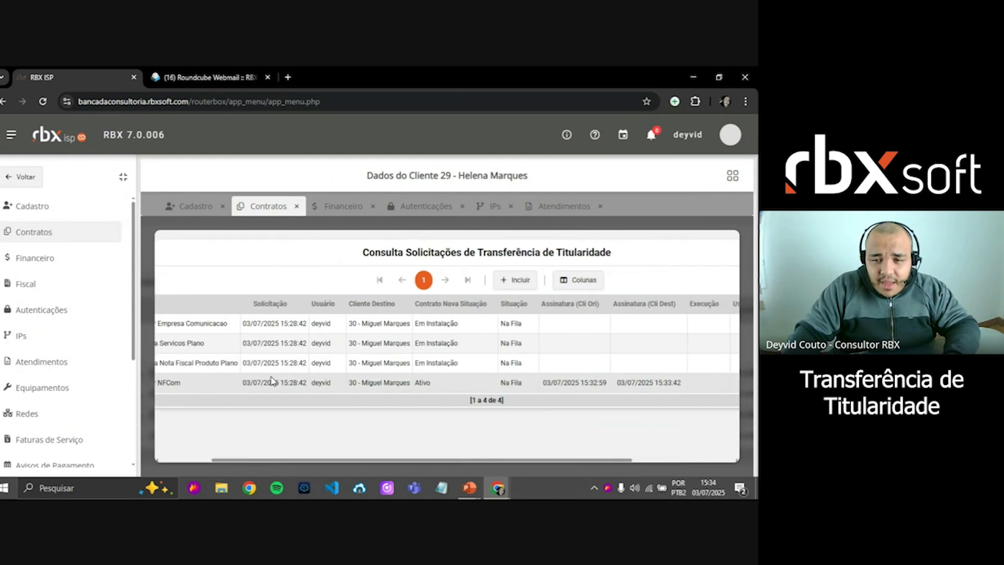
scroll(272, 380, "right", 6)
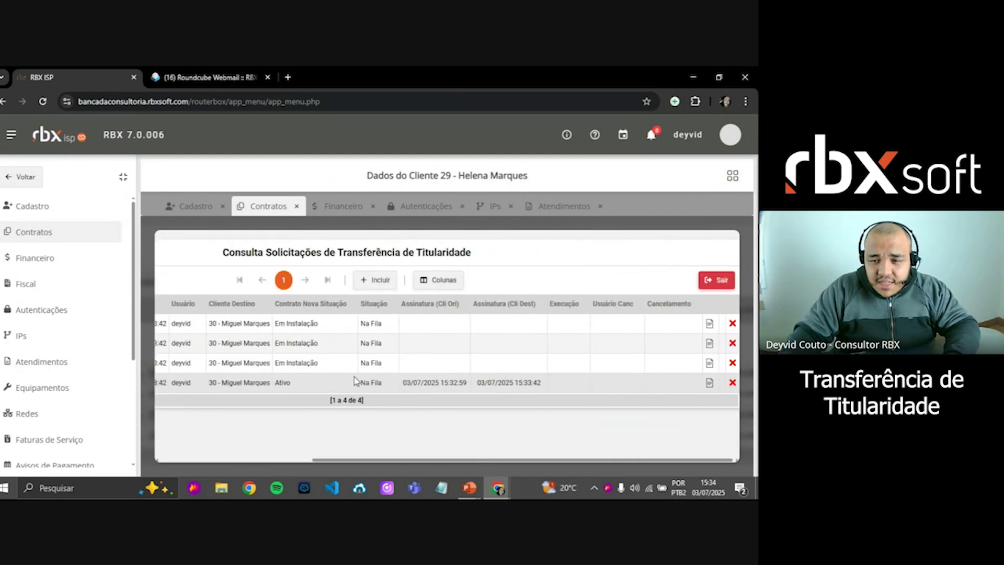
right_click(354, 377)
left_click(390, 330)
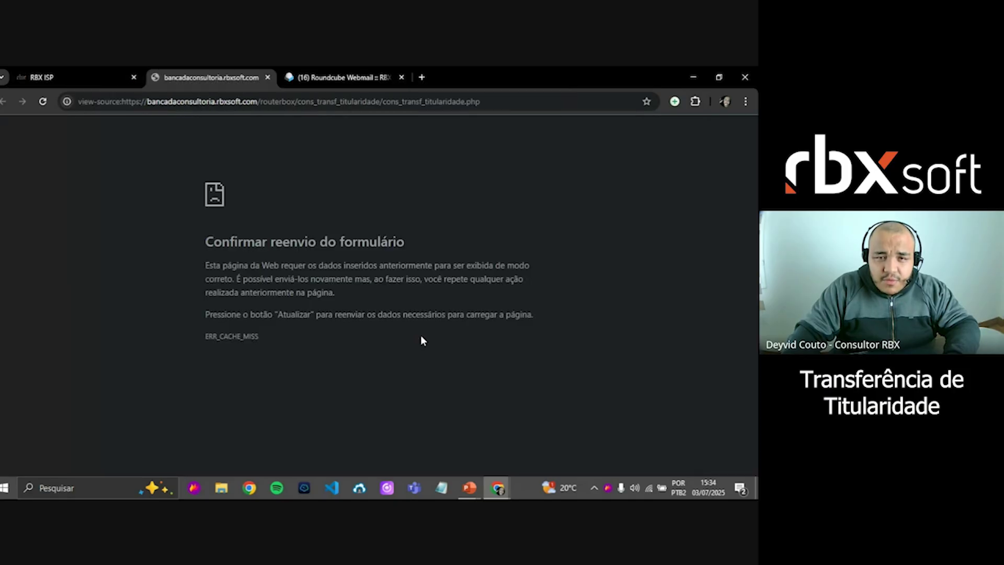
left_click(267, 77)
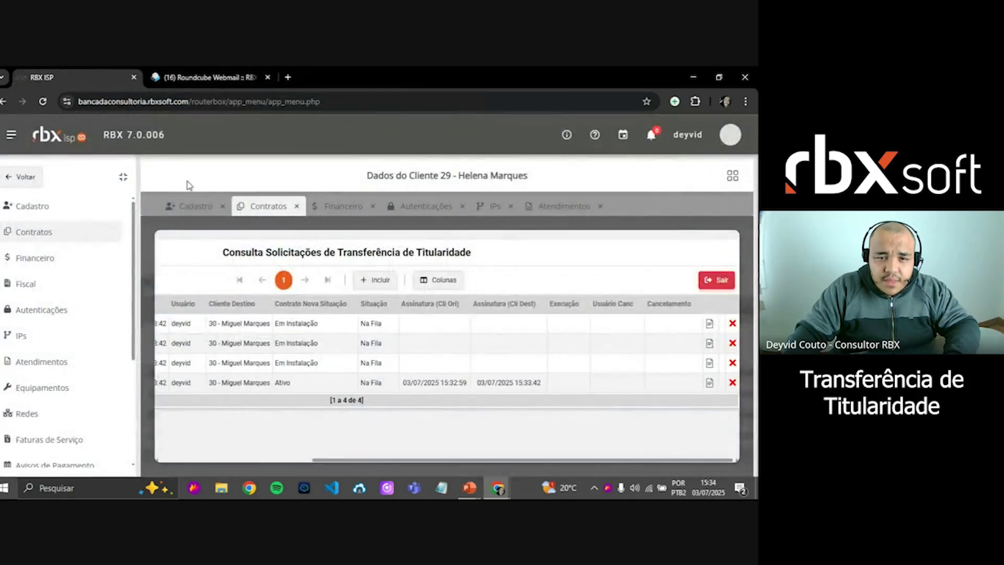
Reload the transfer requests list and check the Situação, signature and Execução columns for all four contracts.
right_click(497, 347)
left_click(542, 447)
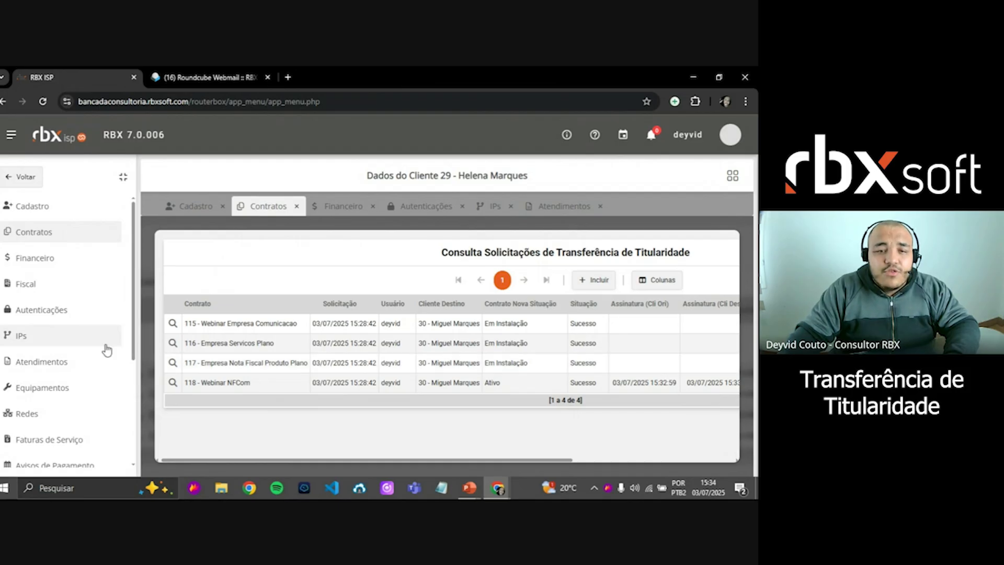
scroll(406, 364, "right", 1)
scroll(407, 365, "right", 5)
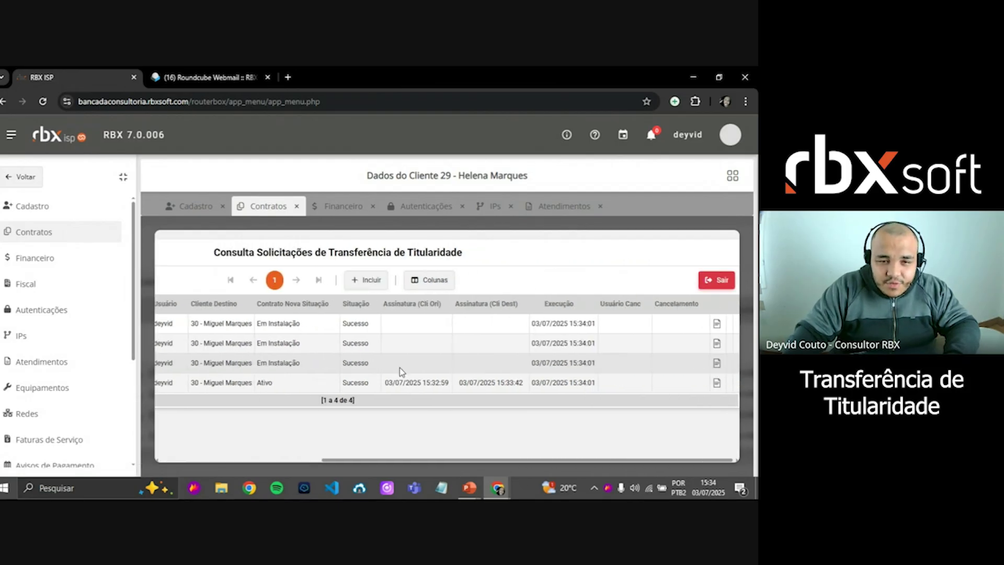
scroll(399, 369, "left", 8)
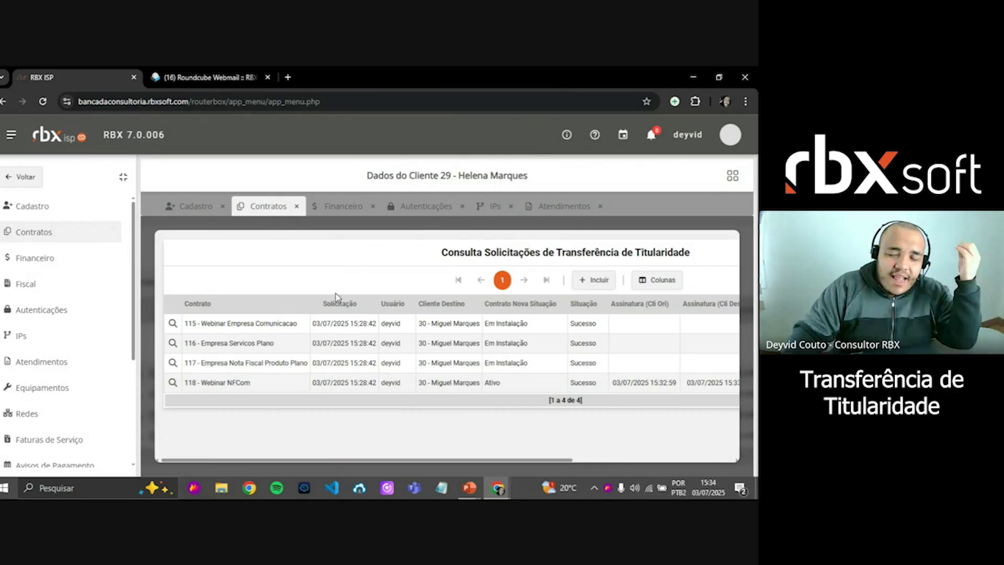
scroll(471, 400, "right", 8)
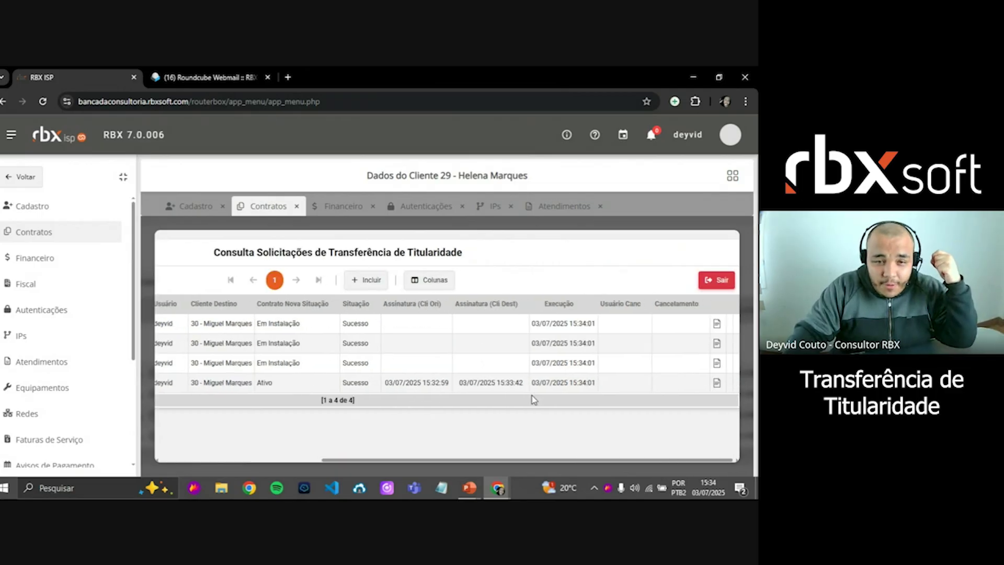
Exit the transfer requests, list all of the source client's contracts and inspect the Situação of the Webinar Empresa Comunicacao contract.
left_click(721, 281)
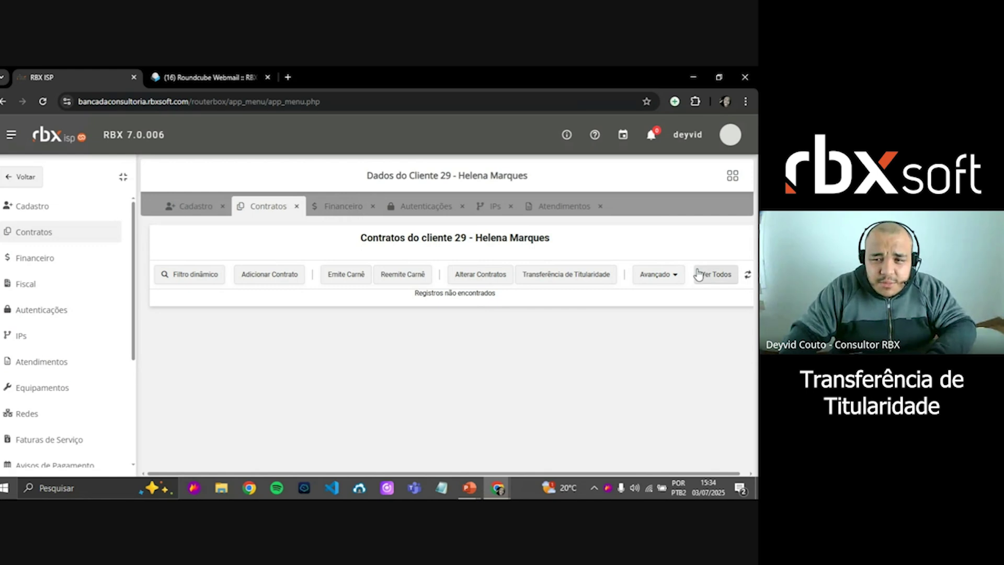
left_click(715, 274)
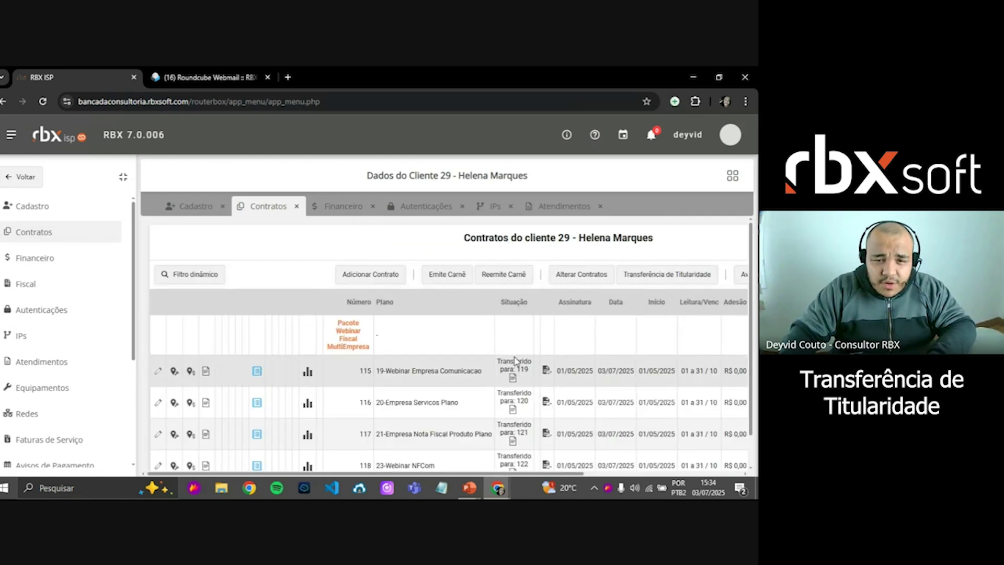
scroll(432, 356, "down", 1)
mouse_move(548, 341)
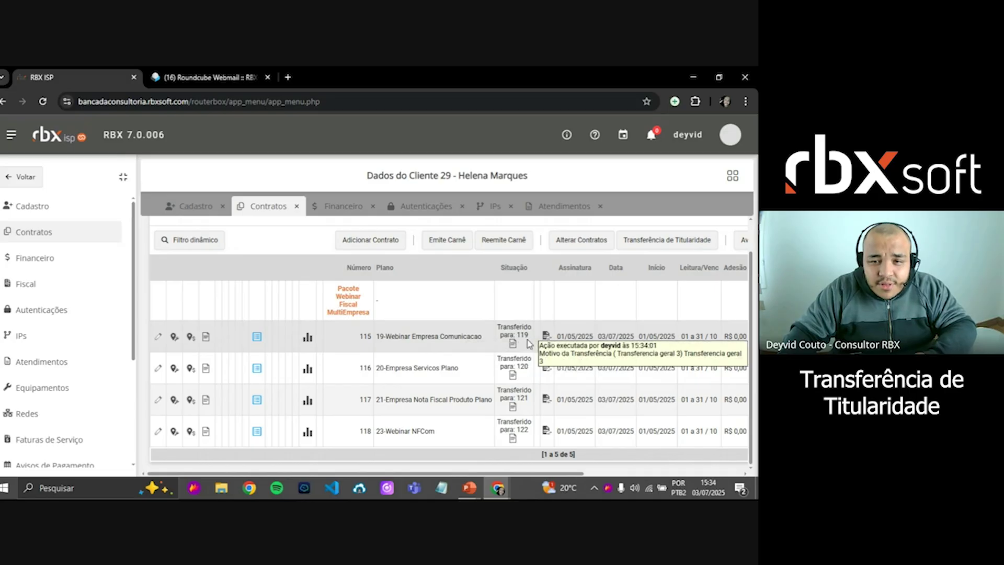
double_click(523, 335)
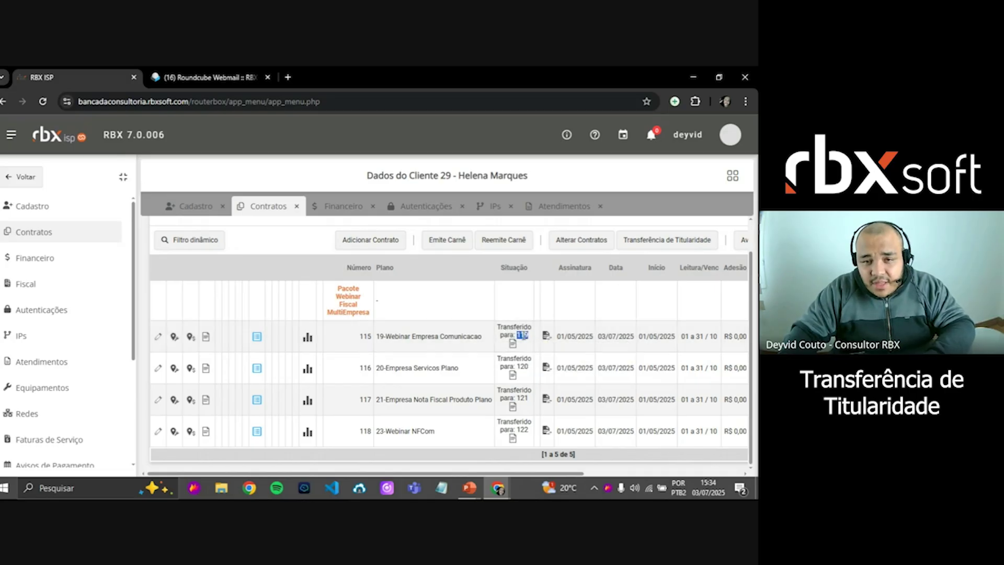
left_click(523, 336)
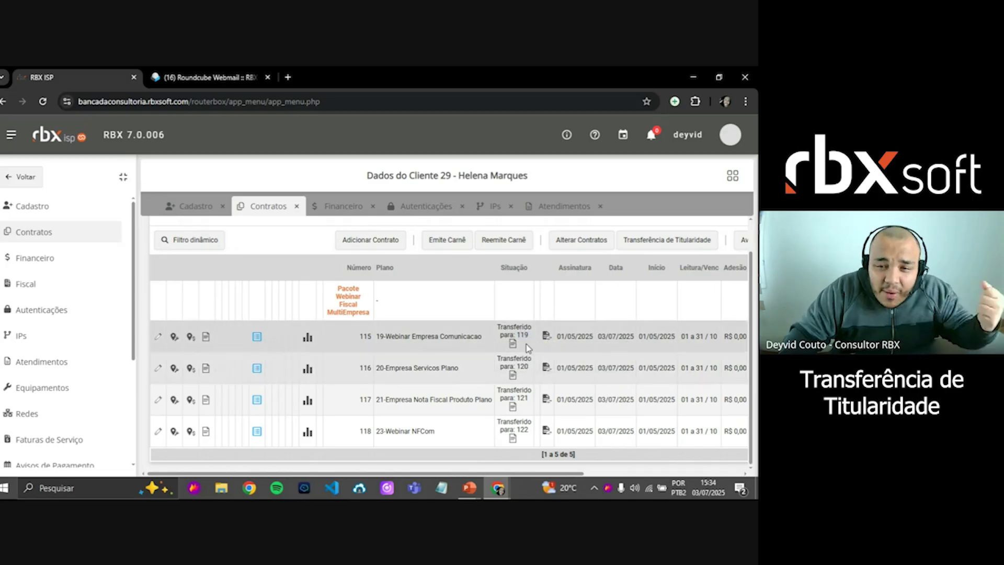
mouse_move(551, 339)
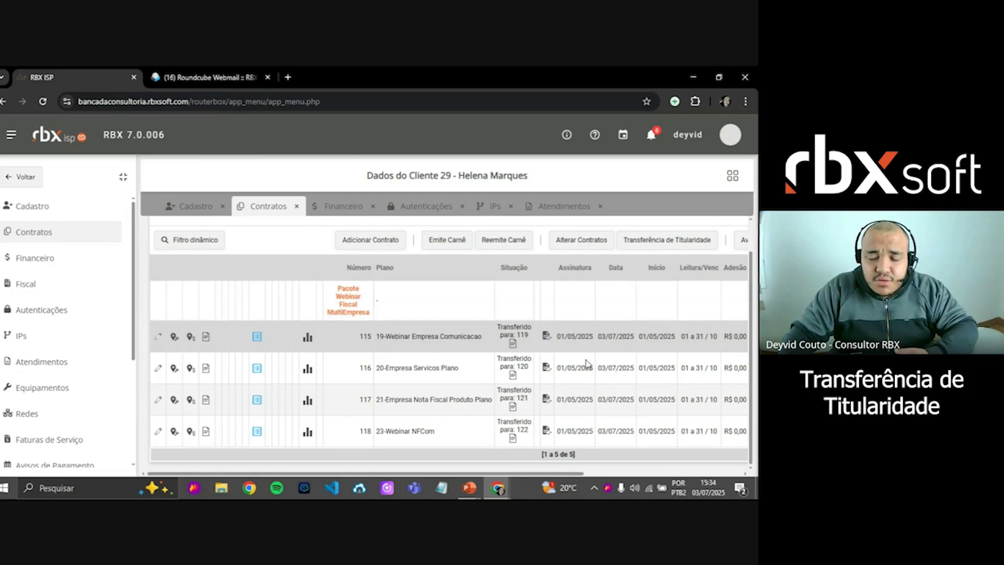
Reopen the Transferência de Titularidade requests, review their history from Contrato through Cancelamento, and exit the list.
scroll(615, 322, "up", 1)
left_click(648, 269)
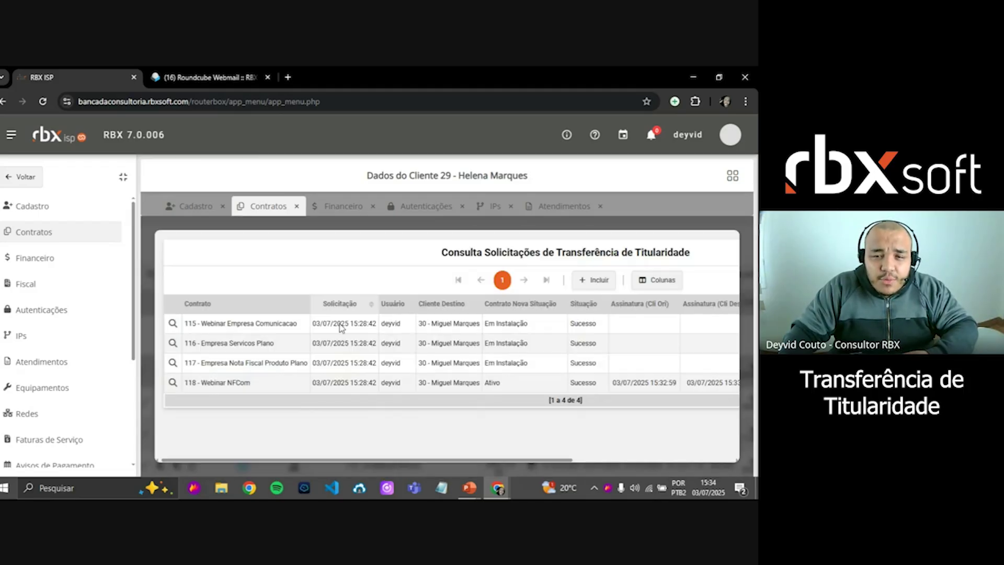
scroll(405, 270, "right", 3)
triple_click(394, 253)
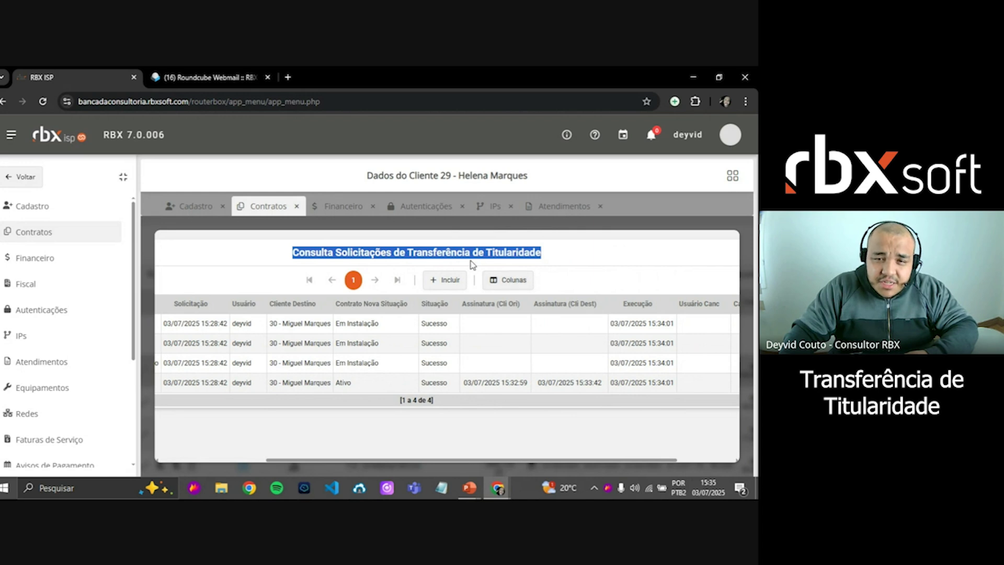
scroll(603, 251, "right", 2)
scroll(602, 251, "right", 2)
left_click(591, 250)
scroll(585, 248, "left", 5)
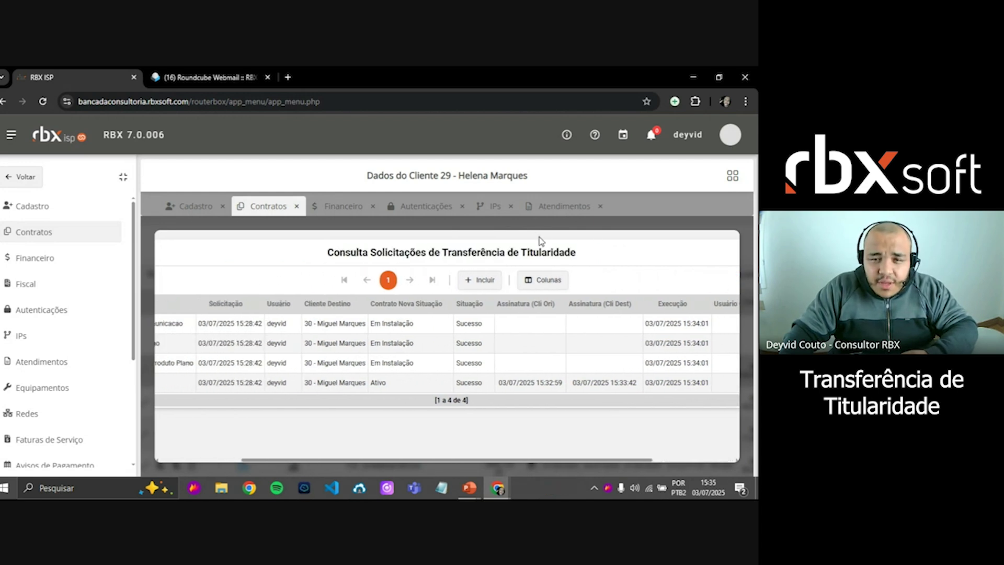
scroll(341, 269, "left", 4)
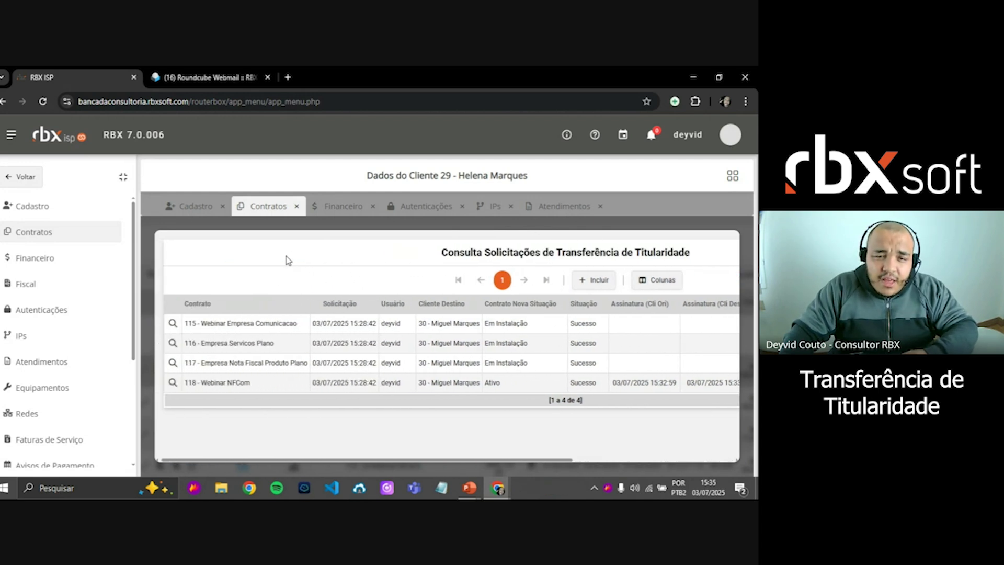
scroll(404, 328, "right", 5)
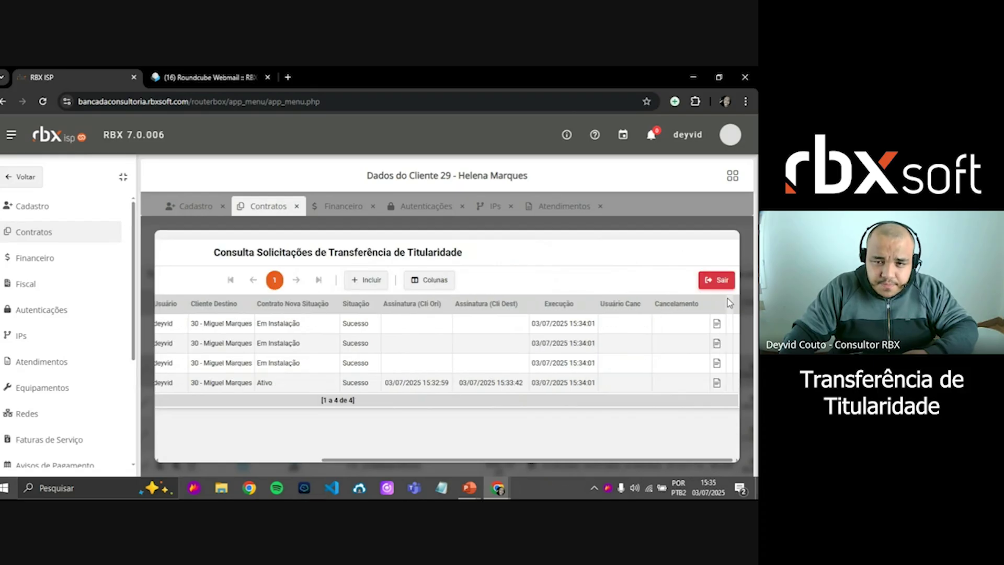
left_click(718, 280)
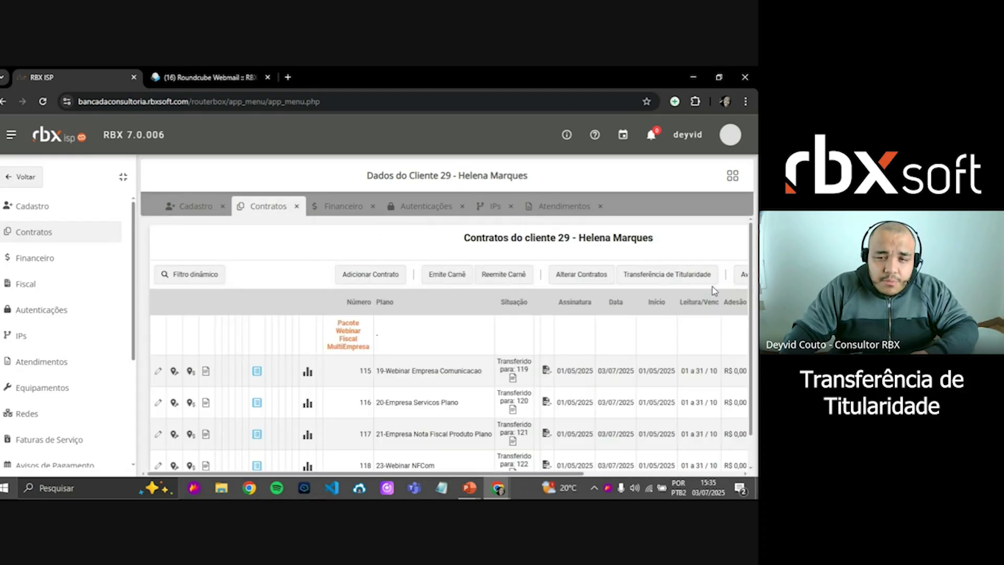
Return to Cadastro de Clientes and open the destination client's record for editing.
scroll(493, 319, "right", 5)
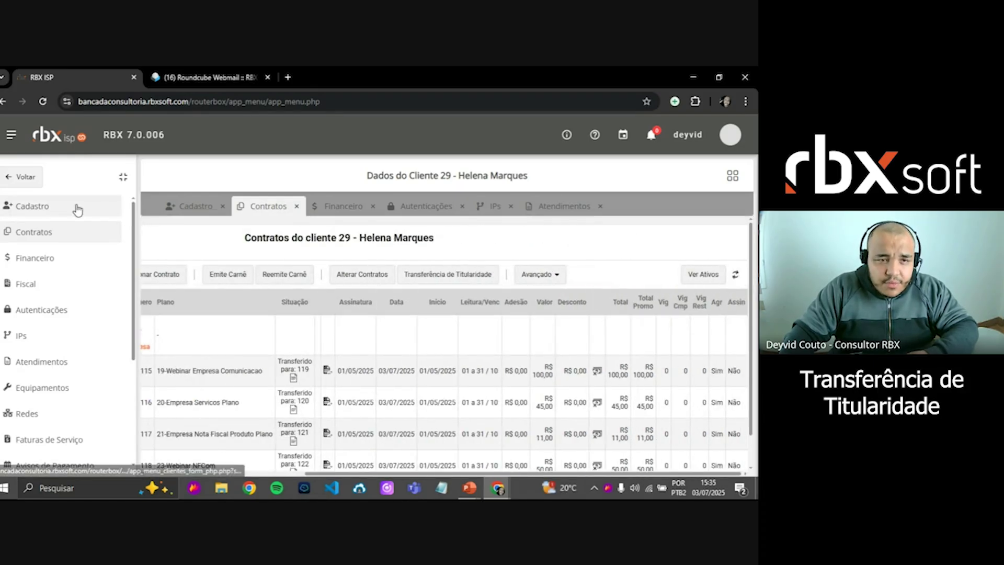
left_click(22, 177)
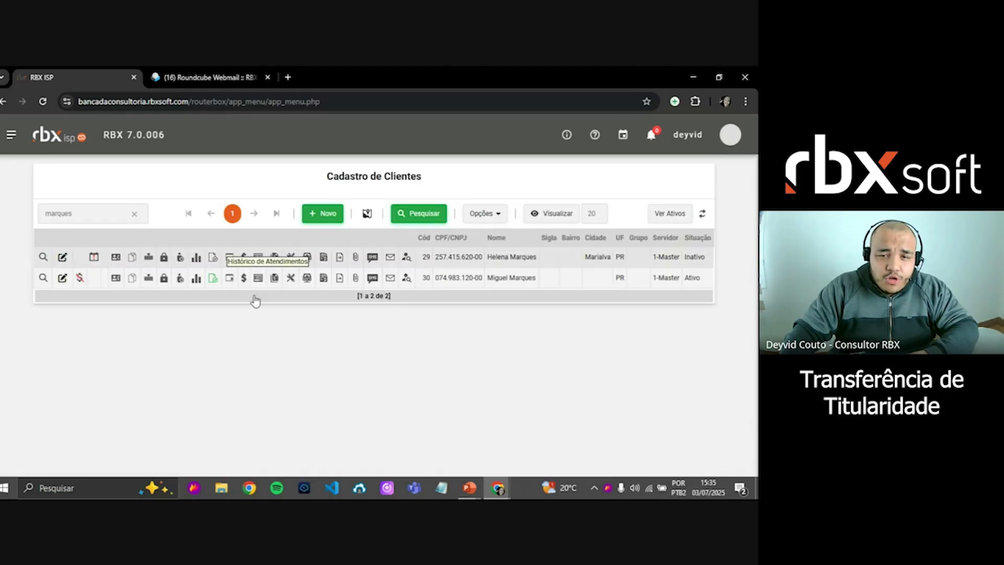
left_click(63, 278)
Open the destination client's Contratos, Financeiro, Fiscal, Autenticações, IPs and Atendimentos sections.
left_click(33, 234)
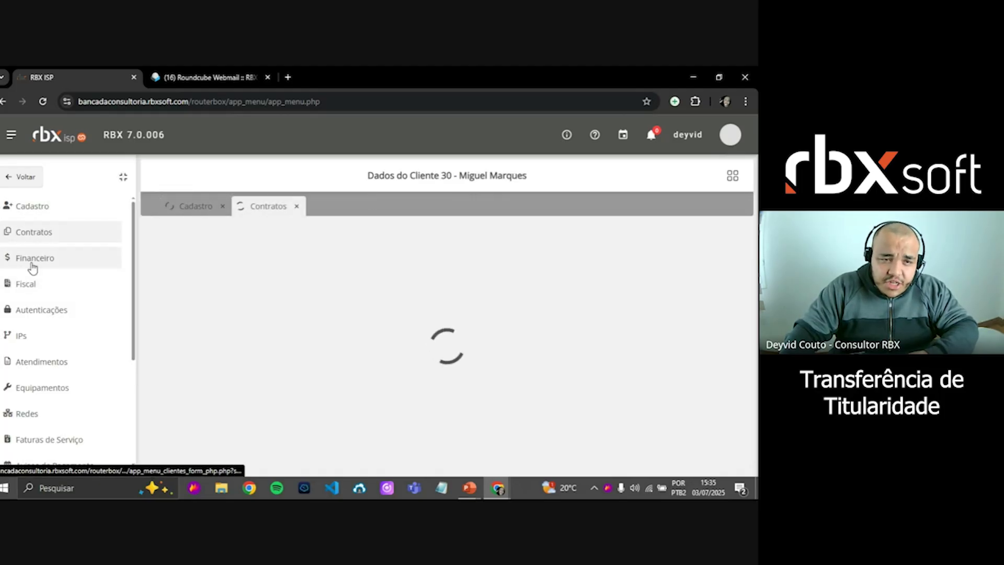
left_click(52, 263)
left_click(40, 285)
left_click(41, 314)
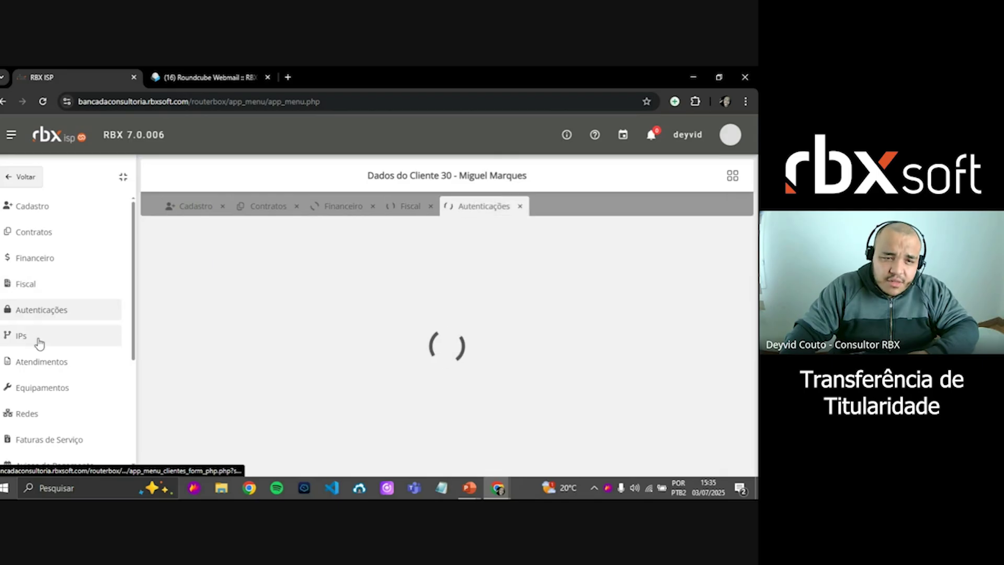
left_click(37, 339)
left_click(73, 368)
View the destination client's Cadastro, and review the plans, Situação and values of the transferred contracts under Contratos.
left_click(183, 210)
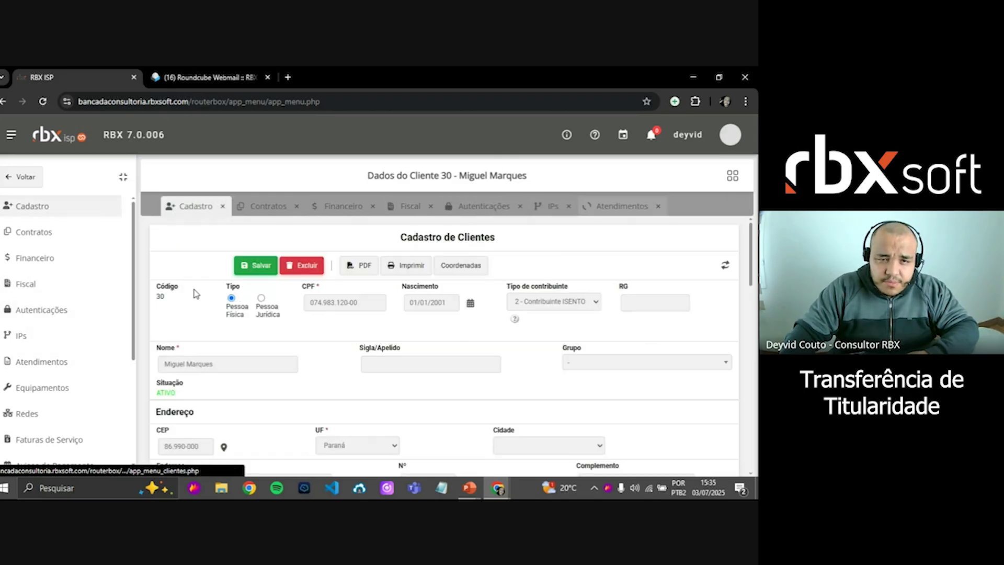
left_click(280, 208)
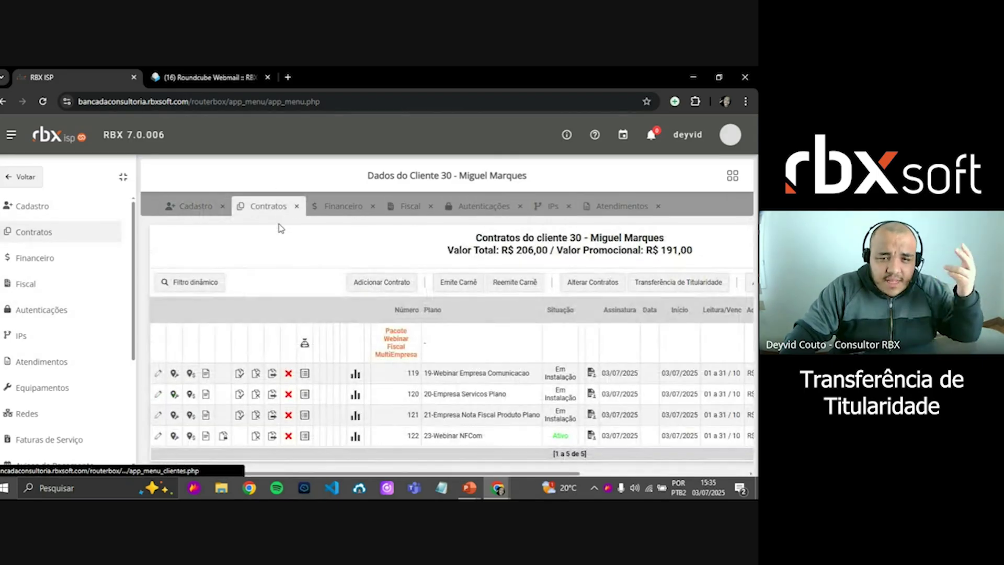
scroll(282, 345, "right", 4)
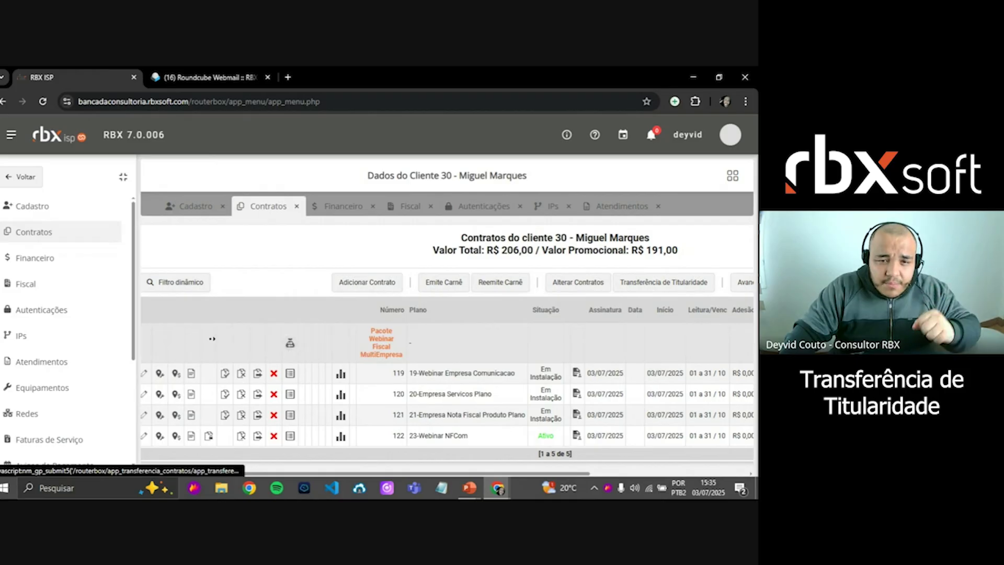
scroll(298, 344, "right", 2)
scroll(382, 341, "left", 2)
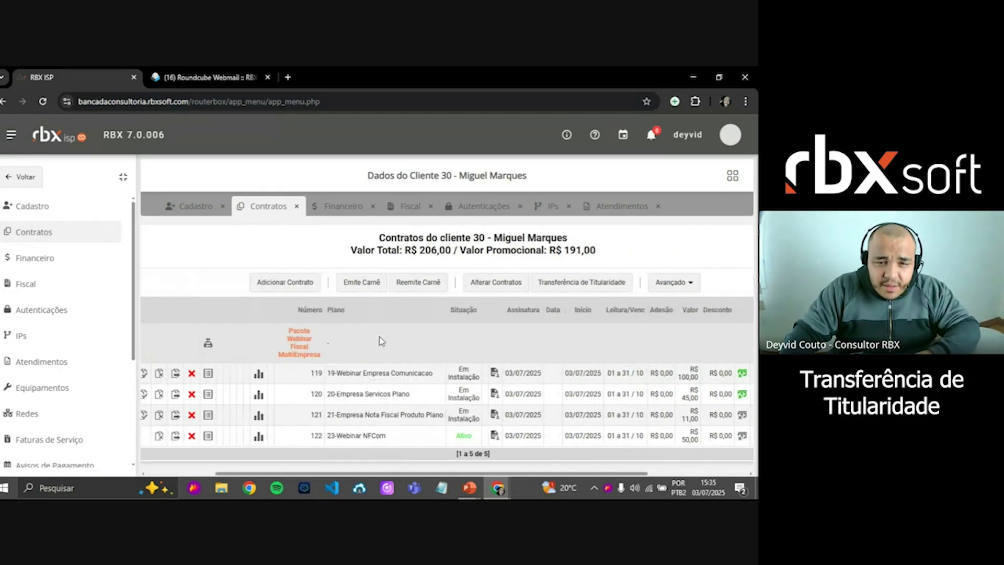
scroll(442, 341, "right", 1)
Check the destination client's Financeiro section, refresh its records, and view the Fiscal section.
left_click(349, 208)
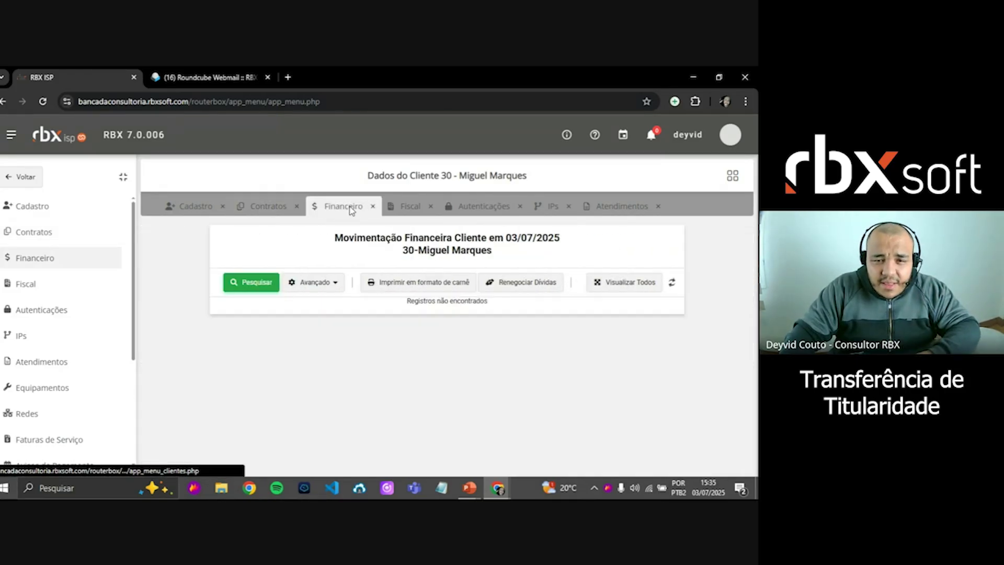
left_click(672, 282)
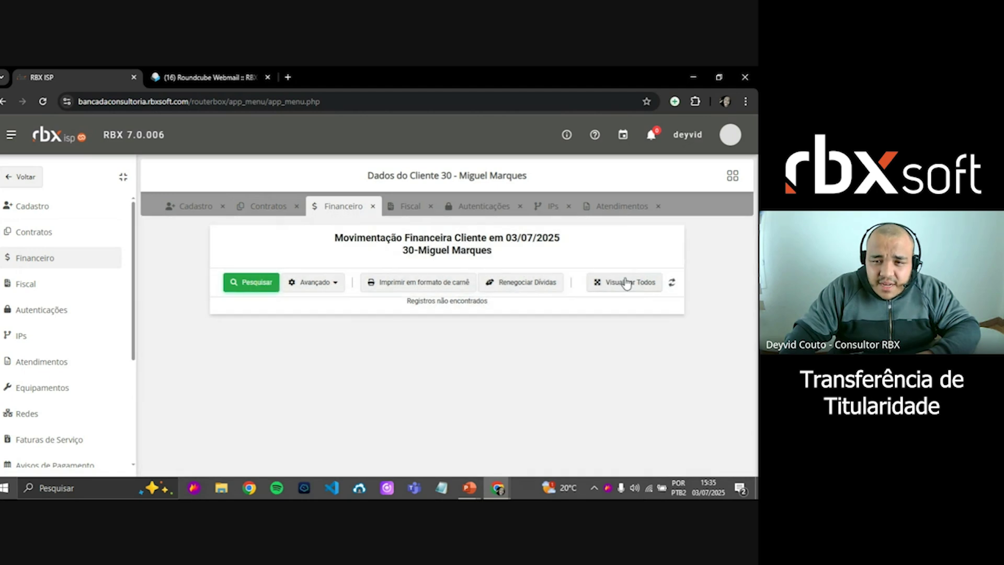
left_click(408, 207)
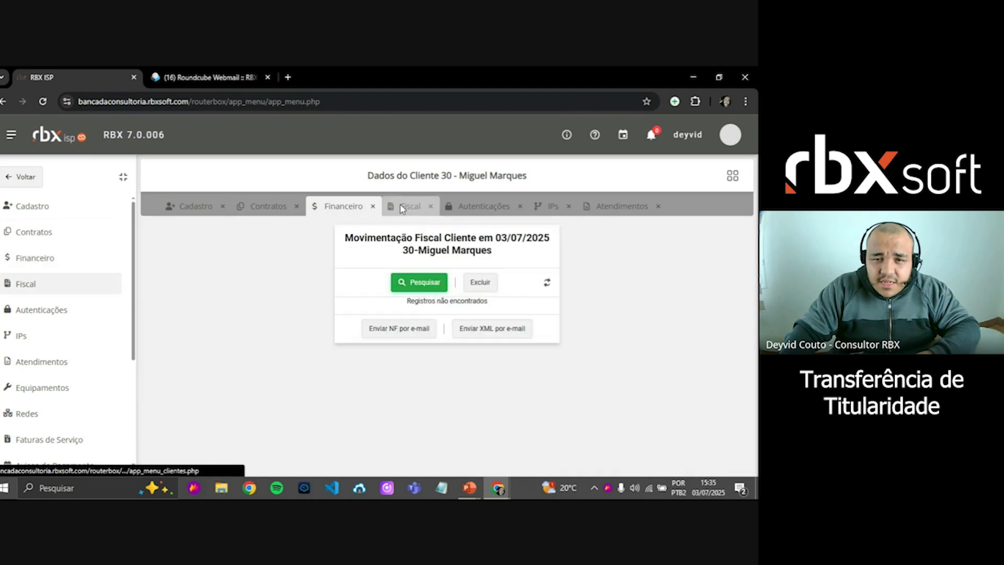
Refresh the destination client's Fiscal records and view the Autenticações and IPs sections.
left_click(547, 282)
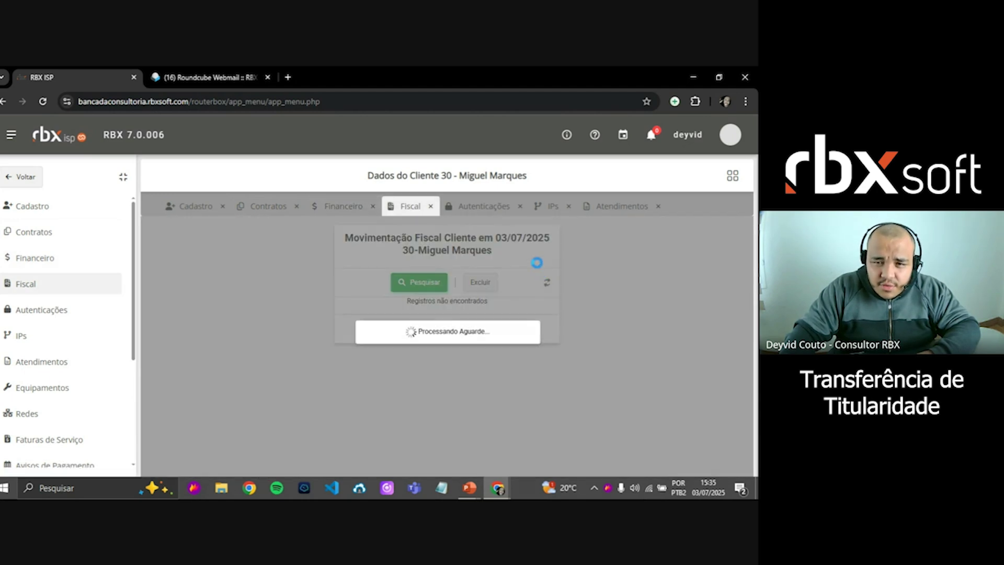
left_click(477, 208)
left_click(550, 207)
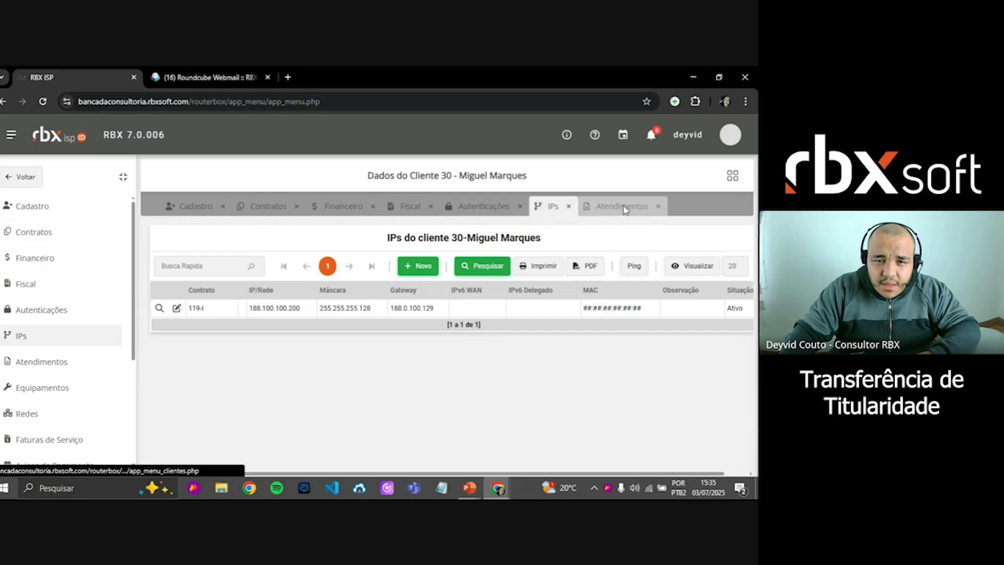
Examine the MAC and Máscara values of the IP record linked to the destination client's transferred contract.
double_click(611, 308)
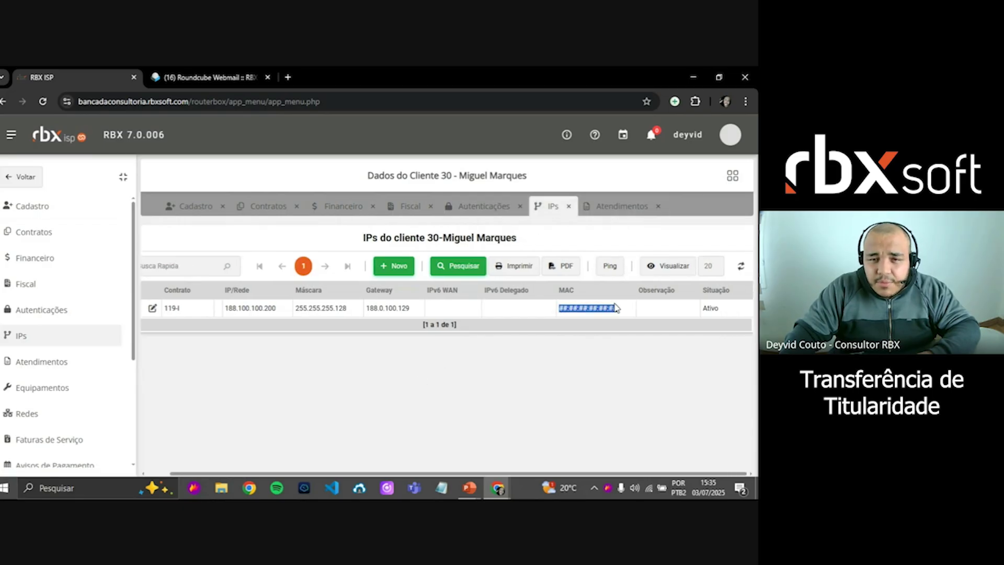
left_click(607, 309)
double_click(607, 308)
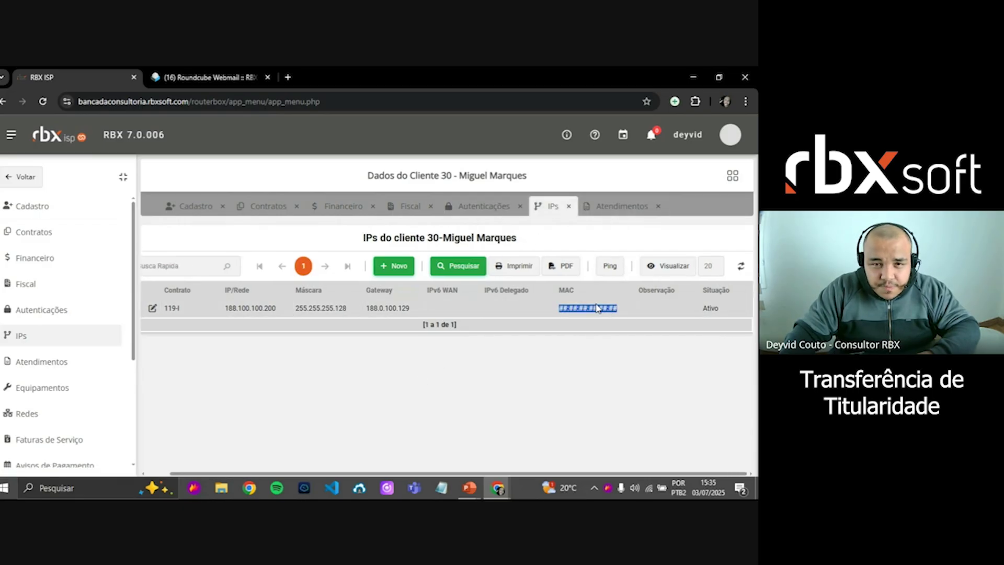
left_click(467, 313)
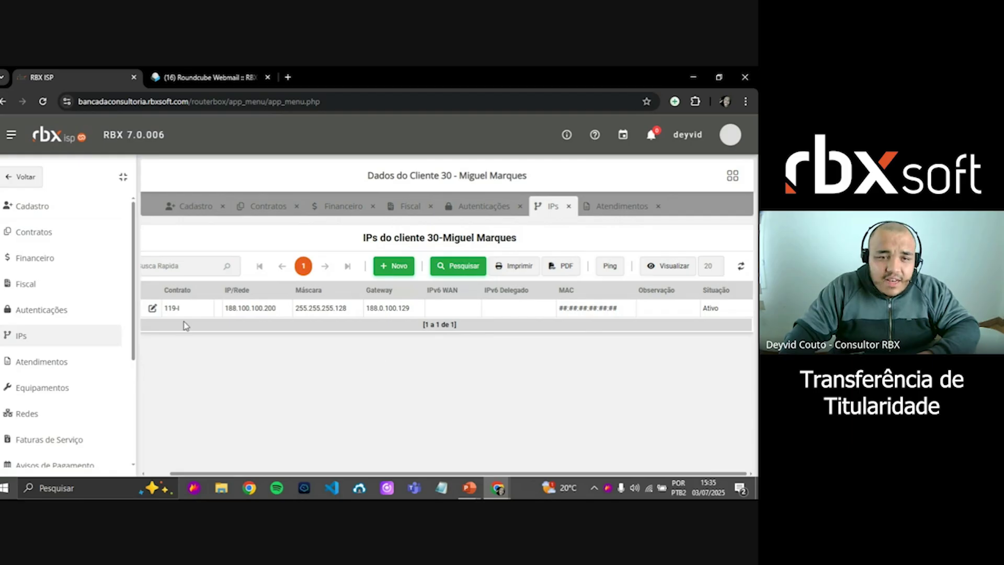
left_click(305, 309)
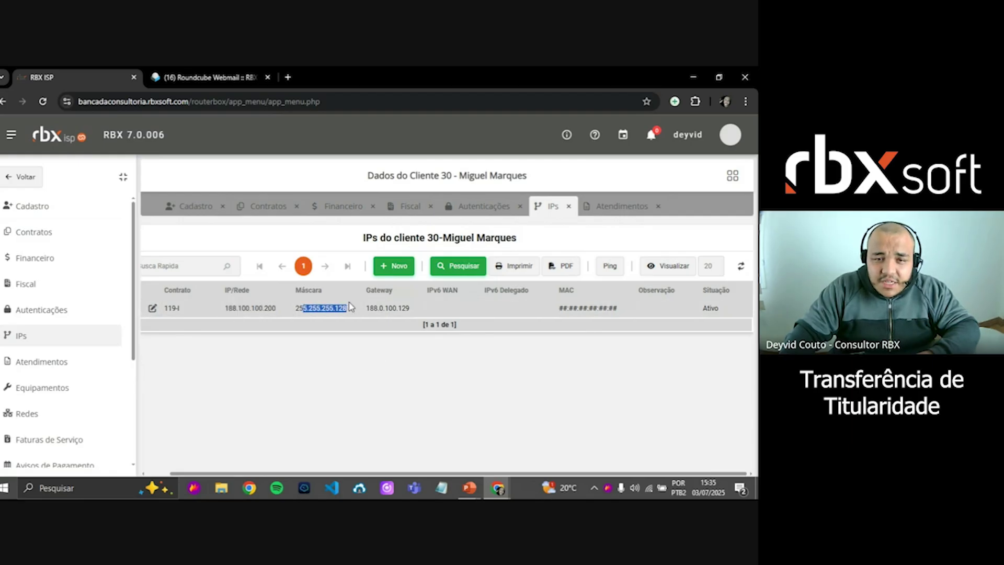
left_click(345, 306)
double_click(317, 307)
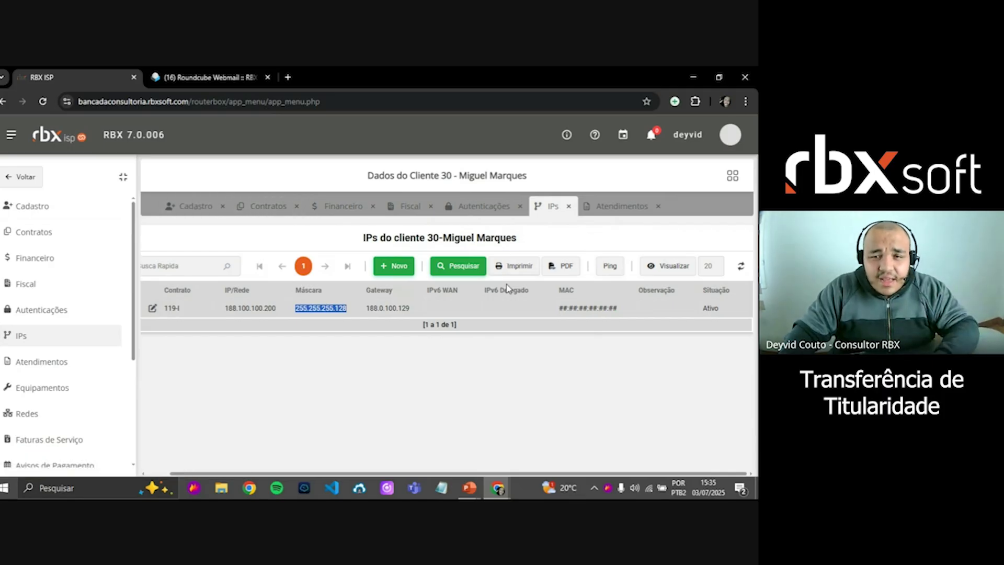
left_click(517, 338)
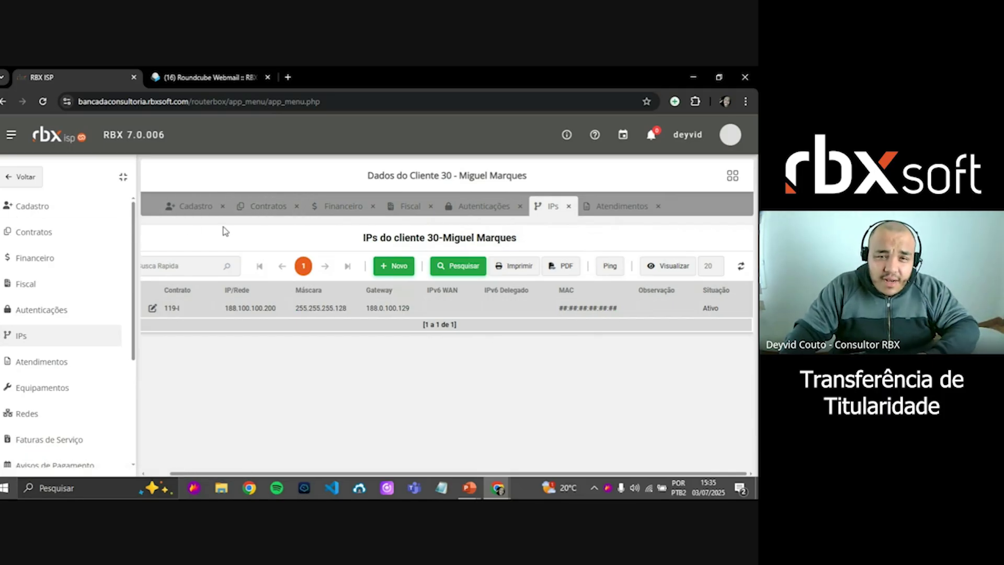
Review the transferred contracts under Contratos, checking the Transferência de Titularidade origin details, each contract's Situação and the value columns.
left_click(266, 207)
scroll(259, 246, "right", 4)
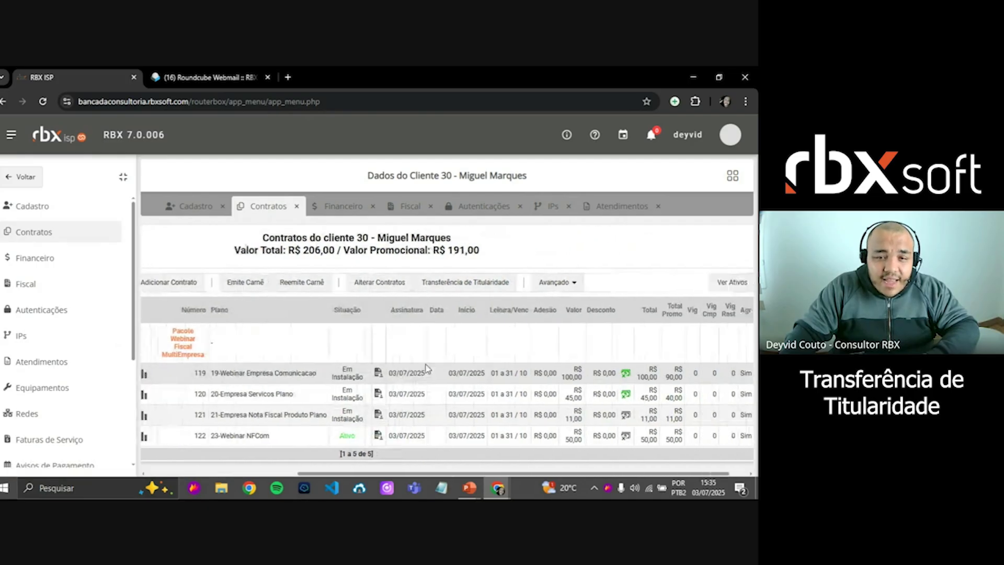
scroll(341, 277, "left", 2)
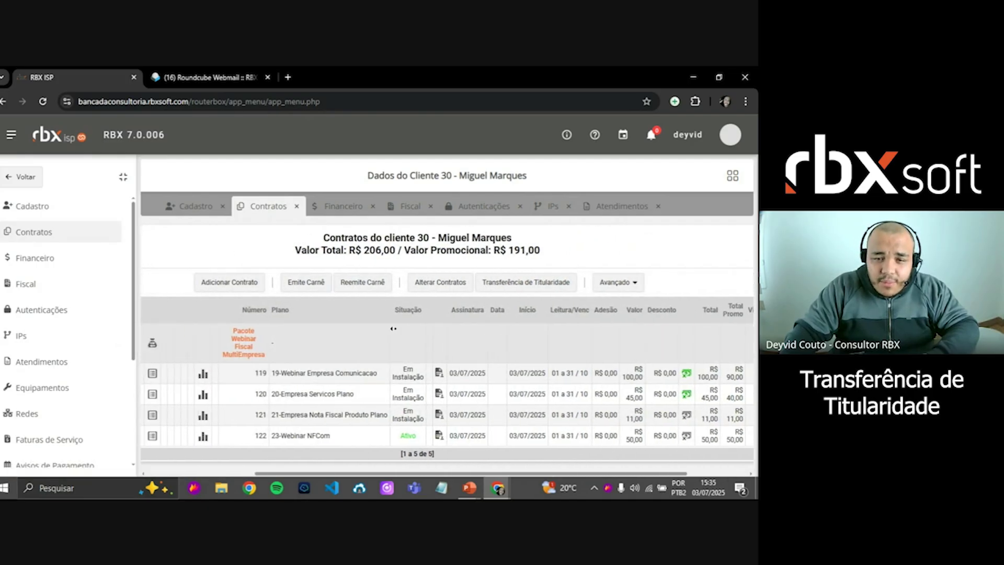
mouse_move(469, 378)
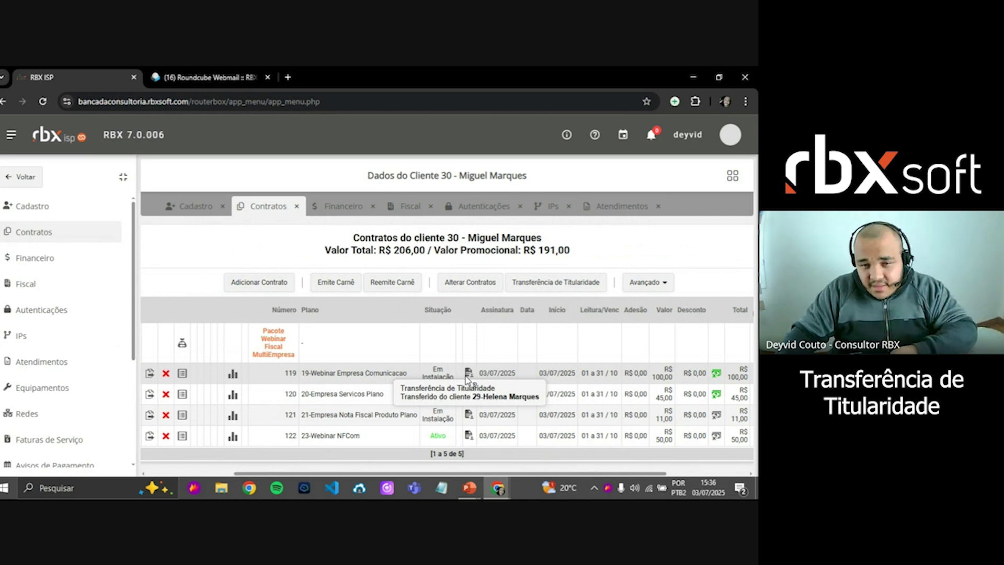
scroll(471, 341, "left", 1)
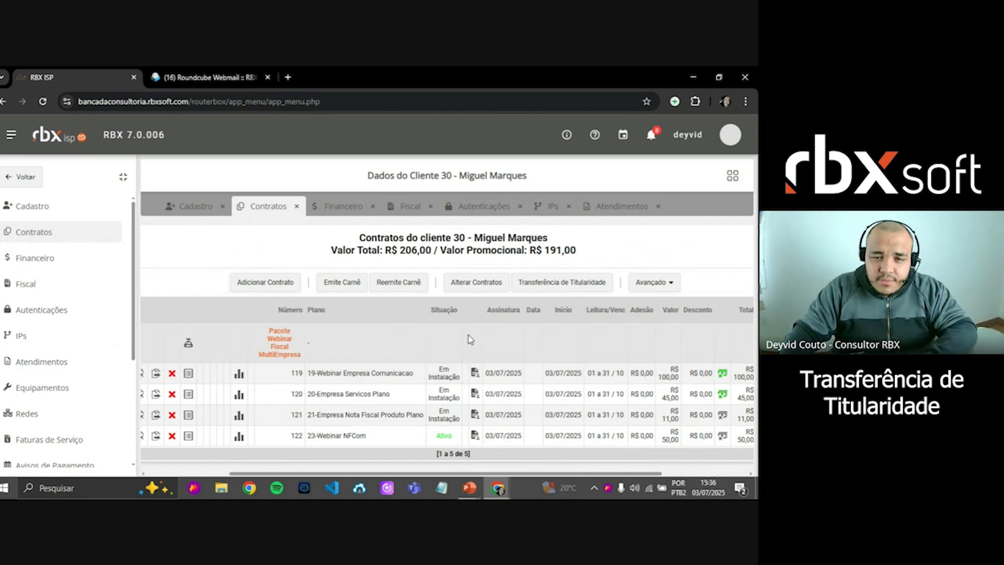
scroll(444, 366, "left", 1)
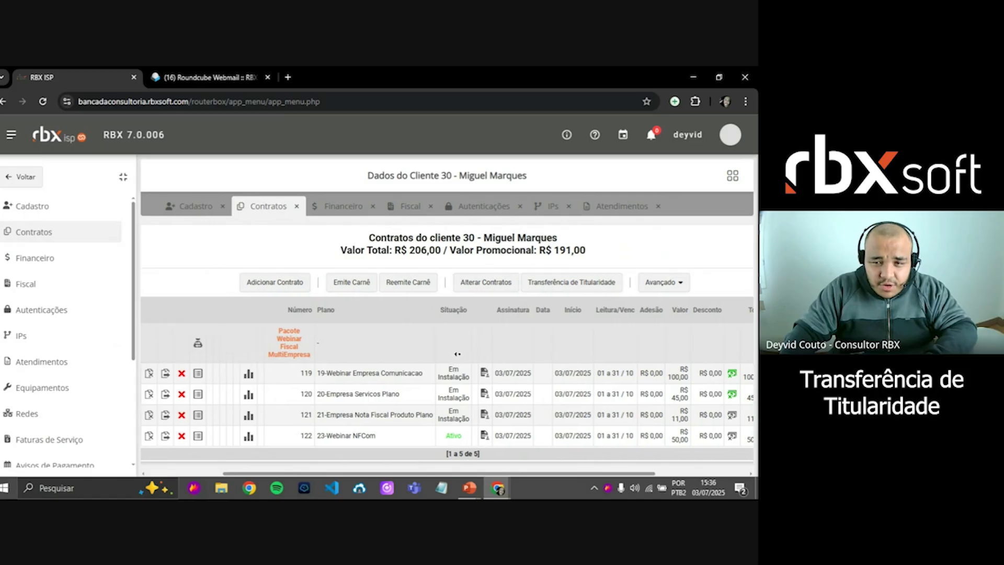
triple_click(462, 373)
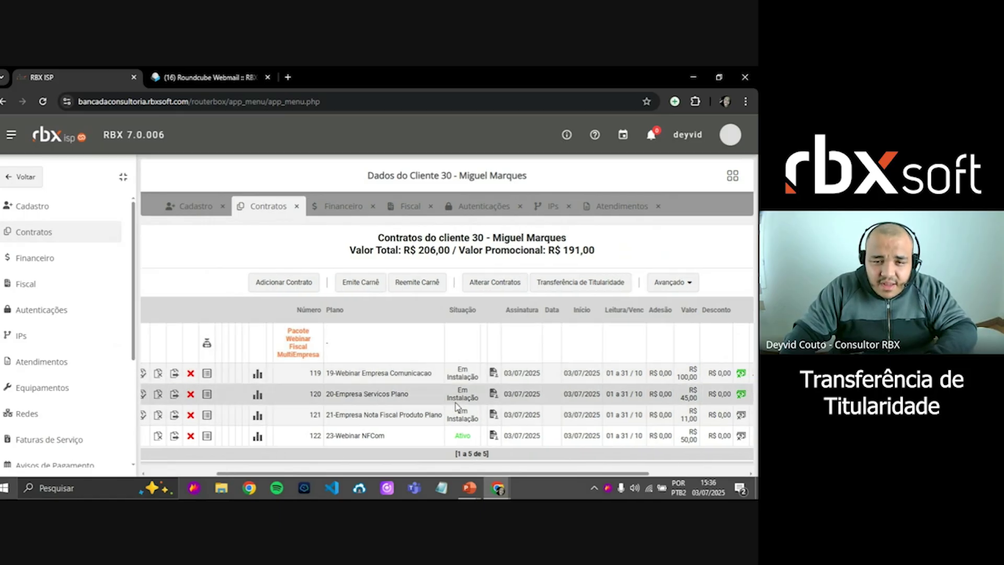
double_click(462, 435)
scroll(428, 427, "right", 5)
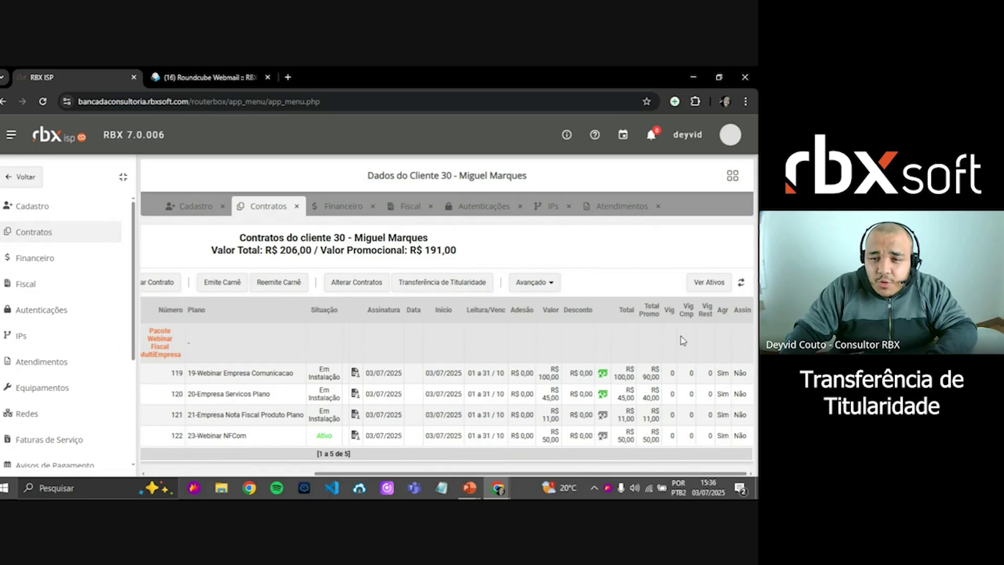
scroll(675, 337, "left", 8)
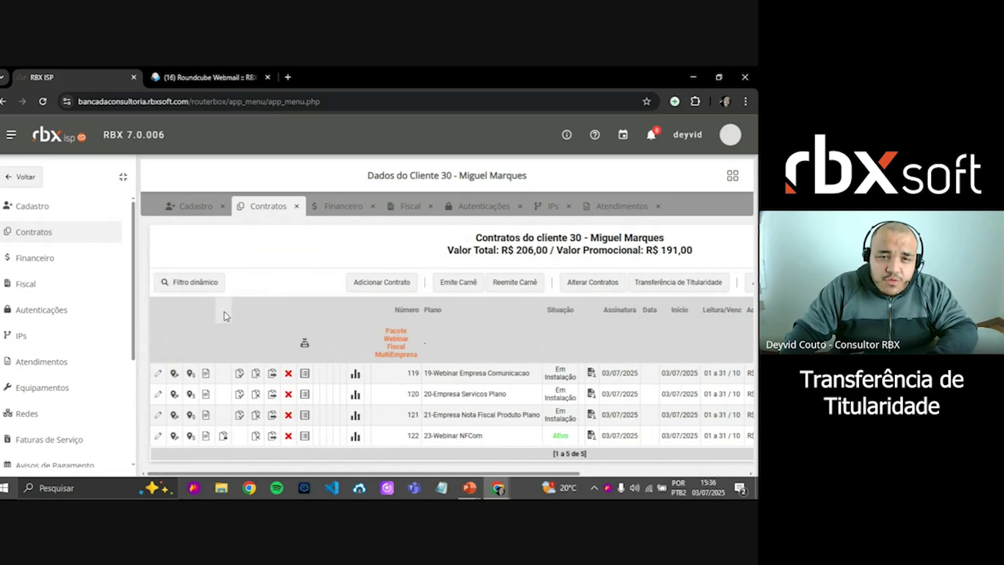
Check the Movimentação Financeira heading and client identification in the destination client's Financeiro section.
left_click(338, 208)
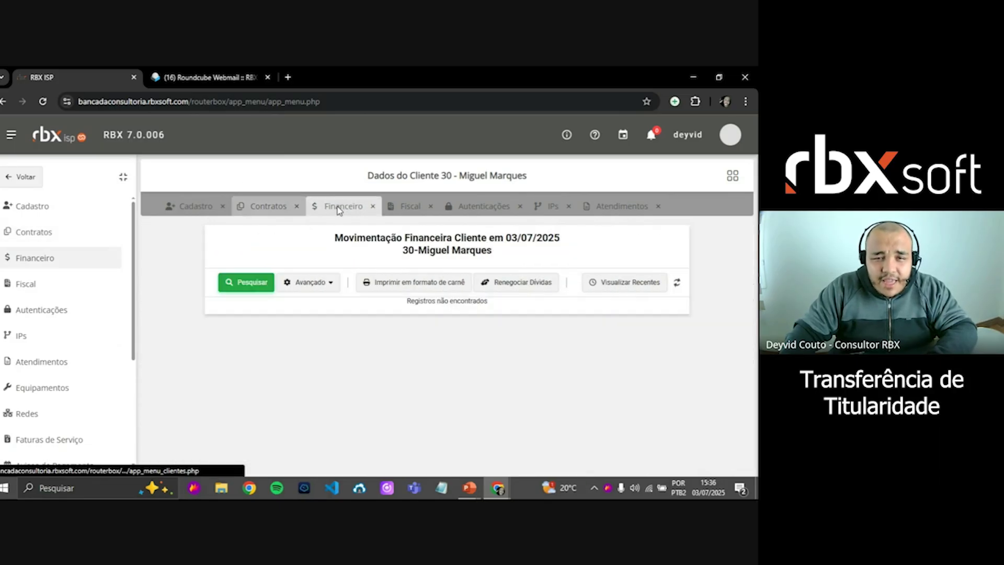
double_click(408, 238)
triple_click(408, 238)
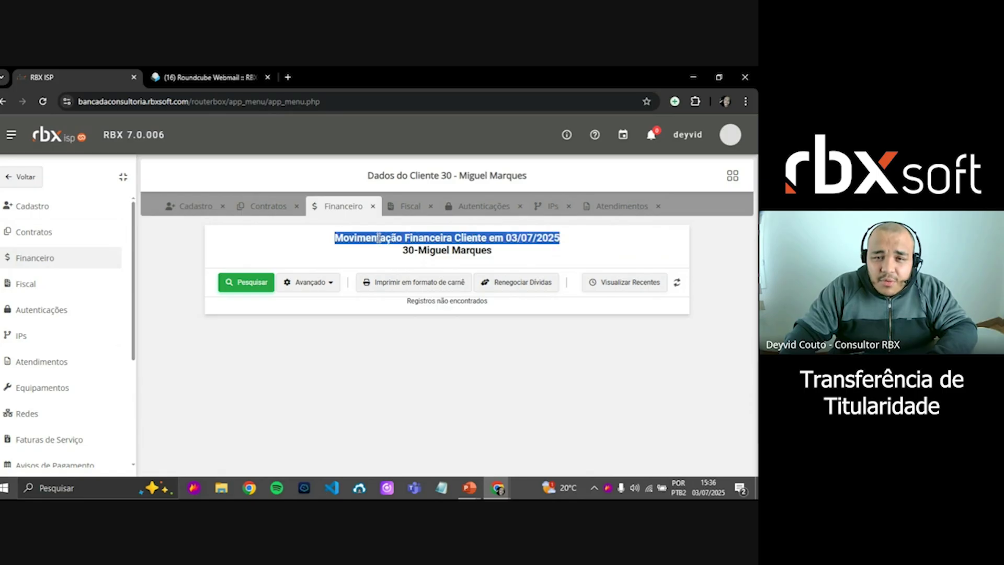
left_click(341, 233)
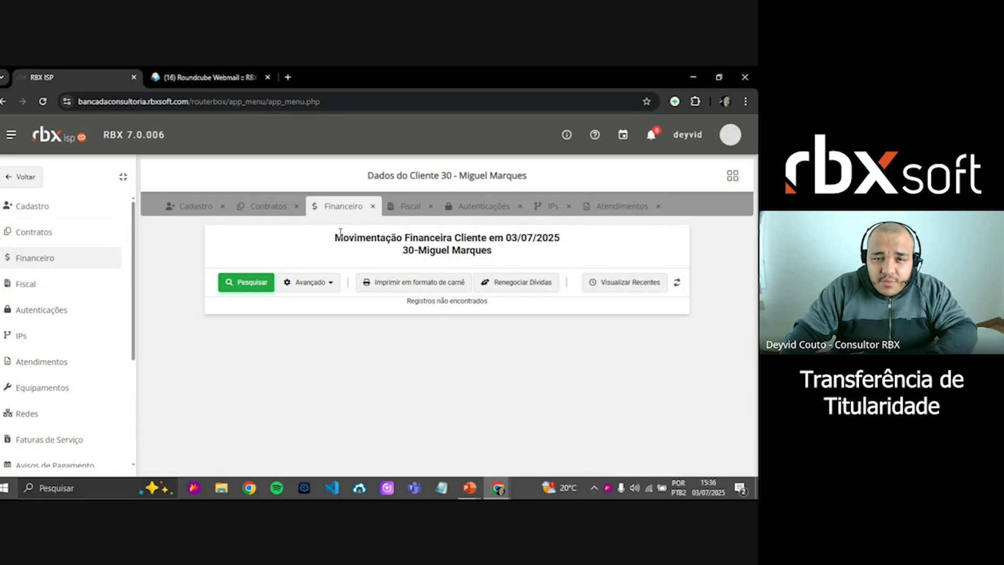
triple_click(463, 254)
left_click(440, 254)
double_click(439, 255)
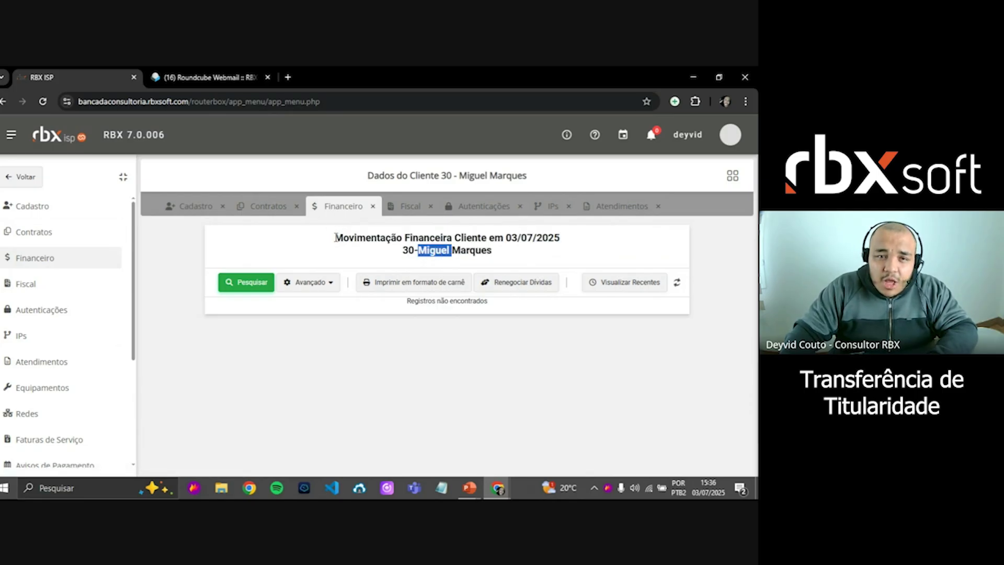
Compare the destination client's Contratos and Financeiro sections, and view the Cadastro.
left_click(265, 206)
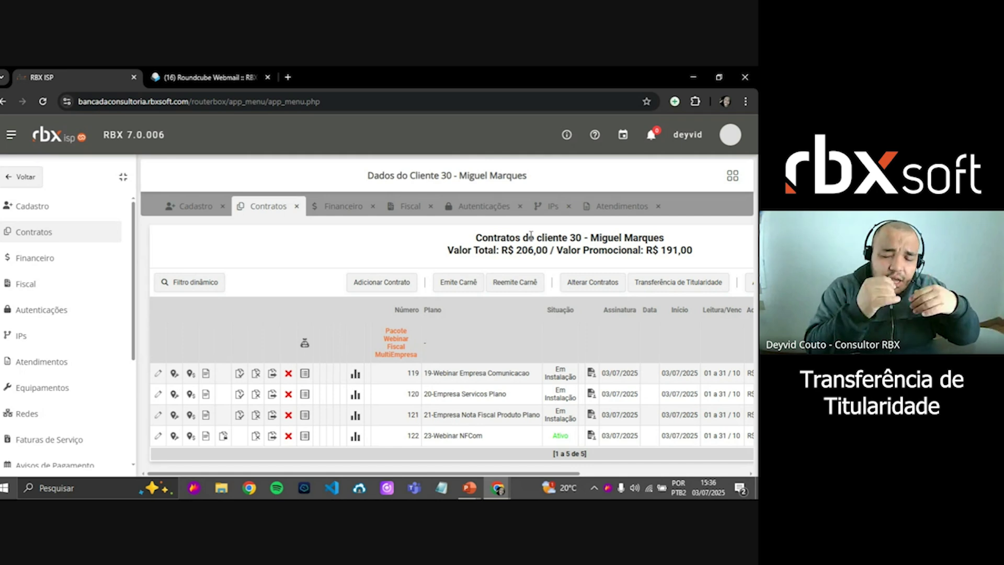
left_click(318, 209)
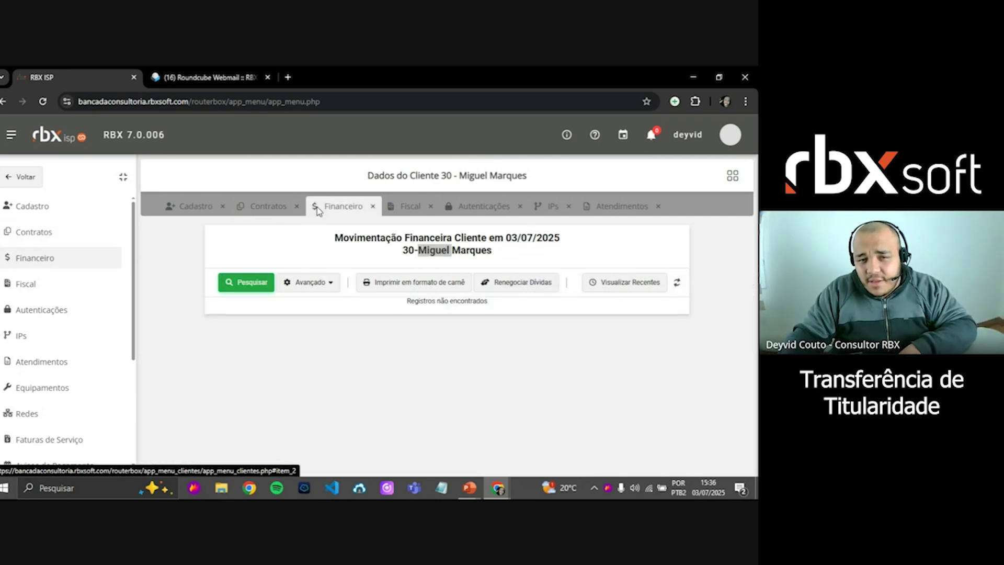
left_click(268, 206)
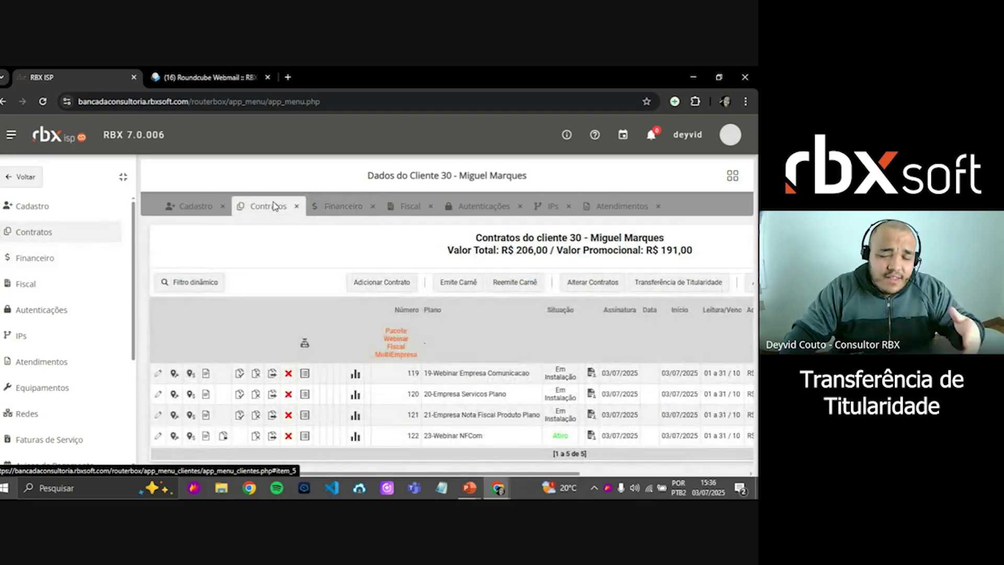
scroll(339, 284, "right", 5)
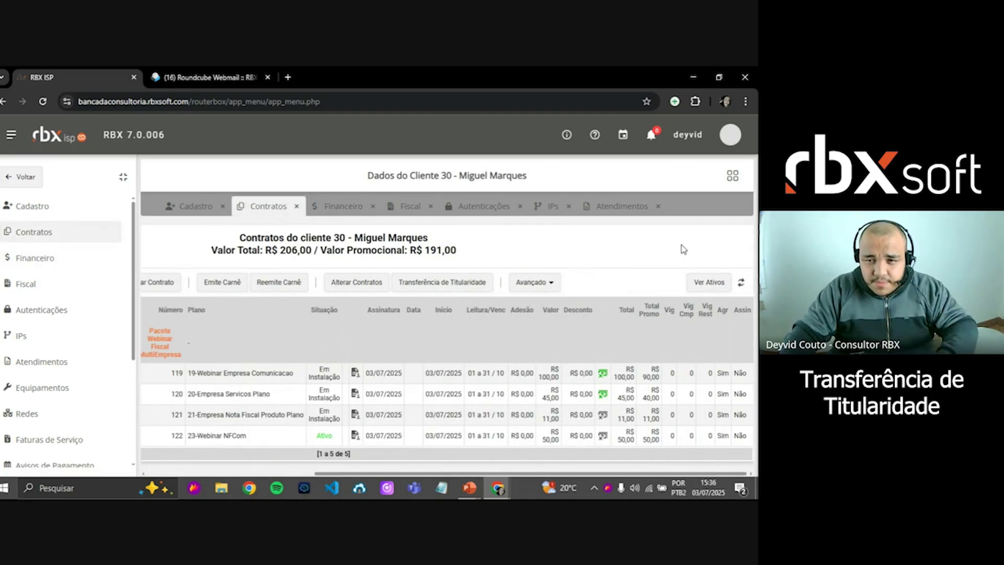
left_click(194, 206)
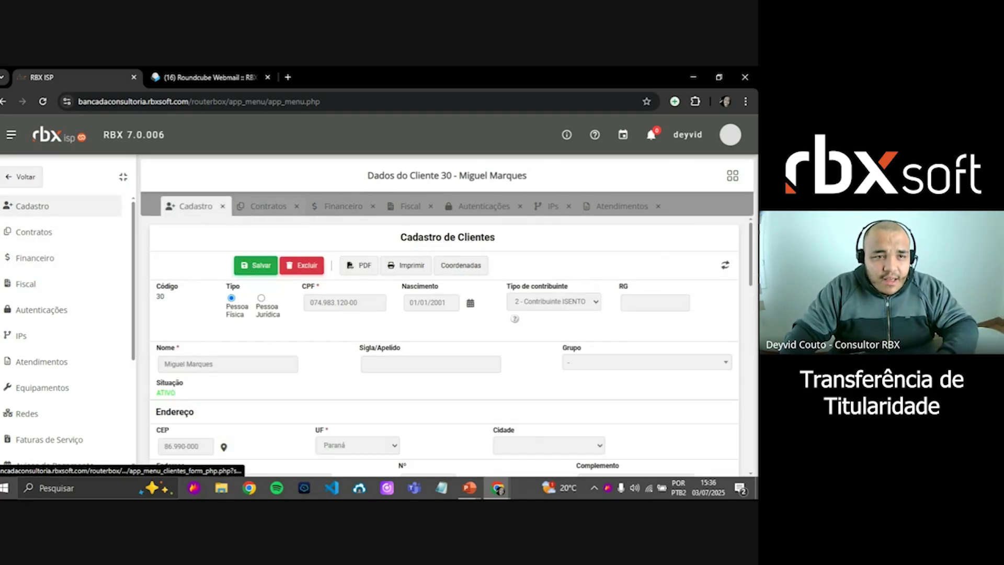
Leave the client's record, find Relatórios by searching for "relatorio", and open the Transferência de Titularidade report under Clientes.
left_click(22, 175)
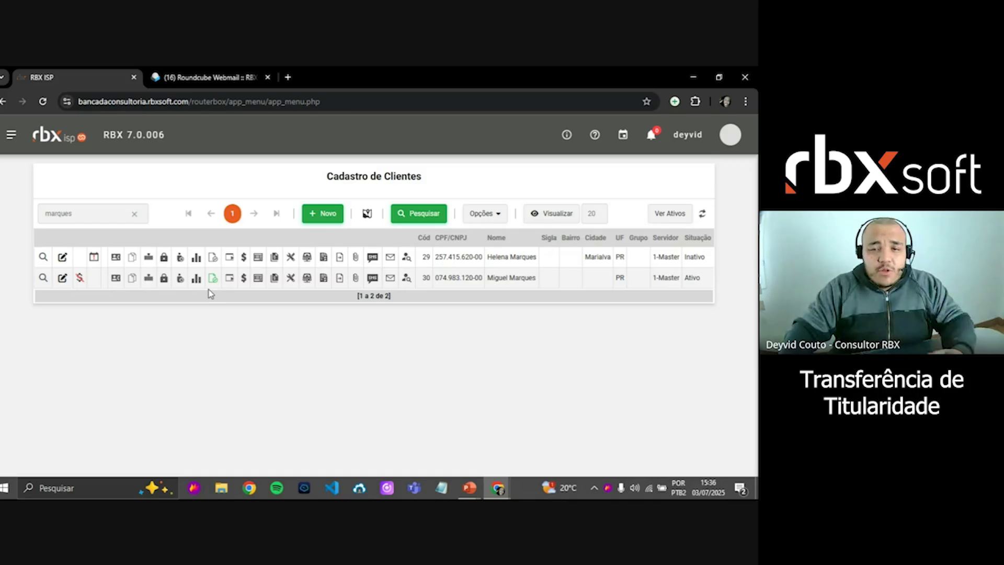
left_click(13, 137)
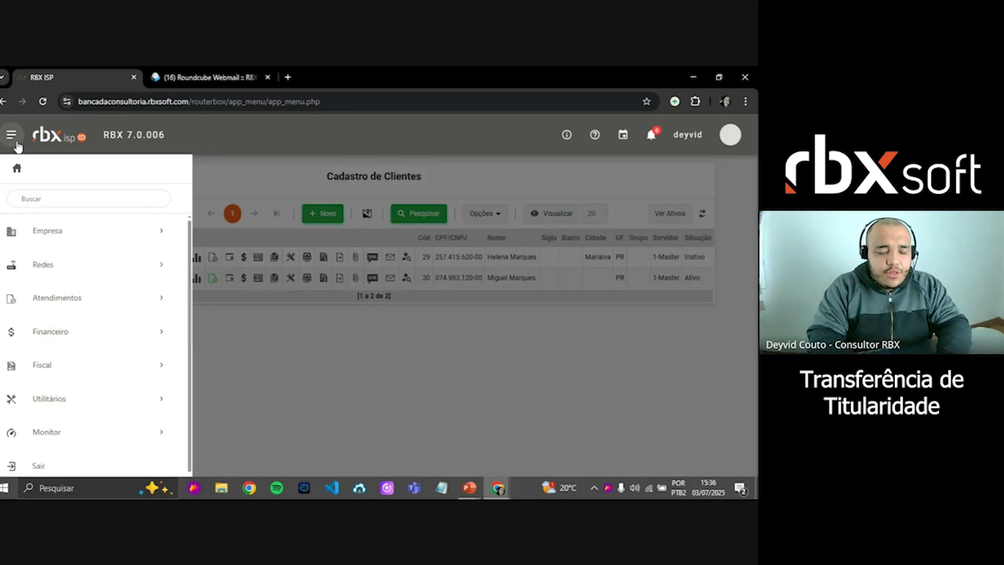
type("relatorio")
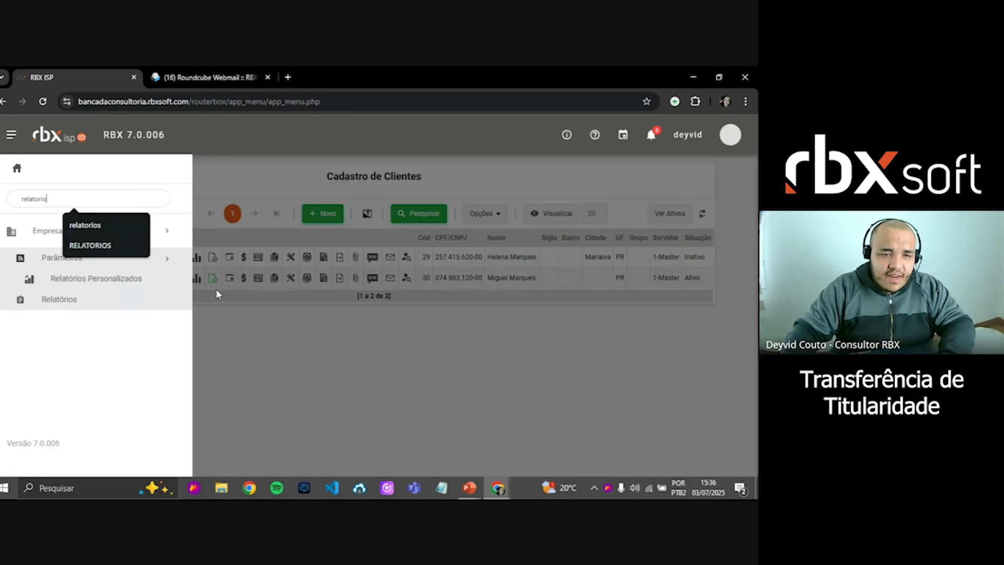
left_click(130, 294)
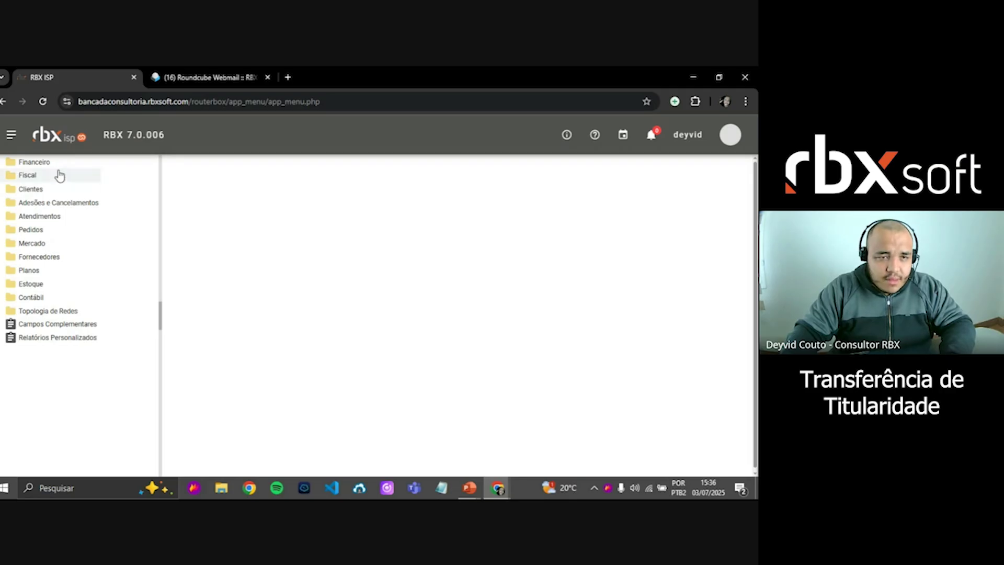
left_click(36, 190)
scroll(79, 337, "down", 2)
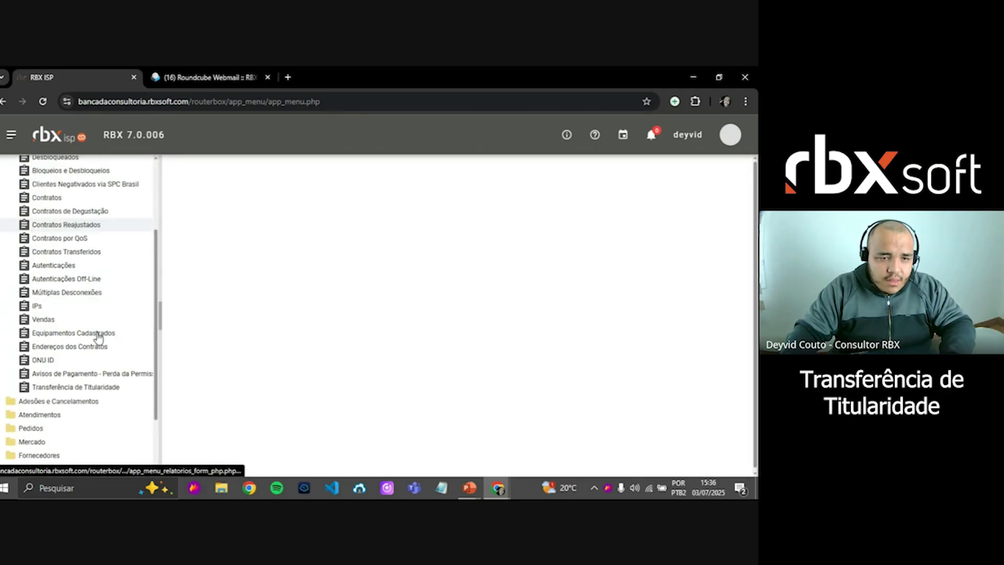
left_click(81, 388)
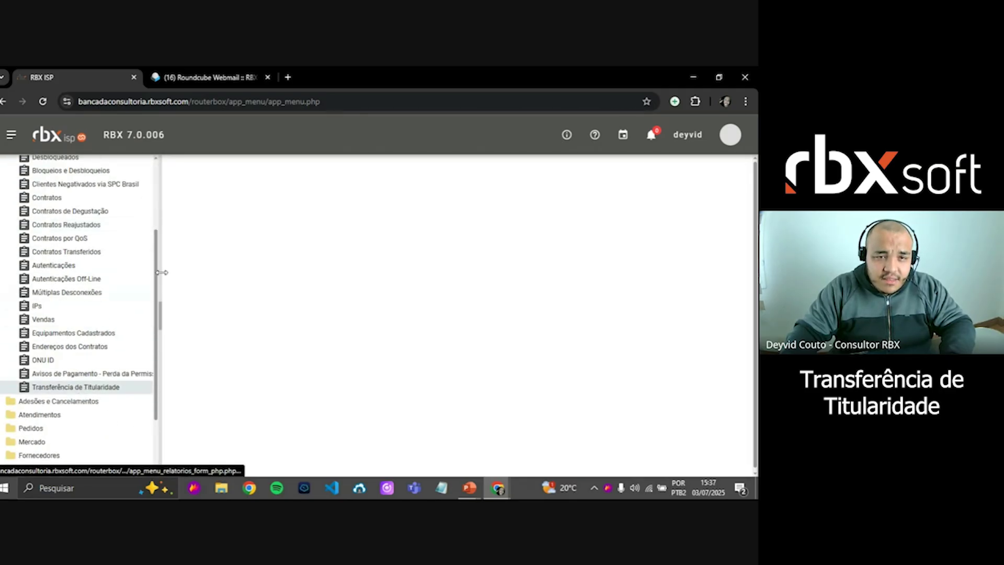
Filter the Transferência de Titularidade report by Assinatura (Cli Ori) set to Hoje and run the search.
scroll(112, 240, "up", 3)
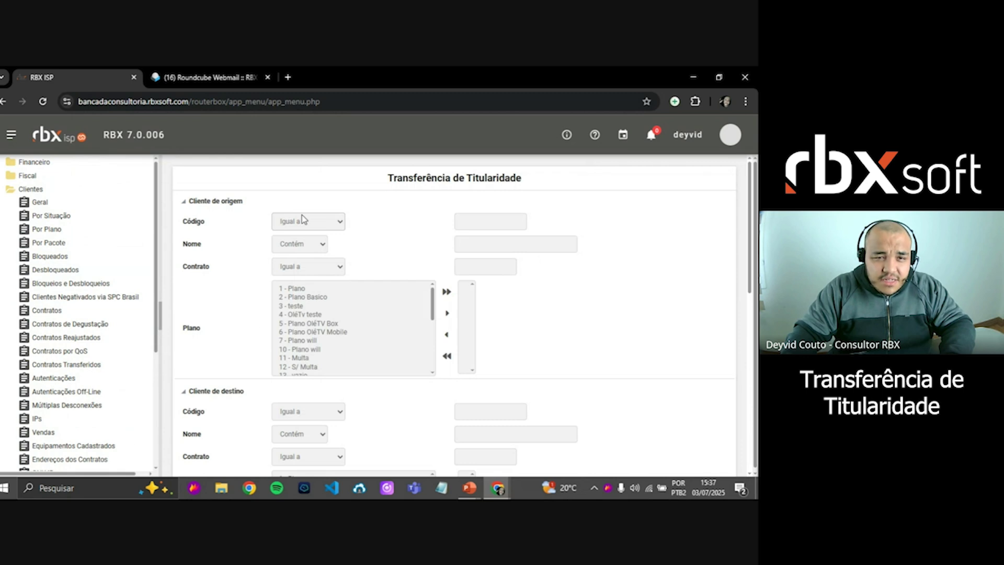
scroll(283, 272, "down", 4)
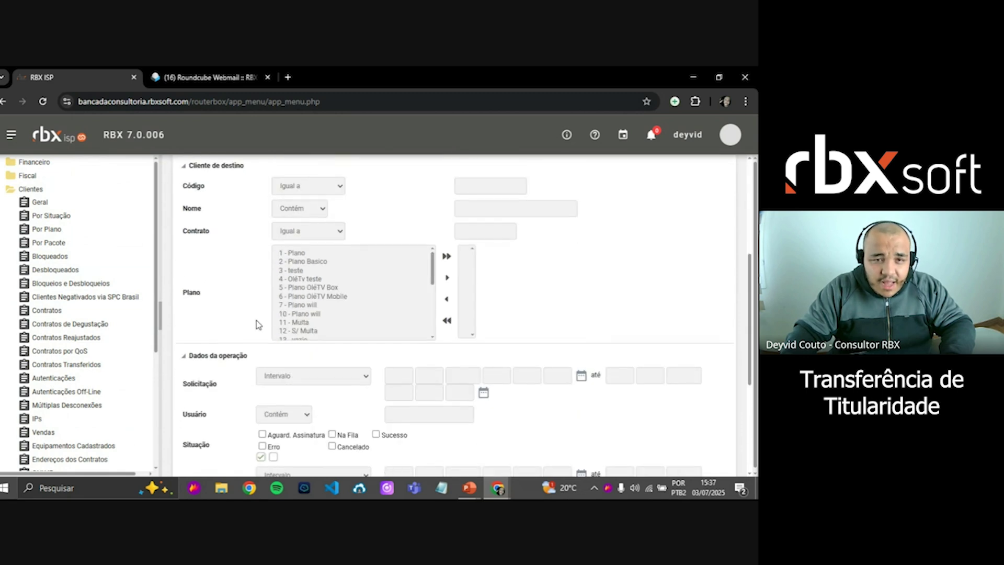
scroll(259, 335, "down", 4)
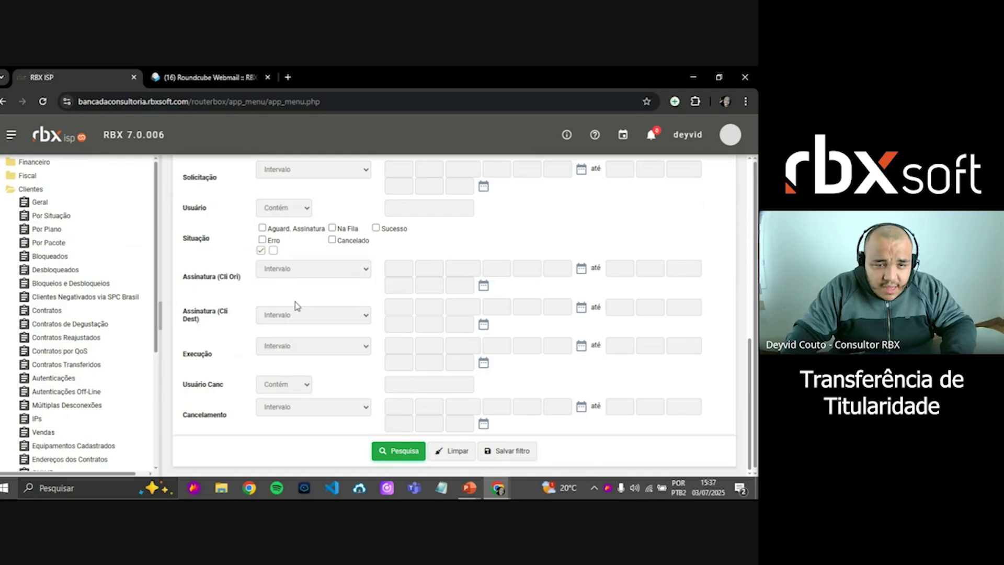
left_click(293, 270)
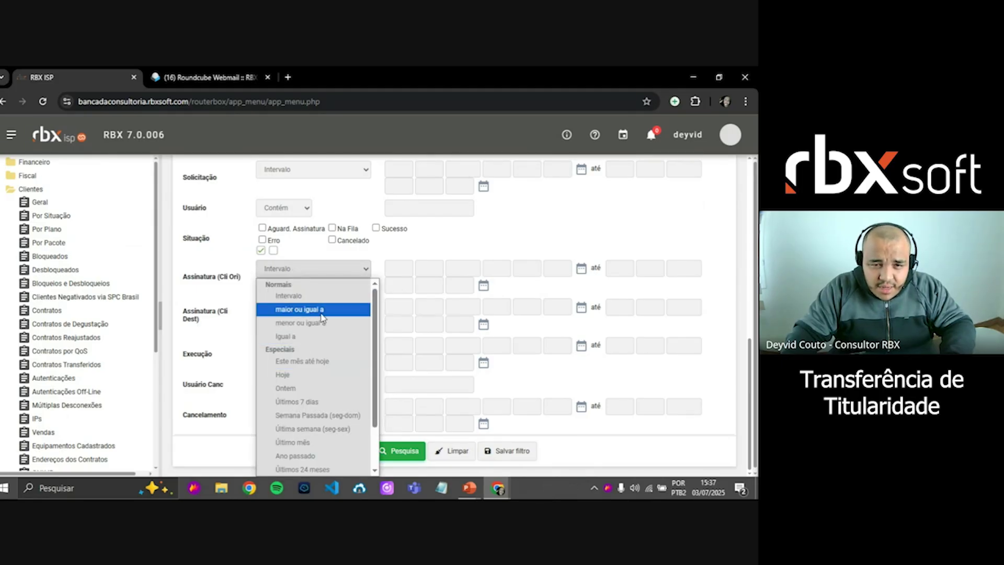
left_click(299, 375)
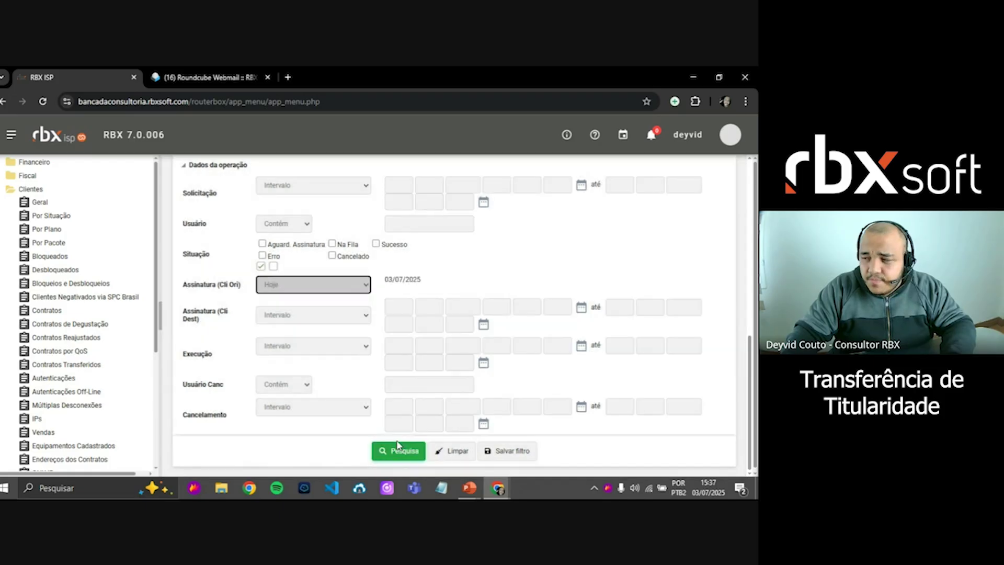
left_click(397, 447)
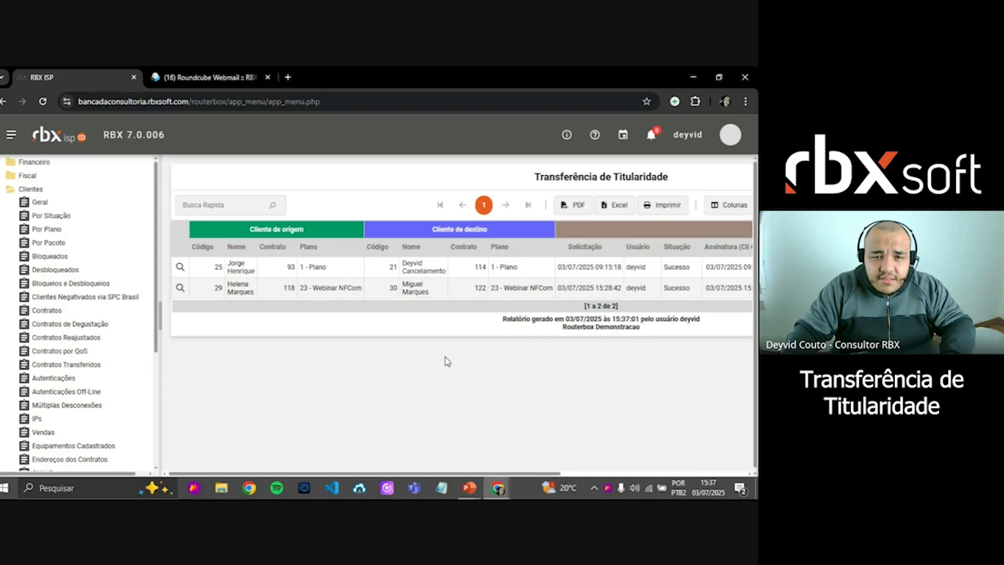
Review the report's Cliente de origem, Cliente de destino and Dados da operação columns, and return to the filter form.
double_click(239, 262)
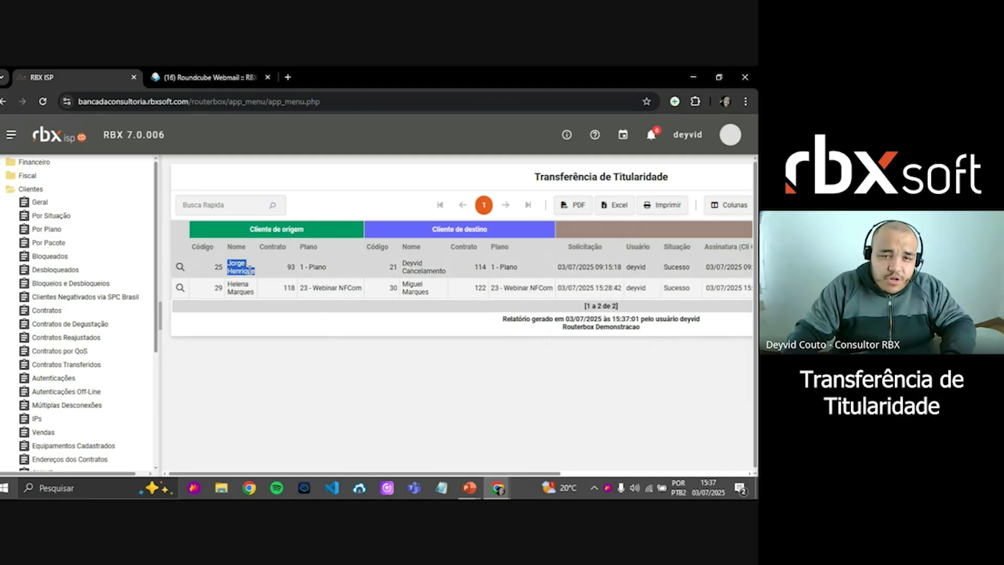
left_click(368, 275)
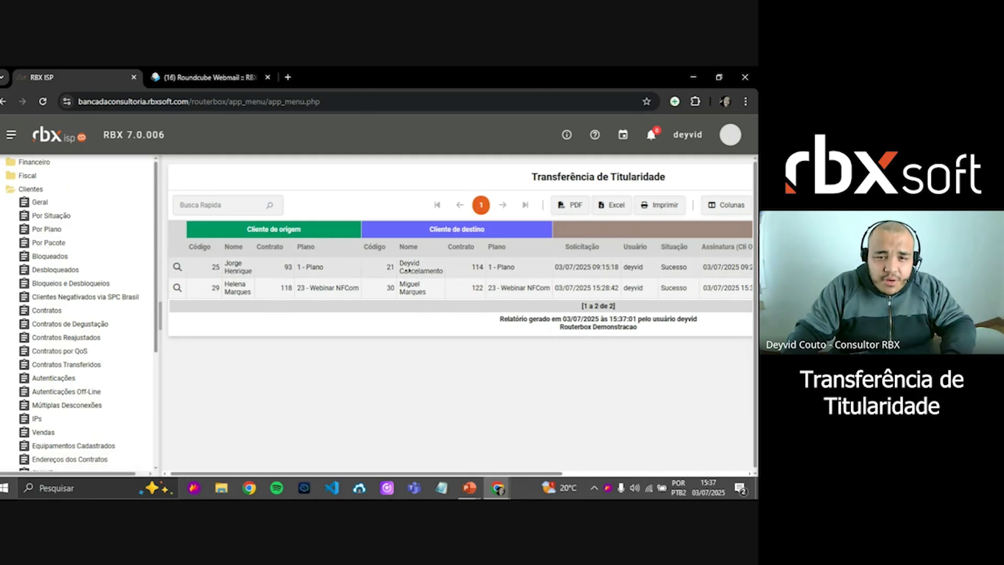
left_click_drag(373, 272, 376, 281)
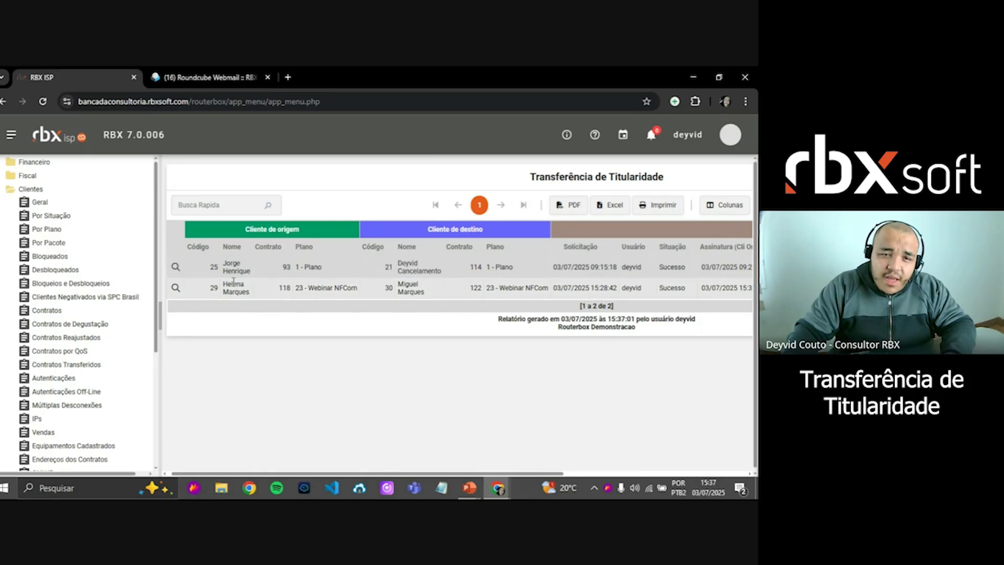
left_click_drag(224, 283, 250, 294)
left_click(400, 286)
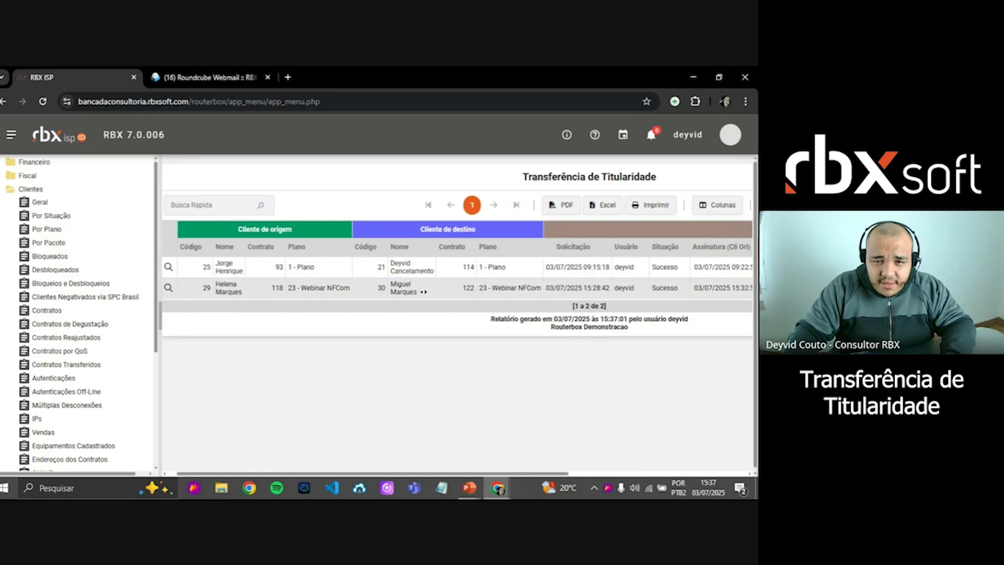
scroll(429, 289, "right", 5)
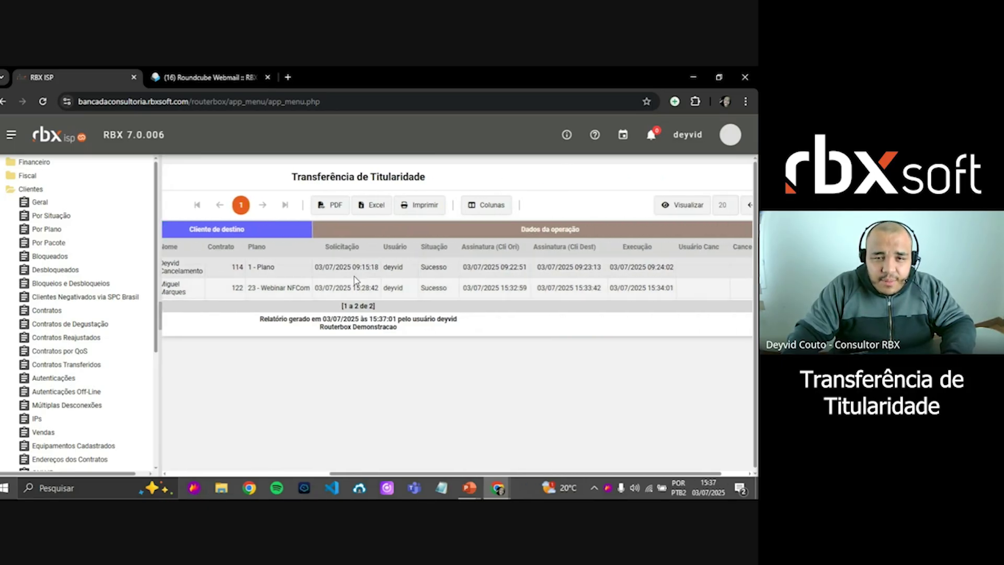
scroll(543, 287, "right", 1)
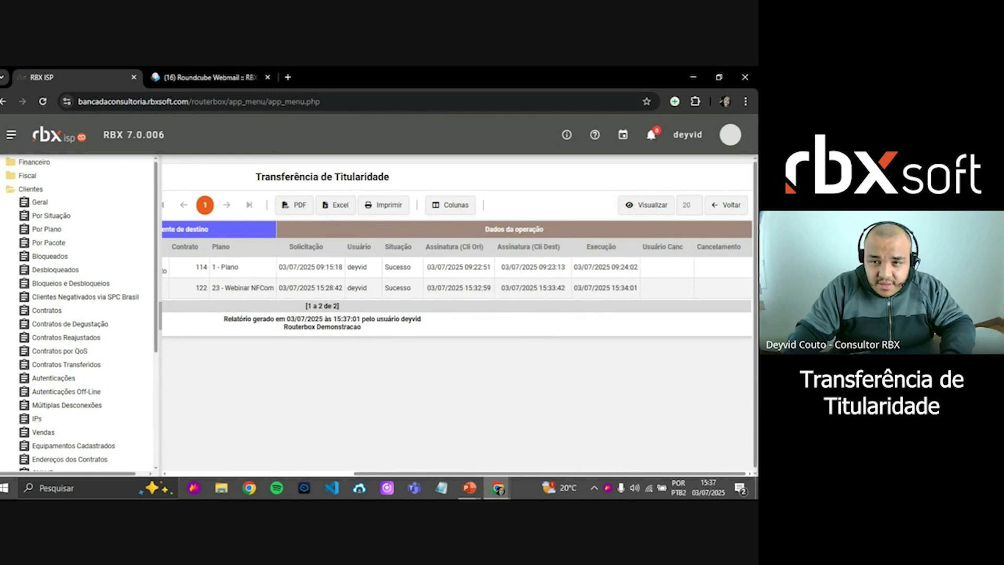
left_click(731, 205)
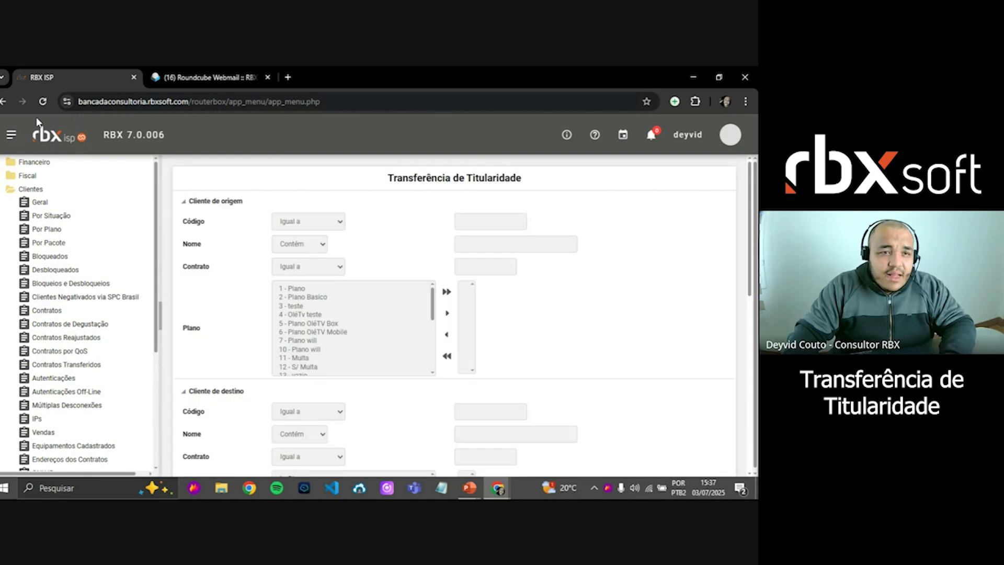
Find Transferência de Titularidade under Parâmetros by searching the navigation for "titulari", and open its configuration.
left_click(10, 136)
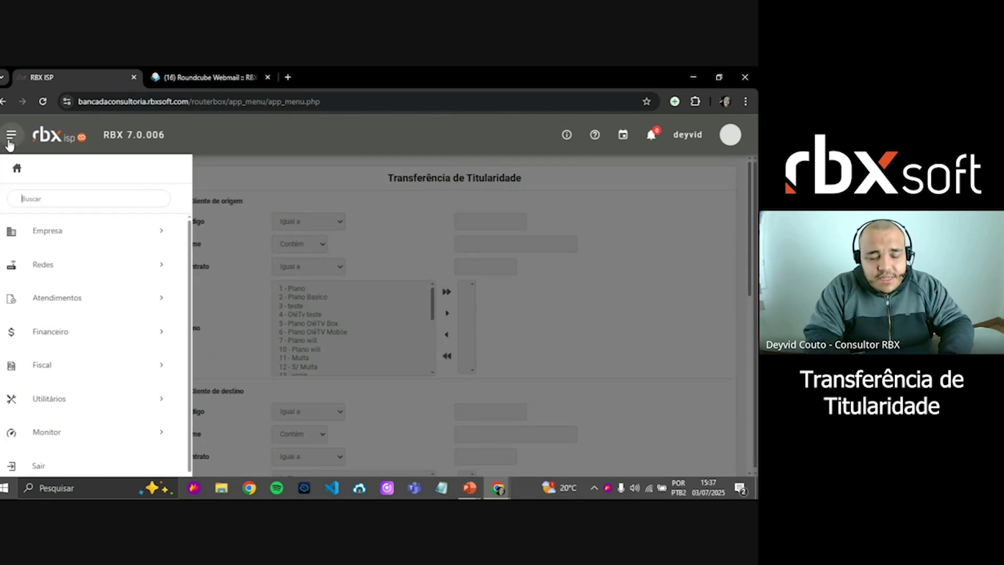
type("titulariad")
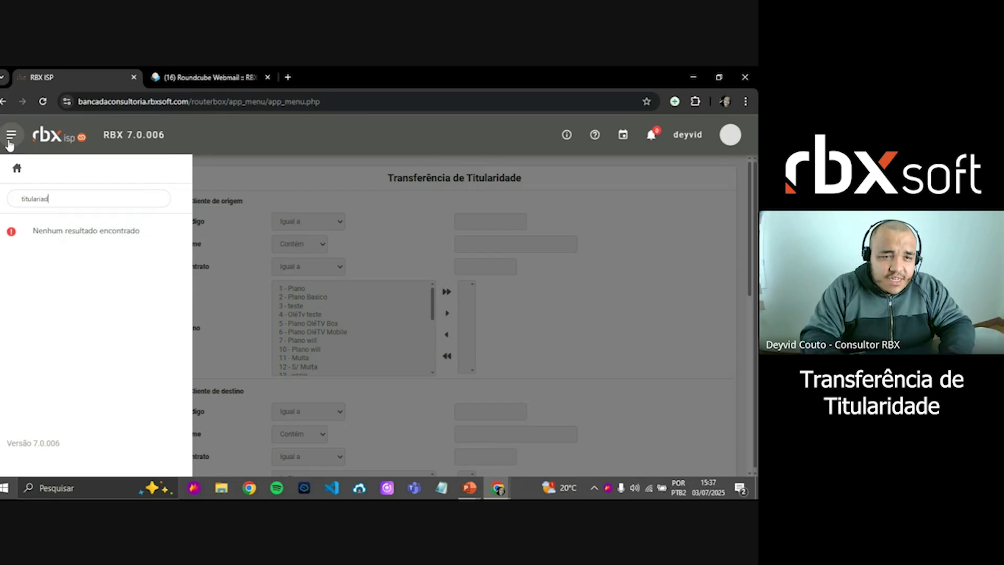
key("BackSpace")
key("BackSpace")
key("BackSpace")
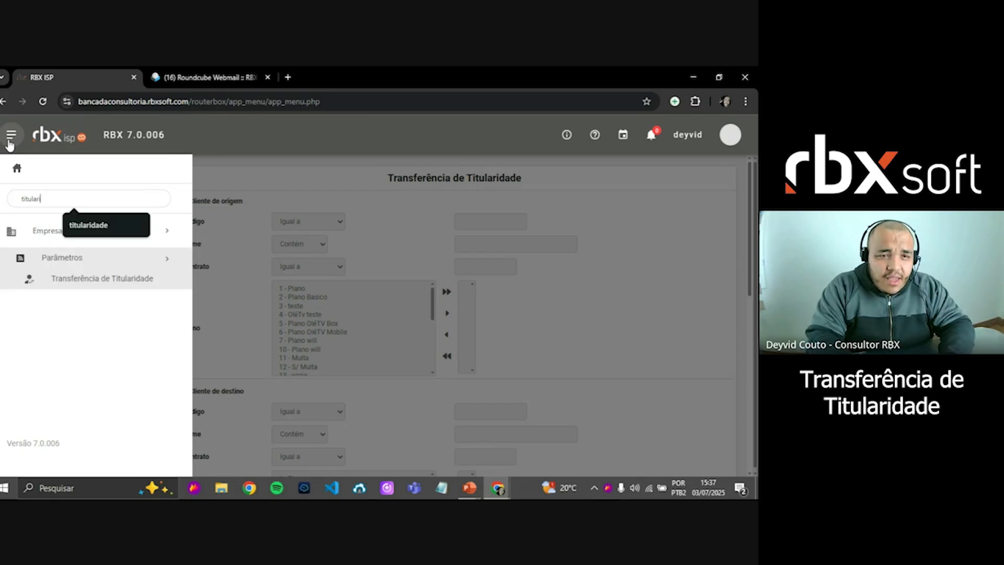
left_click(110, 278)
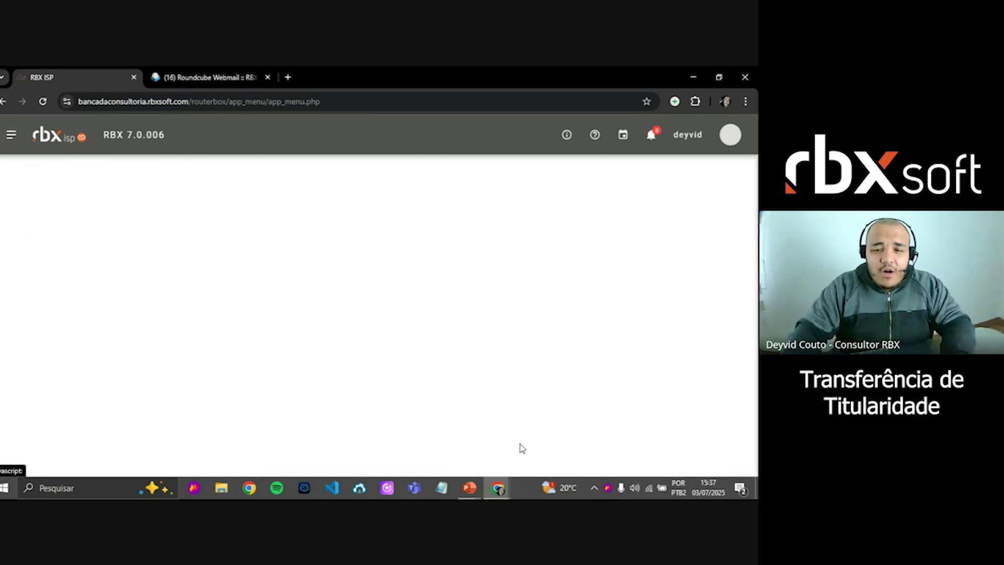
Switch to the running PowerPoint slide show and advance to the closing "Obrigado!" slide.
mouse_move(469, 488)
left_click(468, 449)
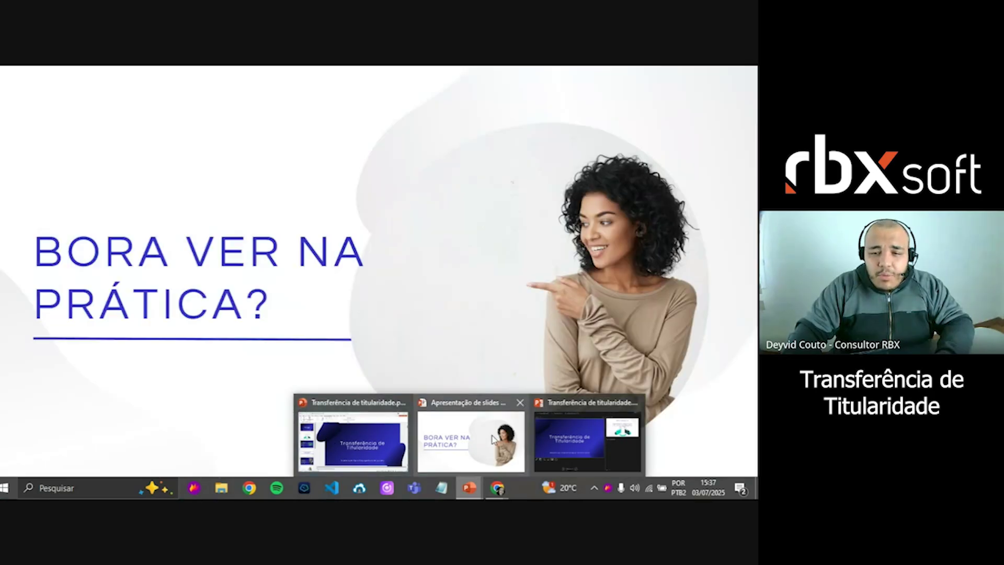
key("Right")
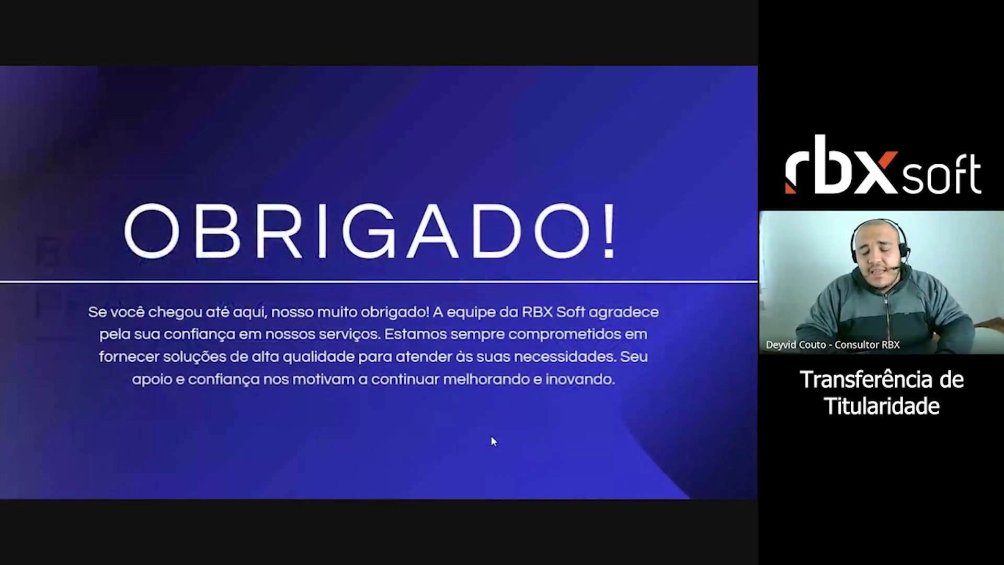
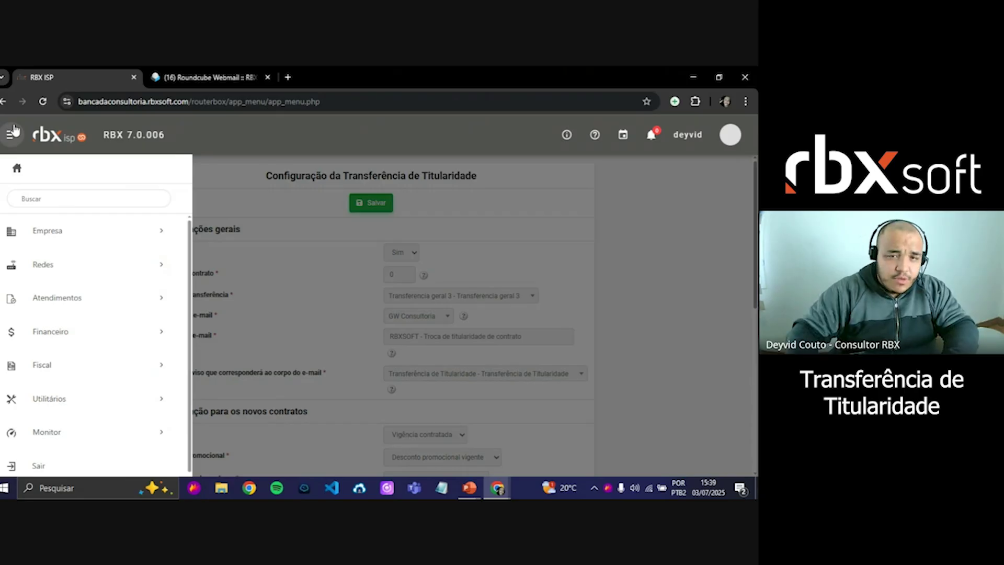
Open Cadastro de Clientes, go to page 2 of the list and open the destination client's Contratos.
left_click(78, 198)
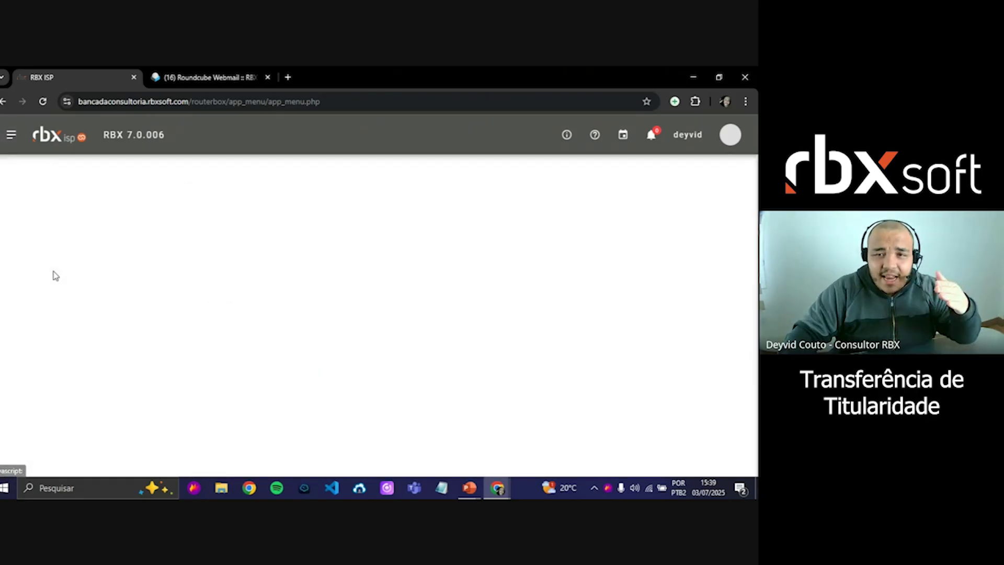
scroll(390, 251, "down", 4)
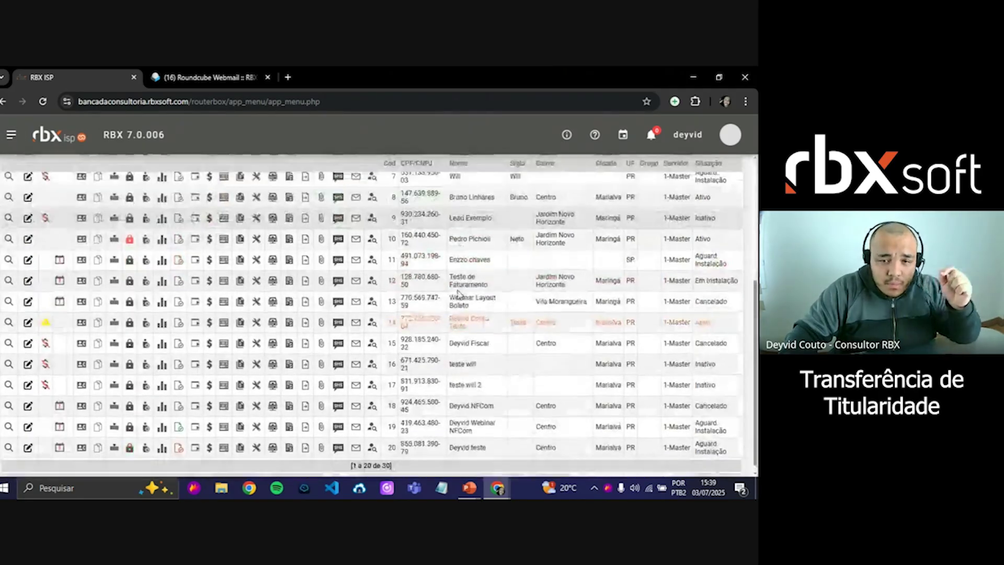
scroll(392, 262, "up", 3)
scroll(366, 251, "up", 1)
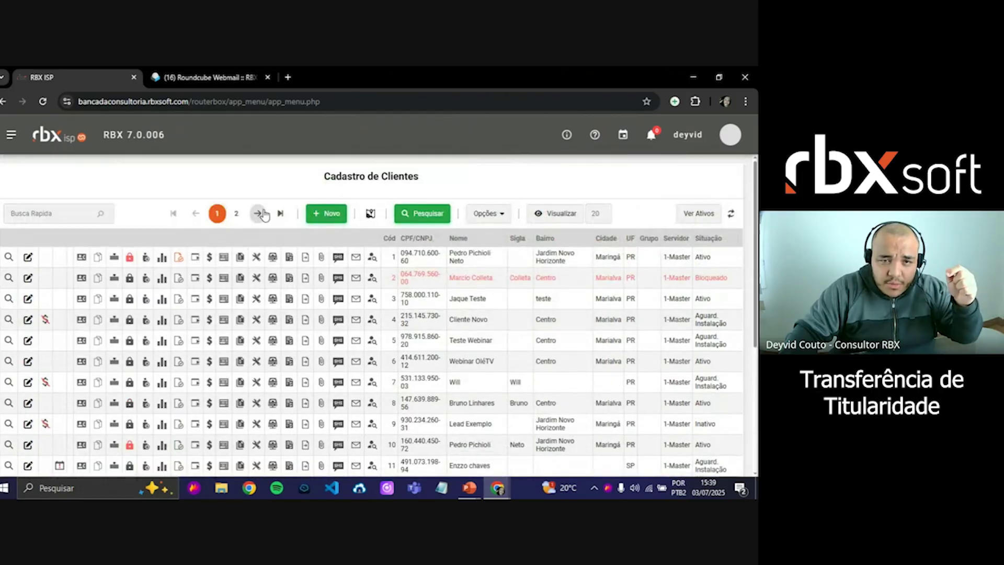
left_click(258, 211)
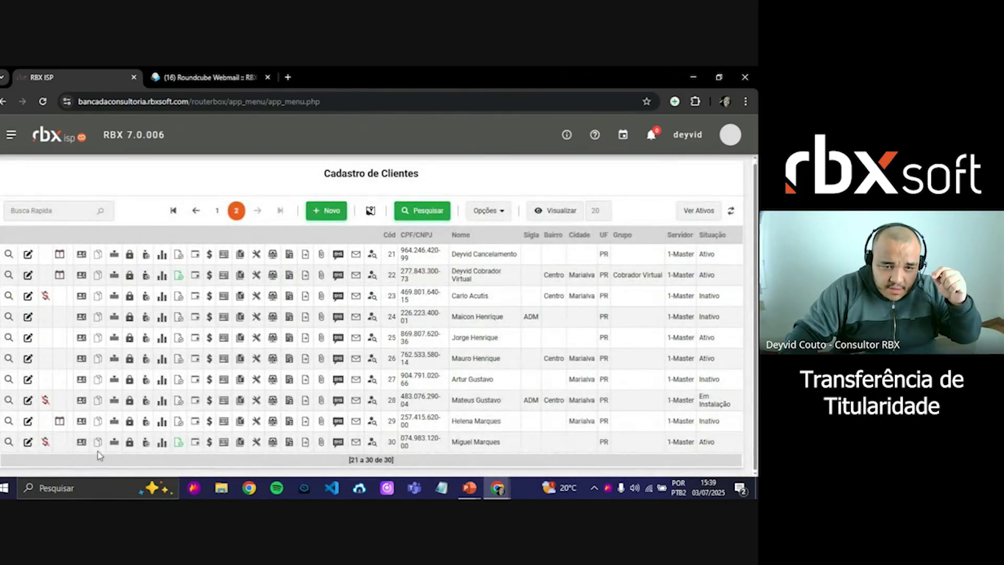
left_click(96, 443)
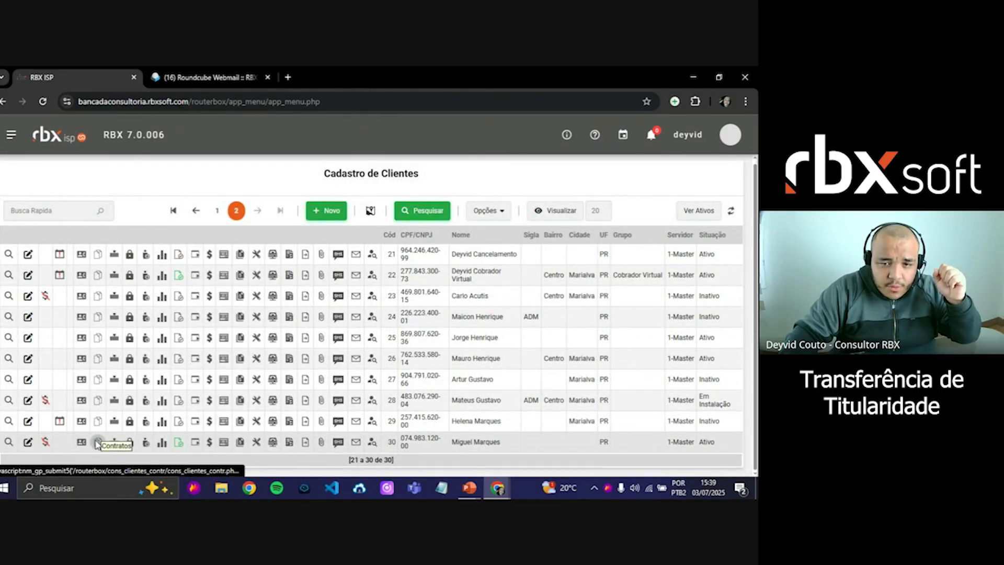
Check the transfer origin and the Número values of the destination client's contracts, and return to the client list.
mouse_move(442, 313)
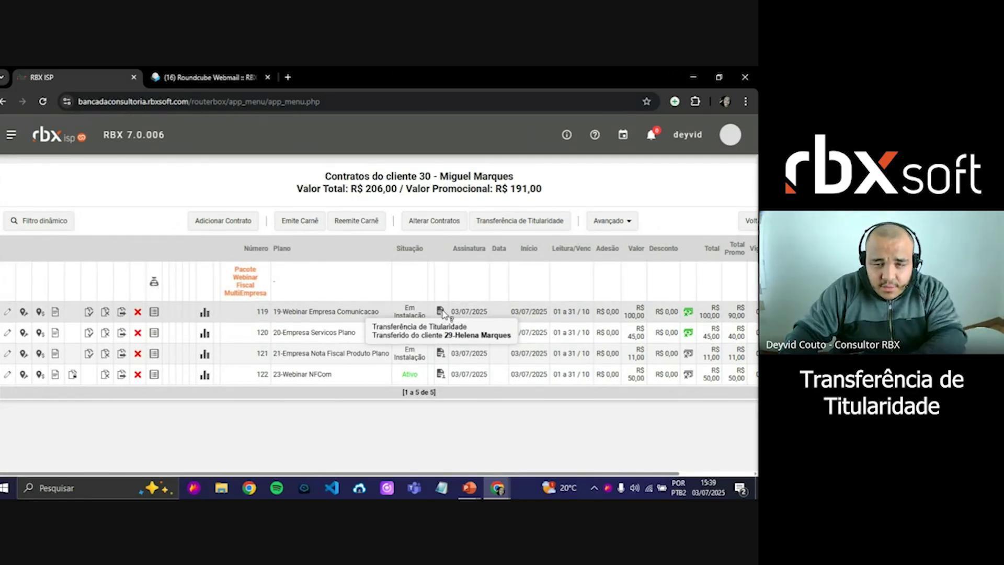
double_click(262, 333)
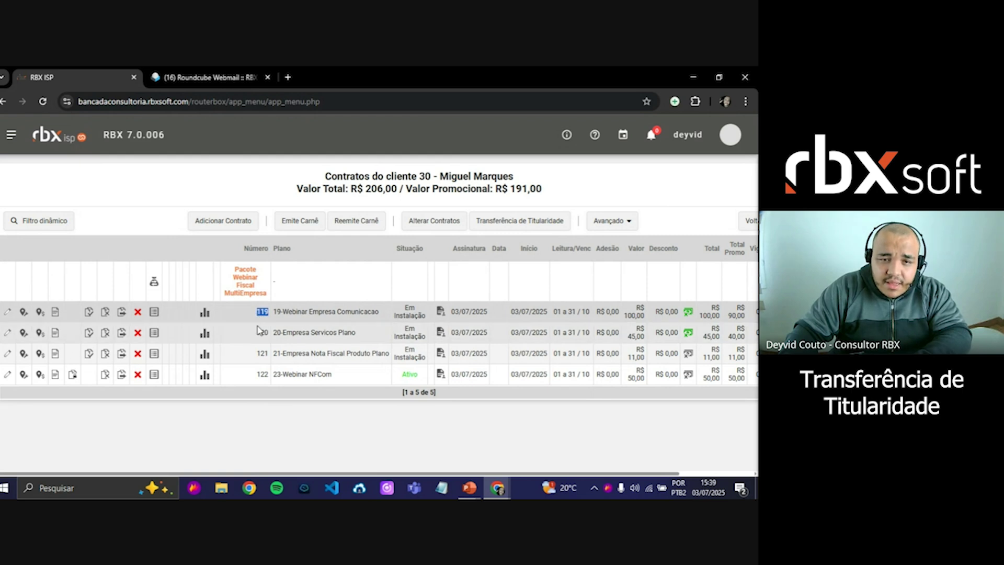
left_click(261, 374)
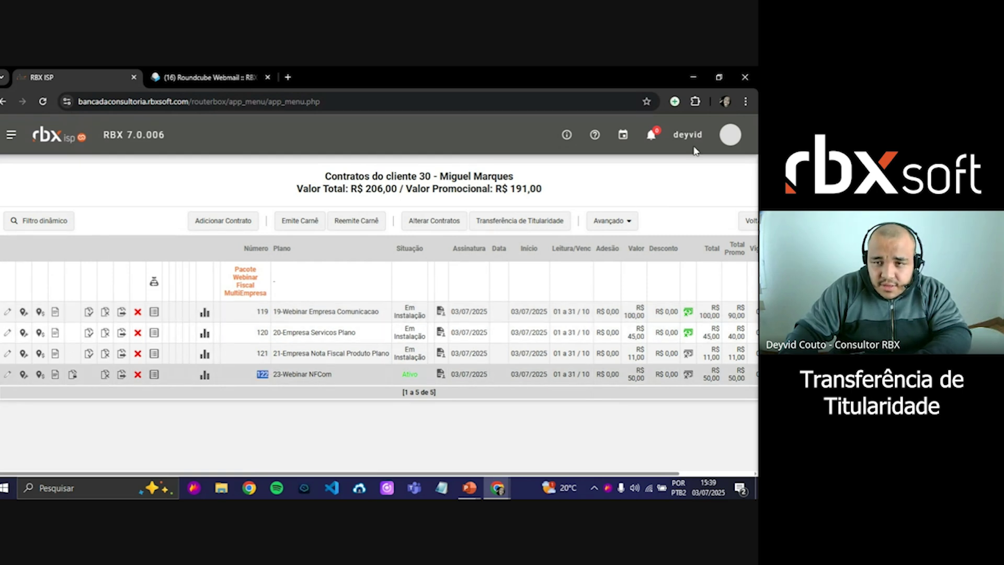
scroll(711, 210, "right", 2)
left_click(699, 221)
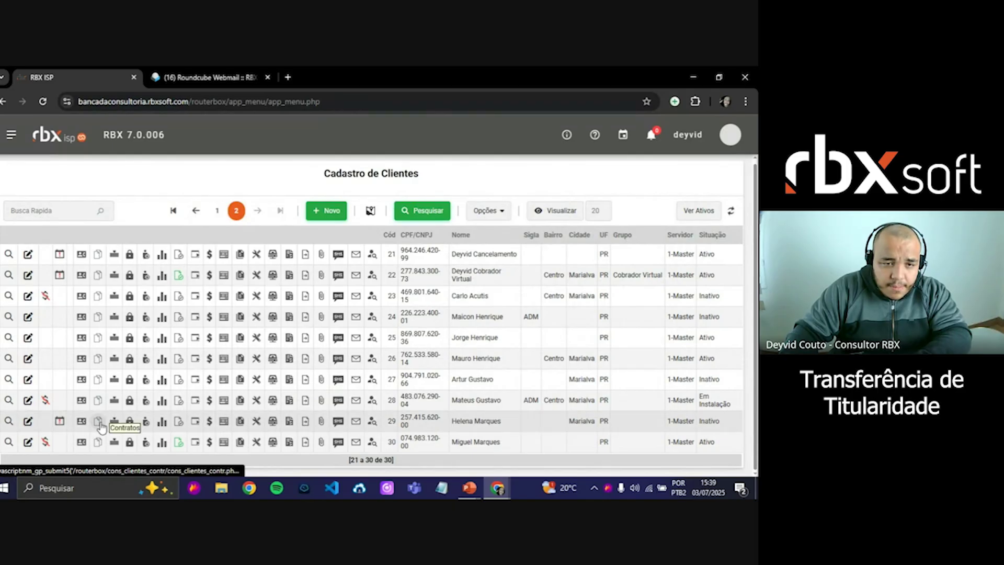
Open the origin client's Contratos and check the Número values and the first contract's Situação.
left_click(98, 422)
double_click(214, 309)
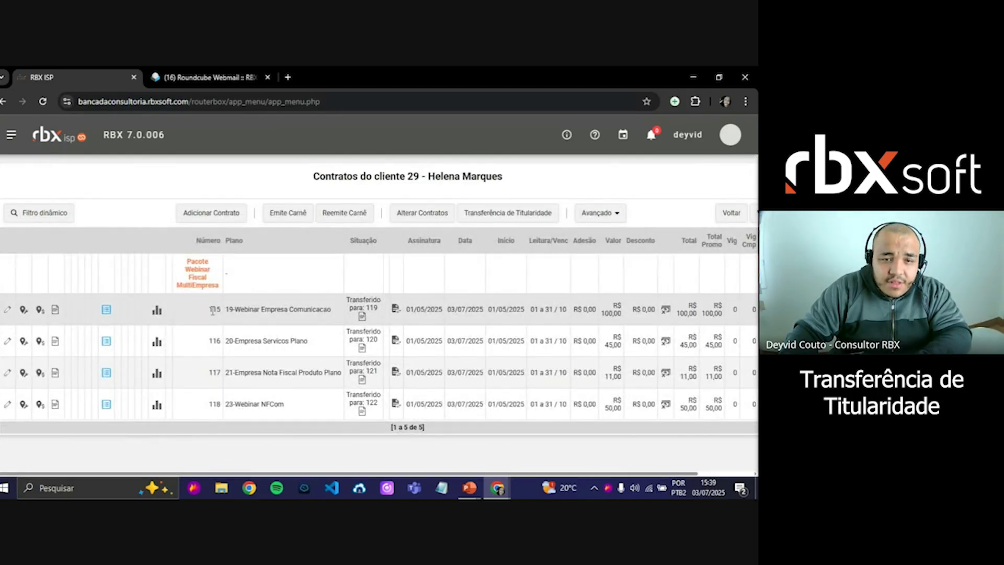
double_click(215, 413)
double_click(360, 299)
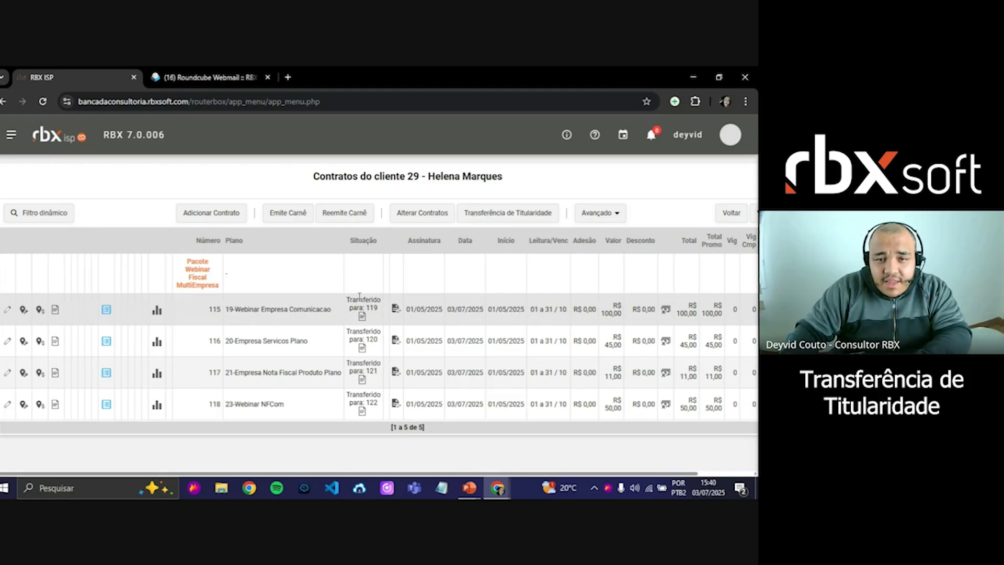
triple_click(362, 296)
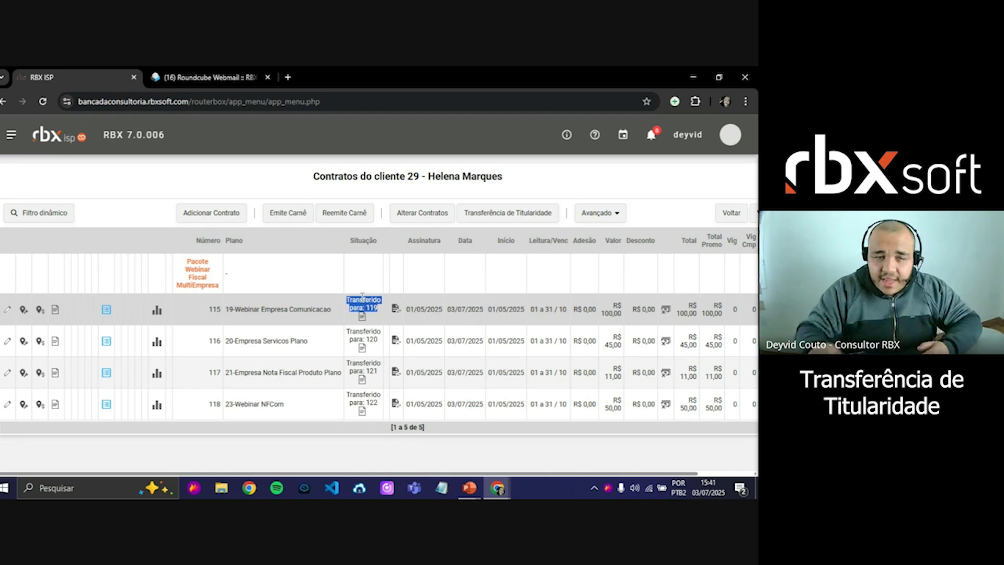
Search the navigation for "titularidade" and open Transferência de Titularidade under Parâmetros from the origin client's contracts.
left_click(13, 149)
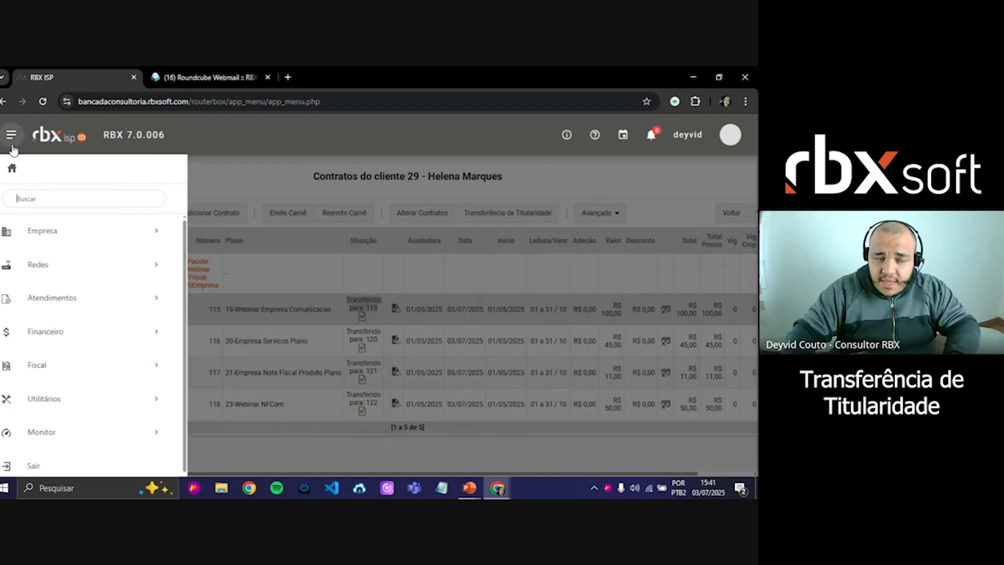
type("titularidade")
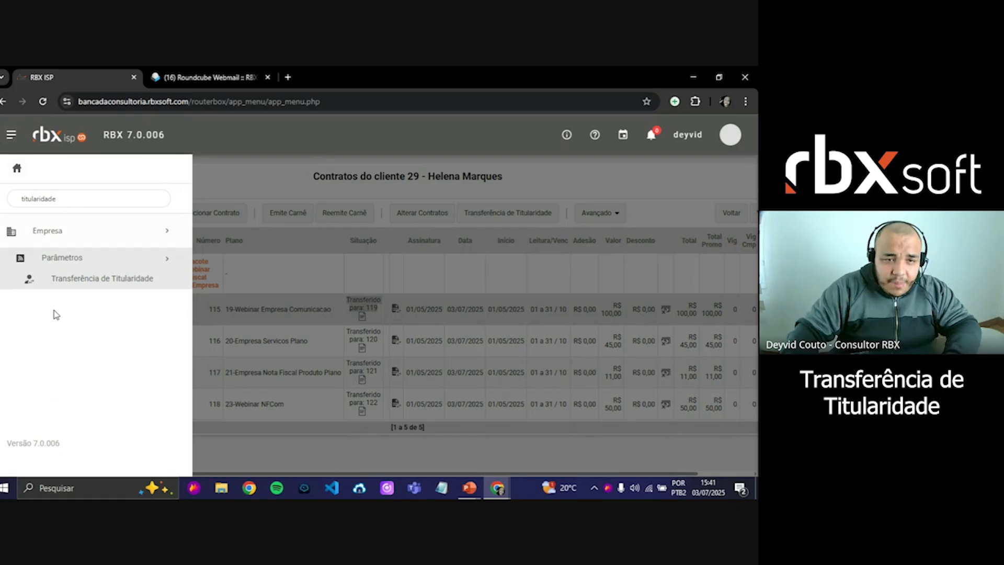
left_click(82, 282)
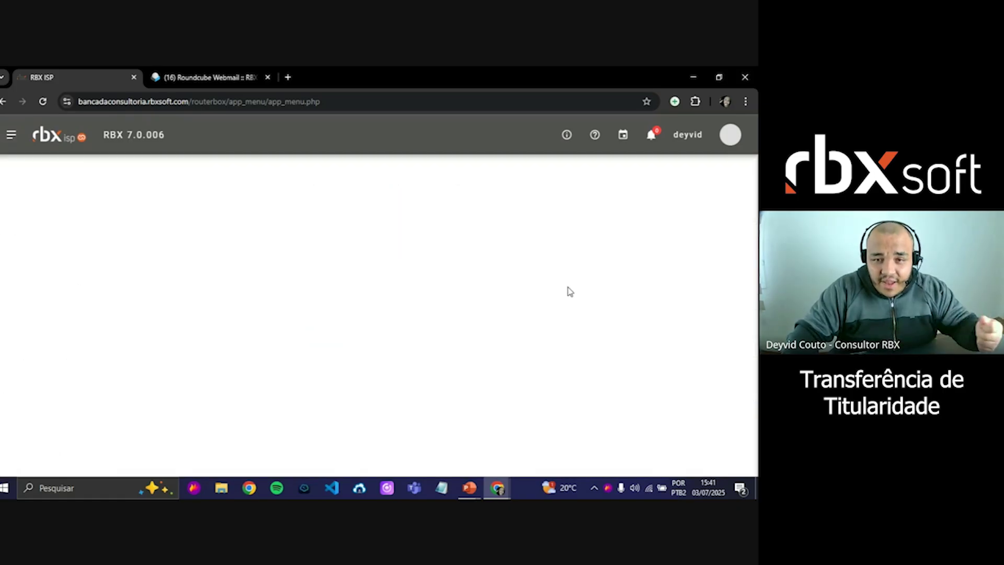
Review the Transferência de Titularidade configuration, from Configurações gerais through Configuração para os novos contratos to Equipamentos.
scroll(544, 277, "down", 5)
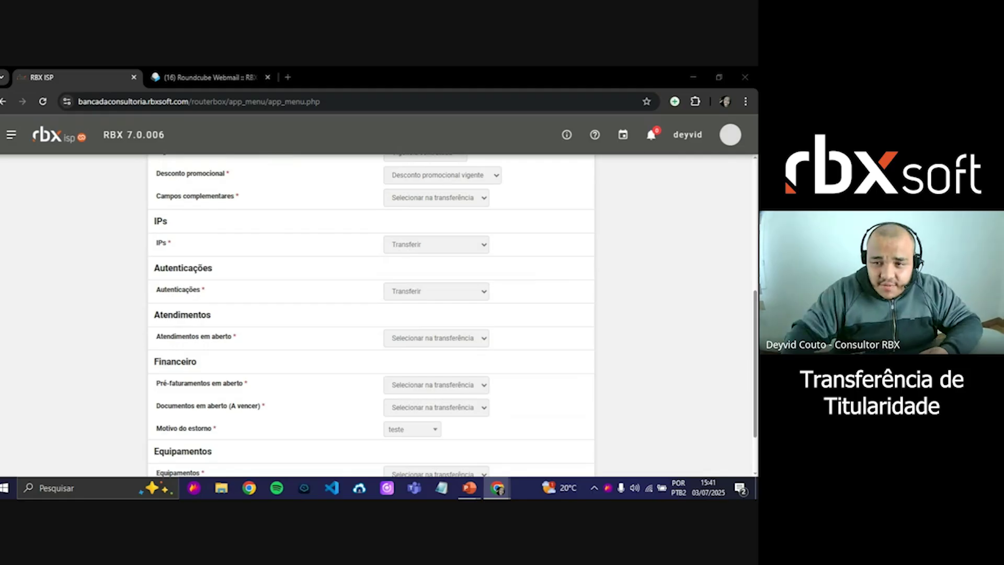
scroll(568, 254, "up", 7)
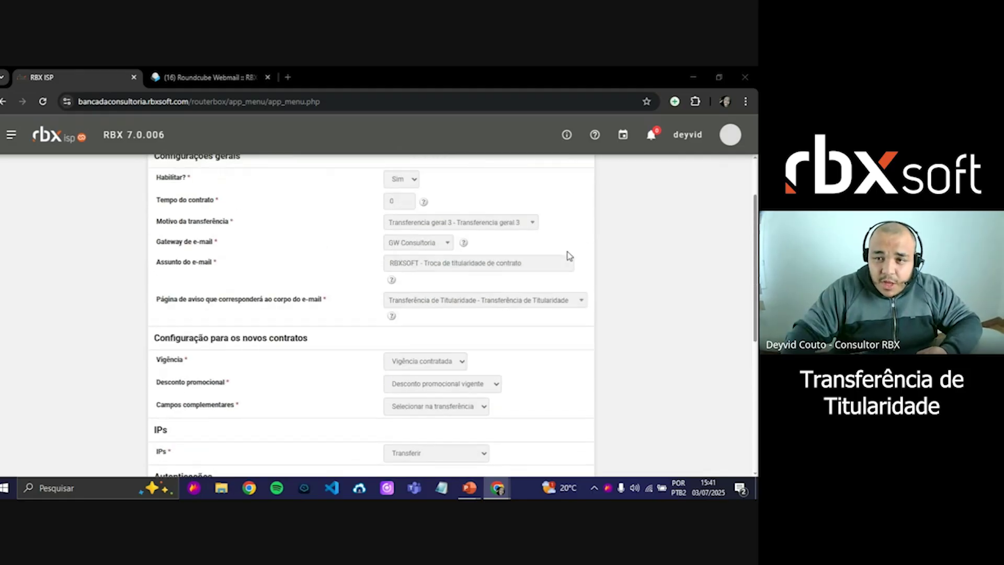
scroll(569, 256, "down", 2)
scroll(569, 256, "up", 2)
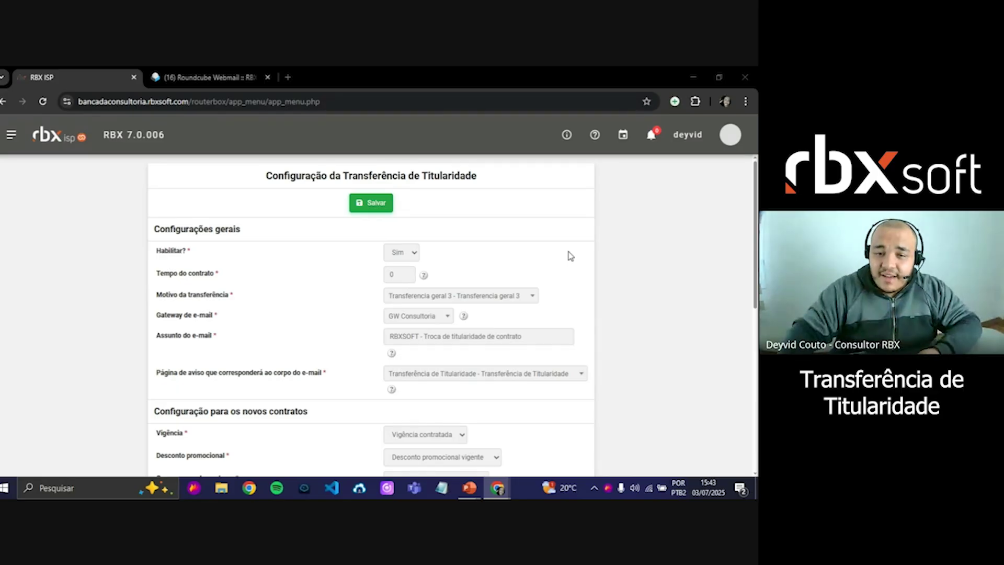
scroll(571, 255, "down", 2)
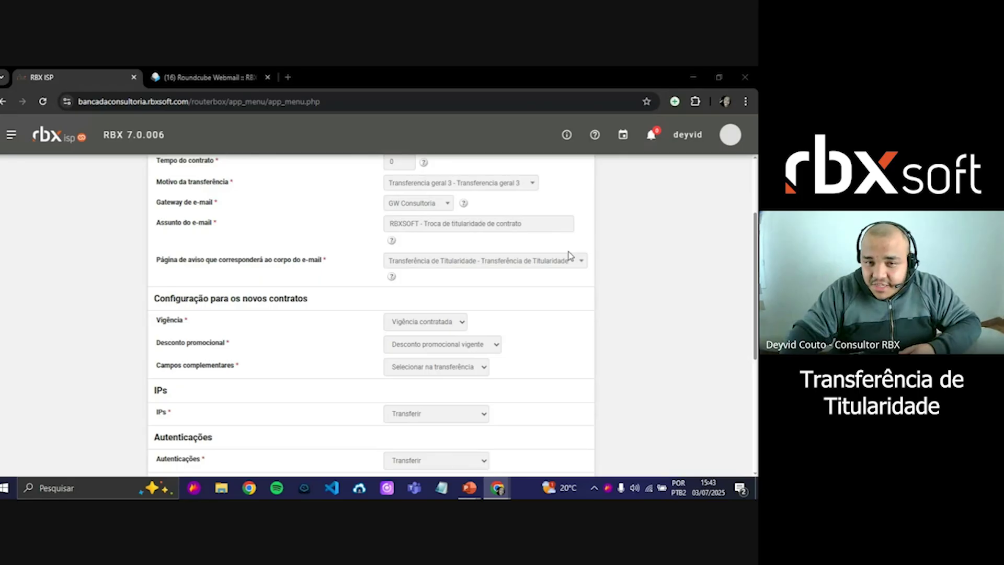
Check the Vigência options under Configuração para os novos contratos and return to the heading of the configuration page.
left_click_drag(153, 299, 314, 299)
left_click(173, 320)
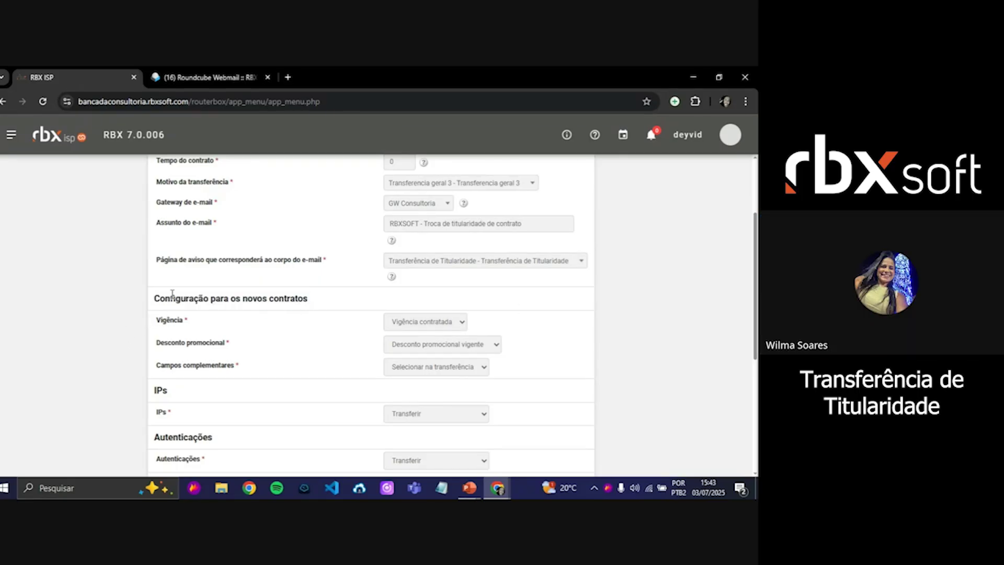
left_click_drag(154, 299, 314, 298)
left_click(315, 307)
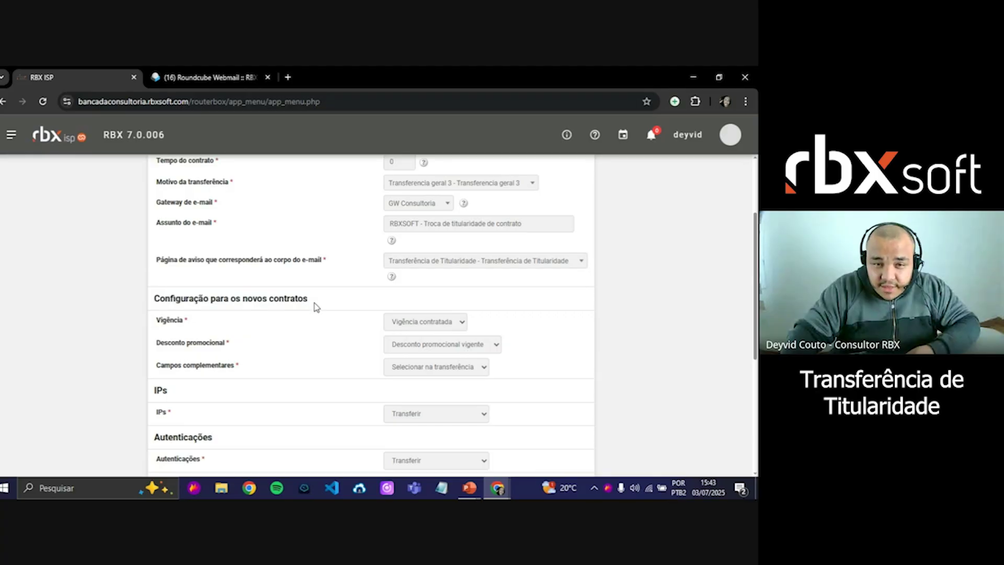
left_click_drag(157, 320, 202, 323)
left_click(444, 322)
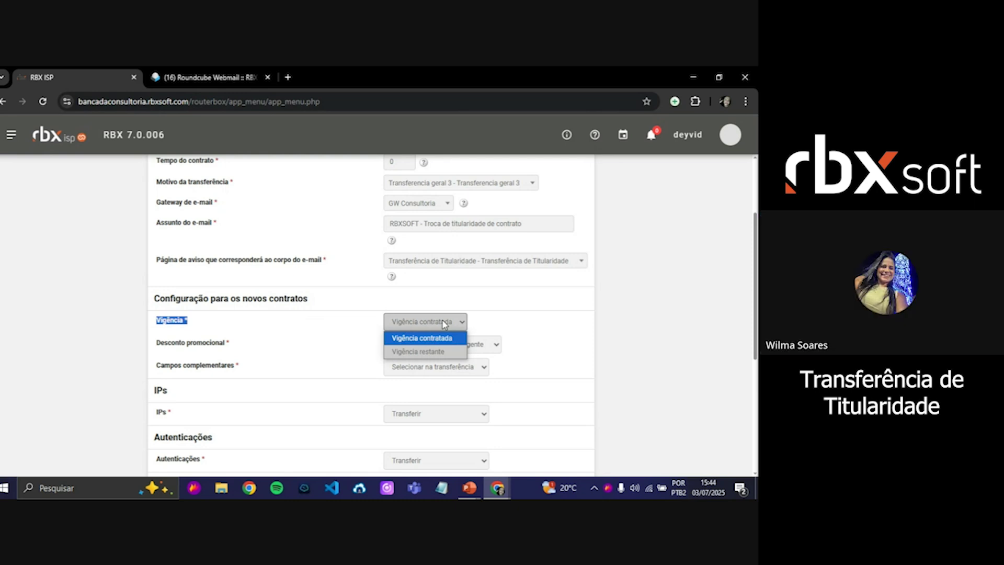
left_click(443, 324)
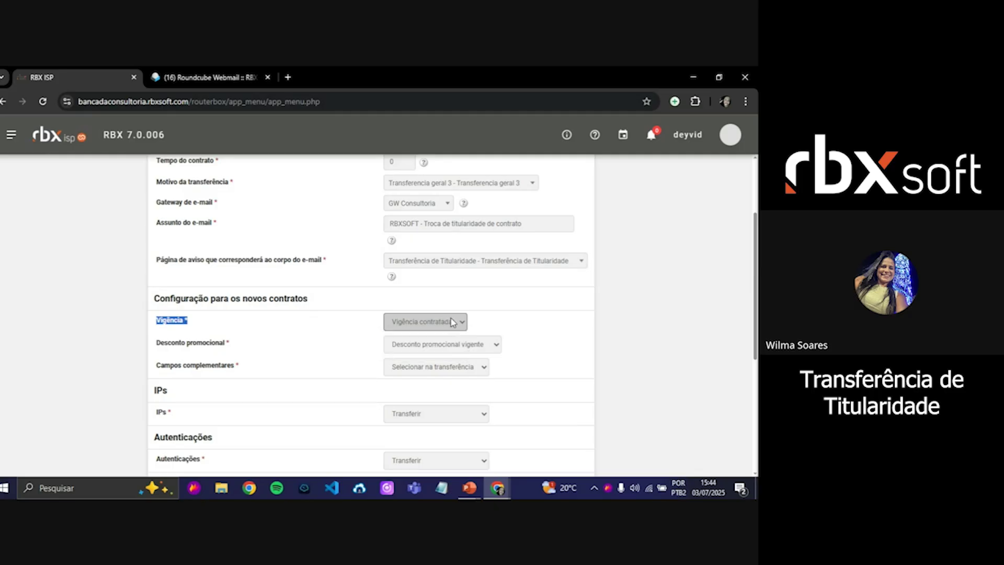
left_click(521, 297)
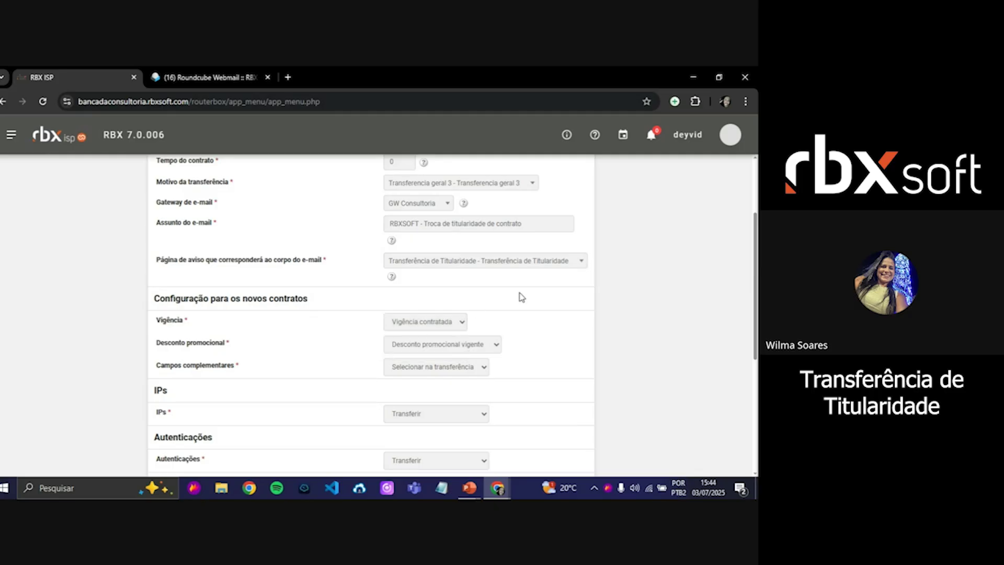
scroll(518, 293, "up", 2)
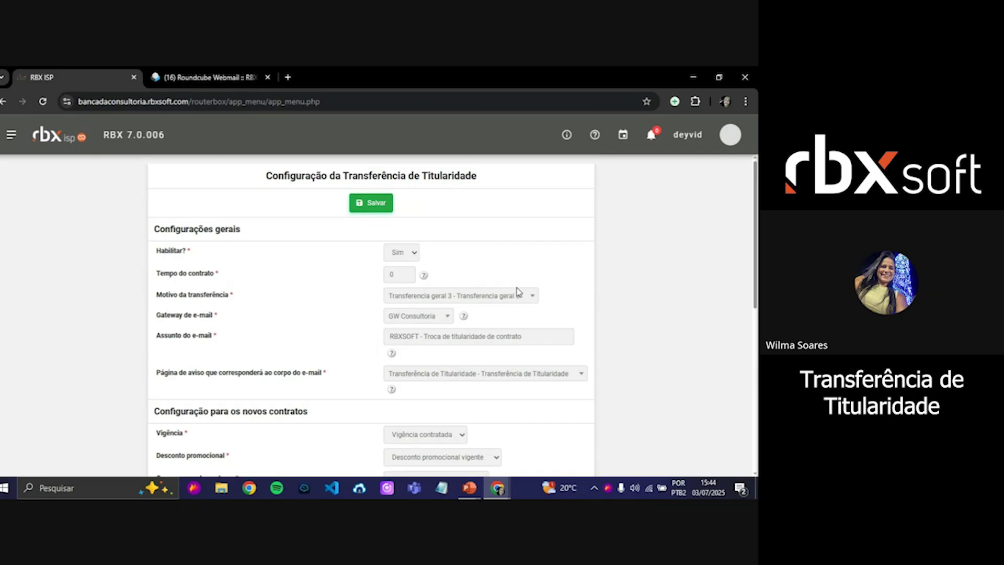
triple_click(286, 174)
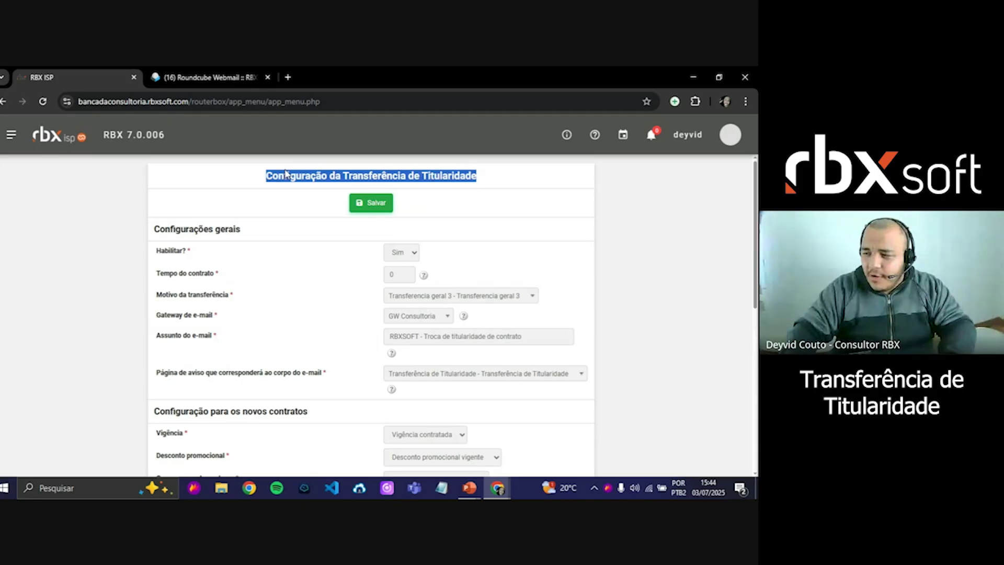
Open Cadastro de Clientes, go to the last page of the list and open the origin client's Contratos.
left_click(11, 134)
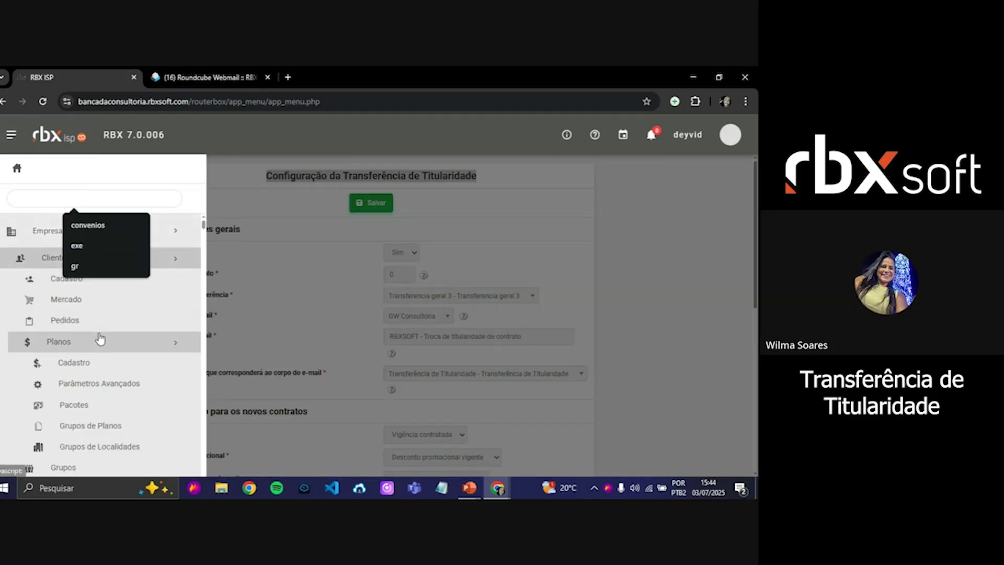
left_click(25, 288)
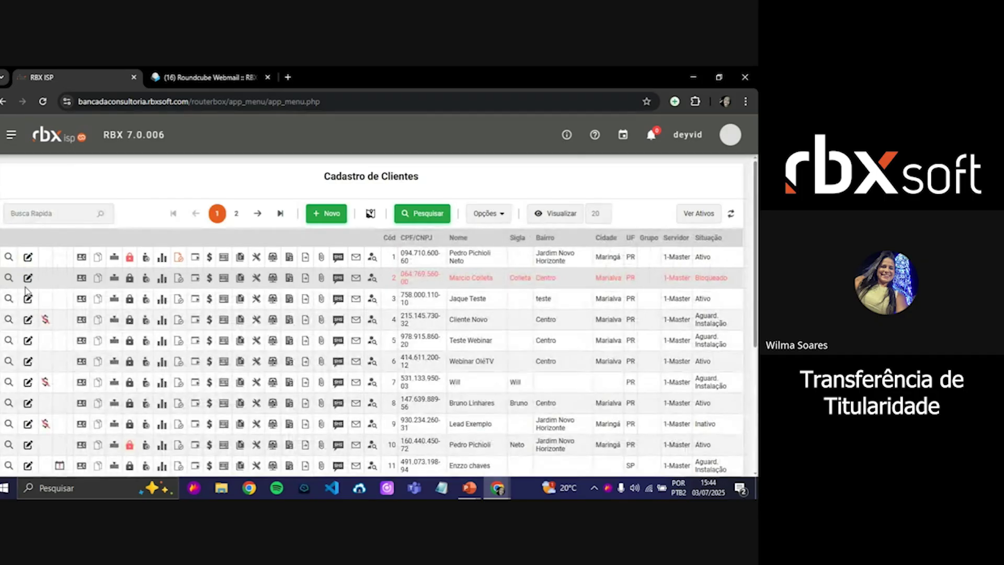
scroll(460, 283, "down", 4)
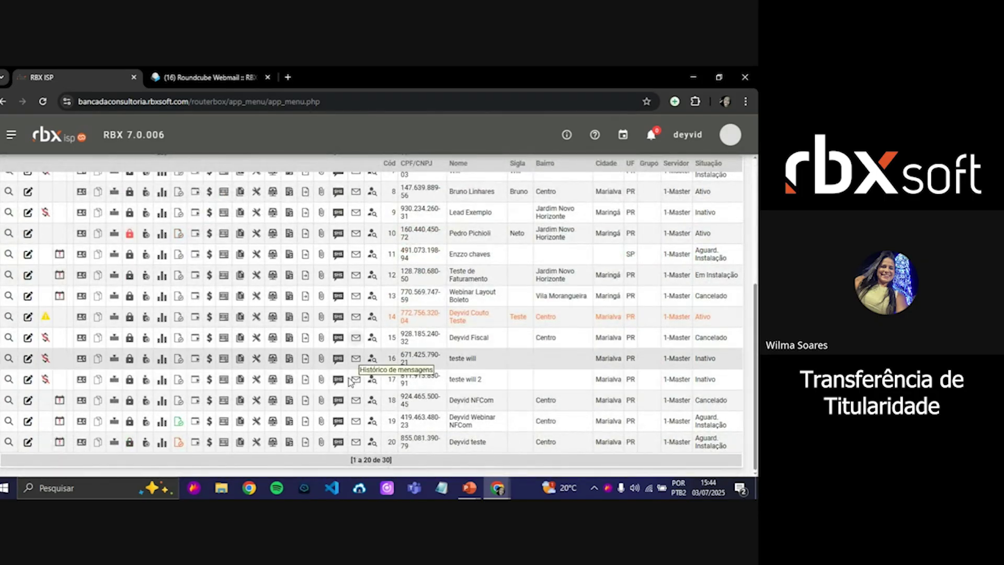
scroll(366, 335, "up", 5)
left_click(280, 213)
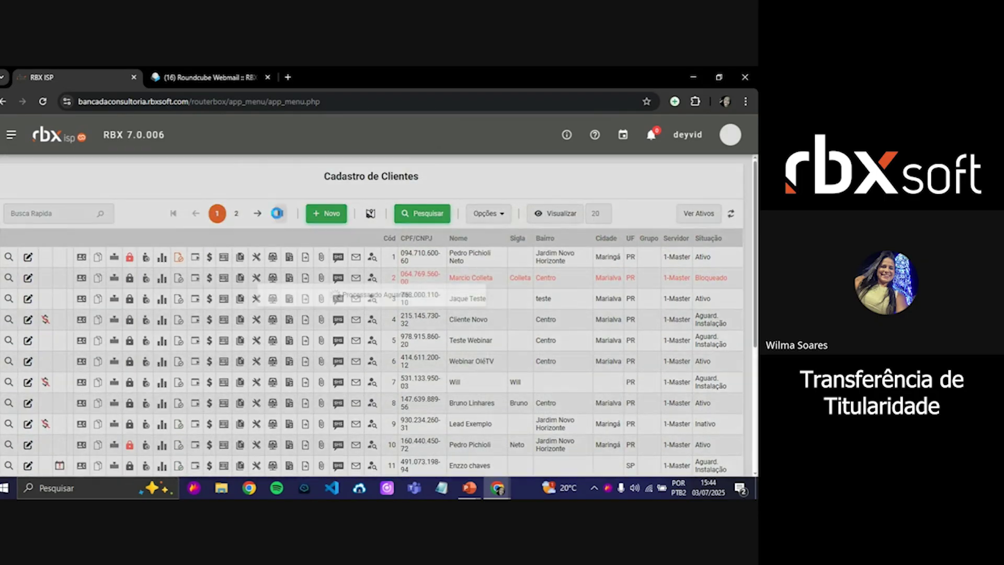
scroll(256, 302, "down", 4)
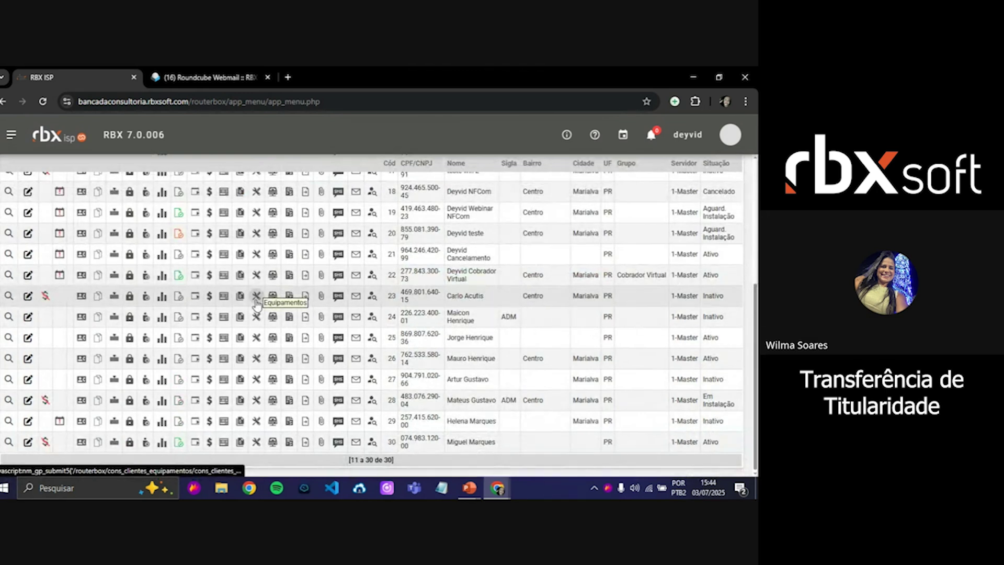
left_click(98, 401)
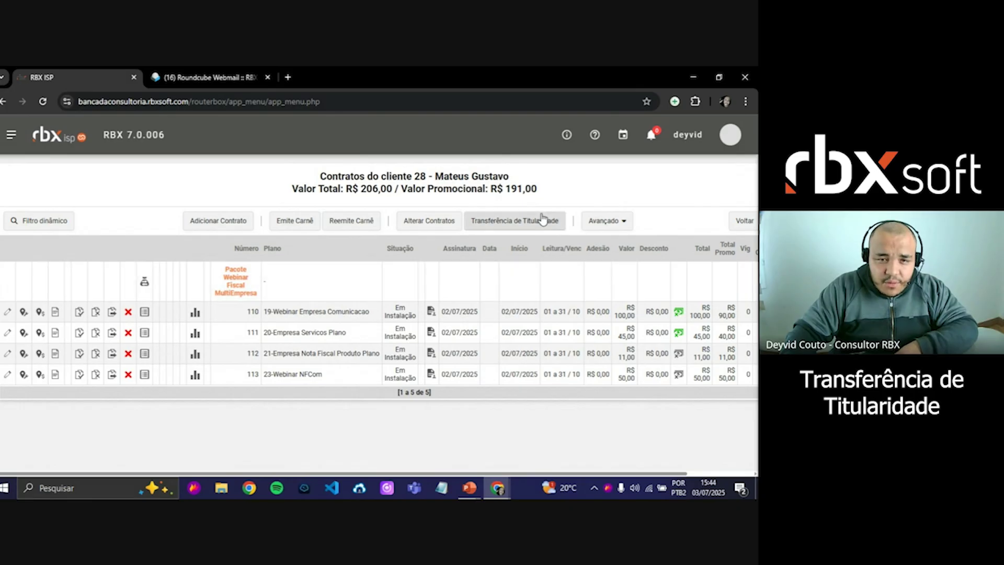
Start a Transferência de Titularidade for the Webinar Empresa Comunicacao contract and enter the destination client's code.
left_click(516, 225)
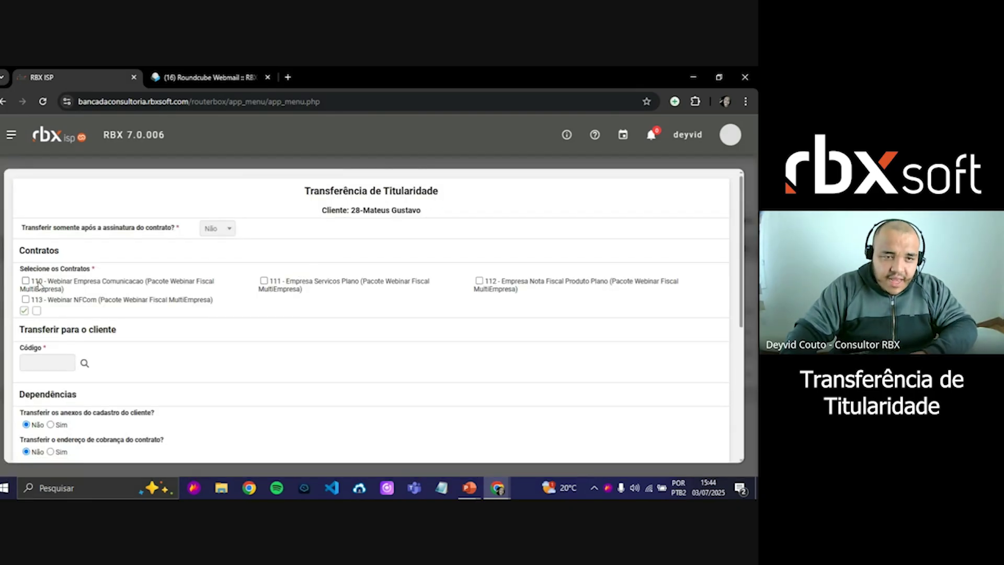
left_click(25, 281)
left_click(65, 361)
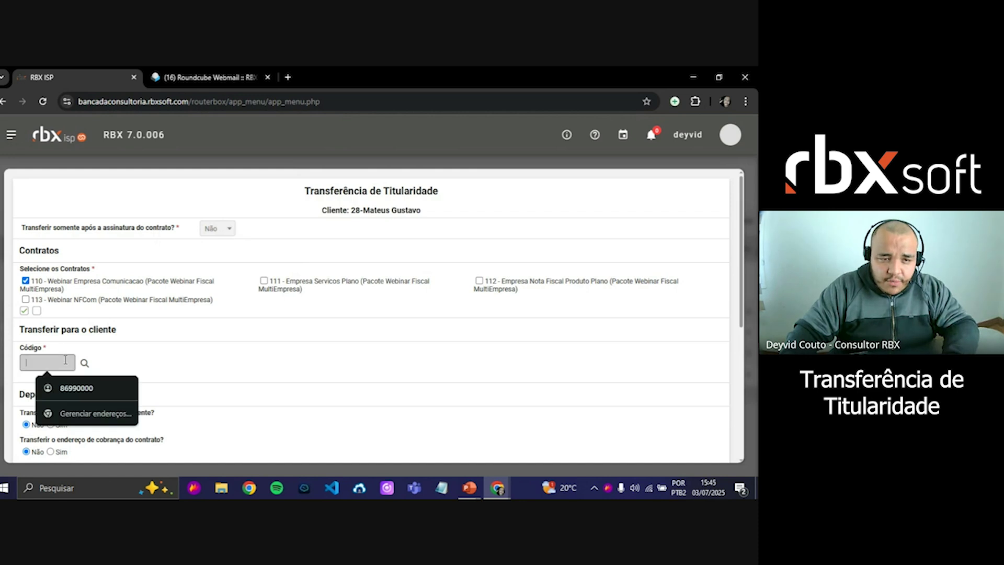
type("30")
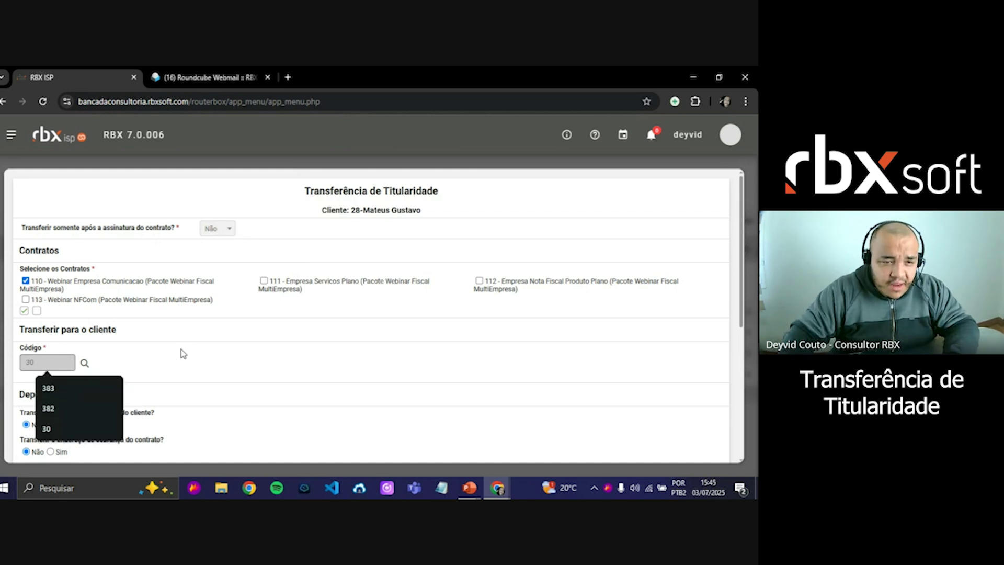
left_click(181, 350)
Review the dependencies, keep "Transferir somente após a assinatura do contrato?" at Não and continue the transfer.
scroll(277, 249, "down", 4)
scroll(209, 300, "down", 2)
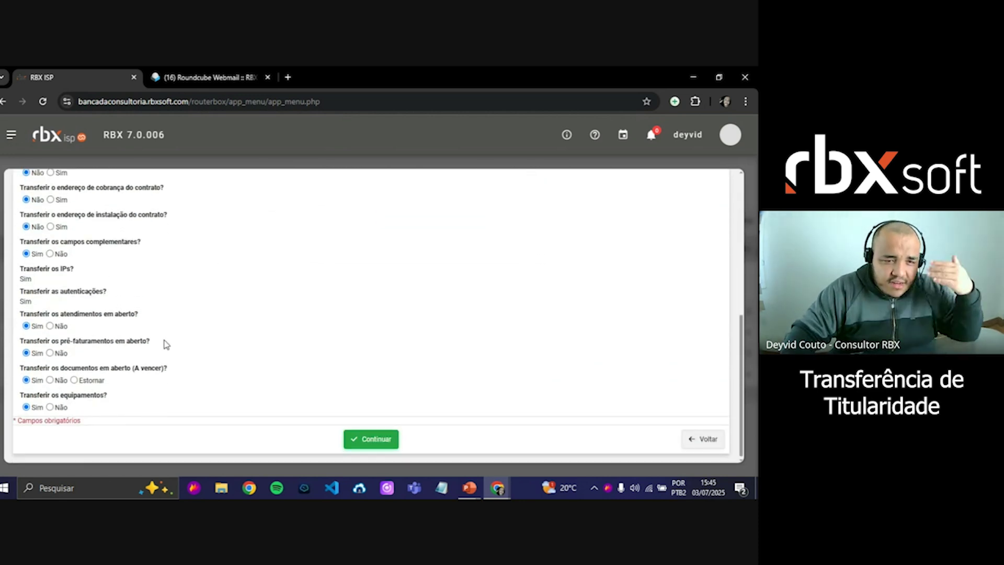
scroll(264, 298, "up", 10)
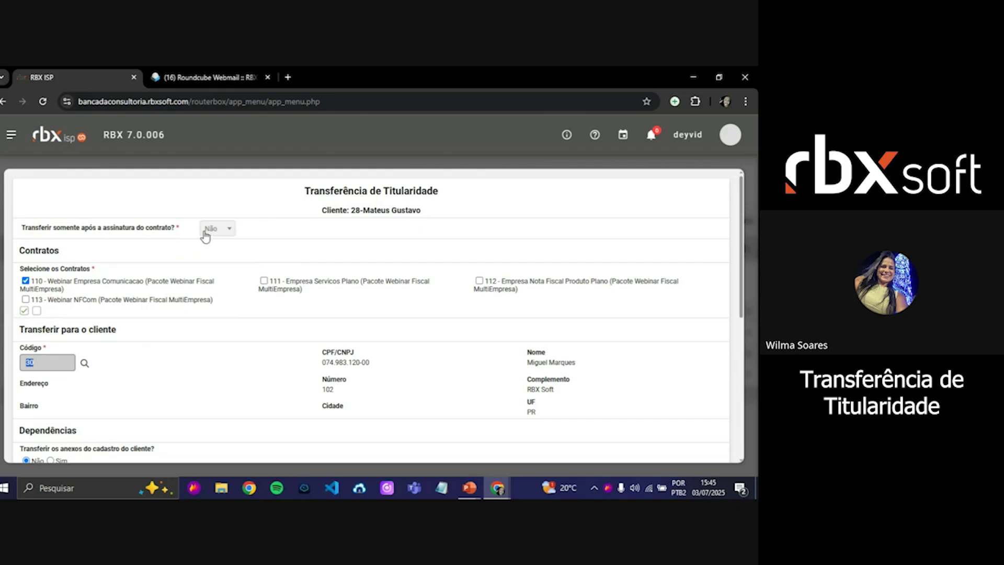
left_click(206, 232)
left_click(205, 236)
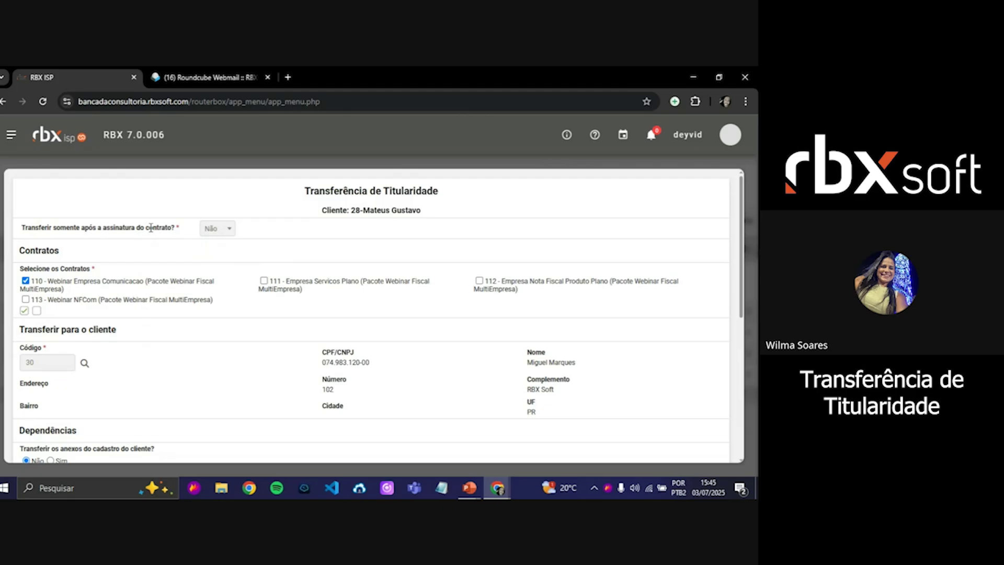
scroll(439, 337, "down", 5)
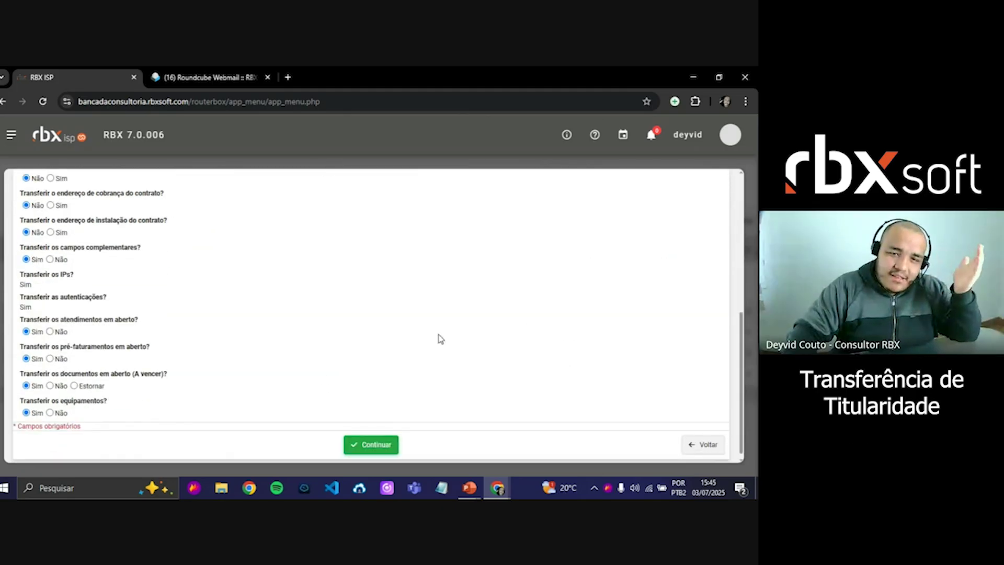
left_click(381, 444)
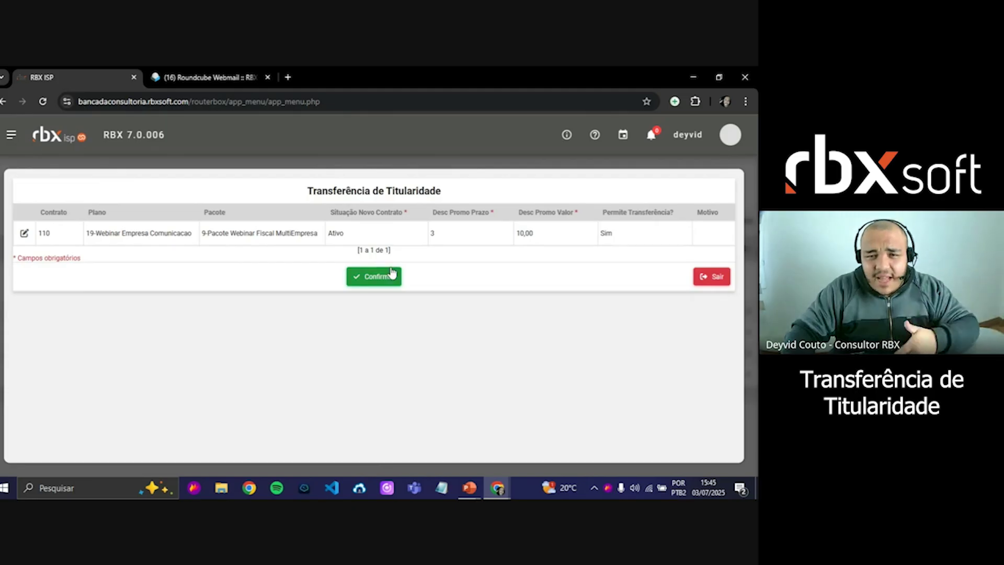
Set the contract's Situação Novo Contrato to Em Instalação, save the row and confirm the transfer.
left_click(23, 234)
left_click(377, 232)
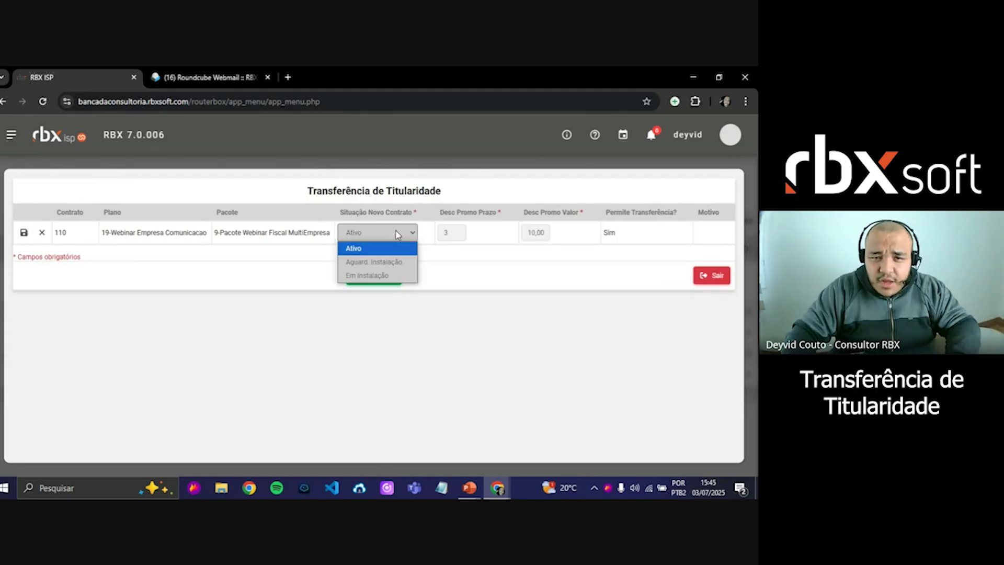
left_click(395, 276)
left_click(24, 233)
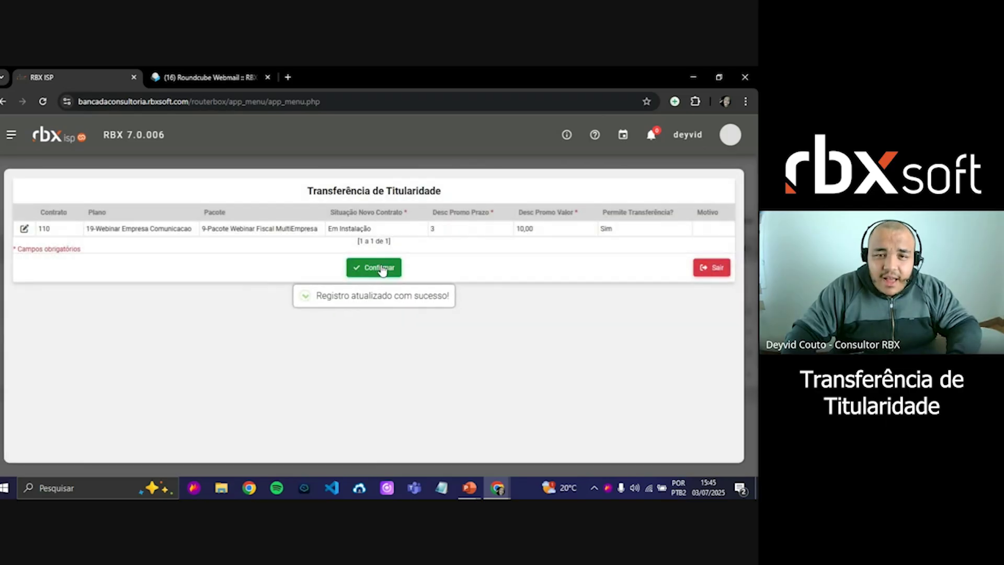
left_click(381, 269)
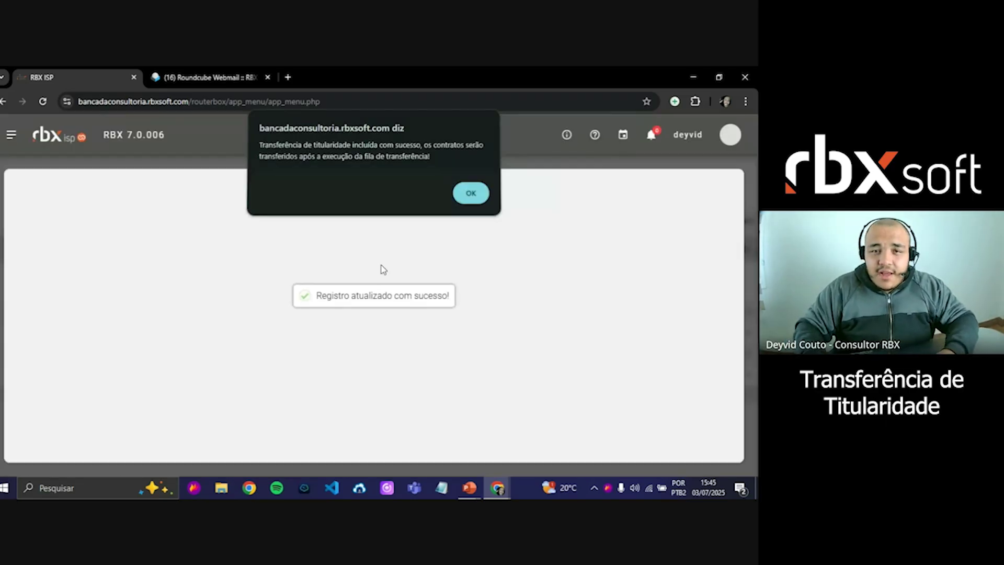
key("Return")
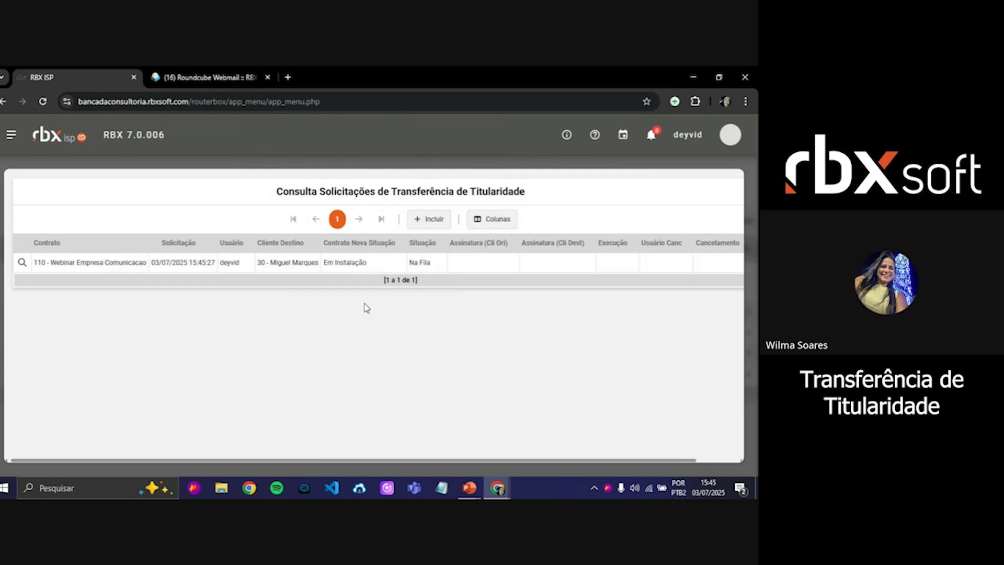
Refresh the Consulta Solicitações de Transferência de Titularidade frame repeatedly to check the Webinar Empresa Comunicacao request's Situação and Execução.
scroll(366, 316, "right", 2)
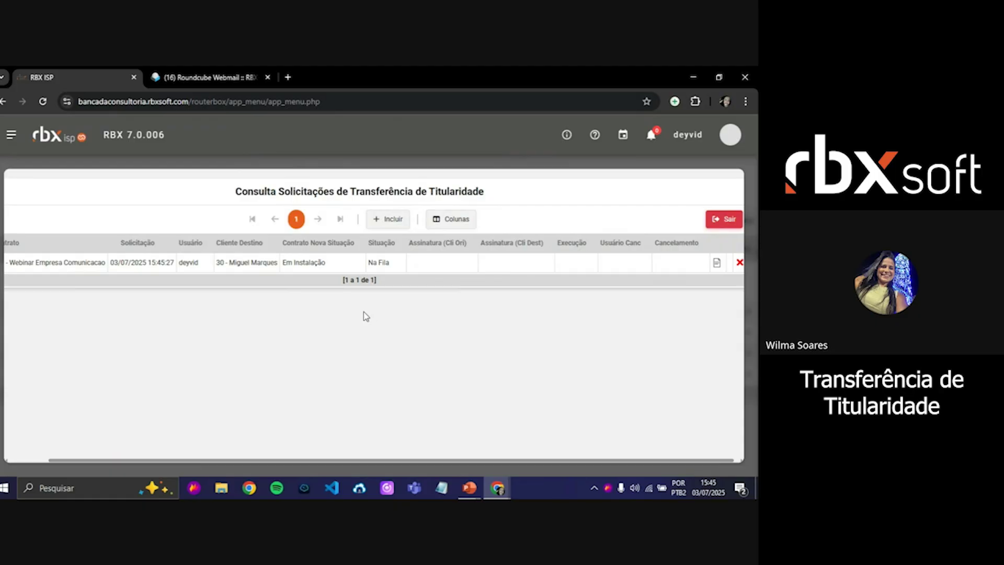
right_click(362, 312)
left_click(436, 447)
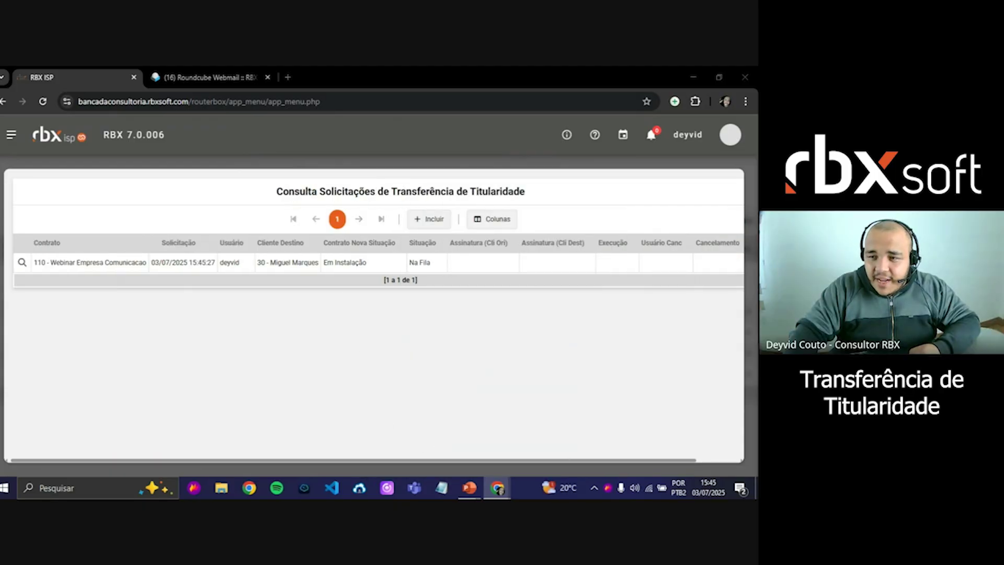
left_click(408, 320)
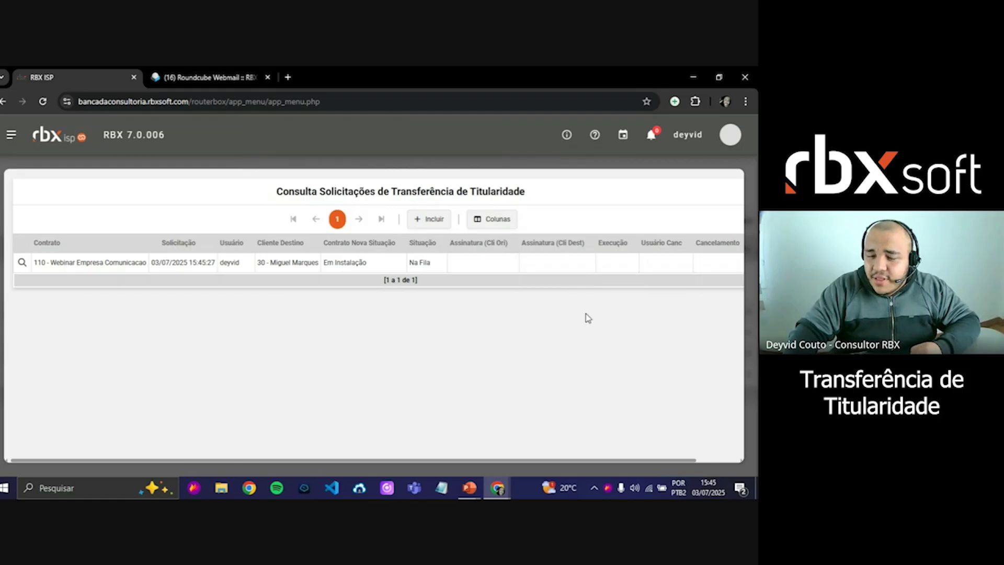
right_click(329, 320)
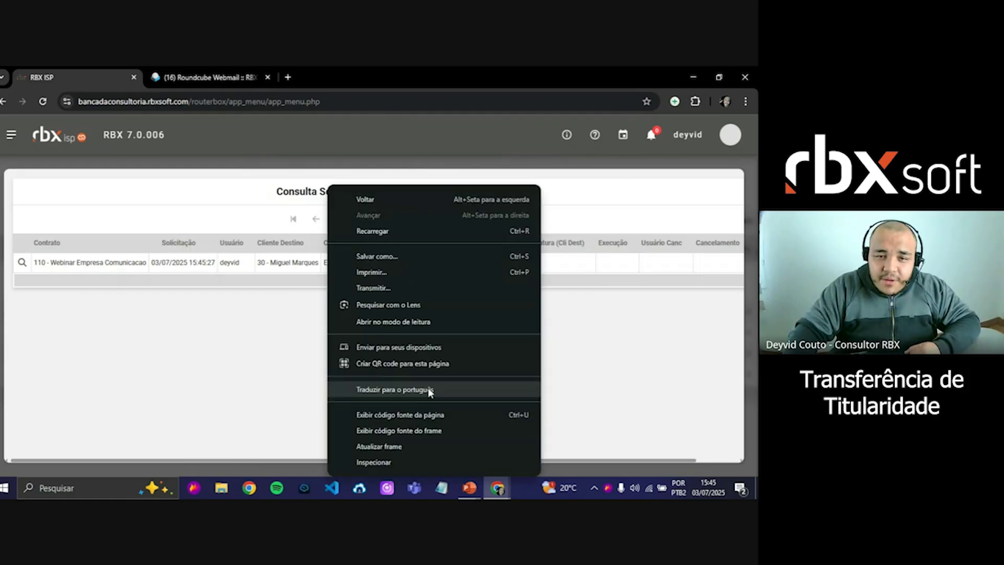
left_click(397, 446)
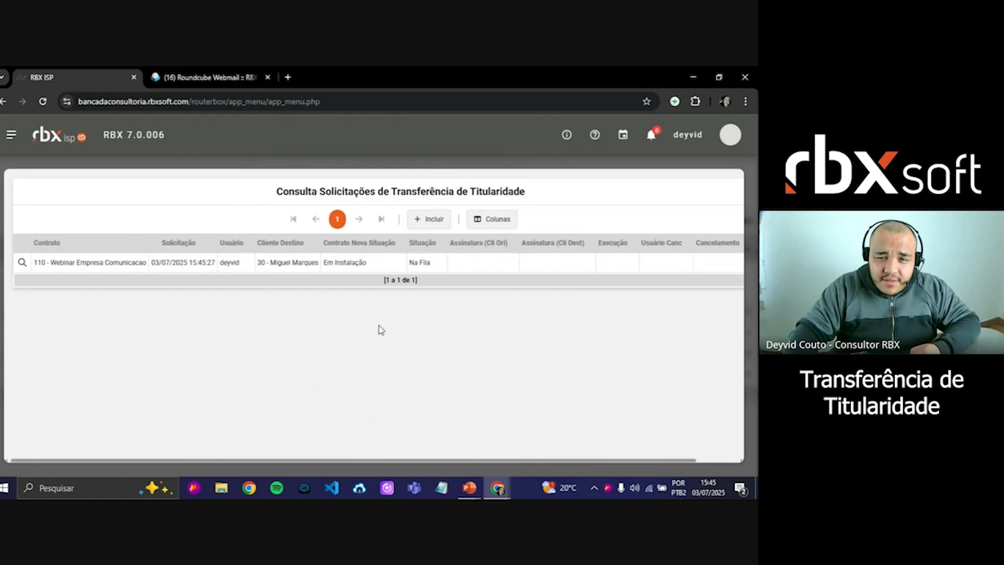
right_click(414, 316)
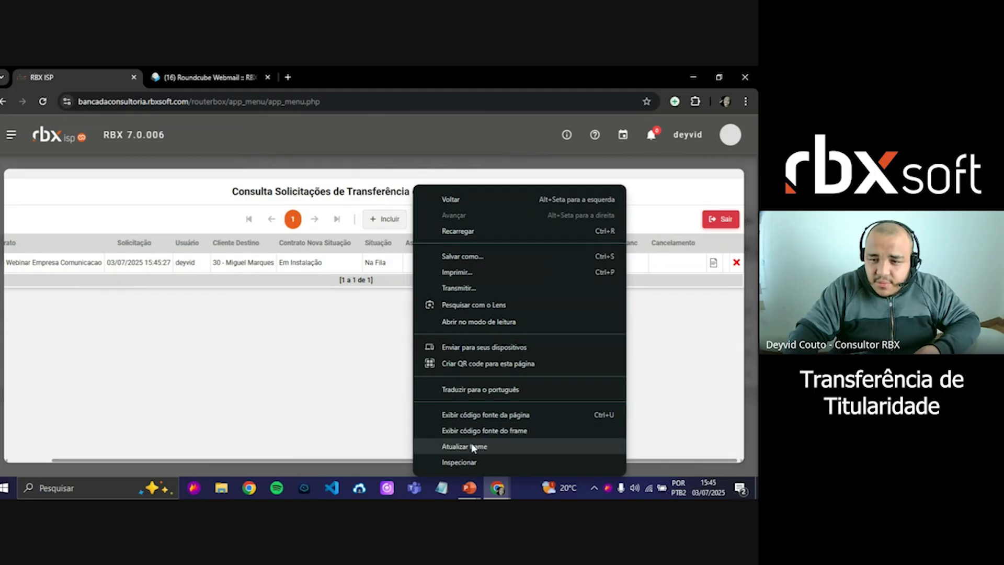
left_click(473, 447)
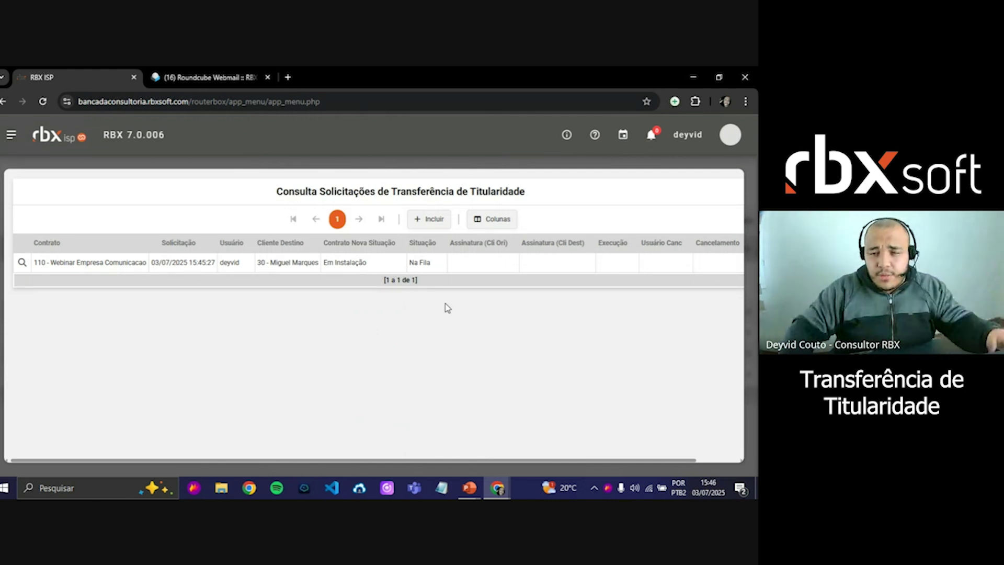
right_click(448, 308)
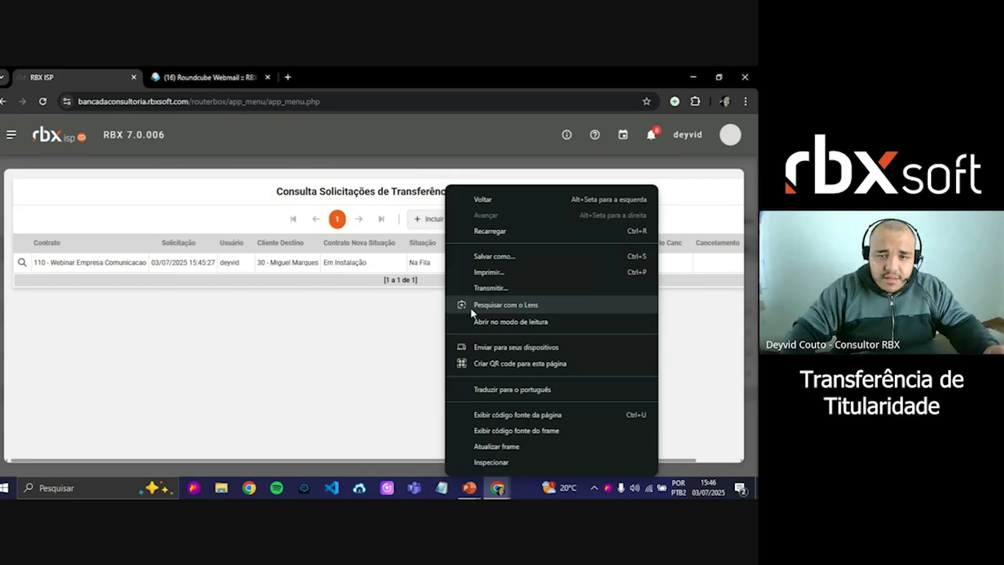
left_click(518, 445)
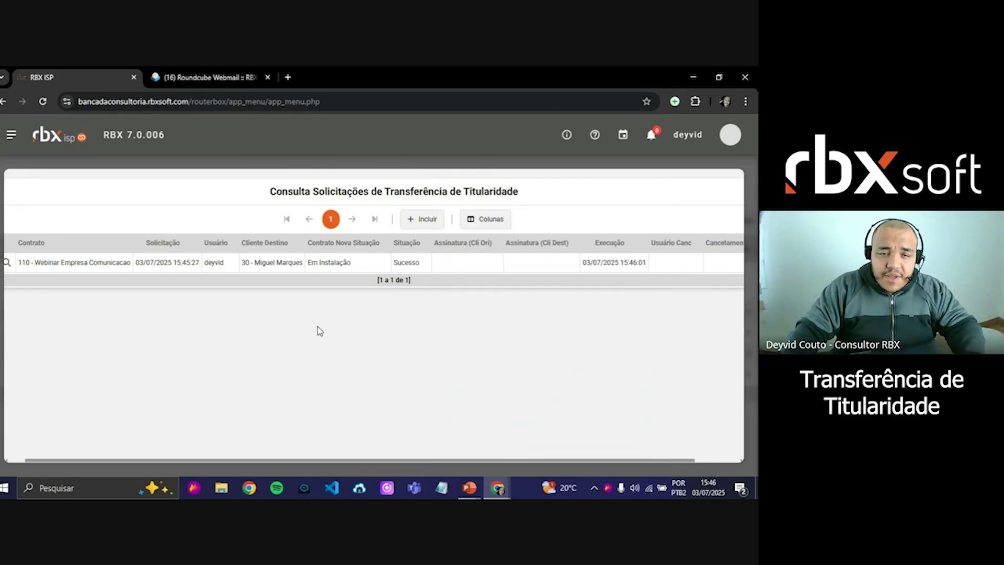
double_click(280, 262)
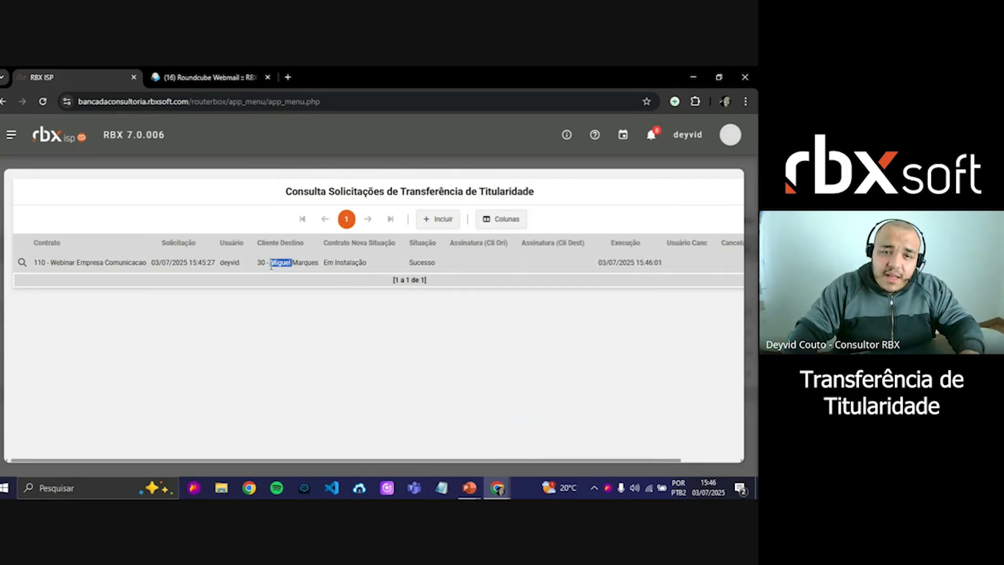
Open the destination client's Contratos from the last page of Cadastro de Clientes and check the transferred contract's Transferência de Titularidade origin.
left_click(10, 135)
left_click(45, 260)
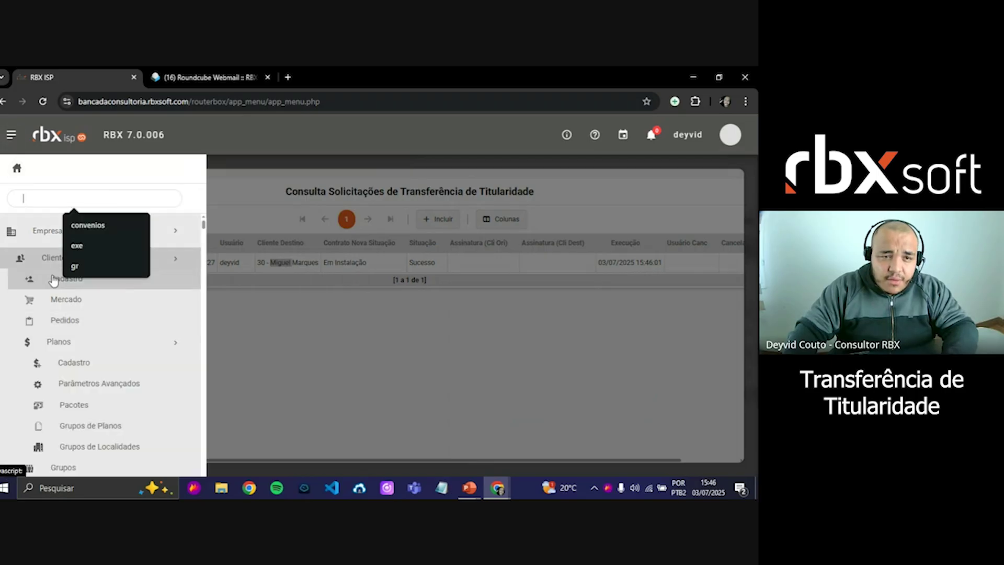
left_click(78, 321)
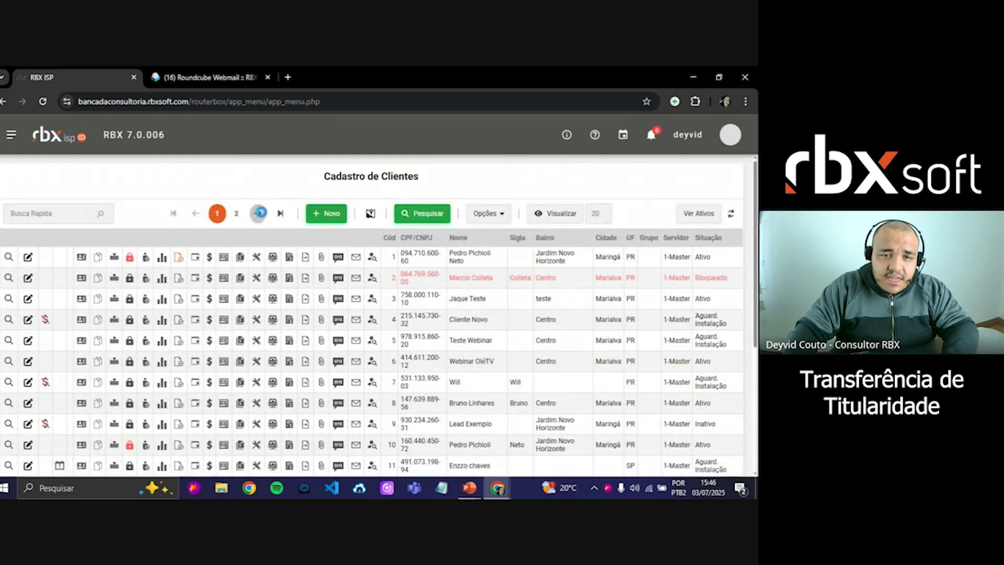
left_click(257, 211)
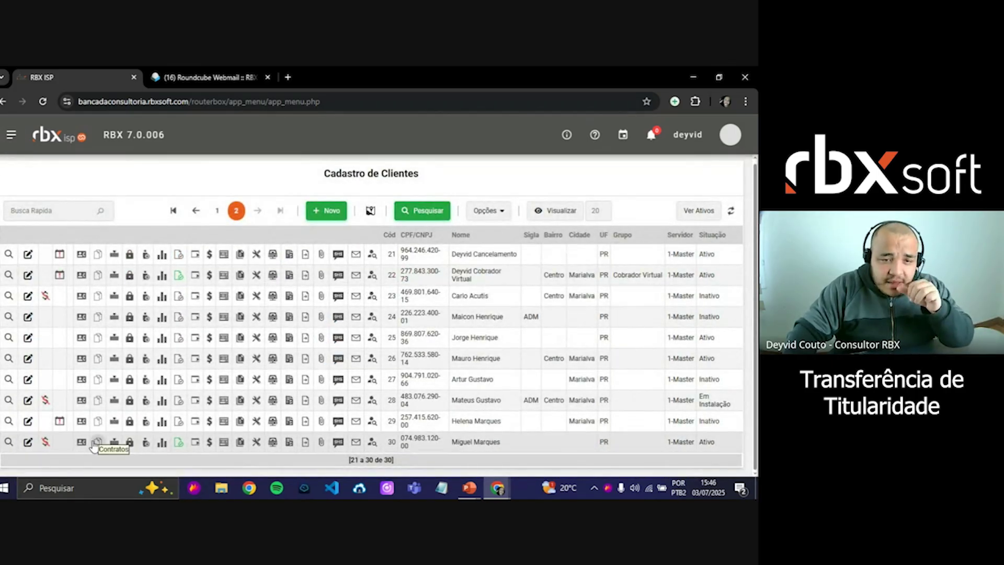
left_click(99, 445)
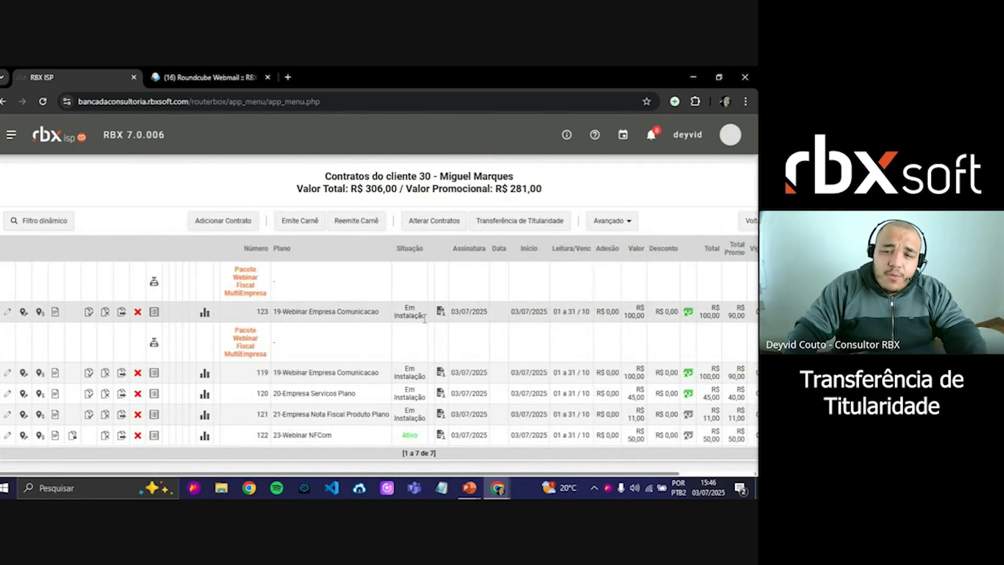
mouse_move(443, 313)
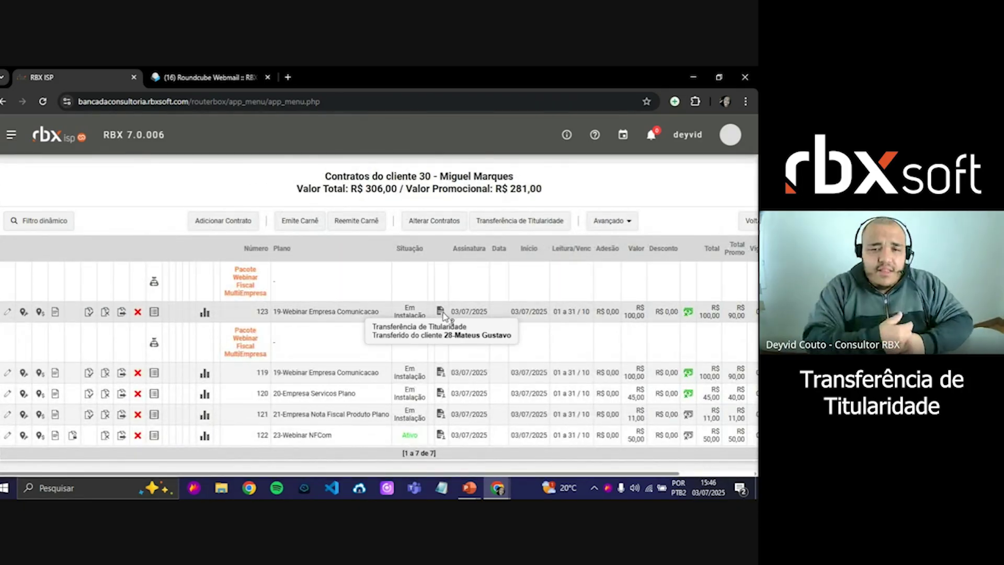